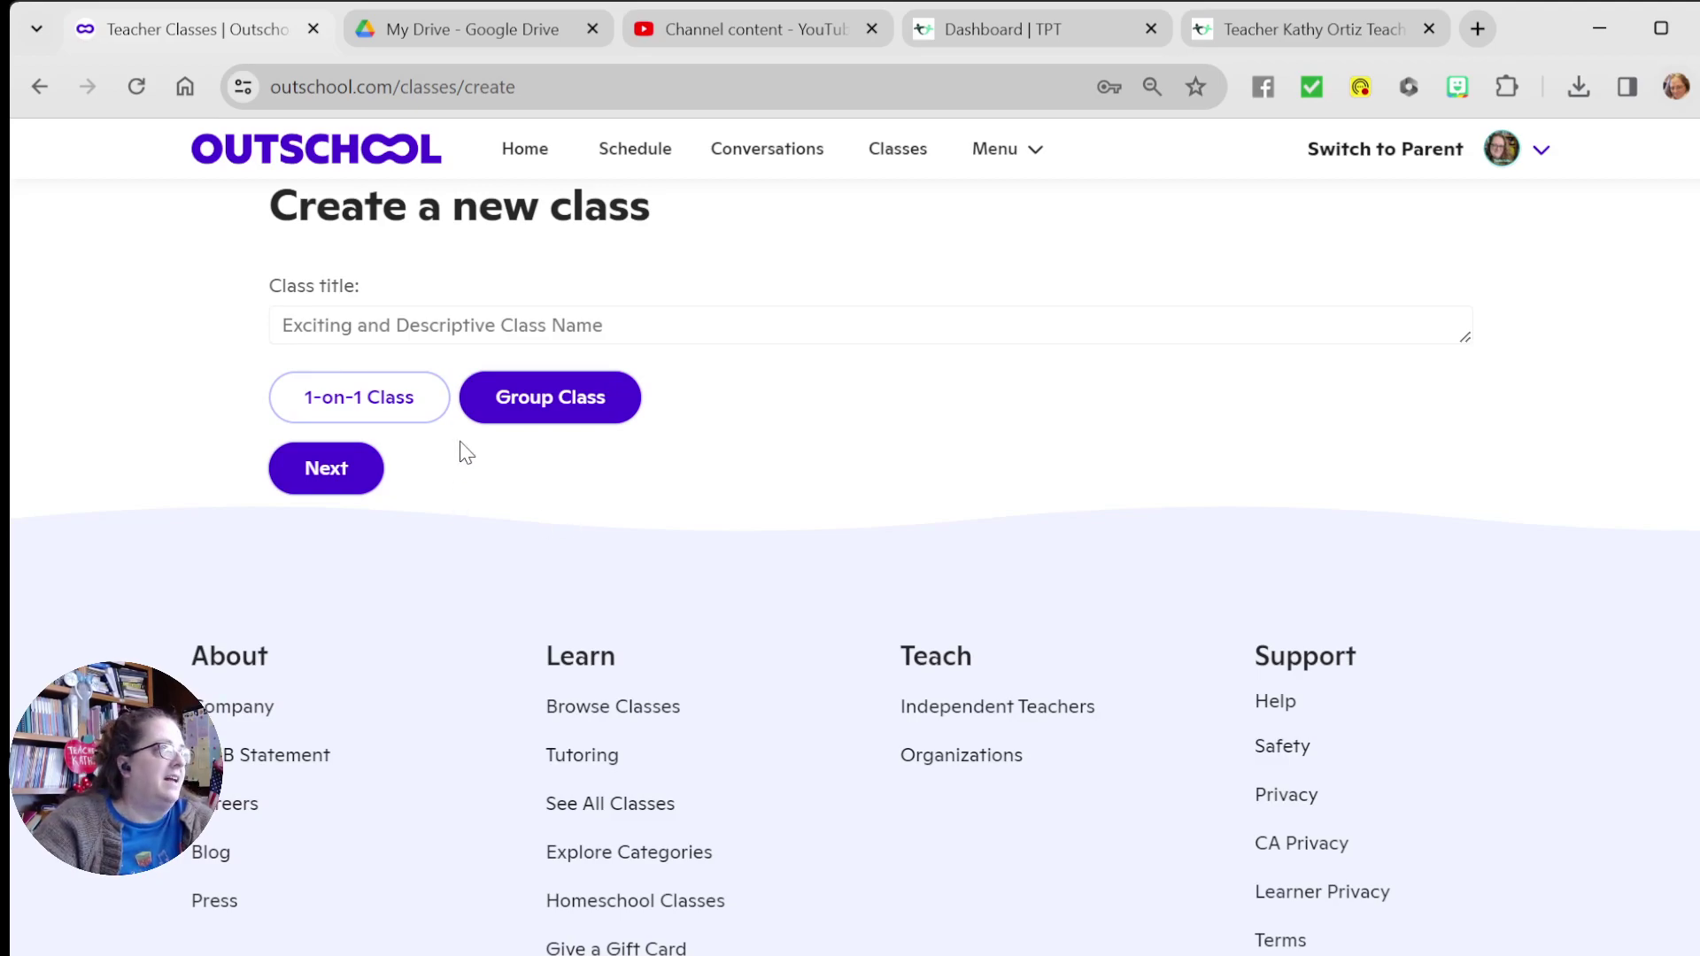
# Create a new group class titled "Flex Class Template"
pyautogui.click(388, 408)
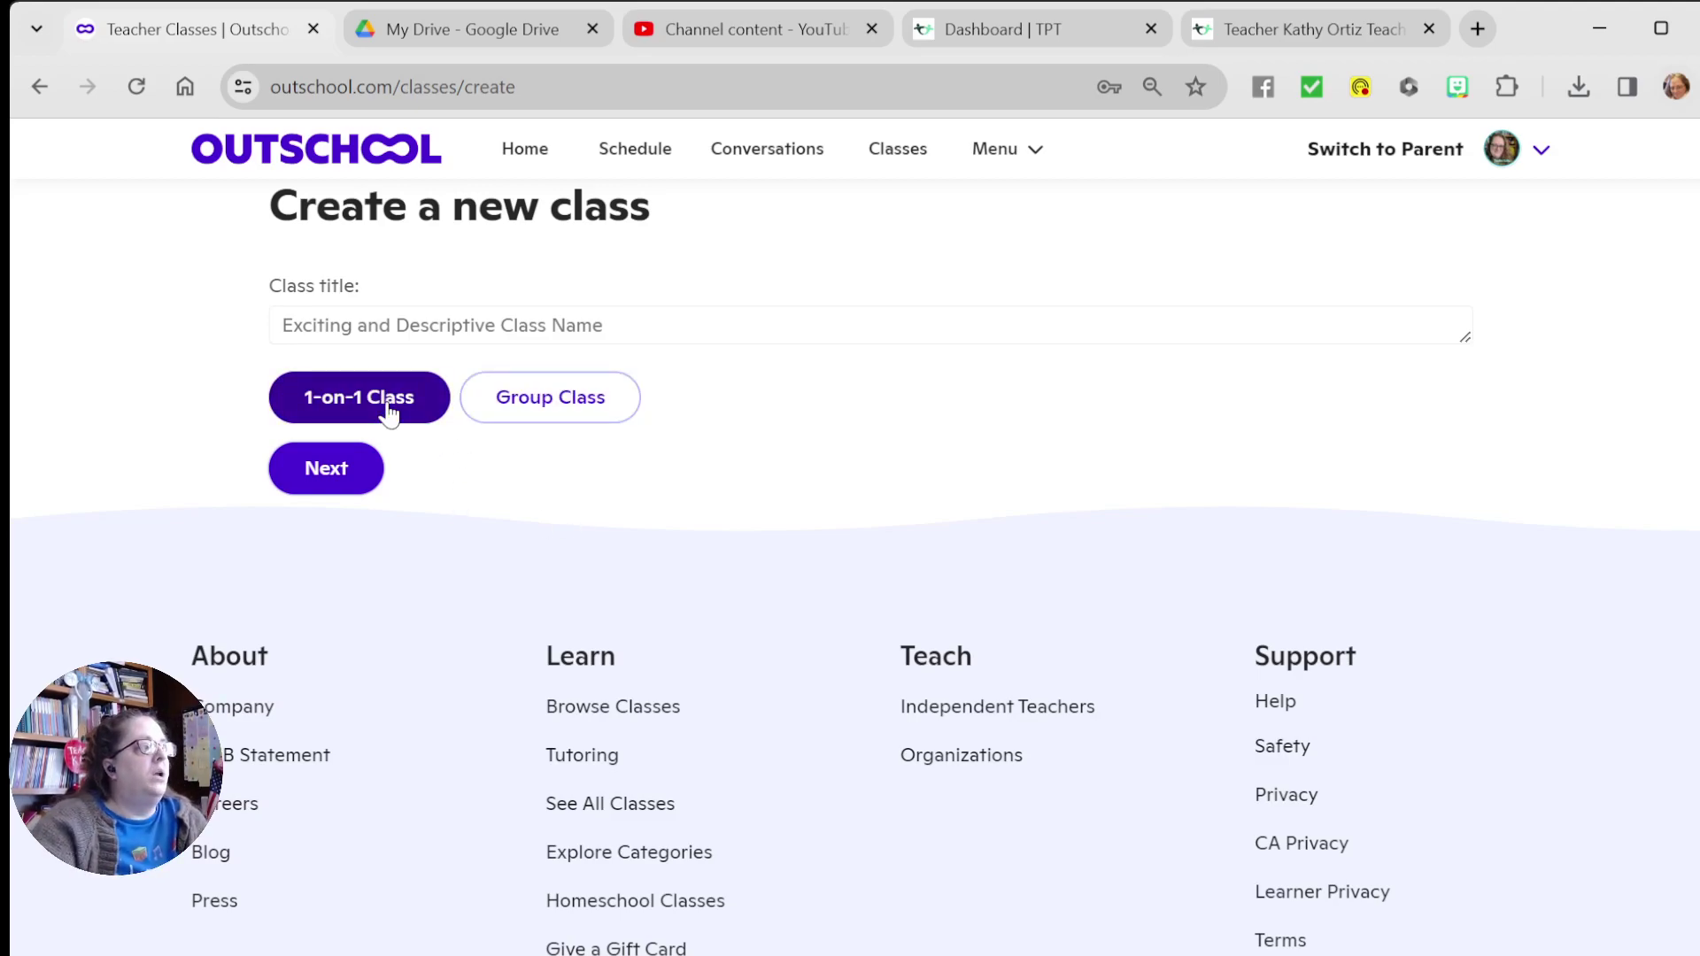
pyautogui.click(538, 405)
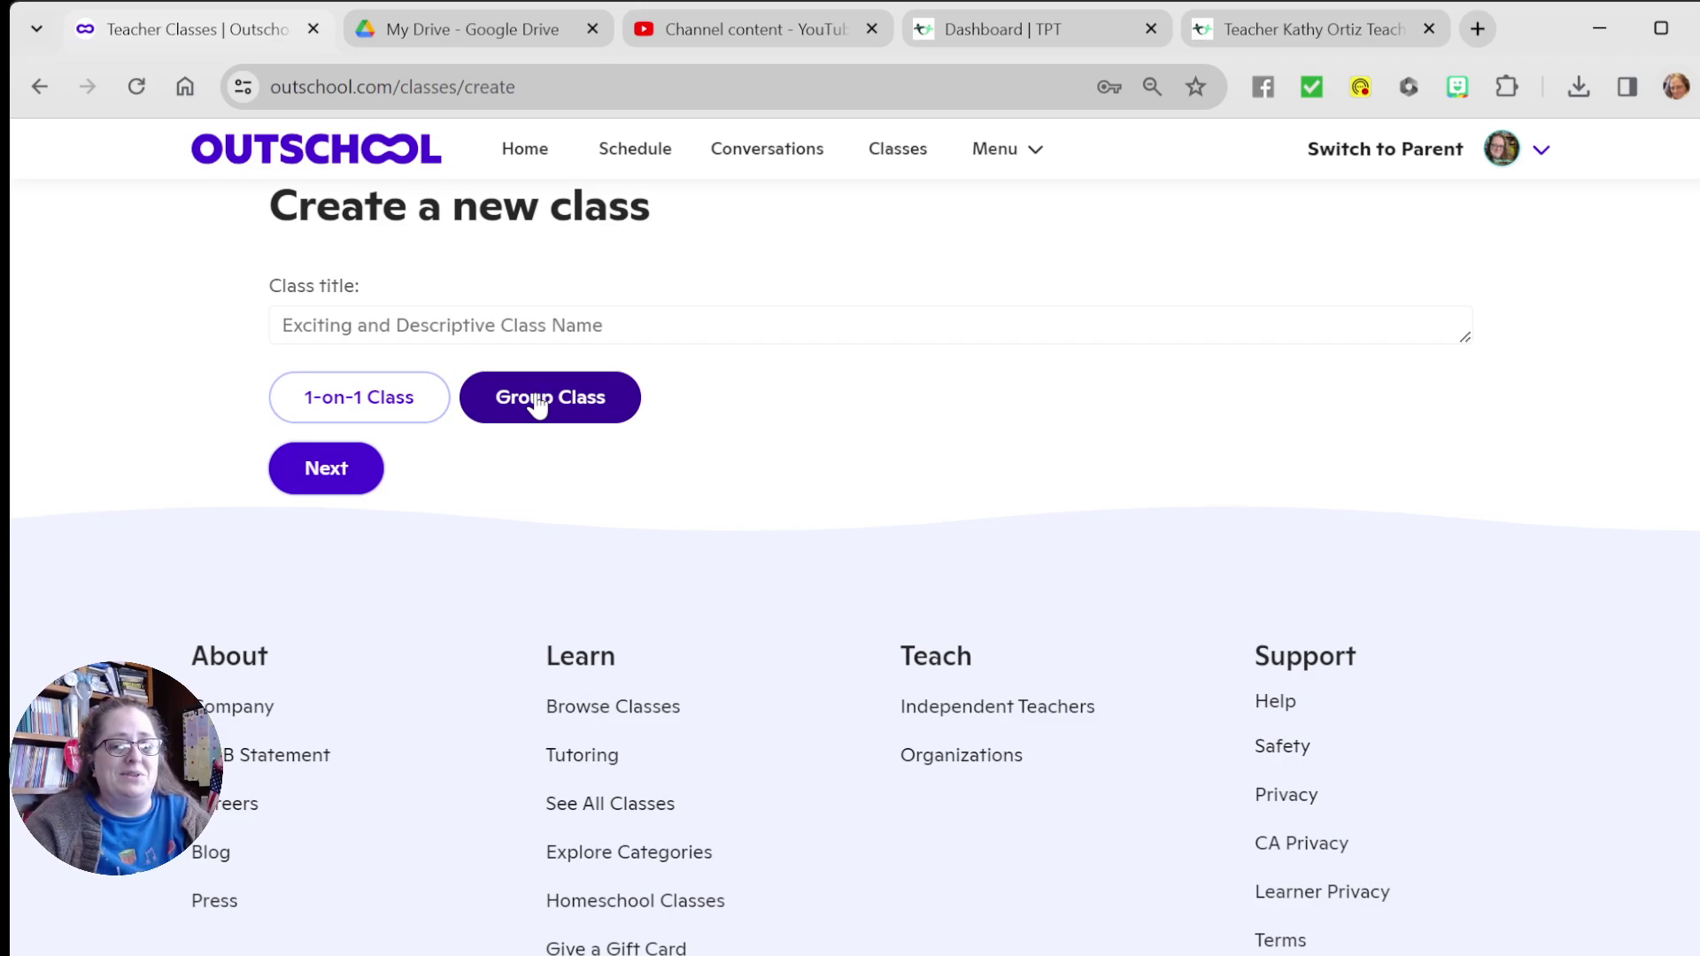
pyautogui.click(455, 327)
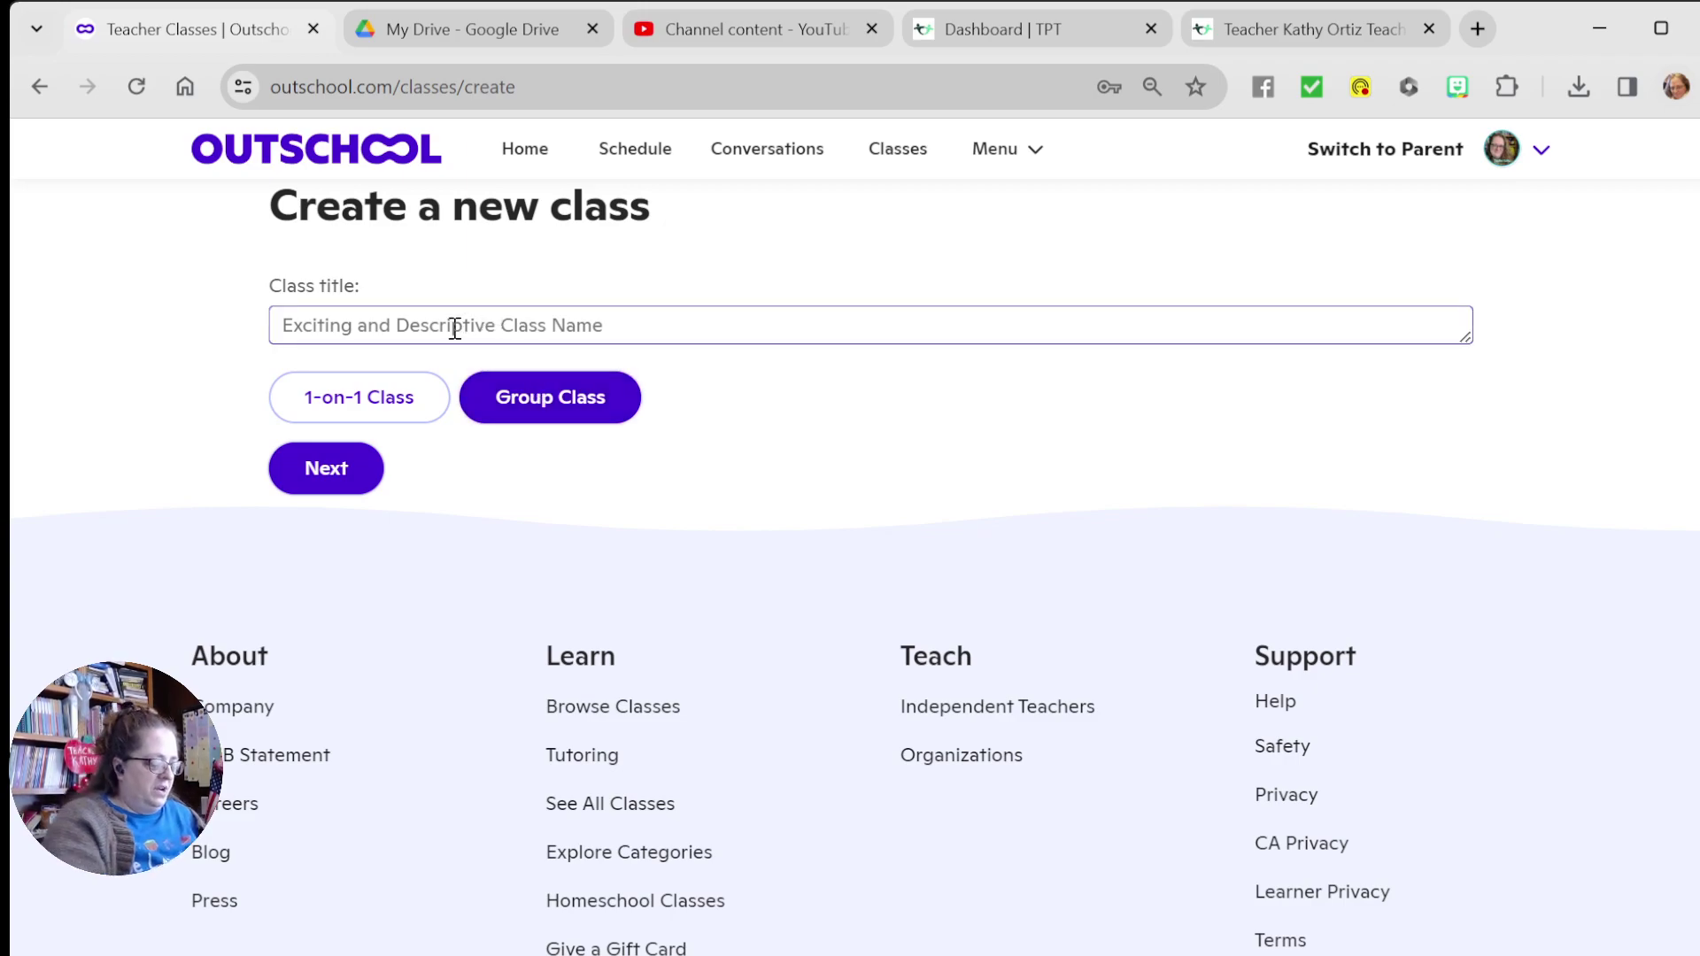
pyautogui.write('Flex Class Template')
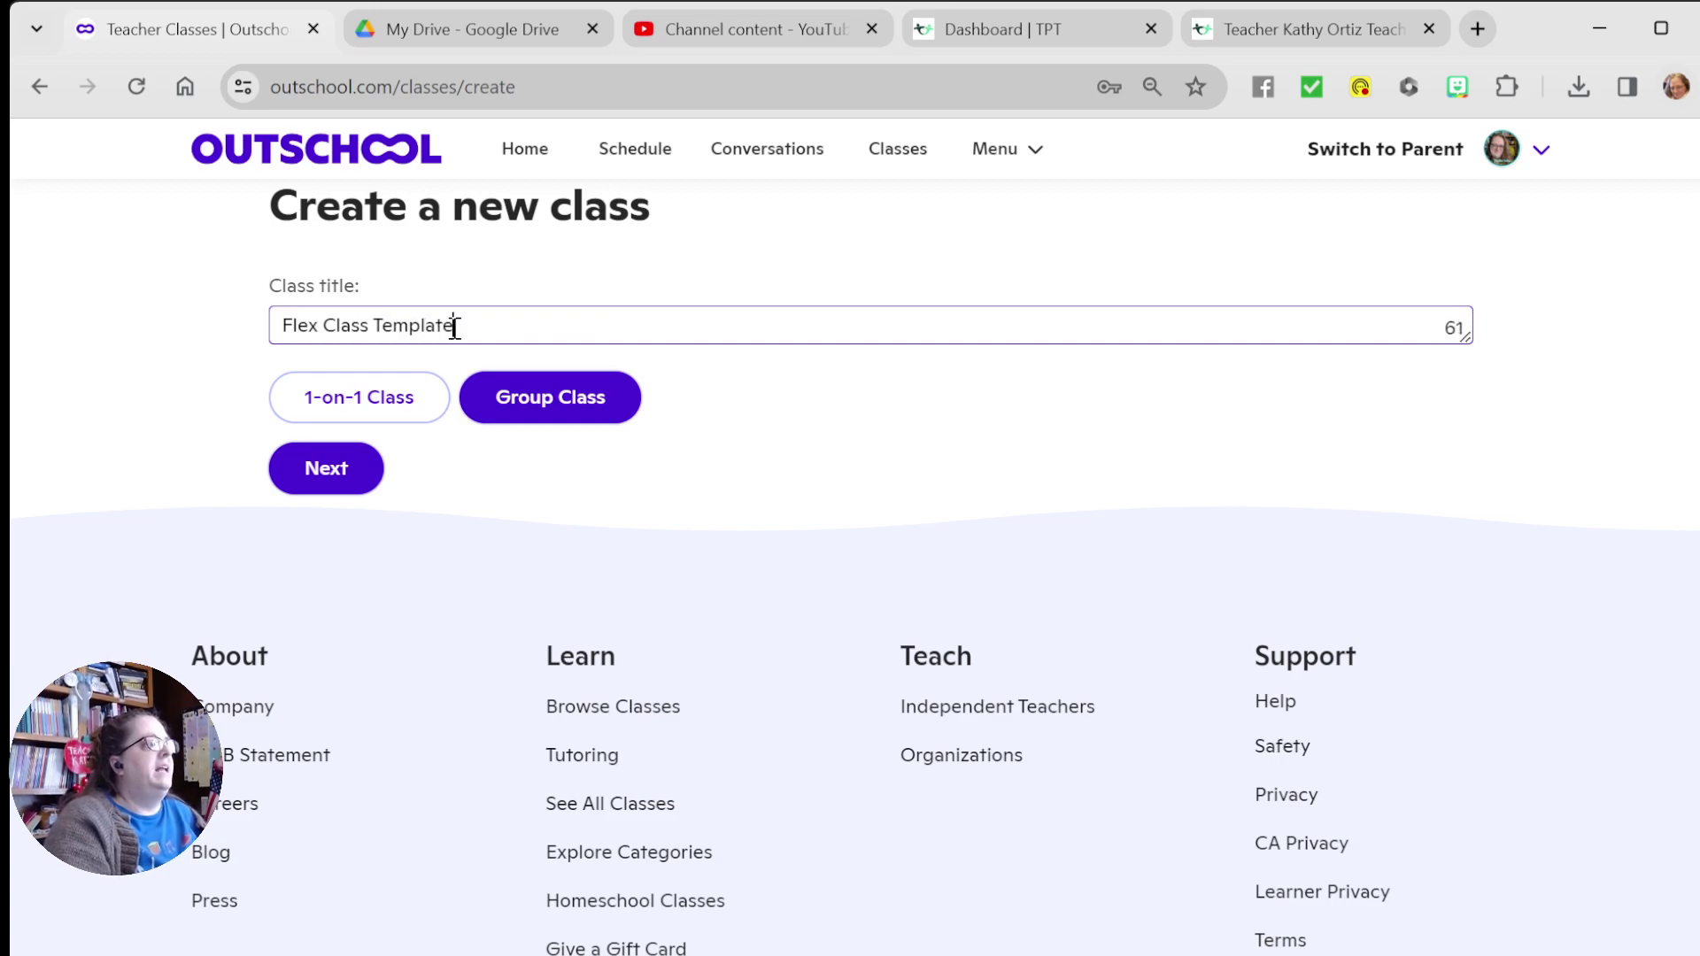
pyautogui.click(301, 478)
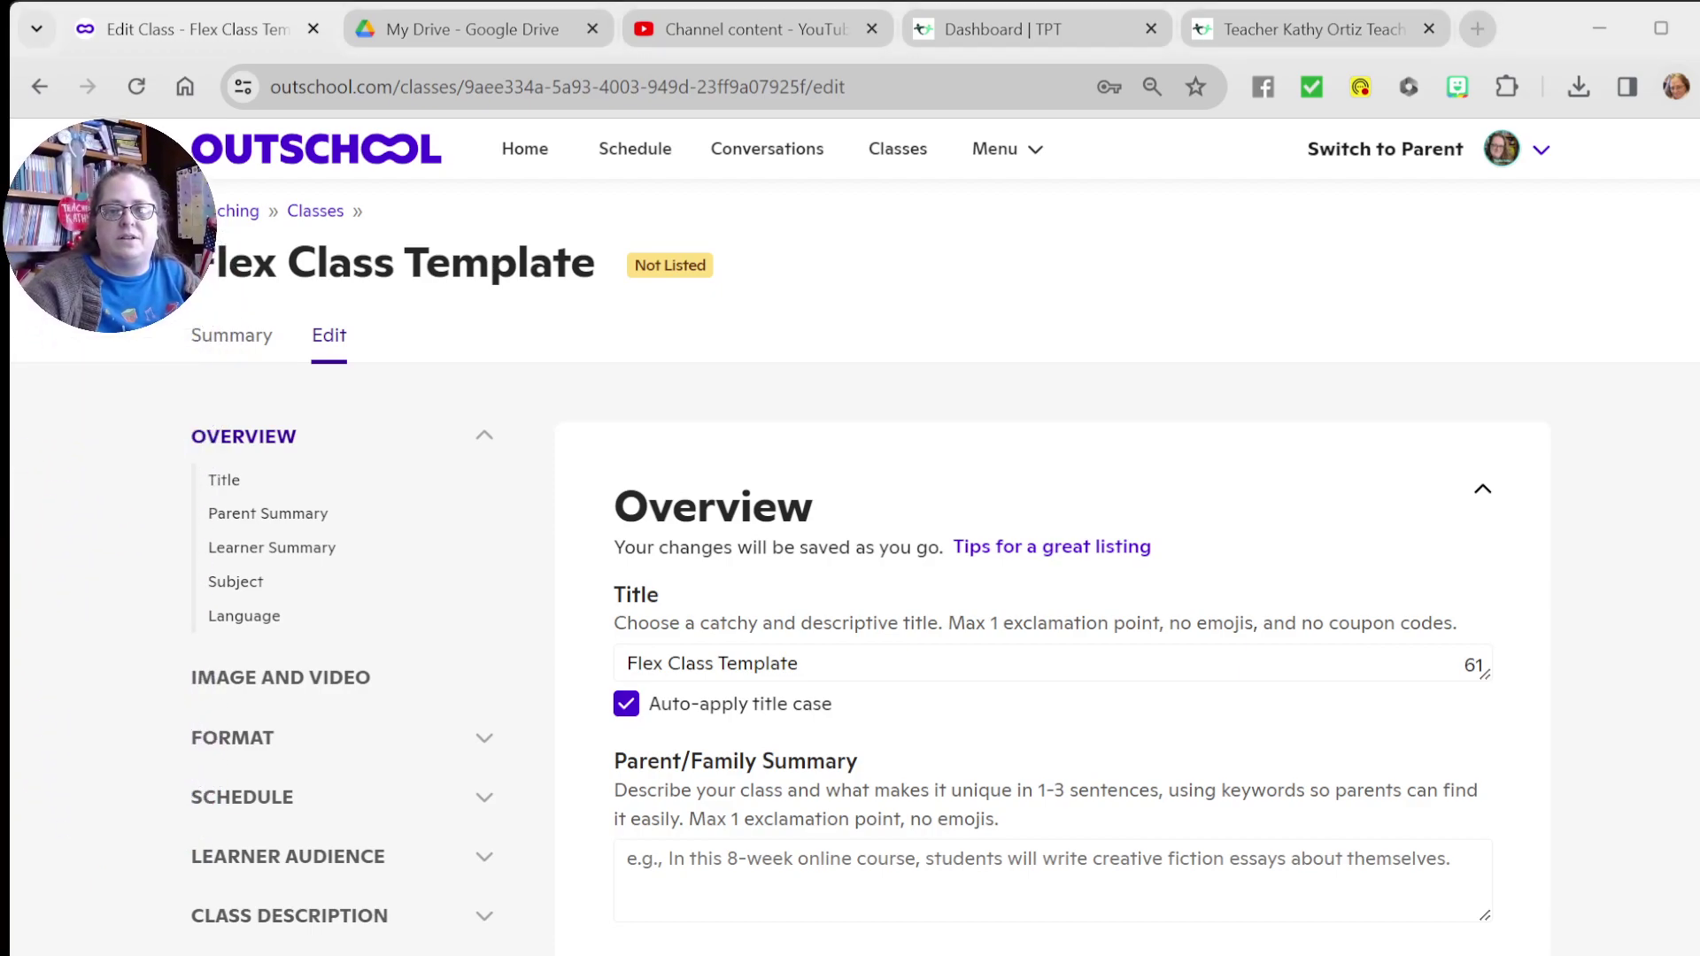
# Enter "Flex Class summary" as the parent/family summary in the class overview
pyautogui.scroll(-5, 850, 531)
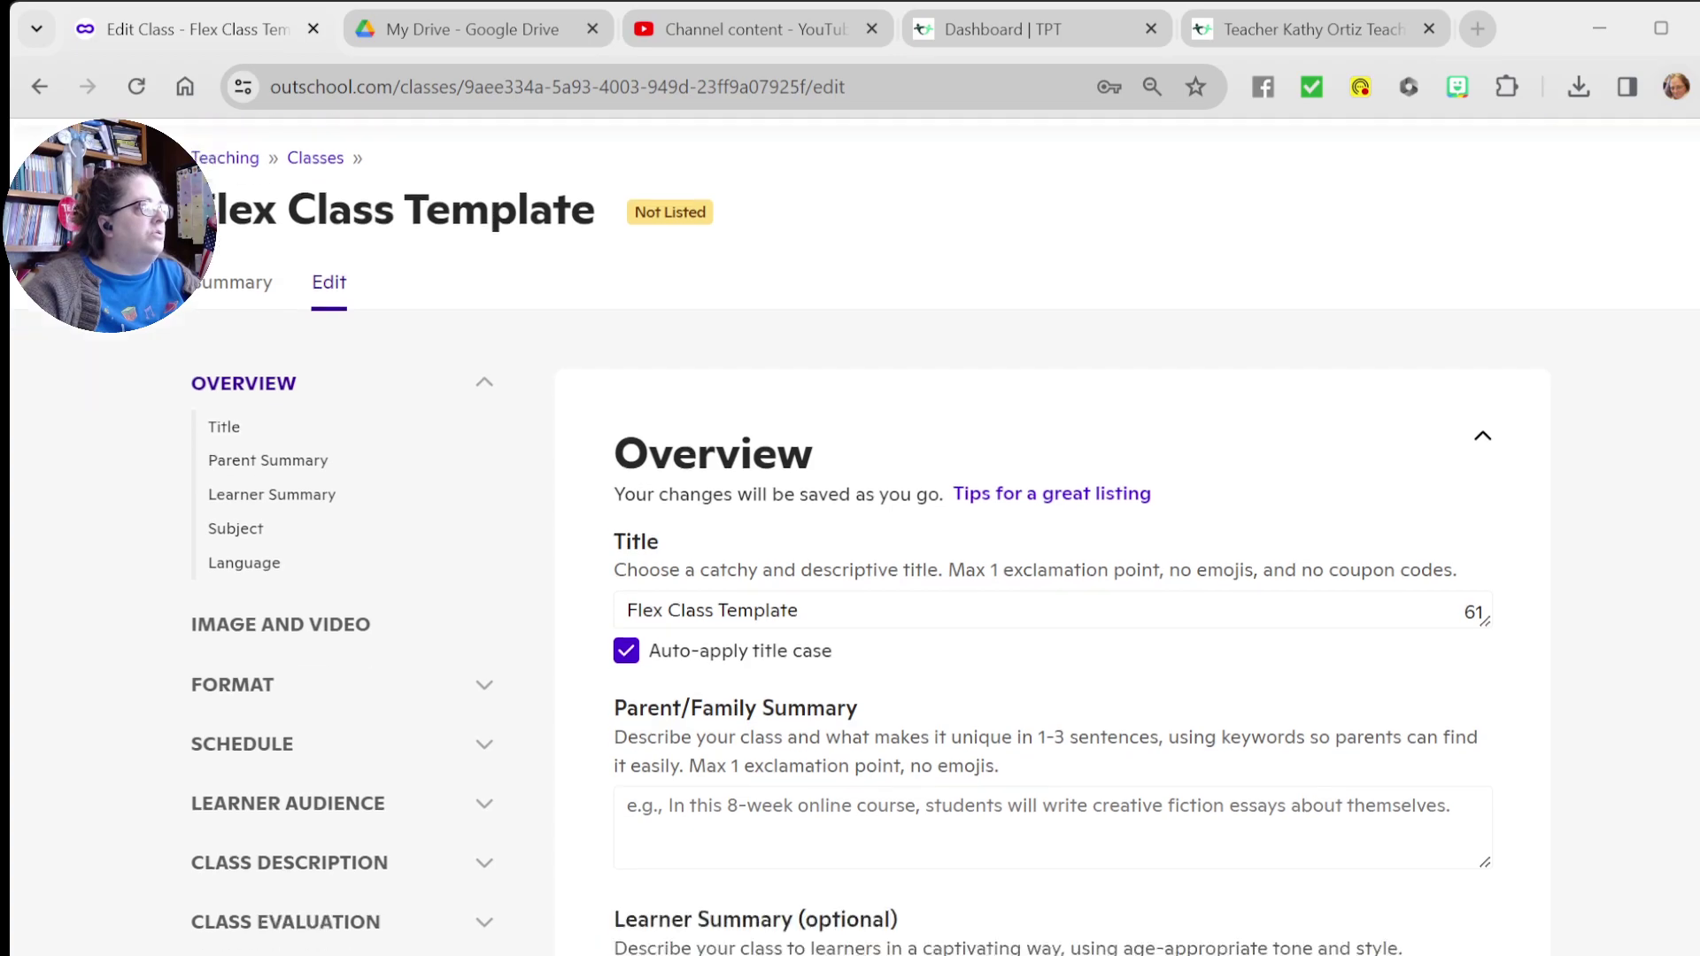
pyautogui.scroll(-2, 850, 532)
pyautogui.scroll(8, 850, 531)
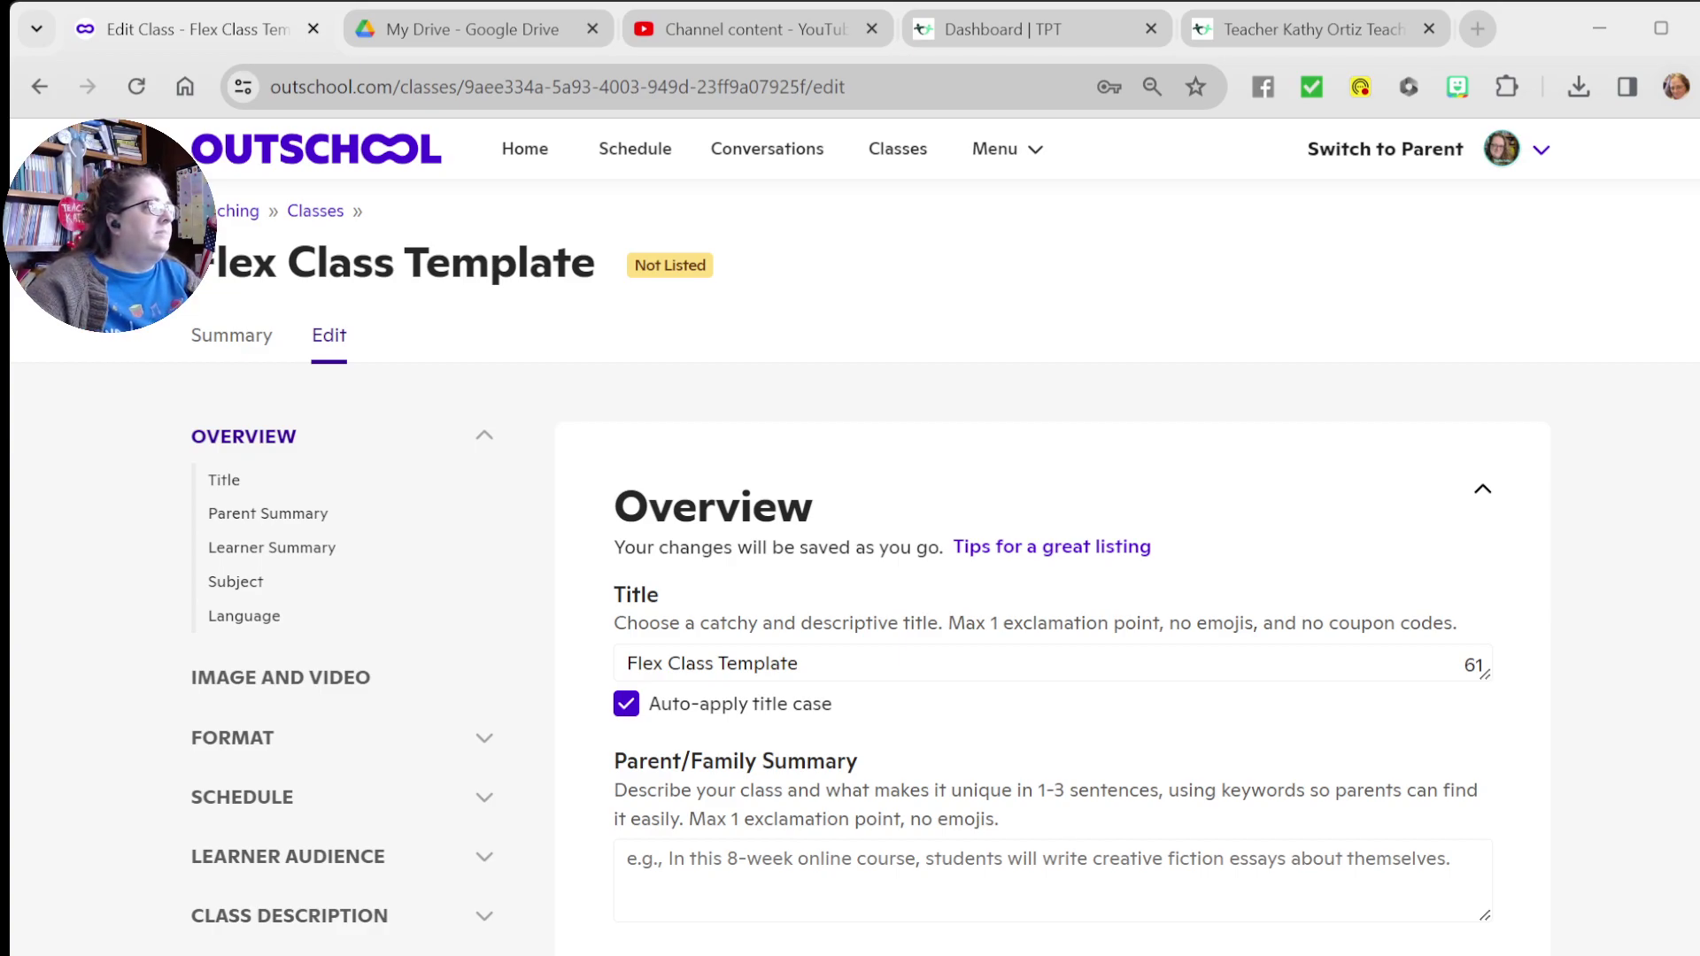
pyautogui.click(835, 658)
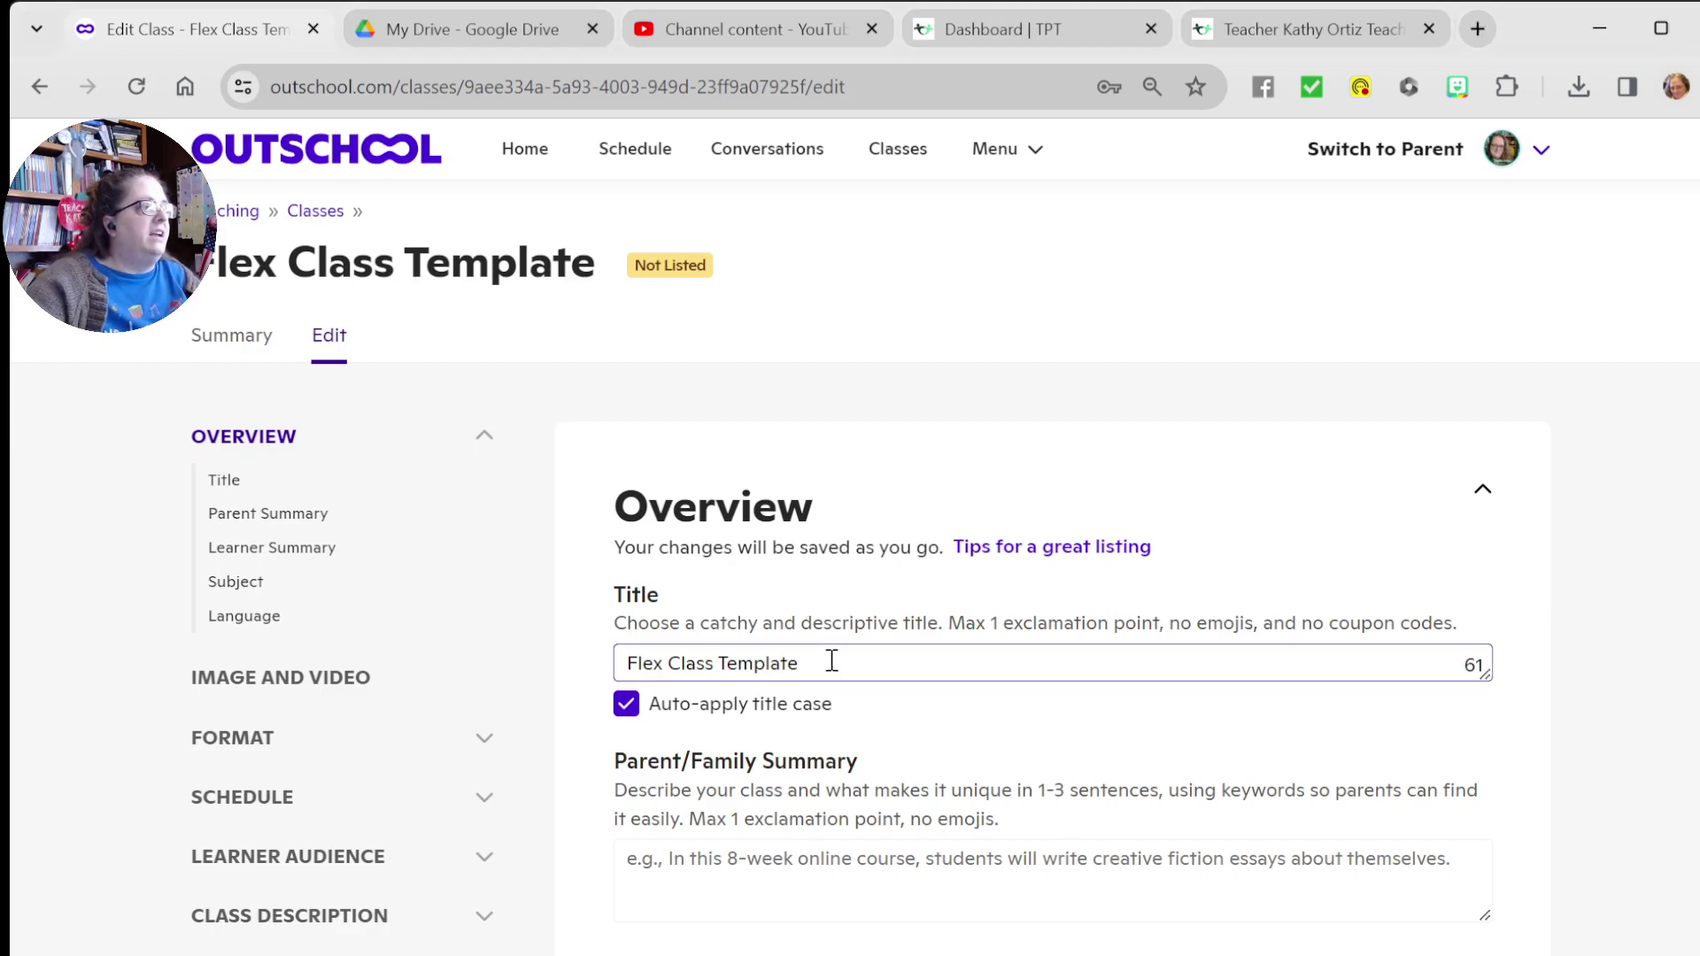
pyautogui.moveTo(835, 658); pyautogui.dragTo(512, 677)
pyautogui.click(665, 865)
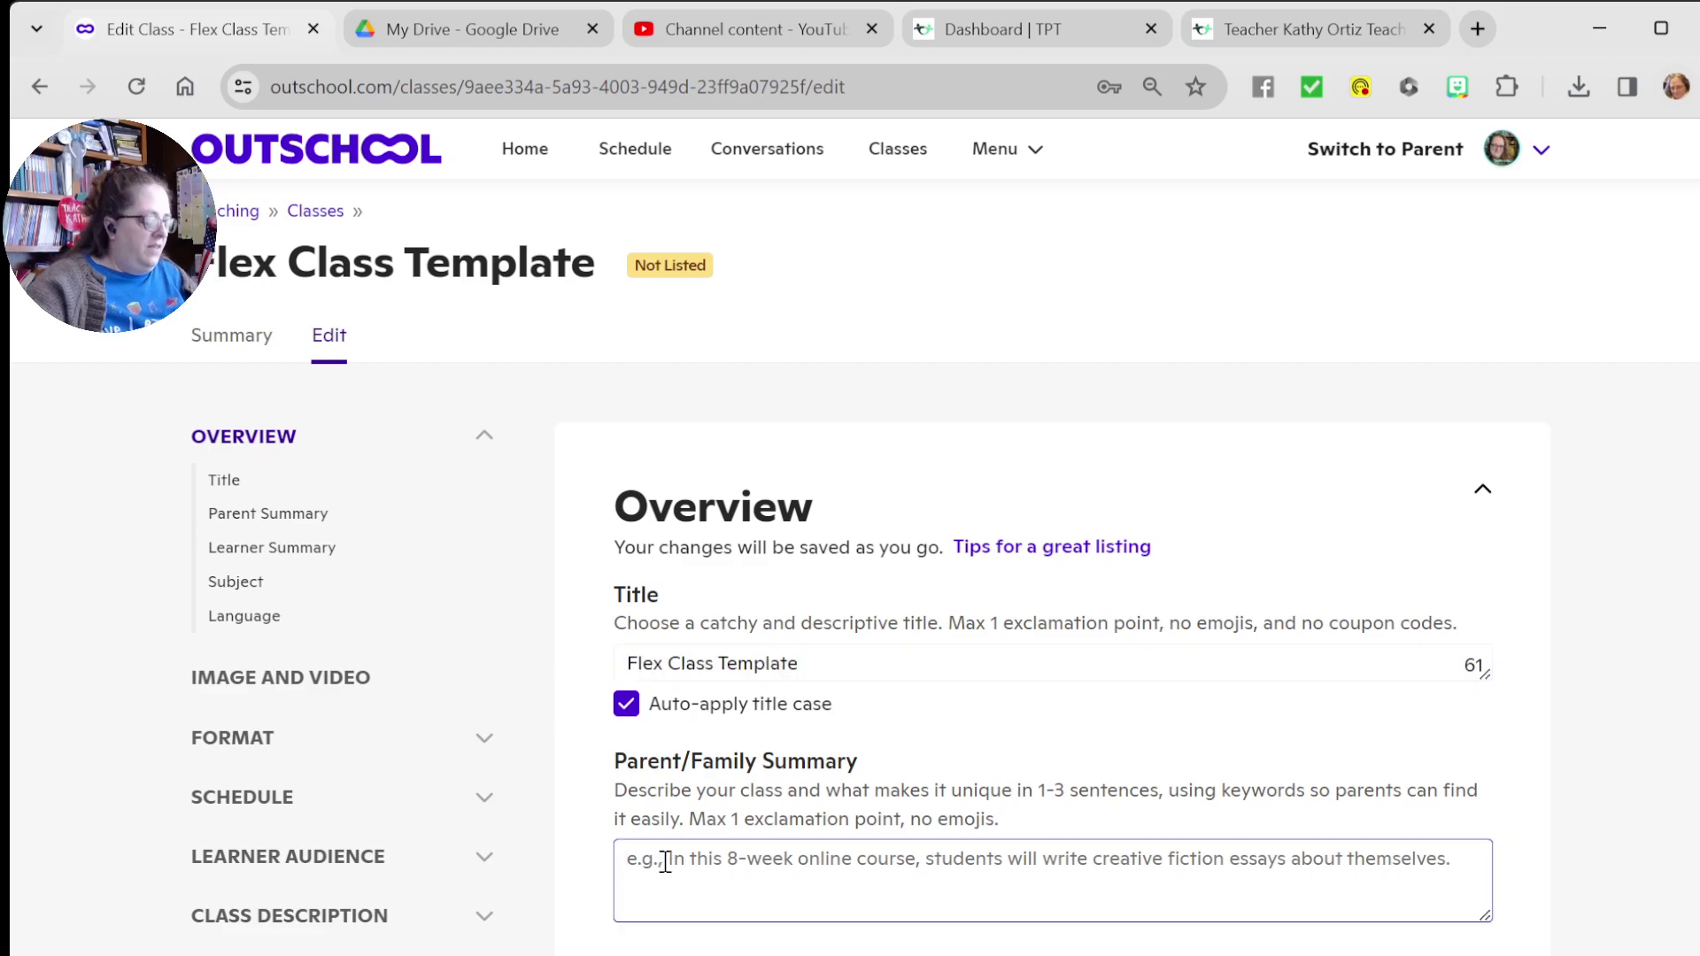
pyautogui.write('Flex ')
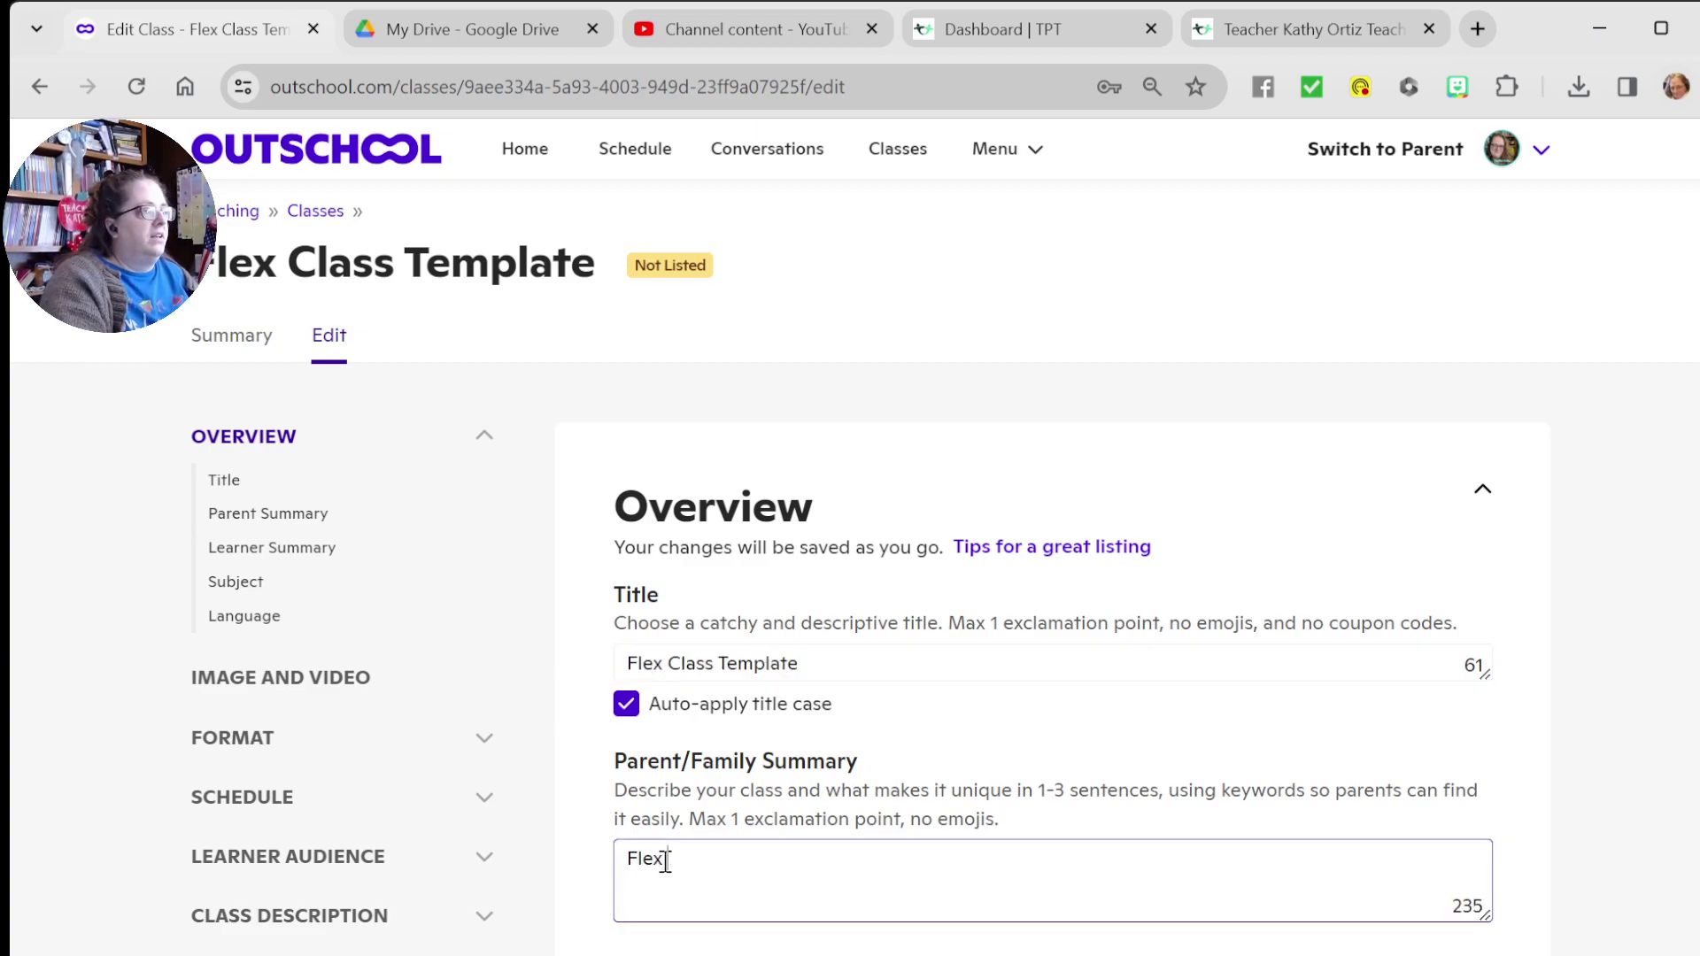
pyautogui.write('Cla')
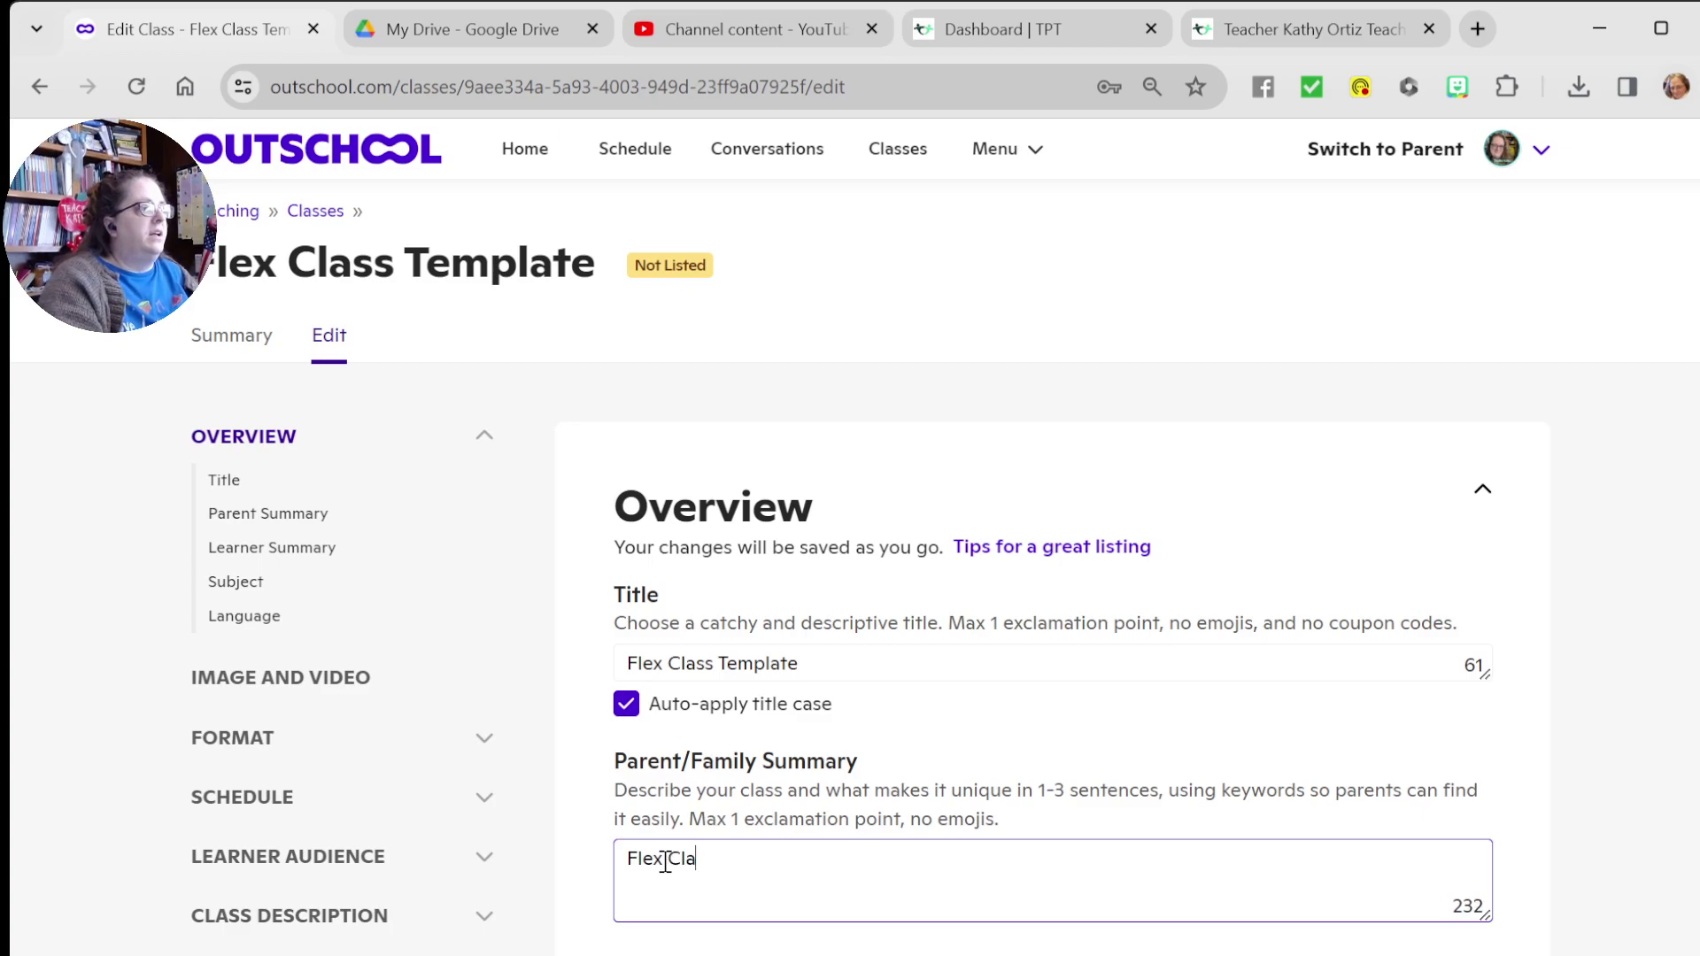
pyautogui.write('ss summary')
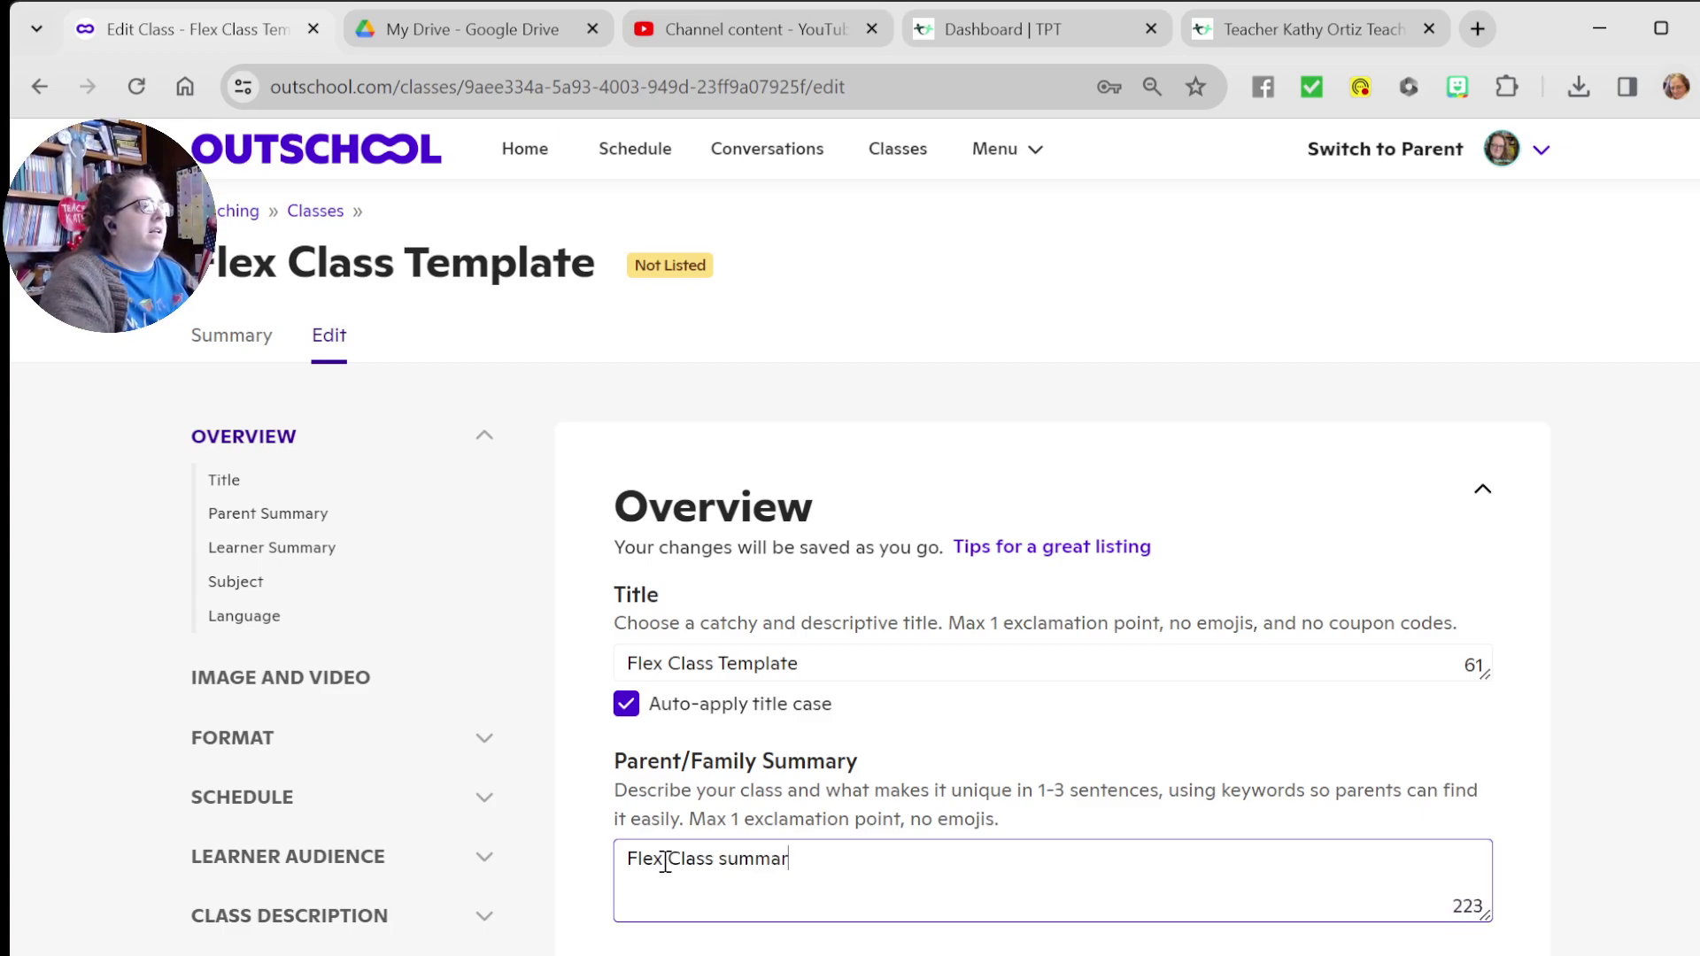
# Copy the parent/family summary text "Flex Class summary" into the optional learner summary
pyautogui.scroll(-3, 694, 859)
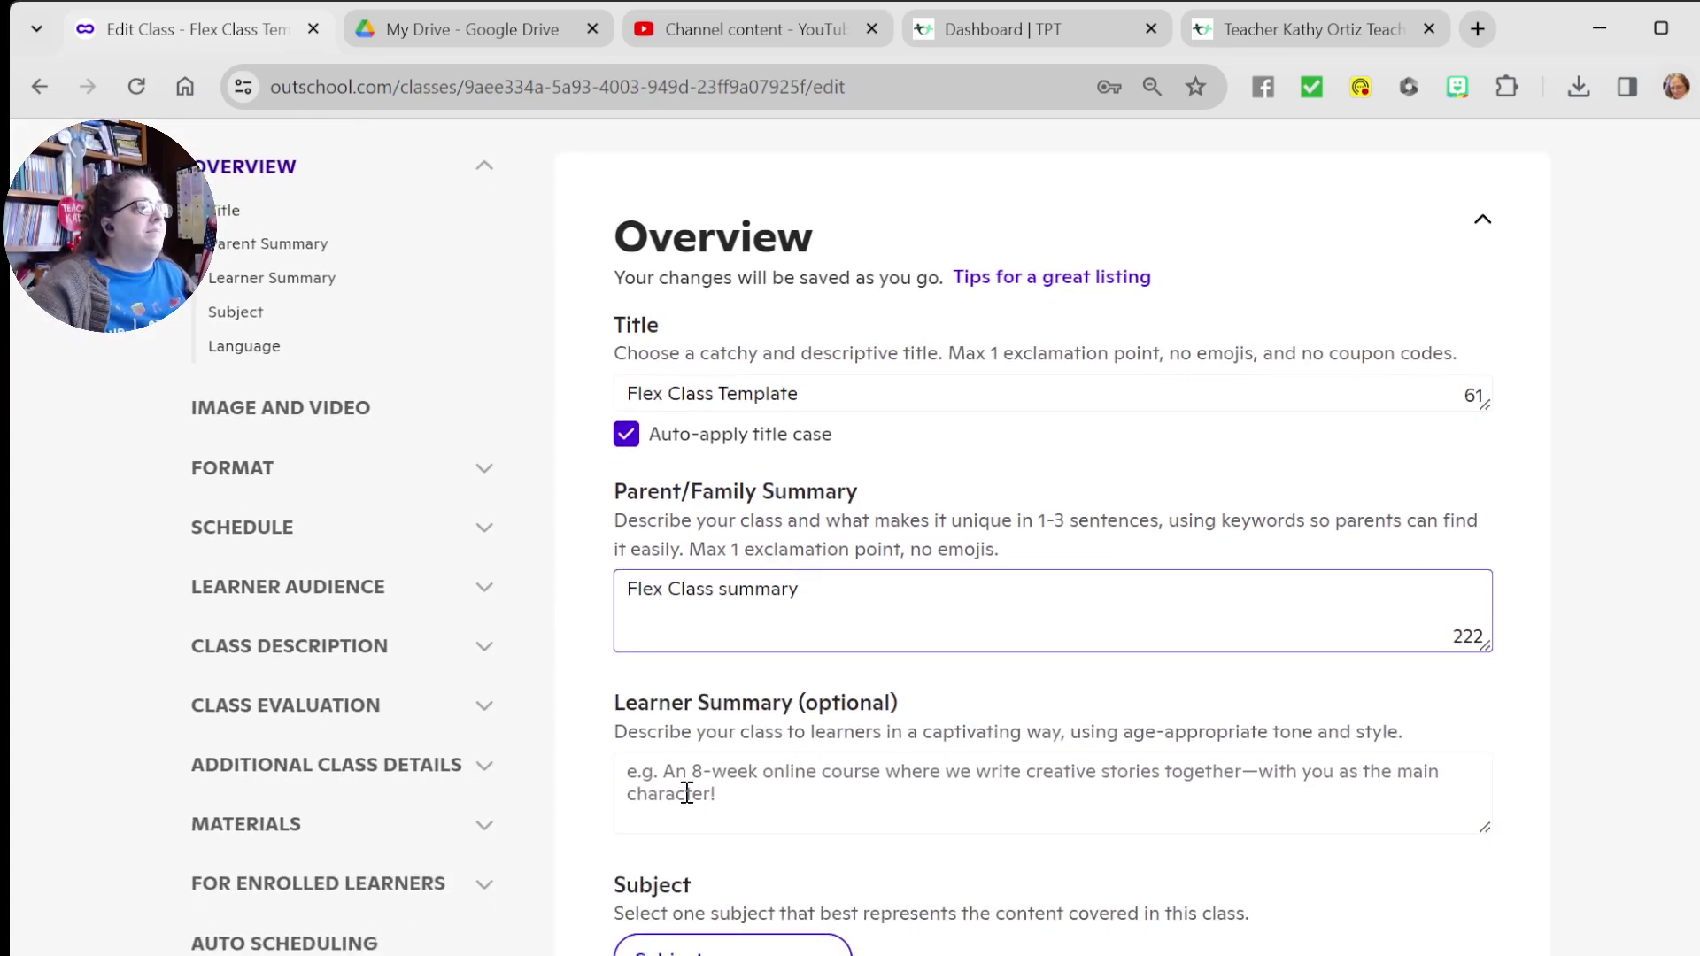
pyautogui.click(686, 807)
pyautogui.moveTo(819, 576); pyautogui.dragTo(569, 576)
pyautogui.hotkey('ctrl', 'c')
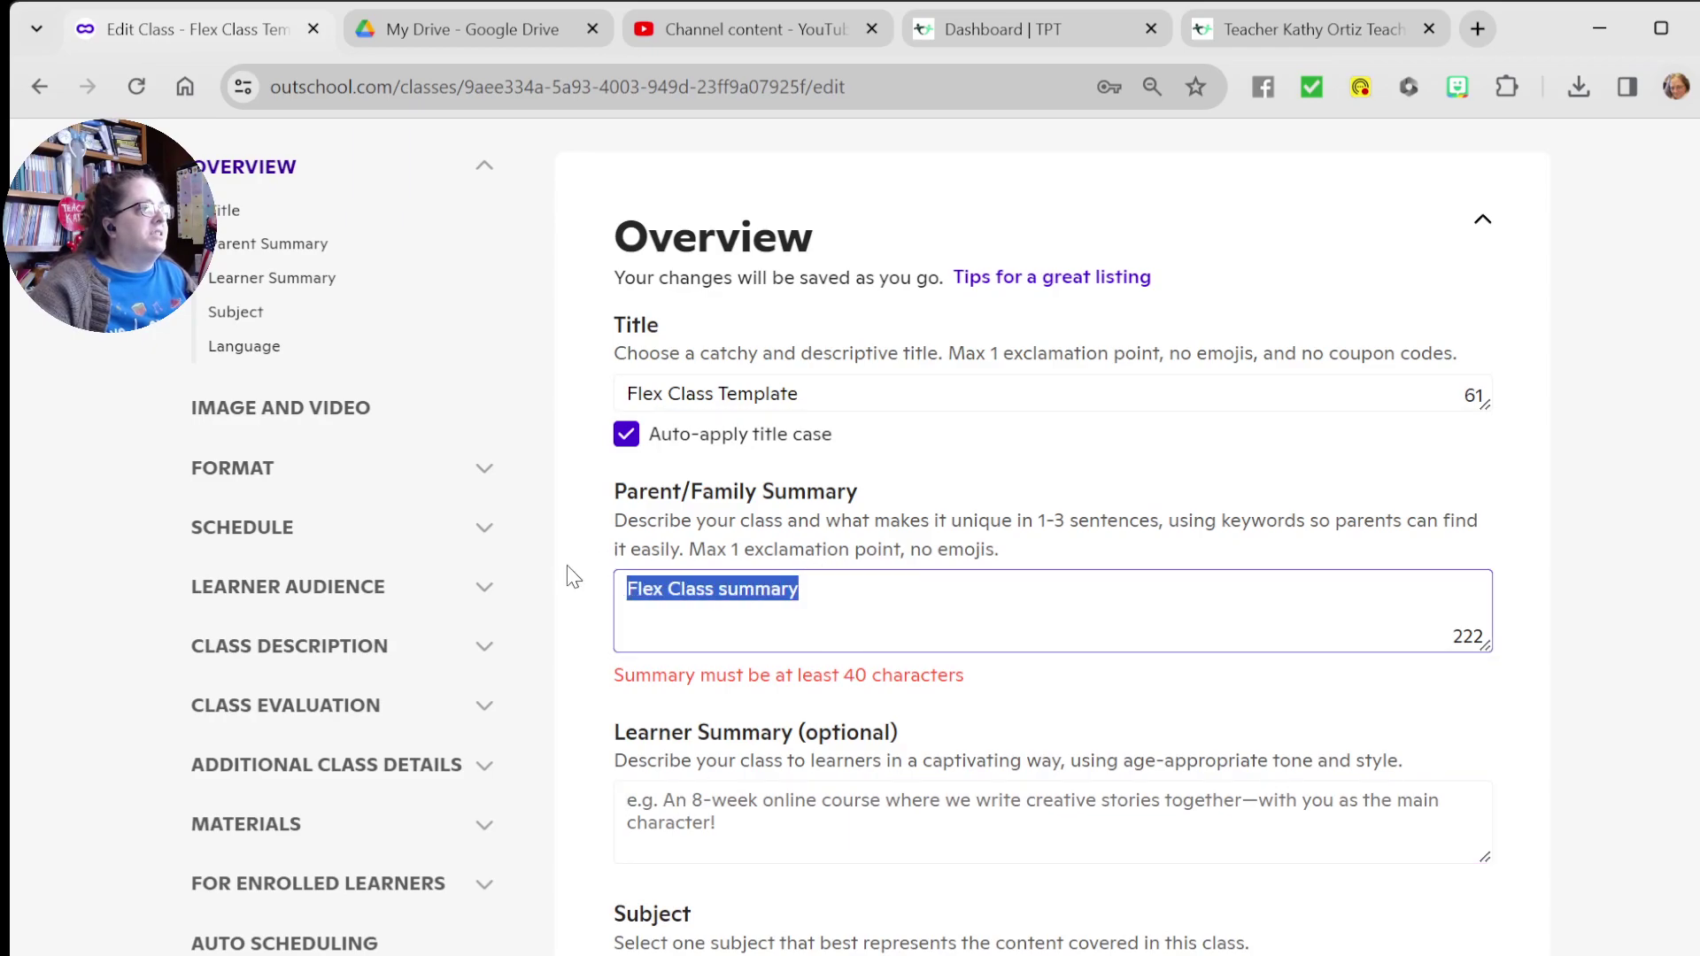
pyautogui.click(699, 821)
pyautogui.hotkey('ctrl', 'v')
pyautogui.click(1169, 713)
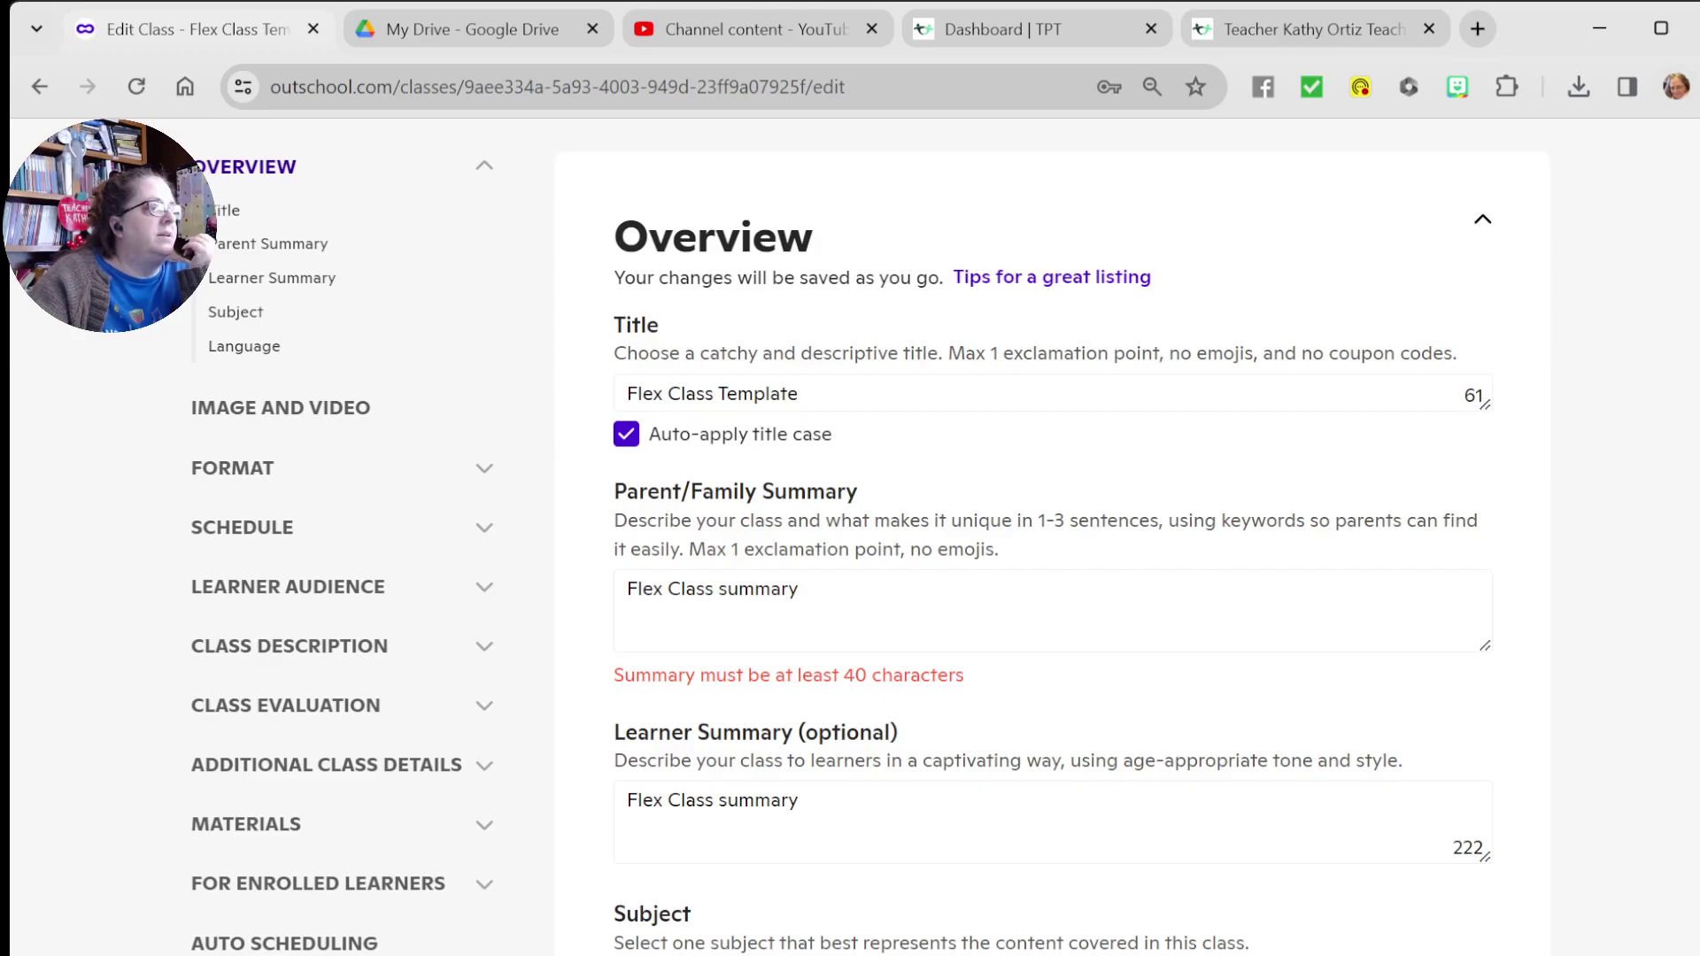
# Upload the "How to Share your TPT Store and gain Followers!" picture as the class cover image
pyautogui.scroll(-5, 956, 806)
pyautogui.scroll(-6, 920, 717)
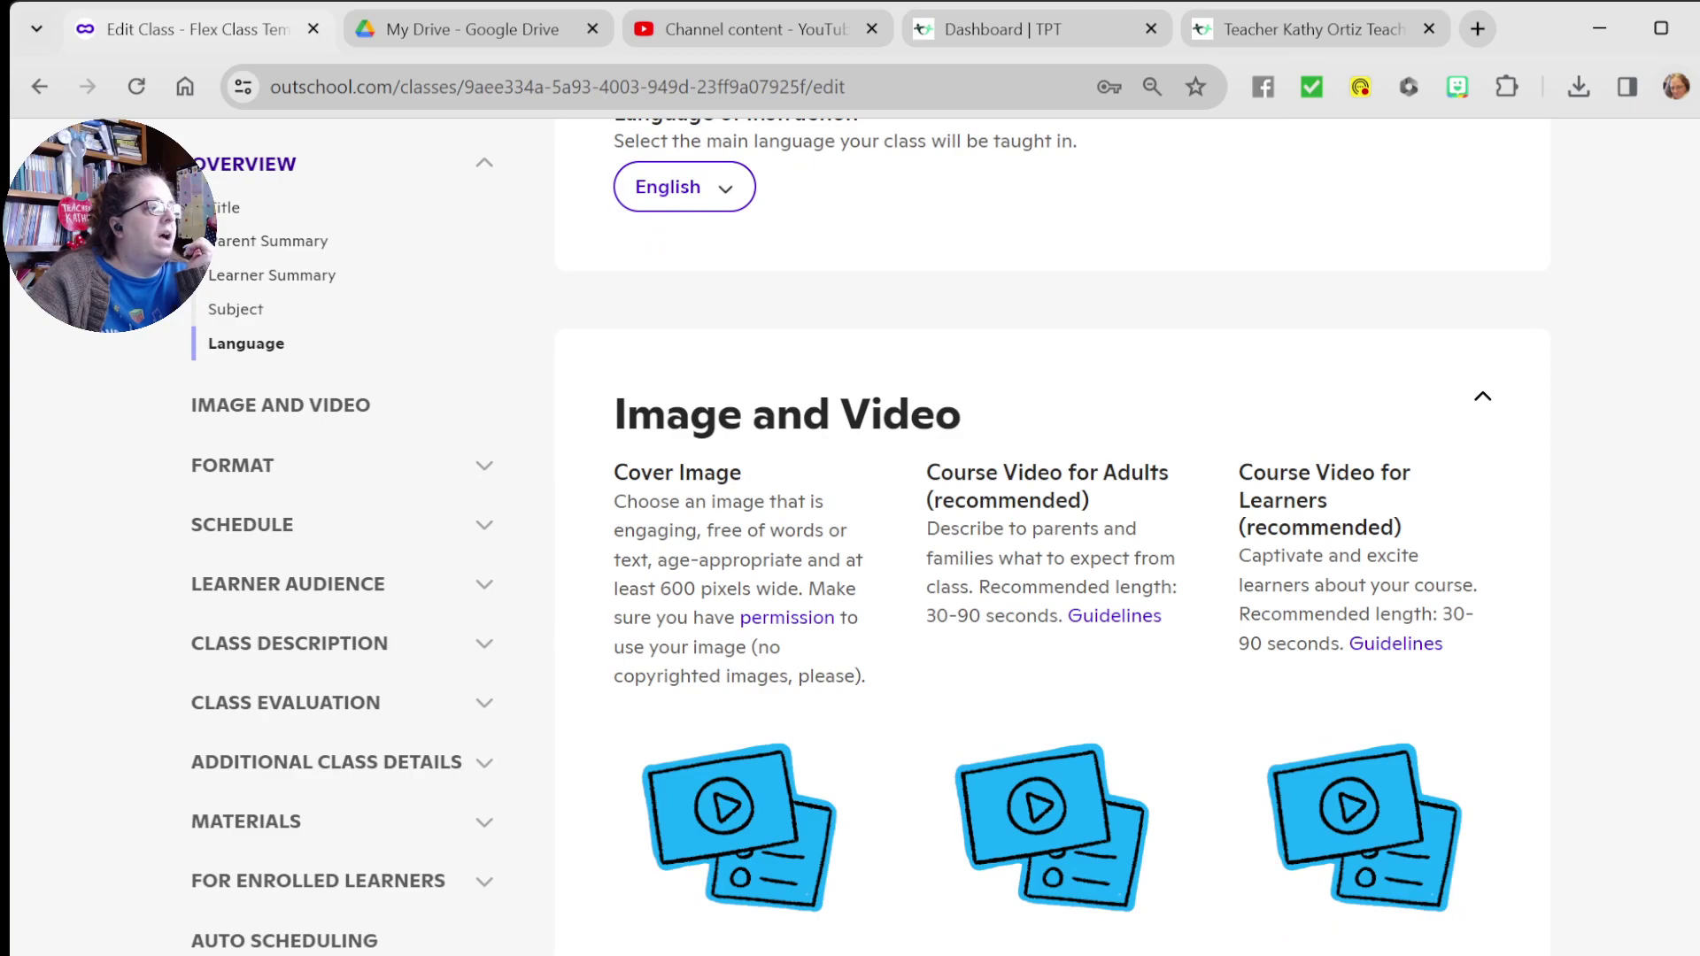
pyautogui.click(739, 947)
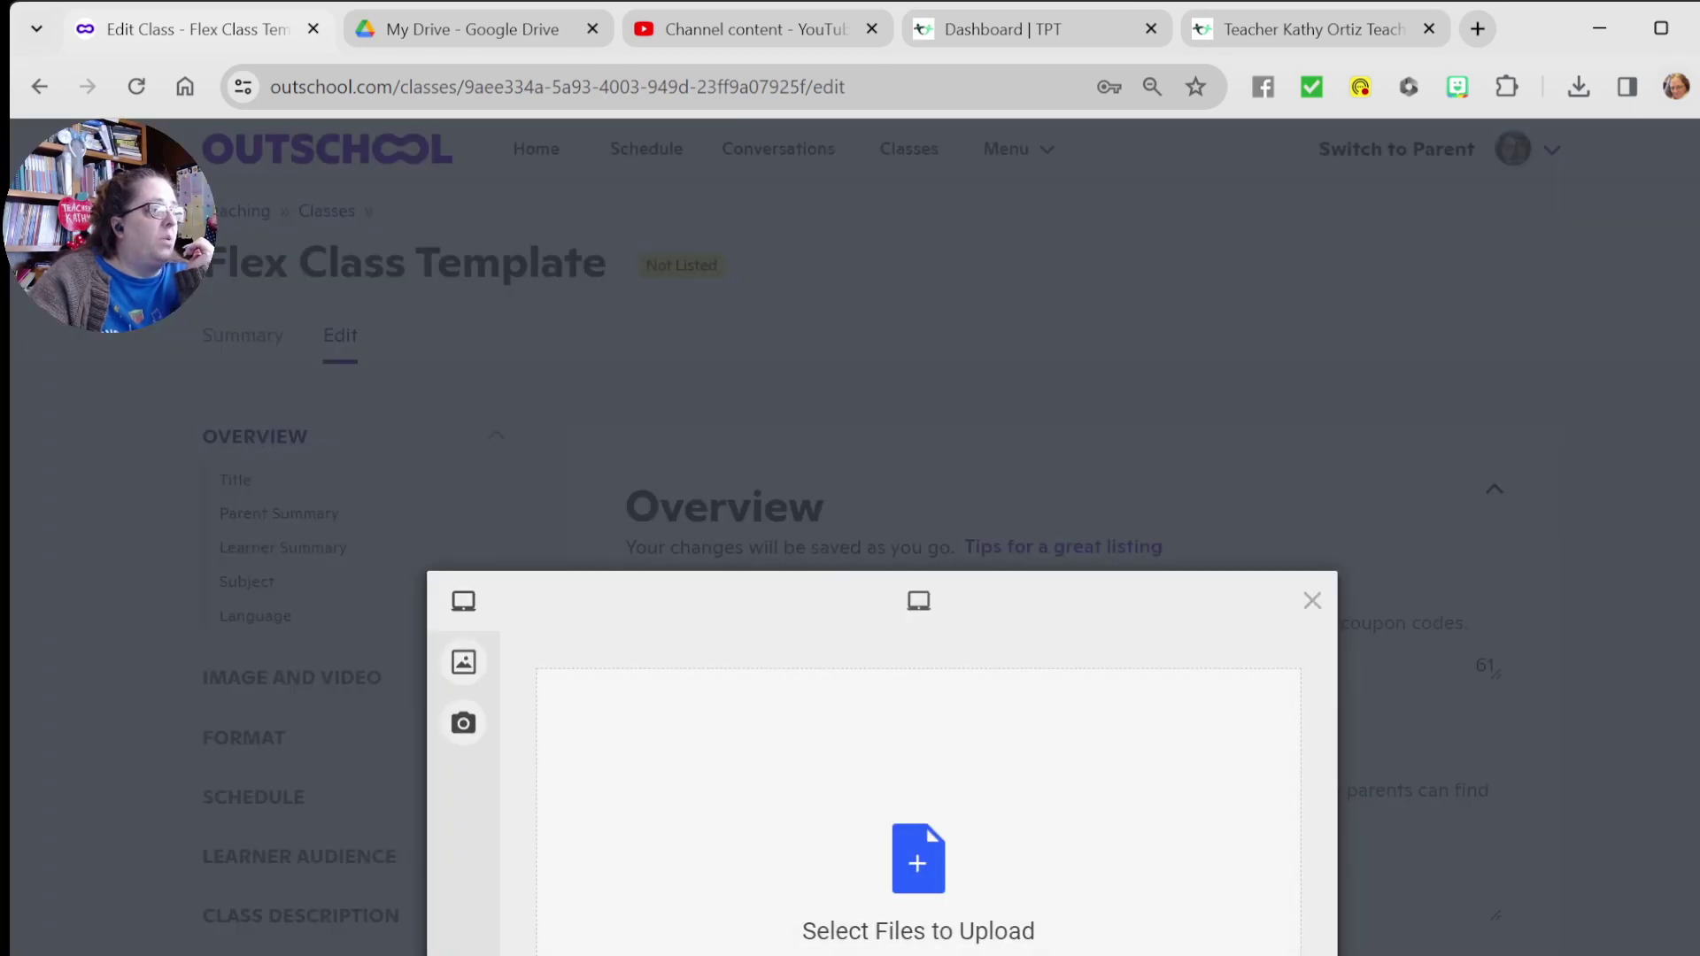
pyautogui.click(918, 863)
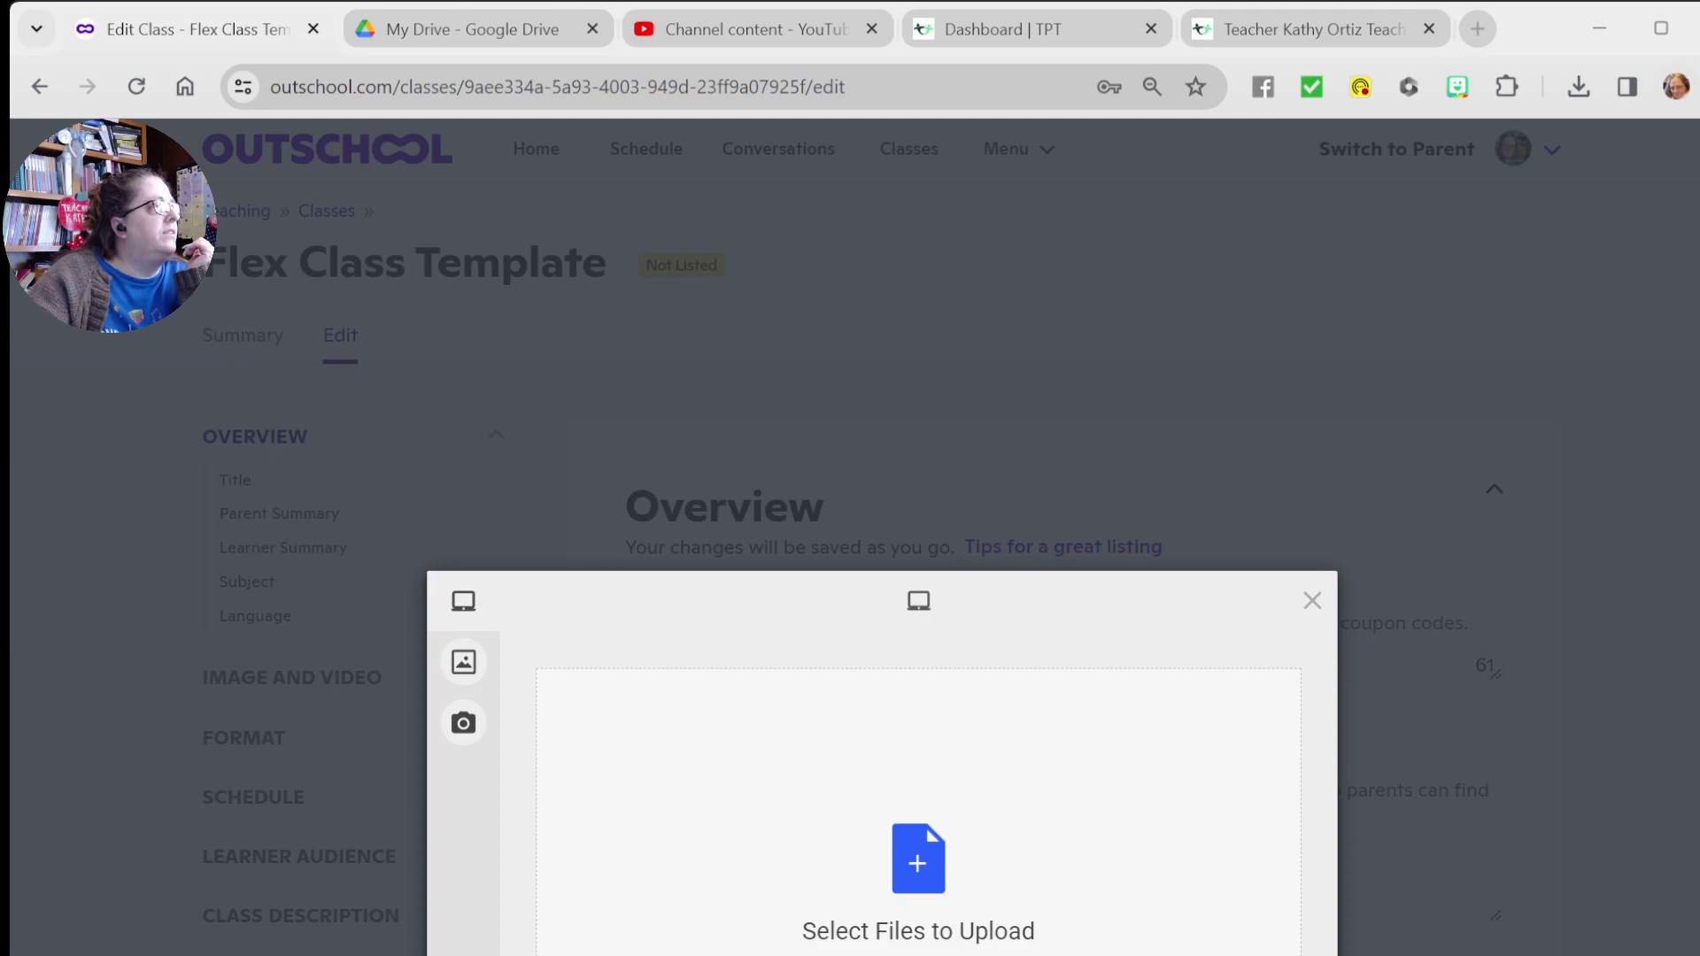
pyautogui.press('Return')
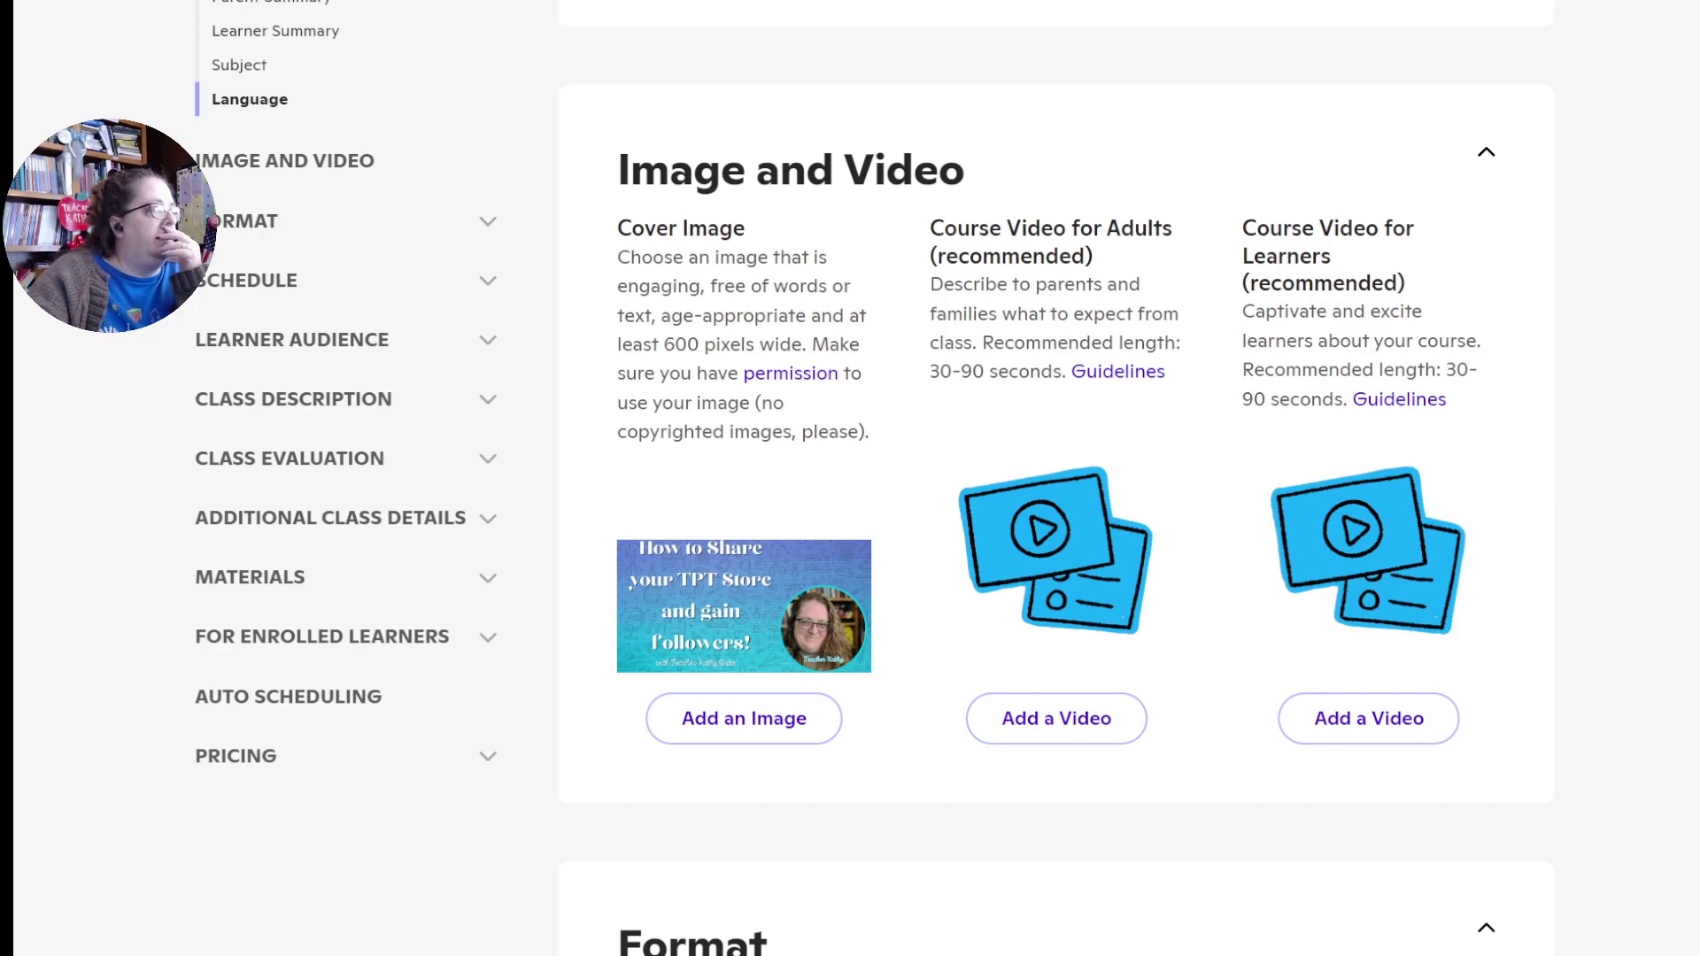
# Set the classroom type to Flex Classroom and the class size to 1 to 7 learners
pyautogui.scroll(-8, 1056, 478)
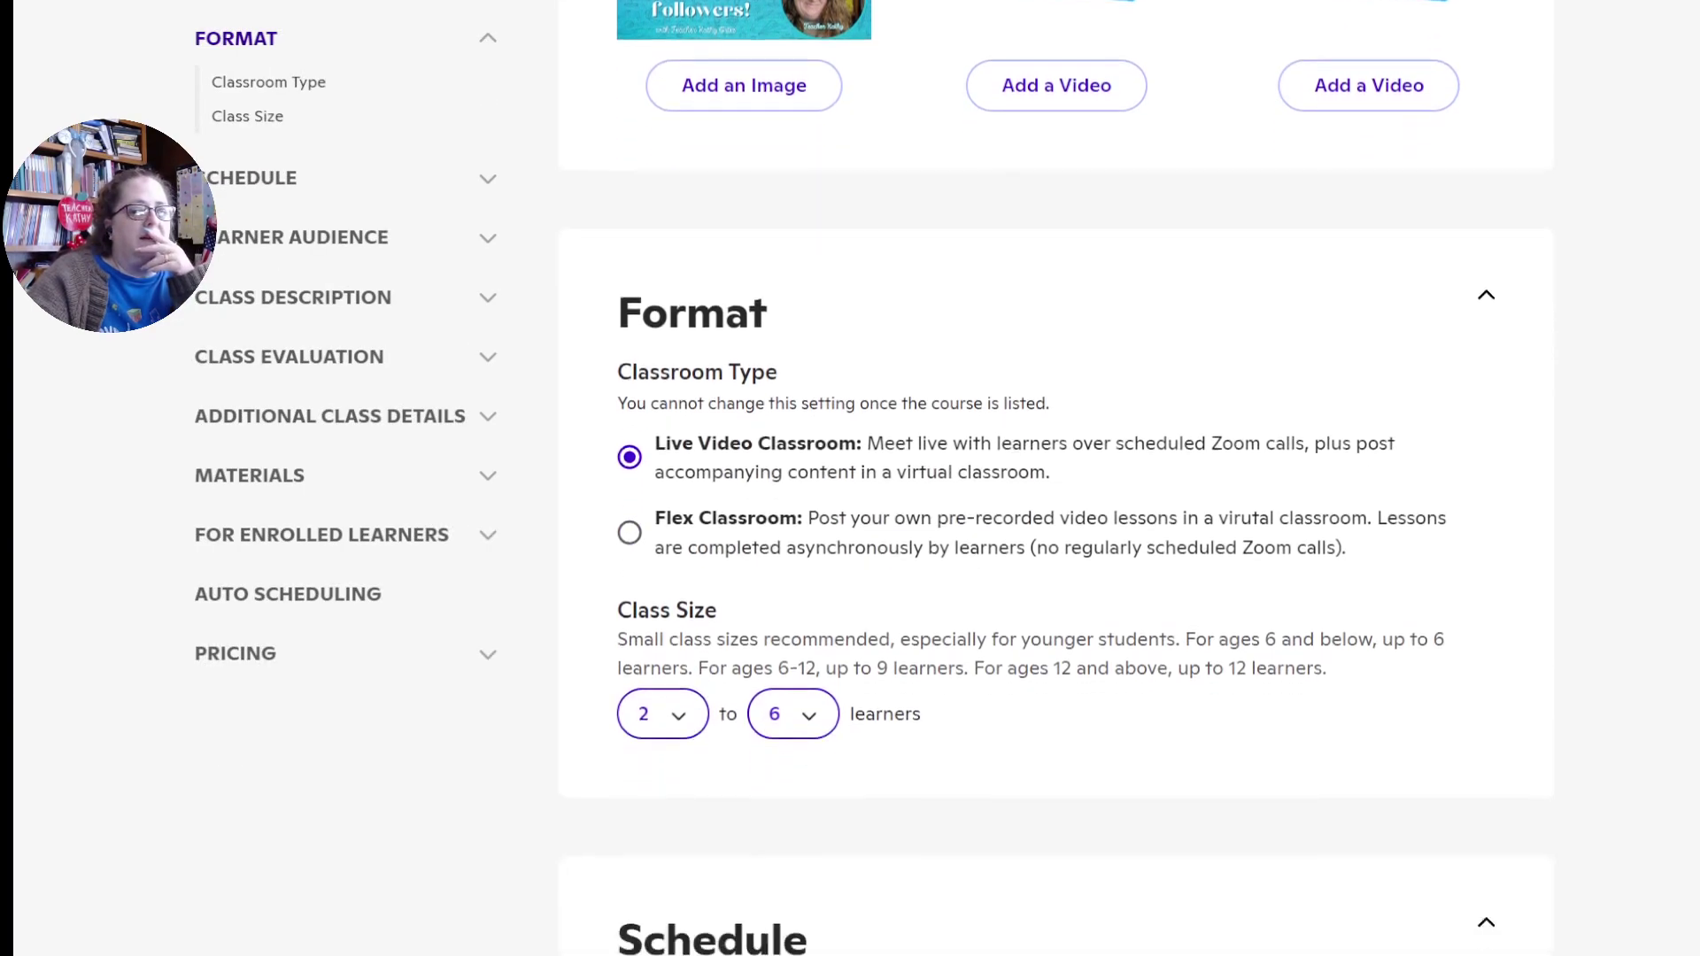
pyautogui.scroll(-2, 1056, 478)
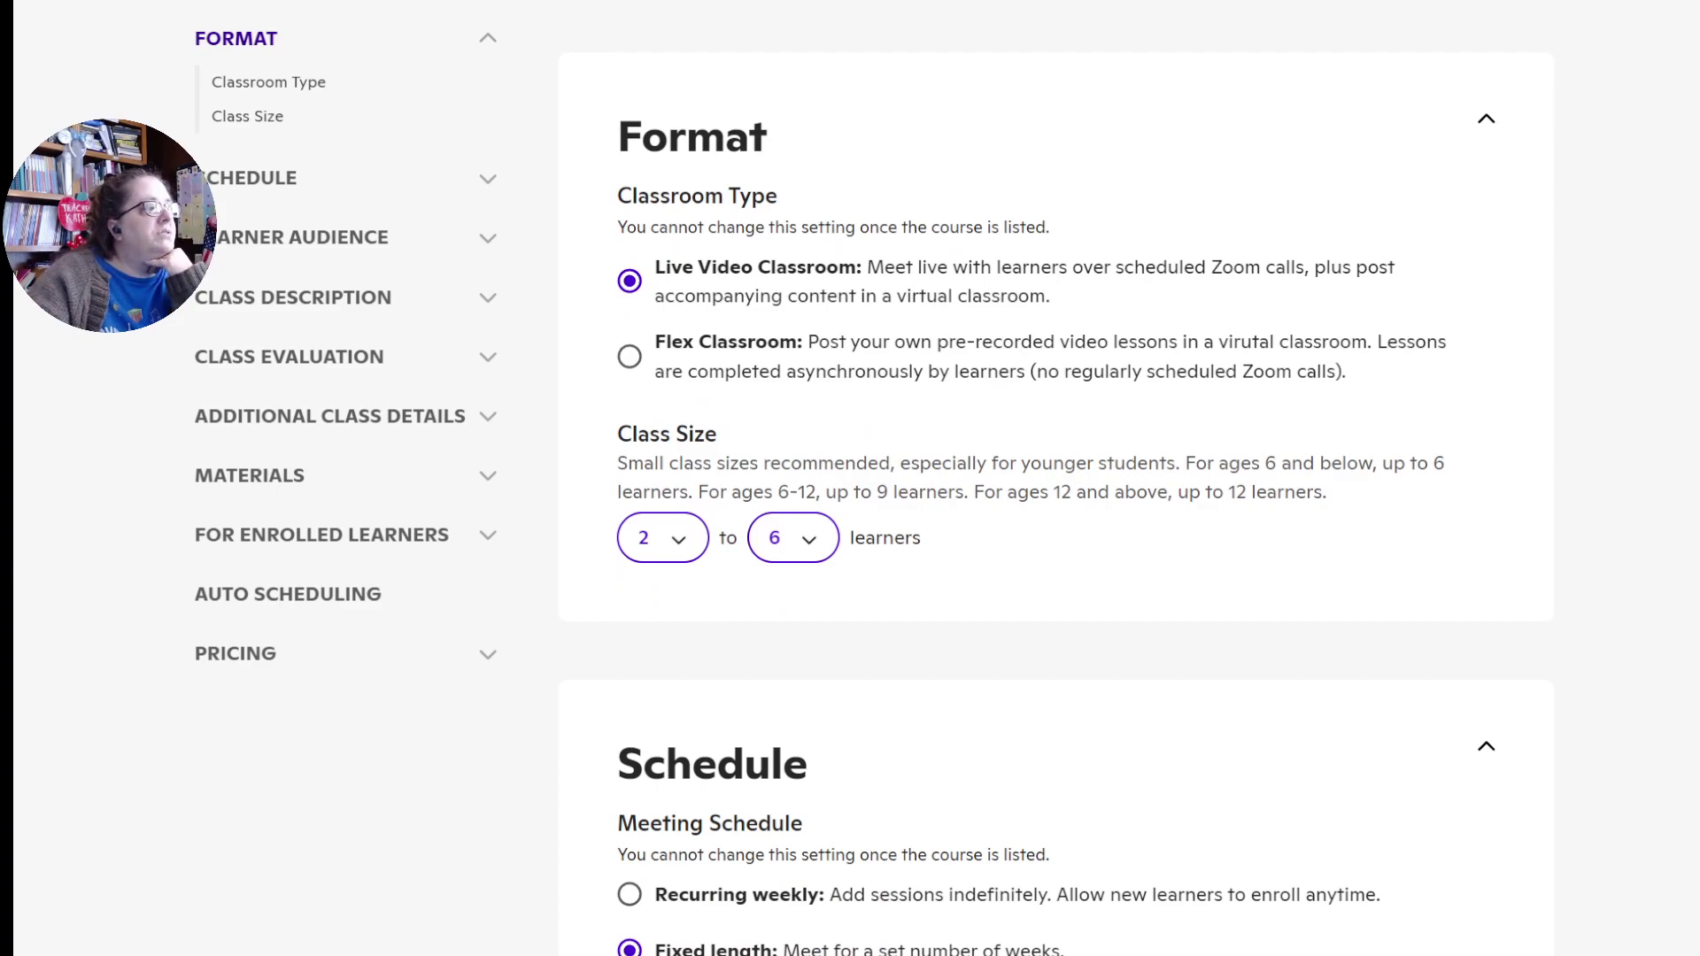
pyautogui.click(632, 358)
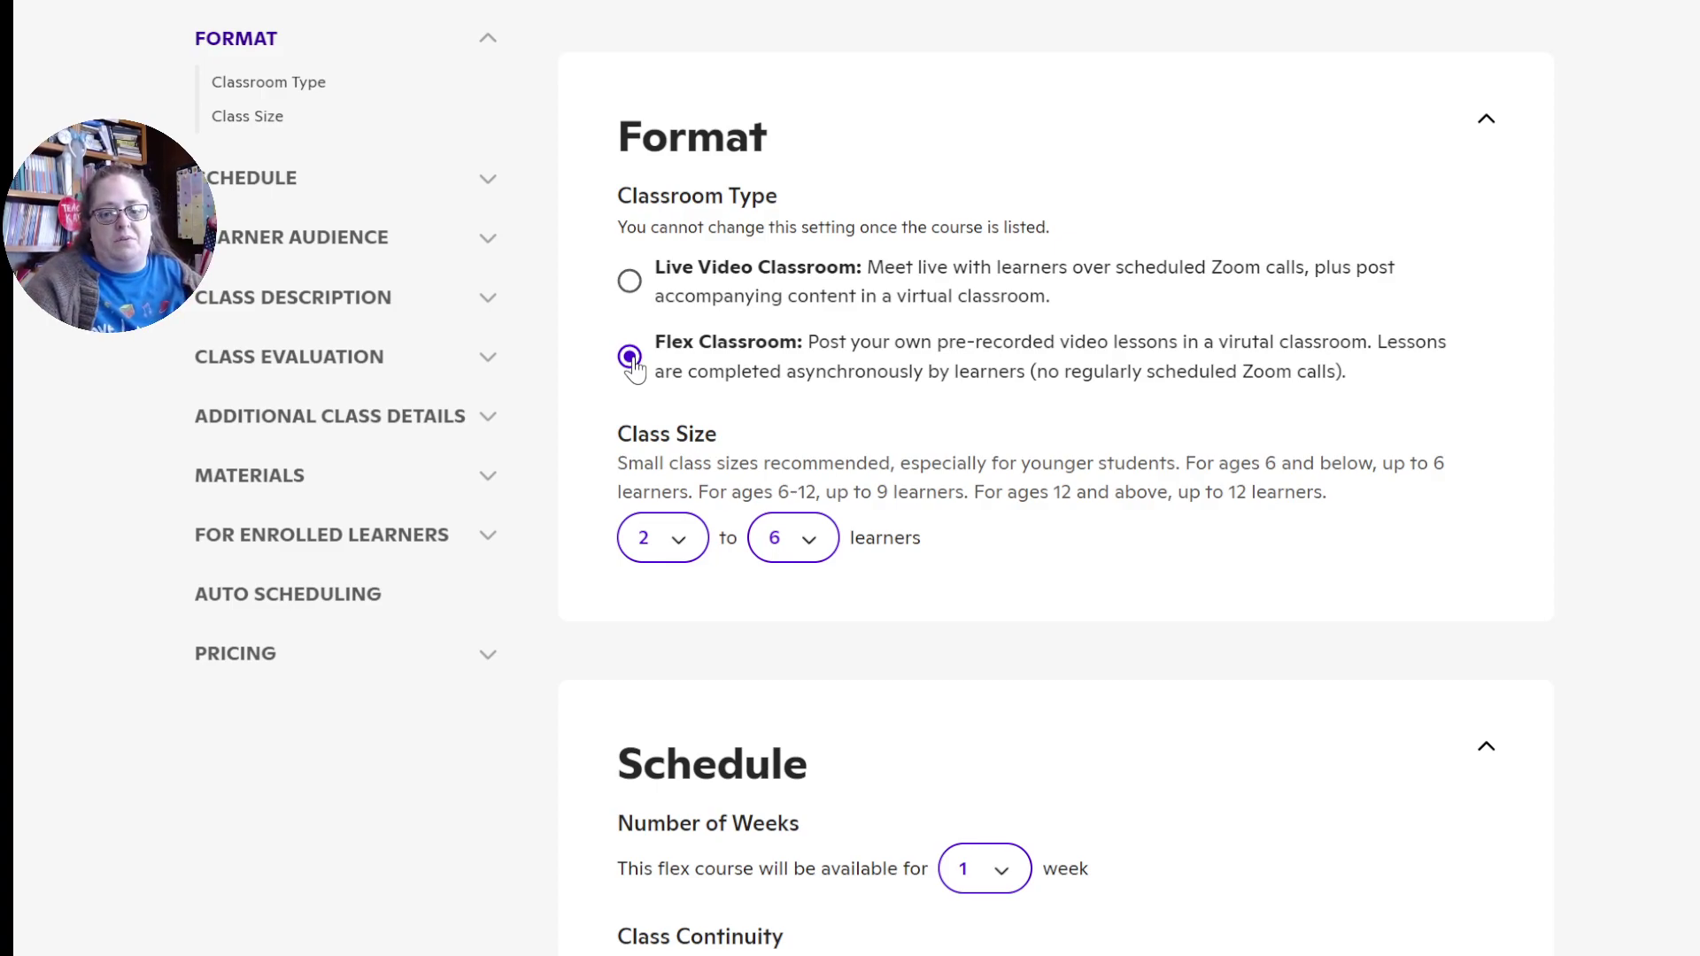
pyautogui.click(680, 543)
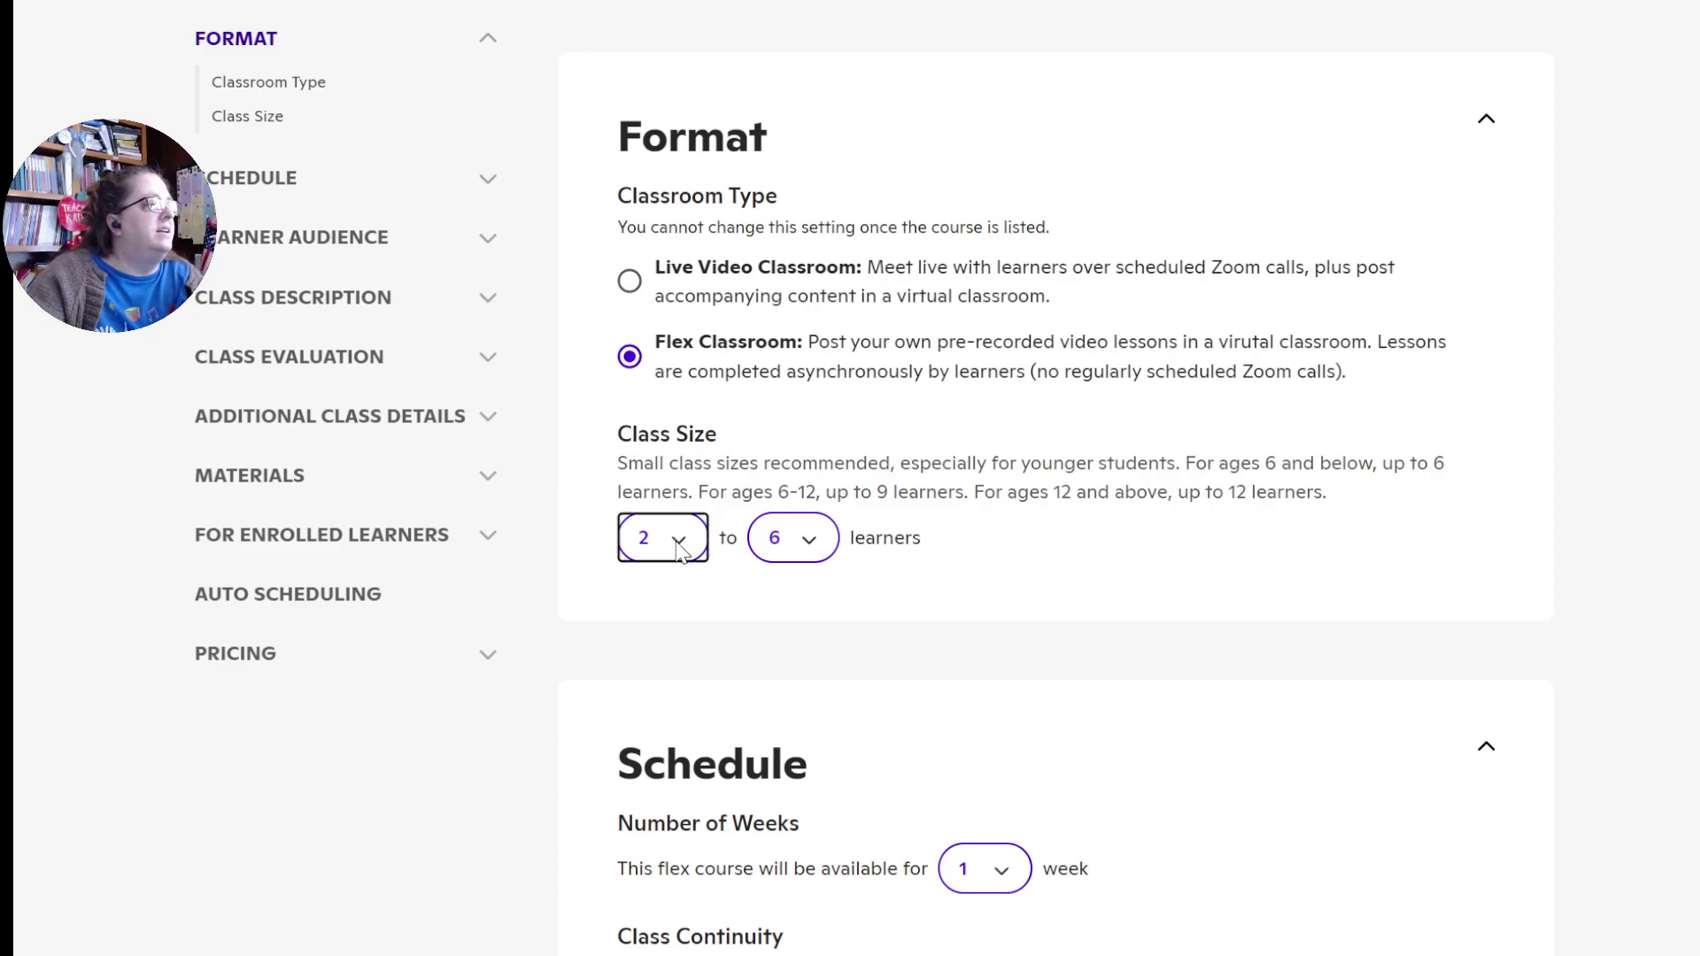
pyautogui.click(655, 581)
pyautogui.click(807, 544)
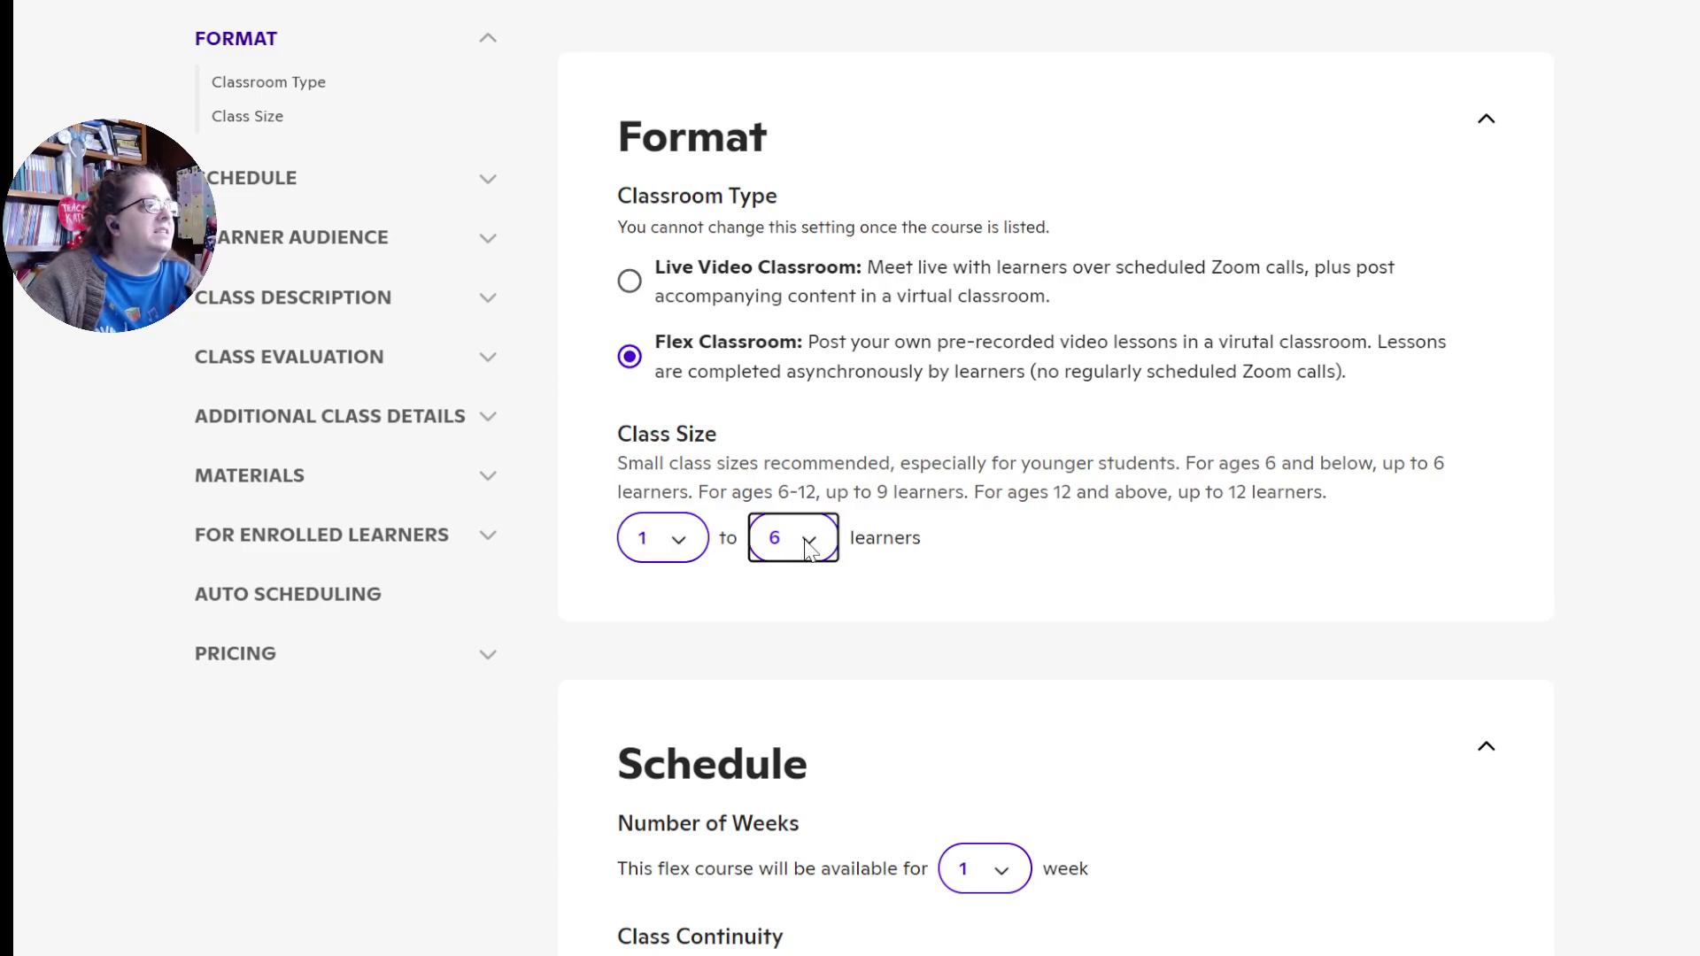
pyautogui.click(794, 739)
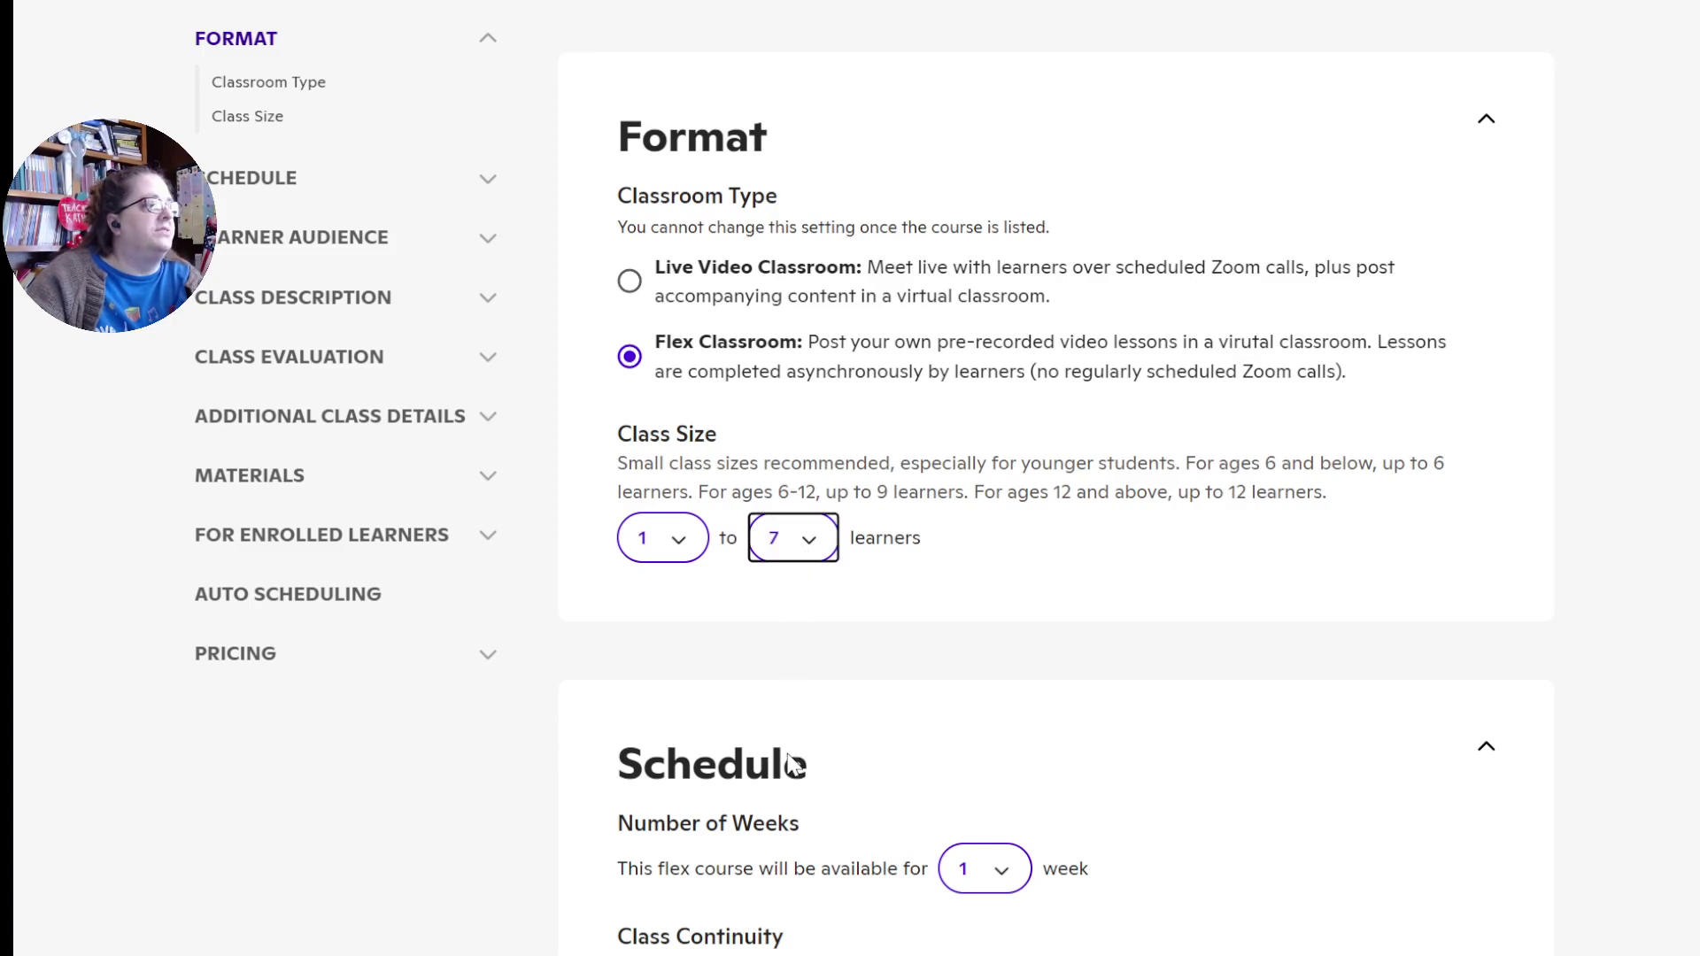
pyautogui.click(791, 754)
# Make the flex course available for 4 weeks and set the class continuity to "Content does not build"
pyautogui.scroll(-8, 978, 585)
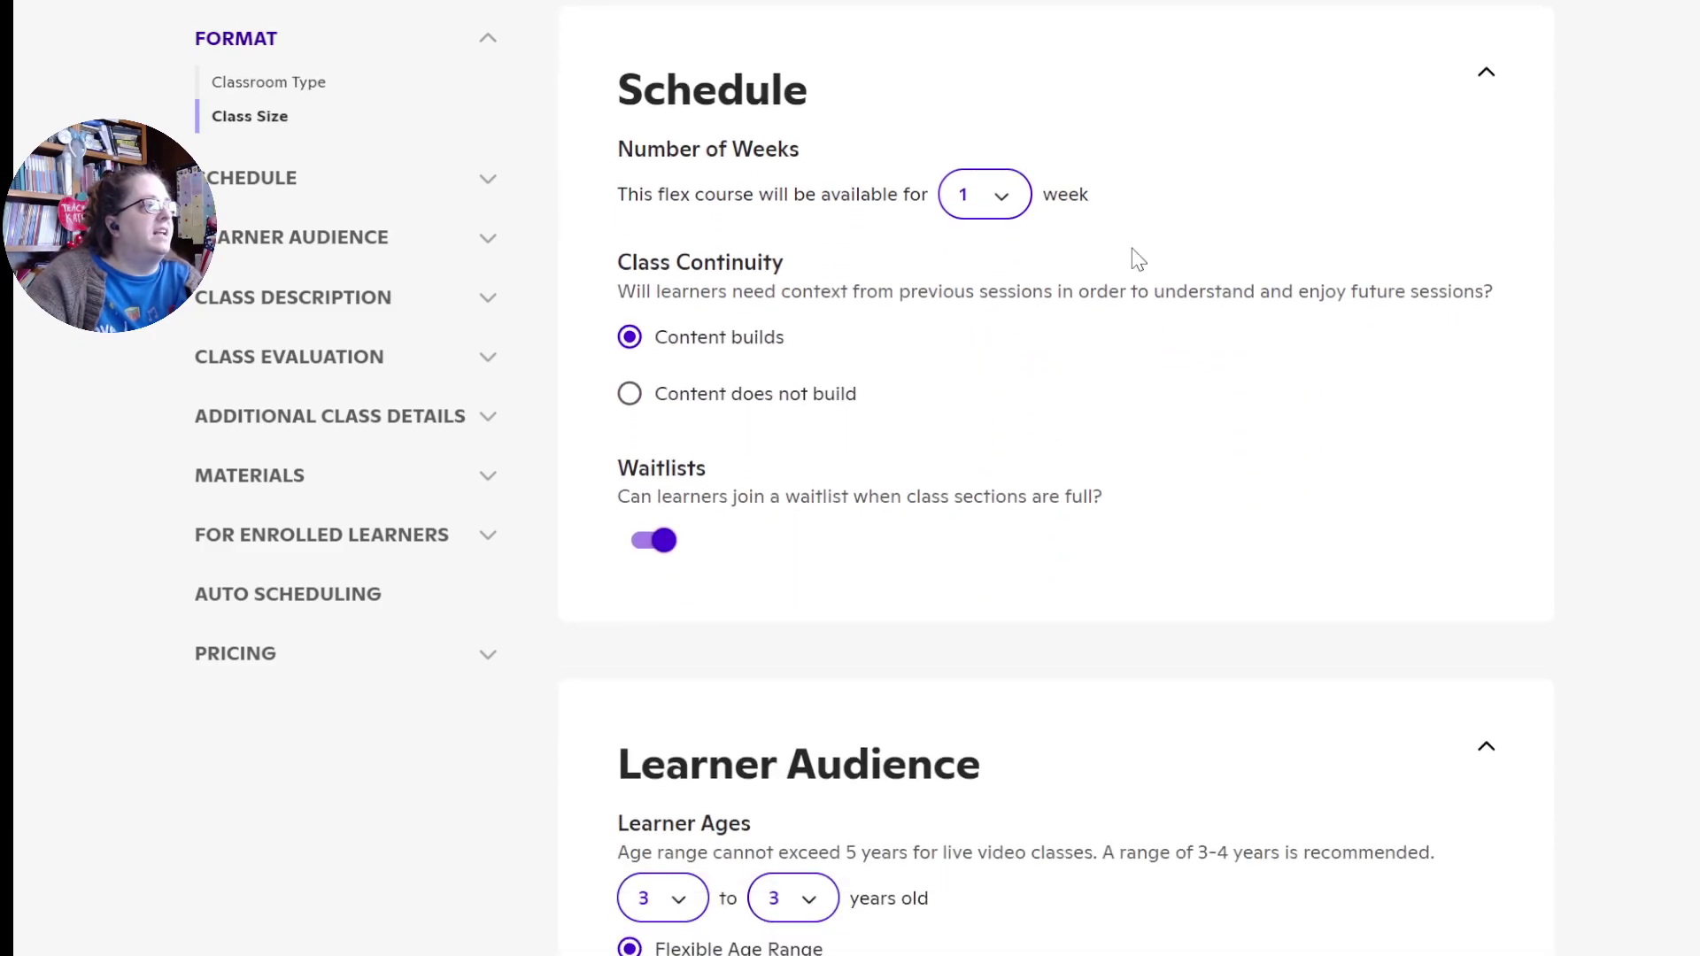
pyautogui.click(999, 207)
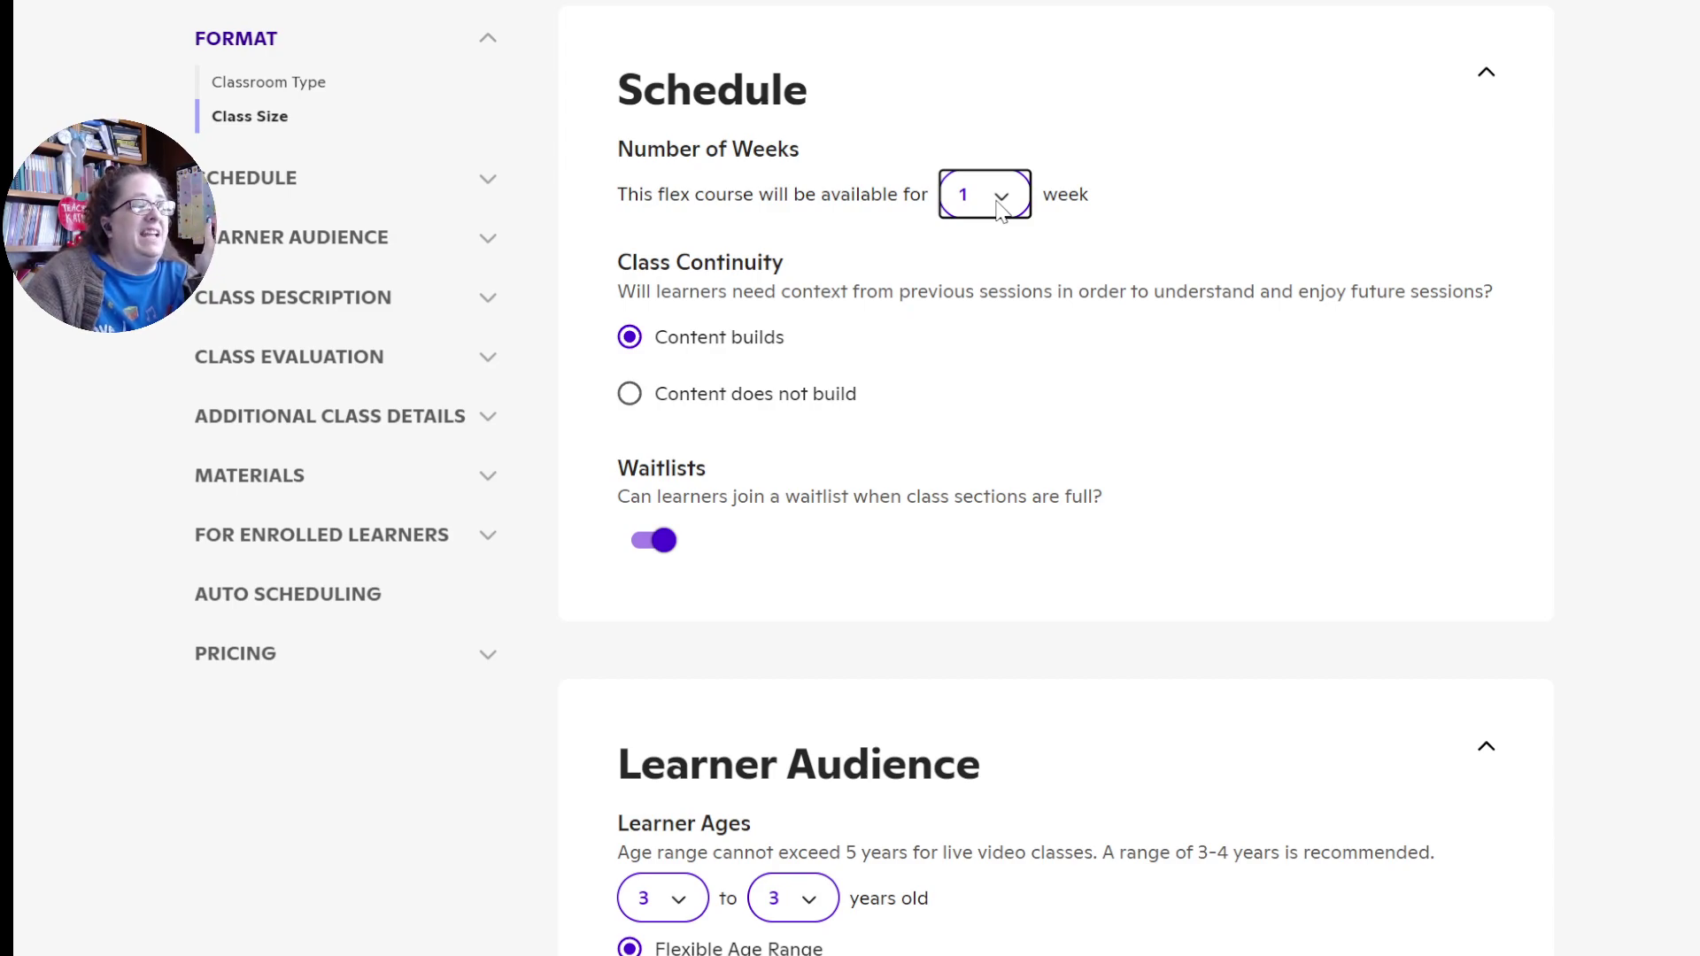
pyautogui.click(985, 316)
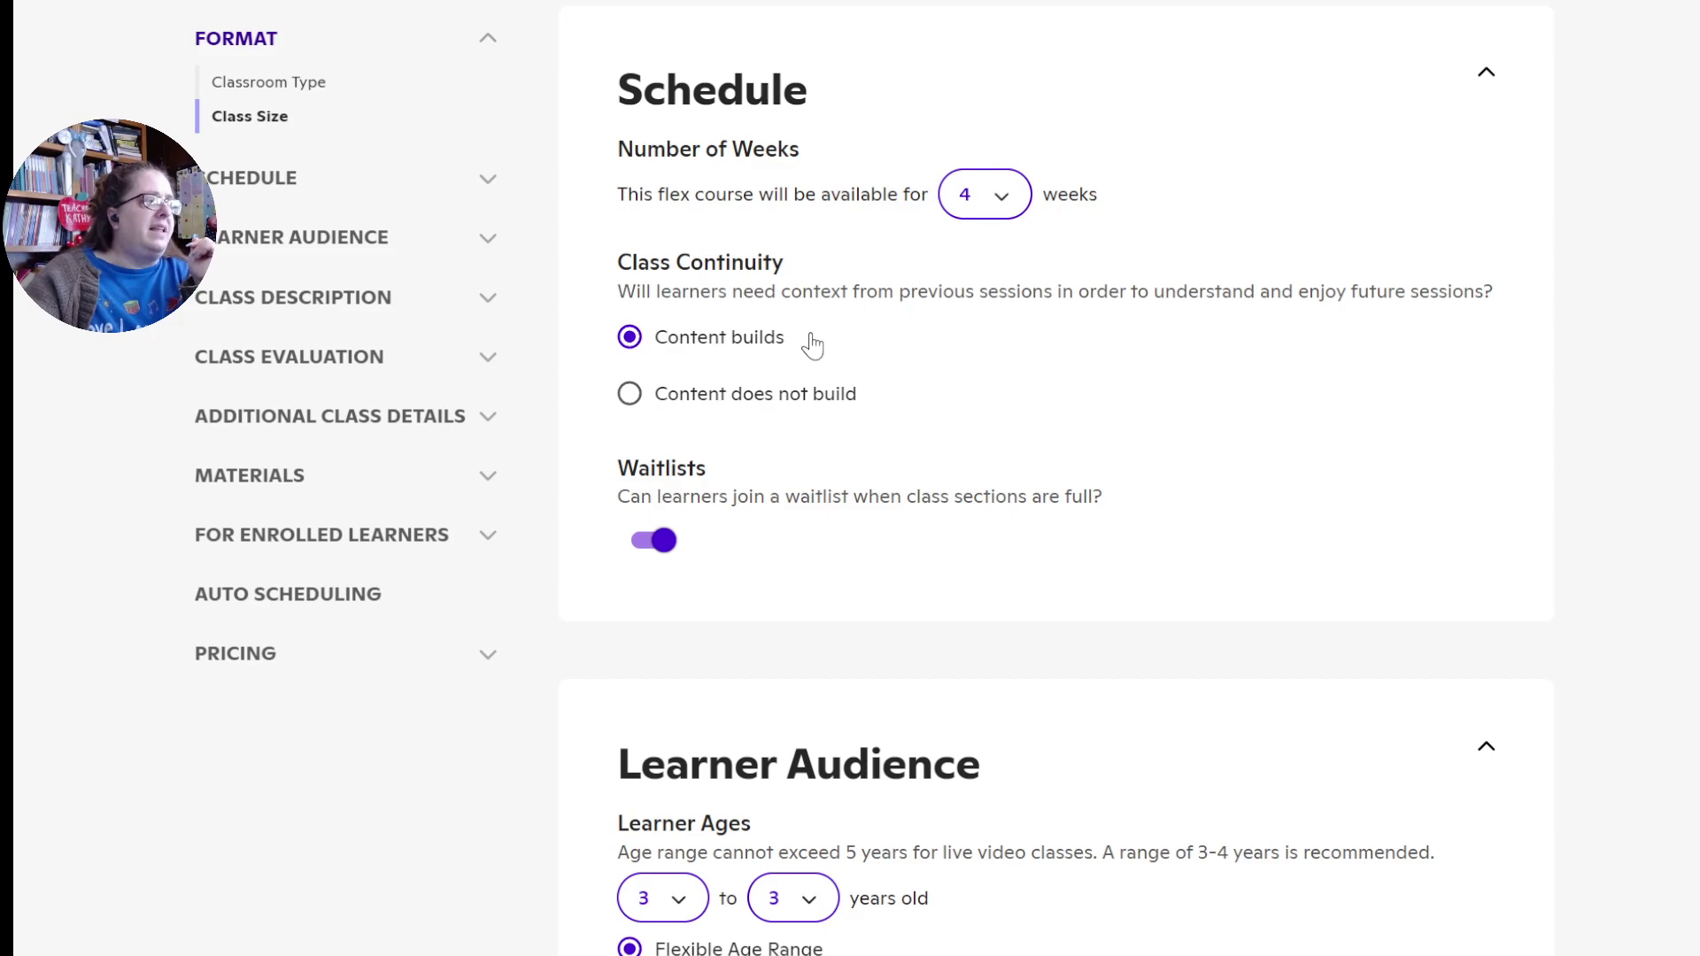
pyautogui.click(630, 395)
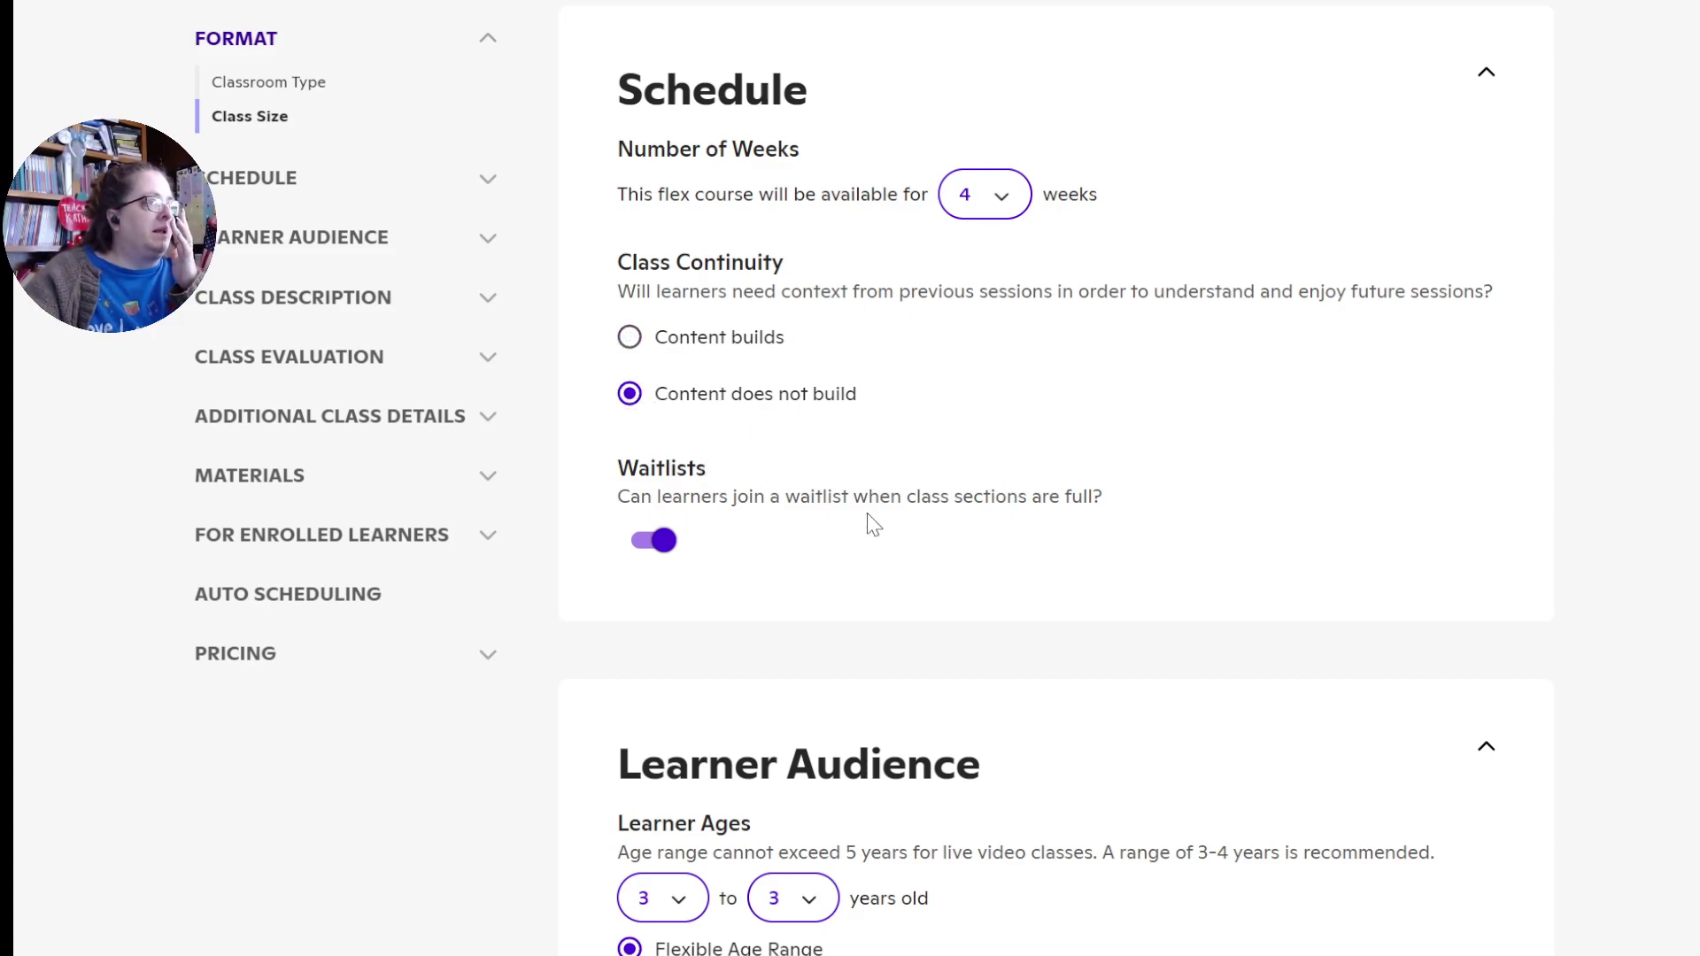
# Set the learner age range to 8 to 10 years old in the Learner Audience section
pyautogui.scroll(-3, 877, 522)
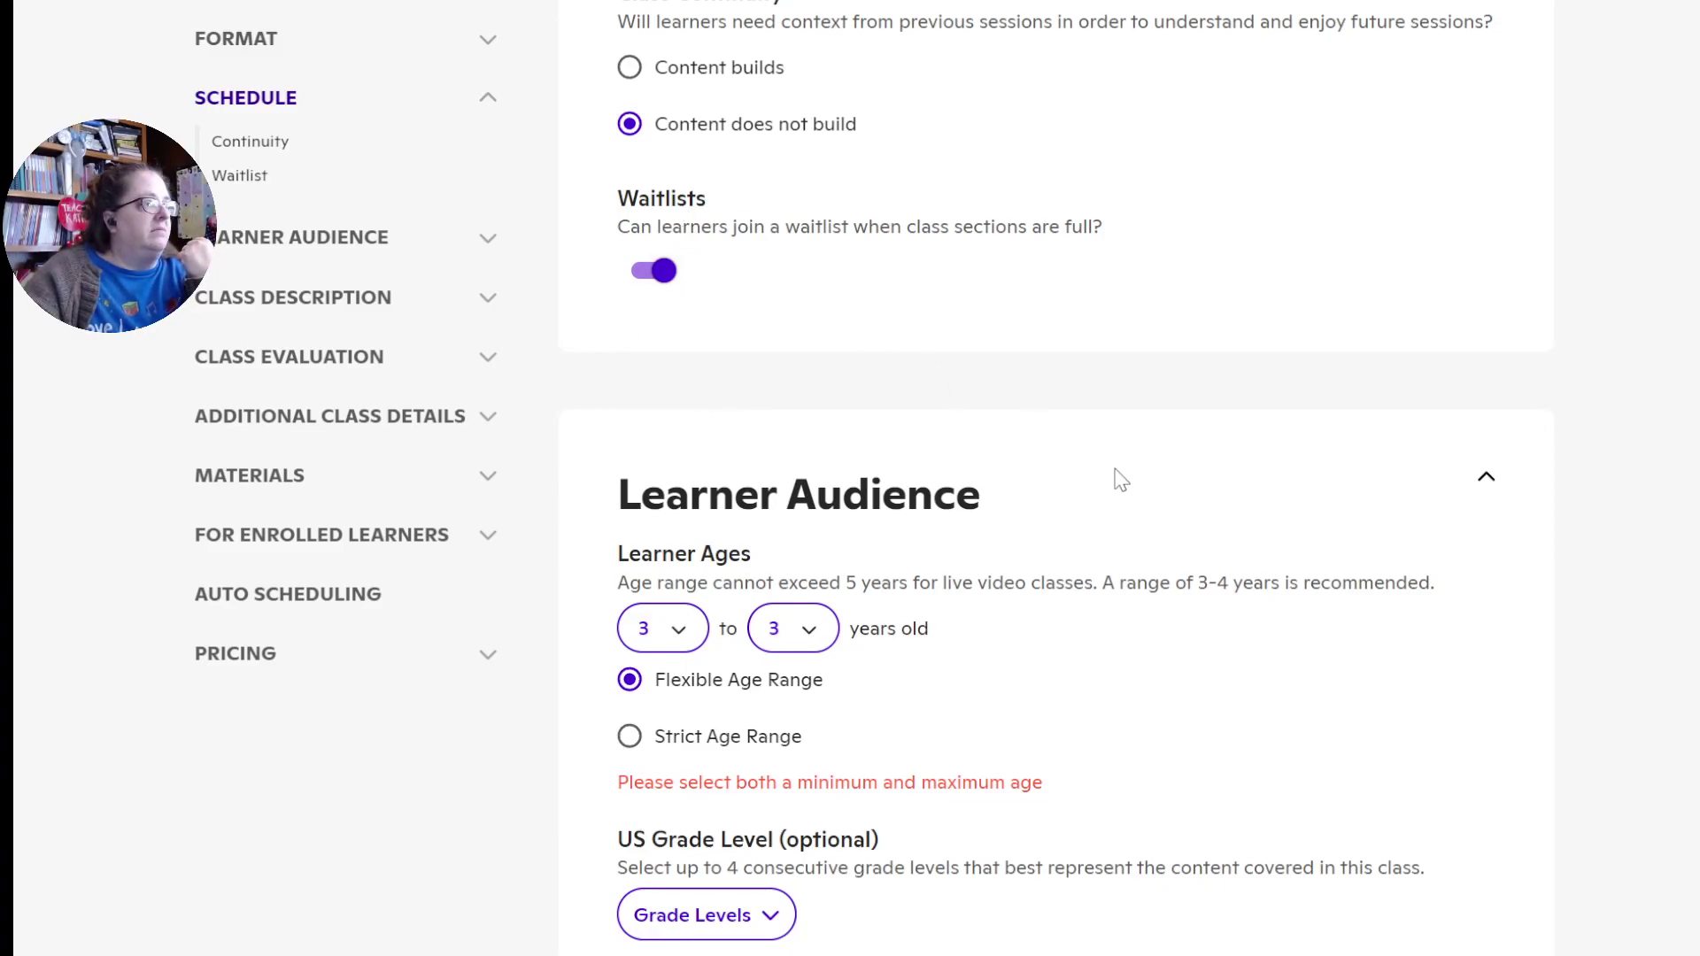
pyautogui.scroll(-5, 1115, 478)
pyautogui.scroll(-2, 1123, 485)
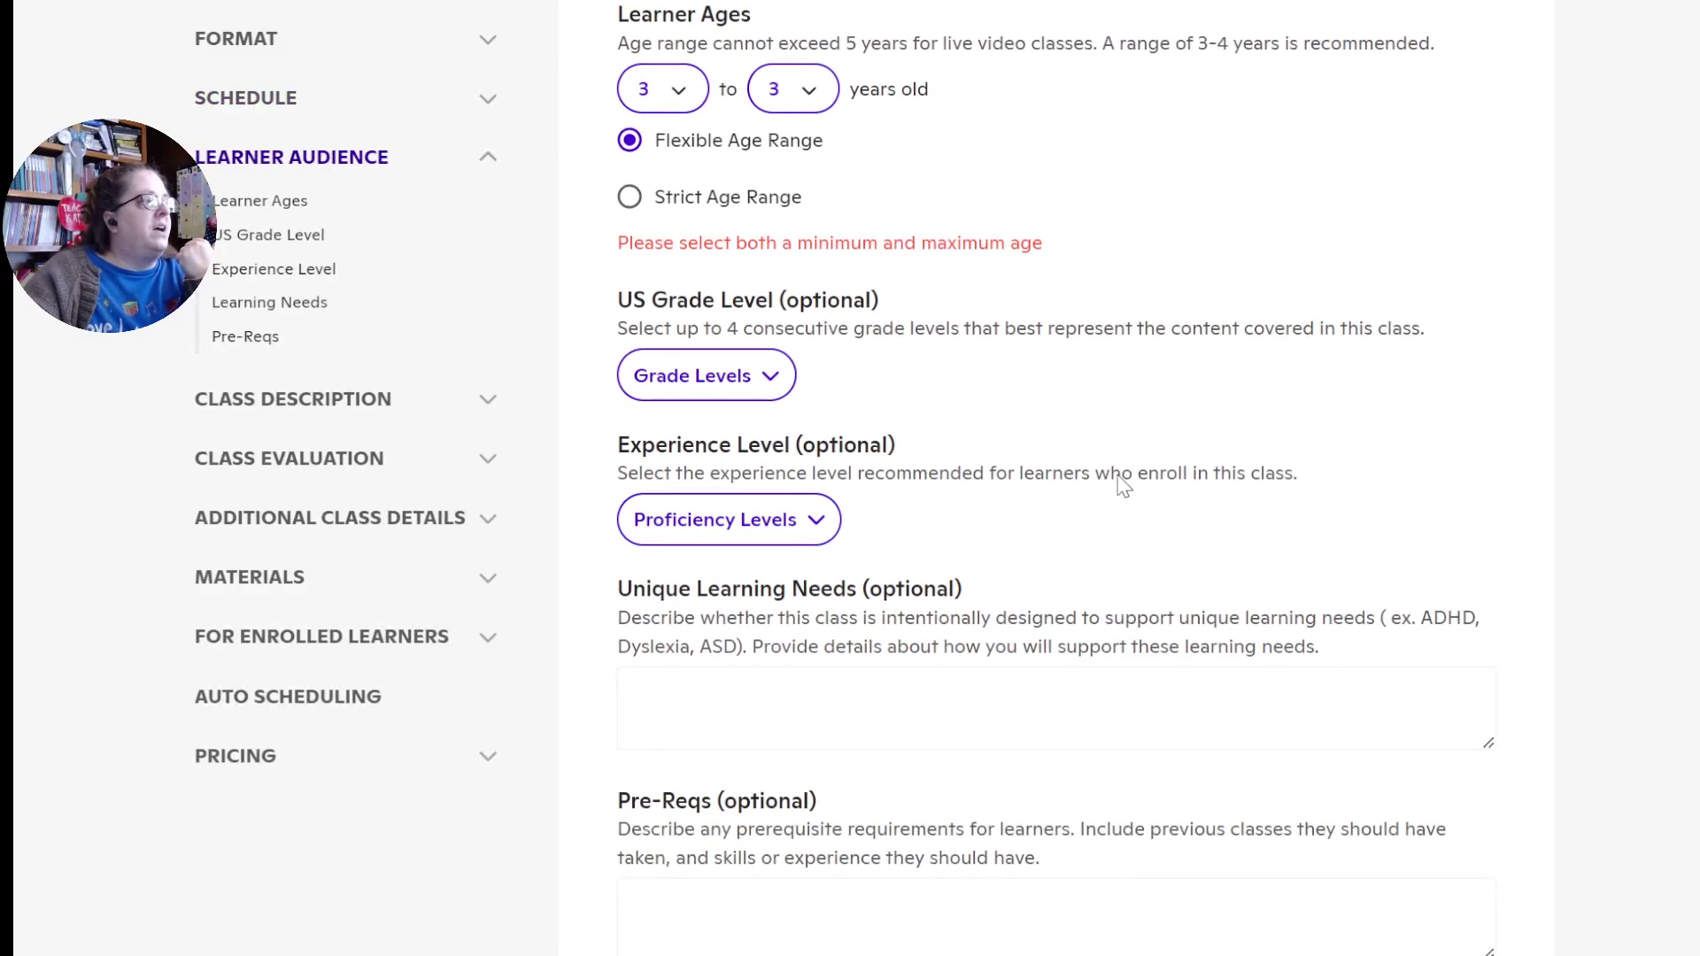
pyautogui.scroll(2, 969, 252)
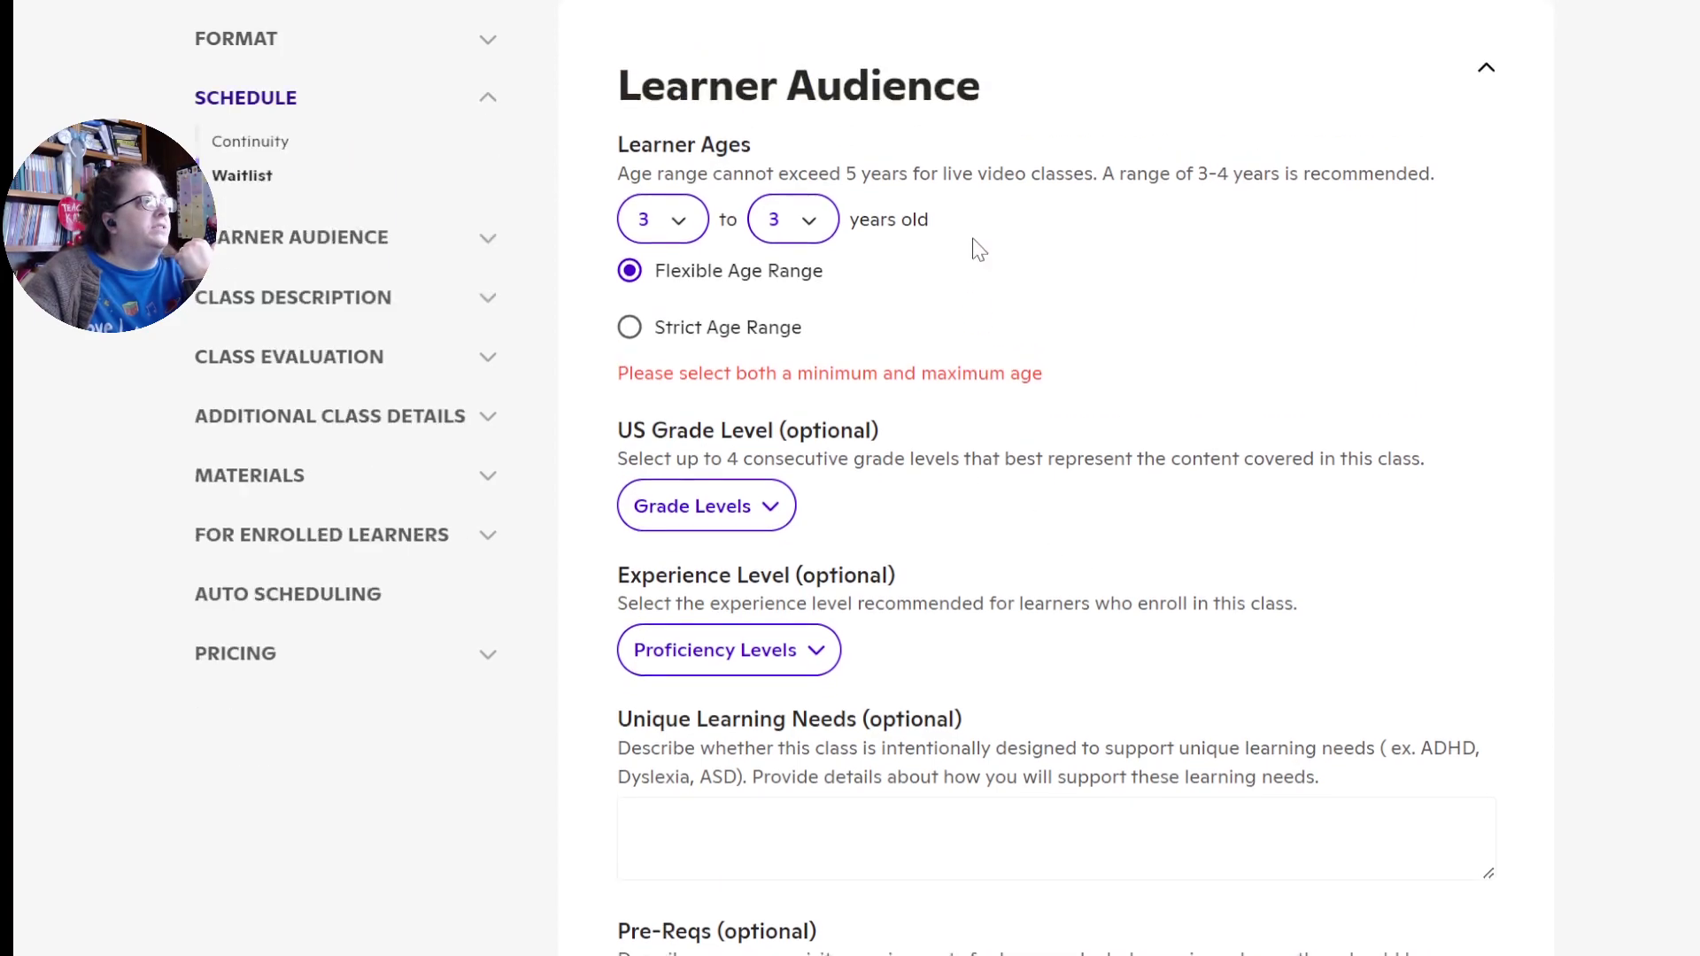
pyautogui.click(689, 237)
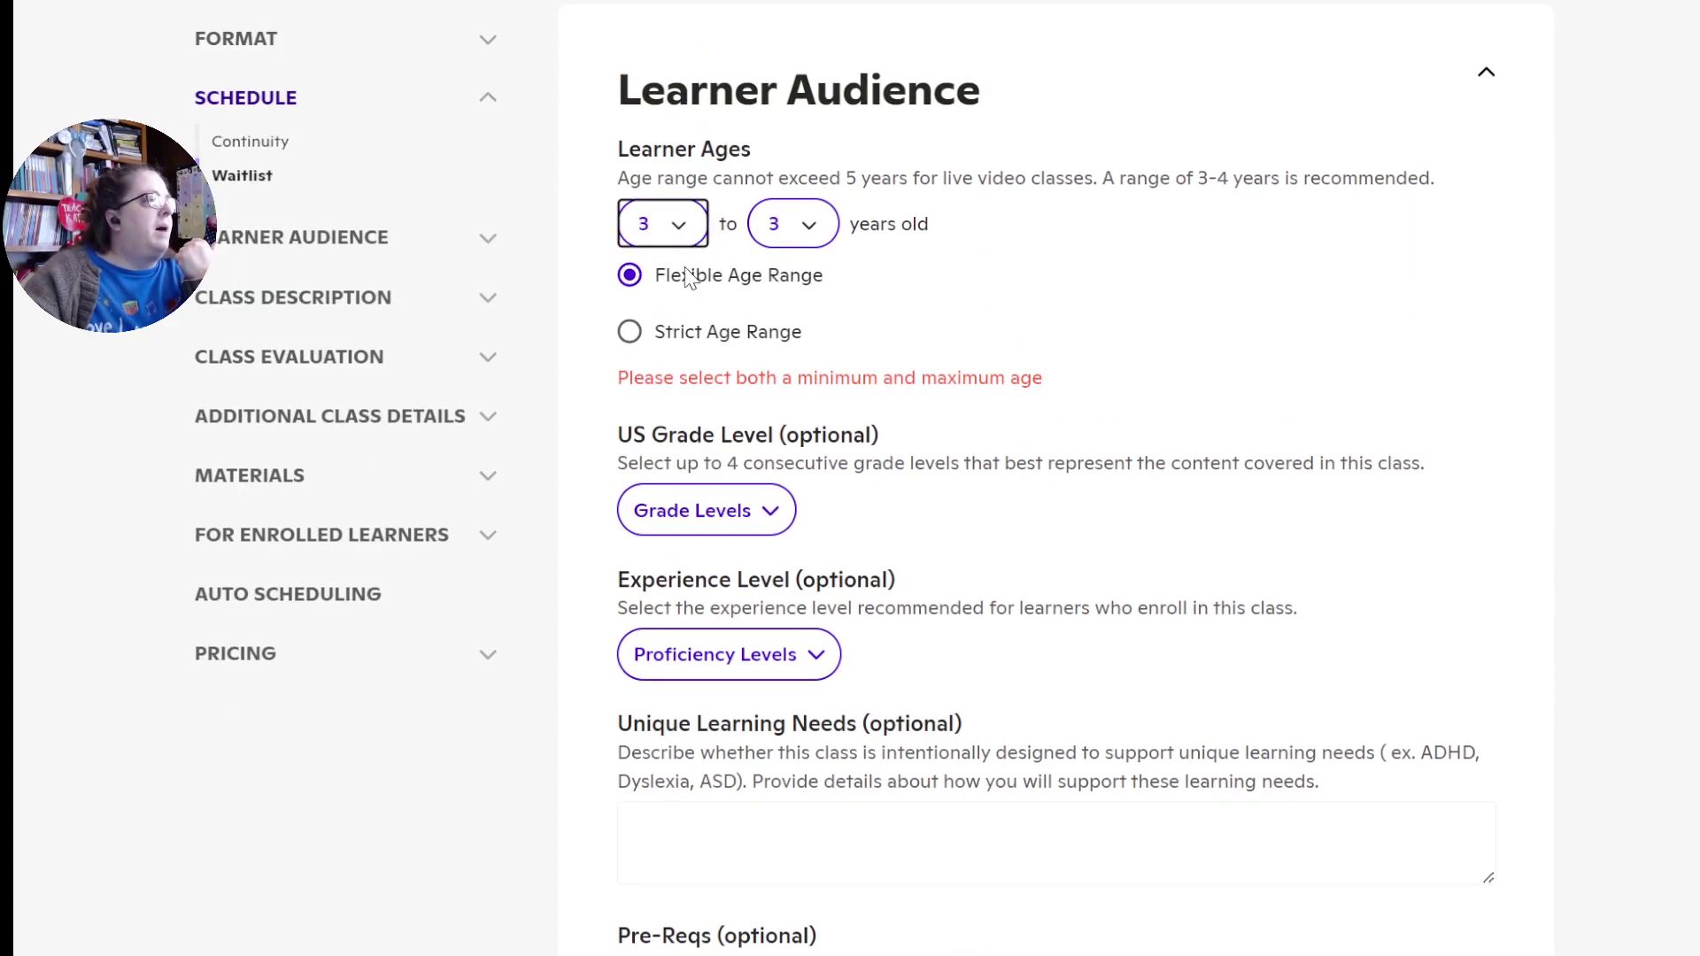
pyautogui.click(673, 308)
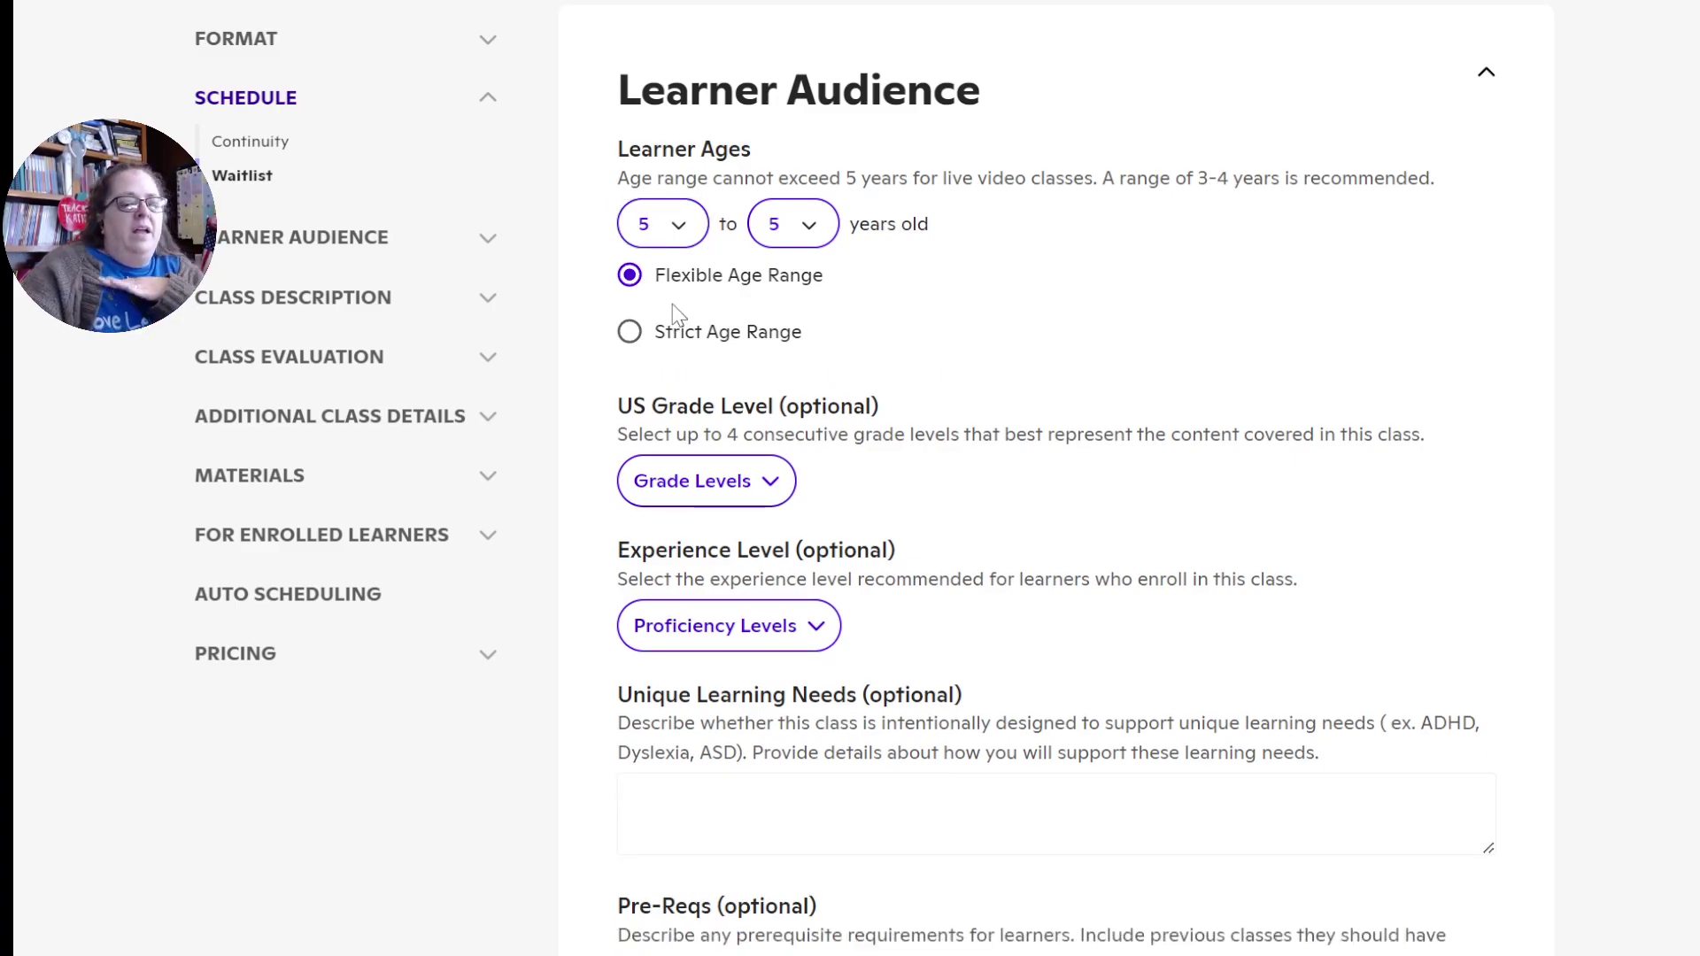
pyautogui.click(666, 223)
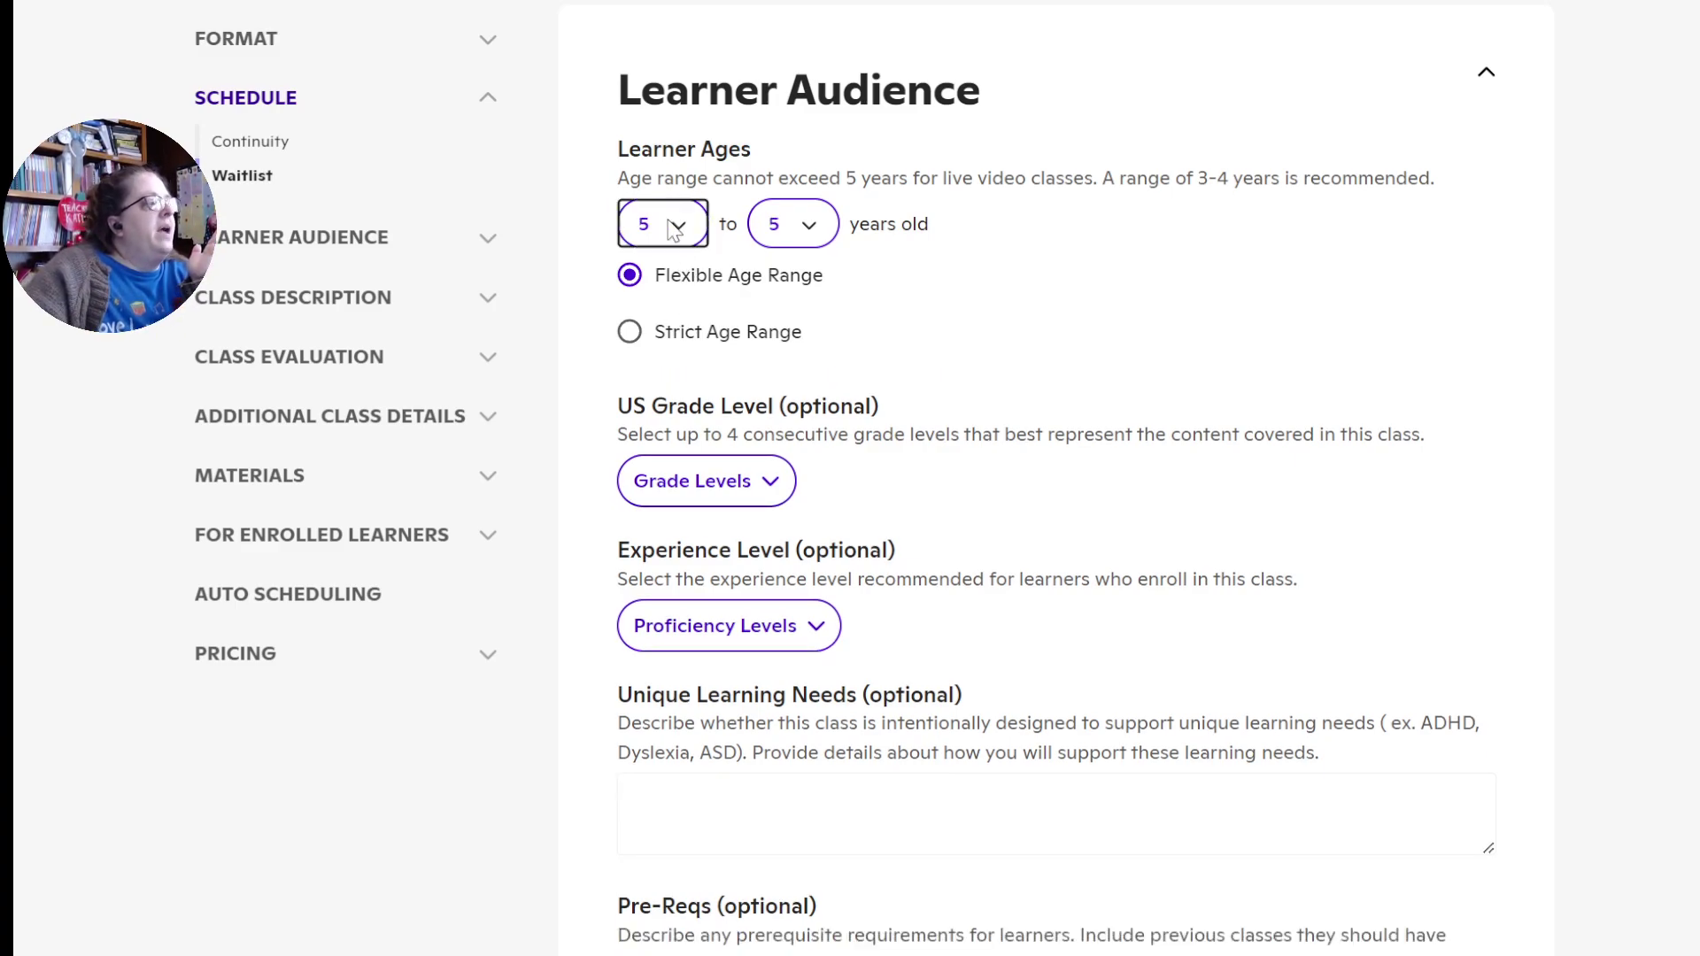
pyautogui.press('8')
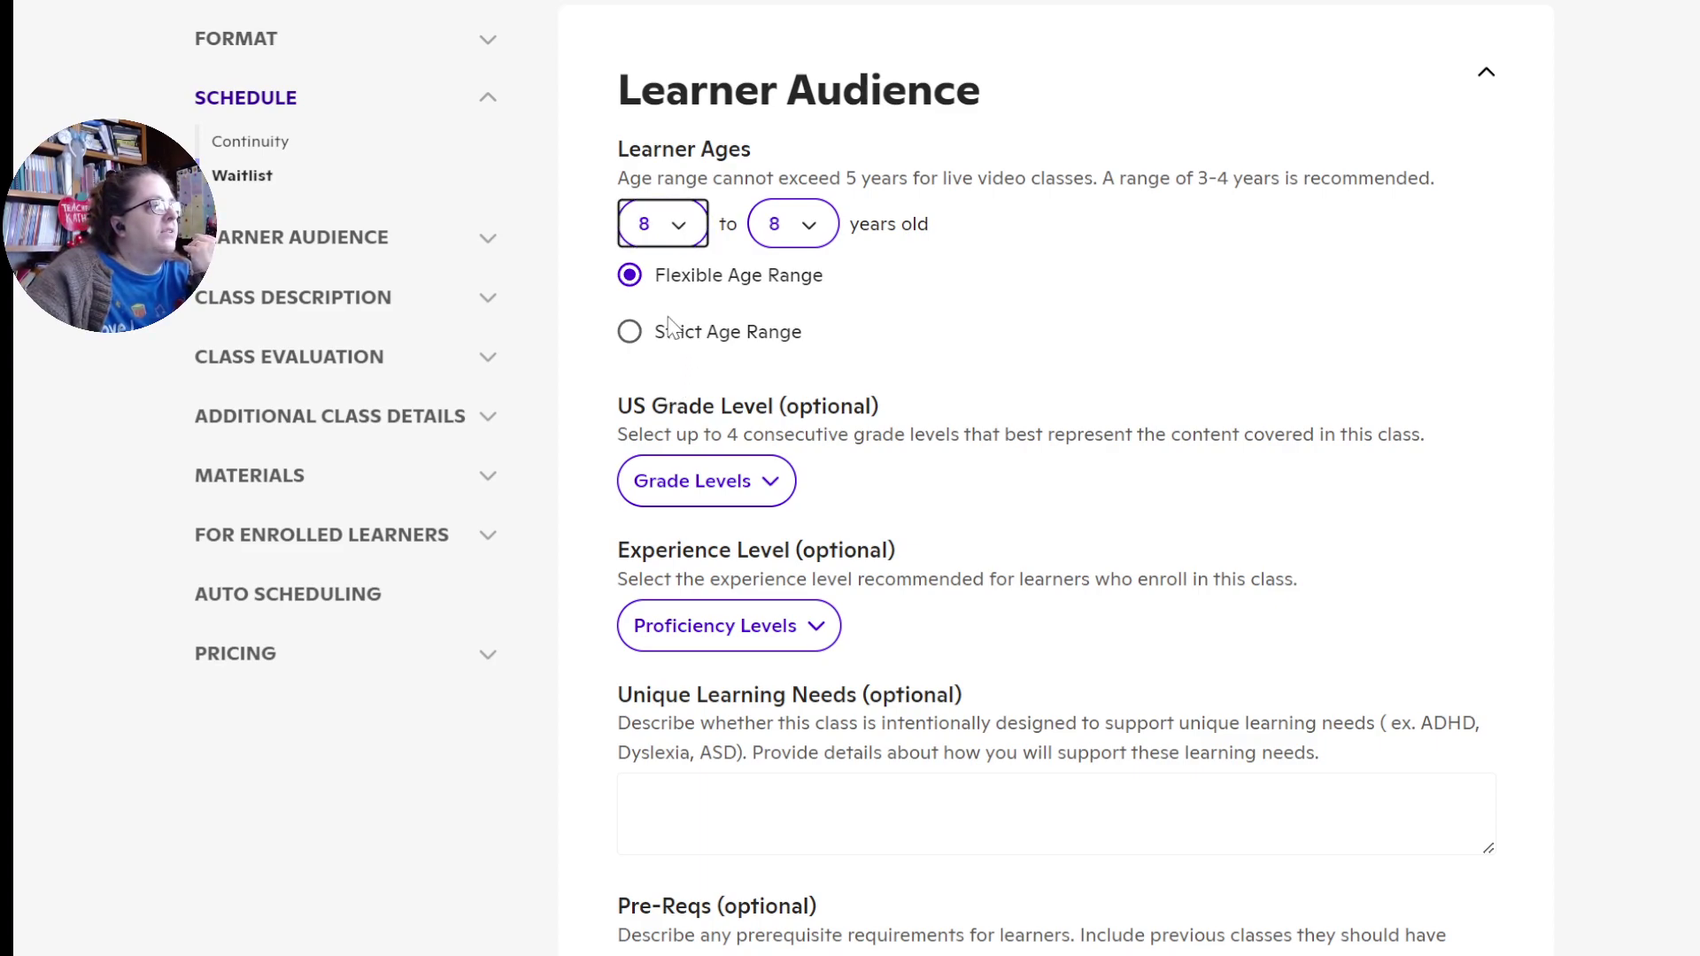
pyautogui.click(800, 228)
pyautogui.click(815, 235)
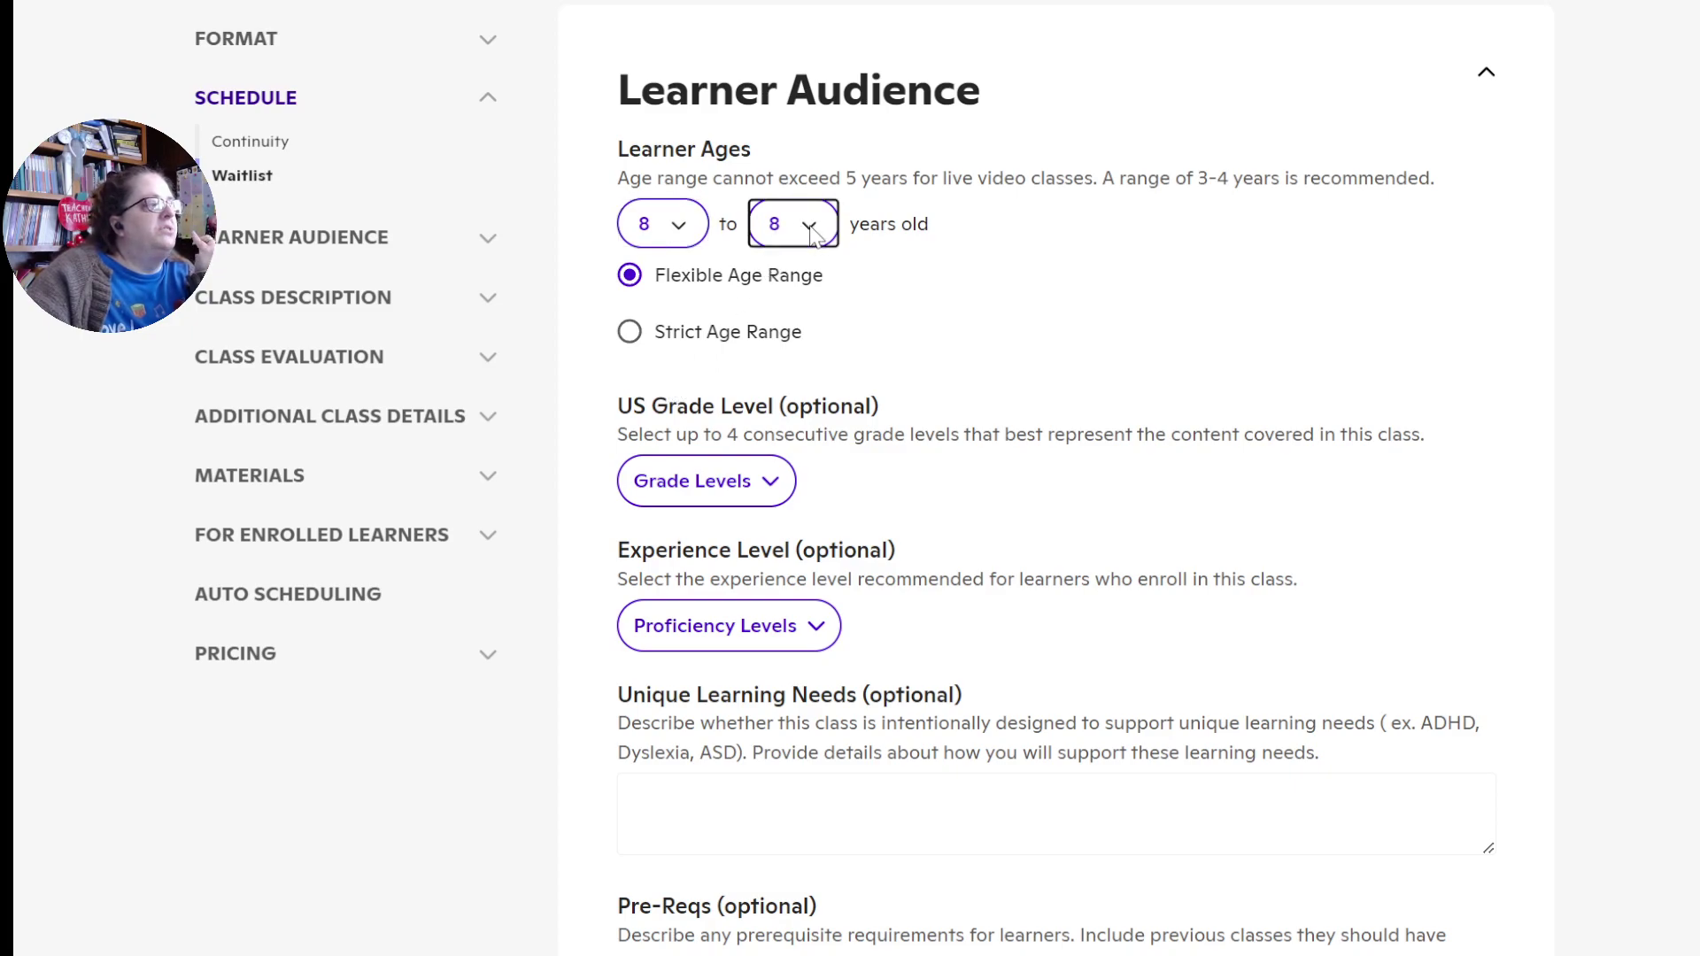
pyautogui.click(811, 444)
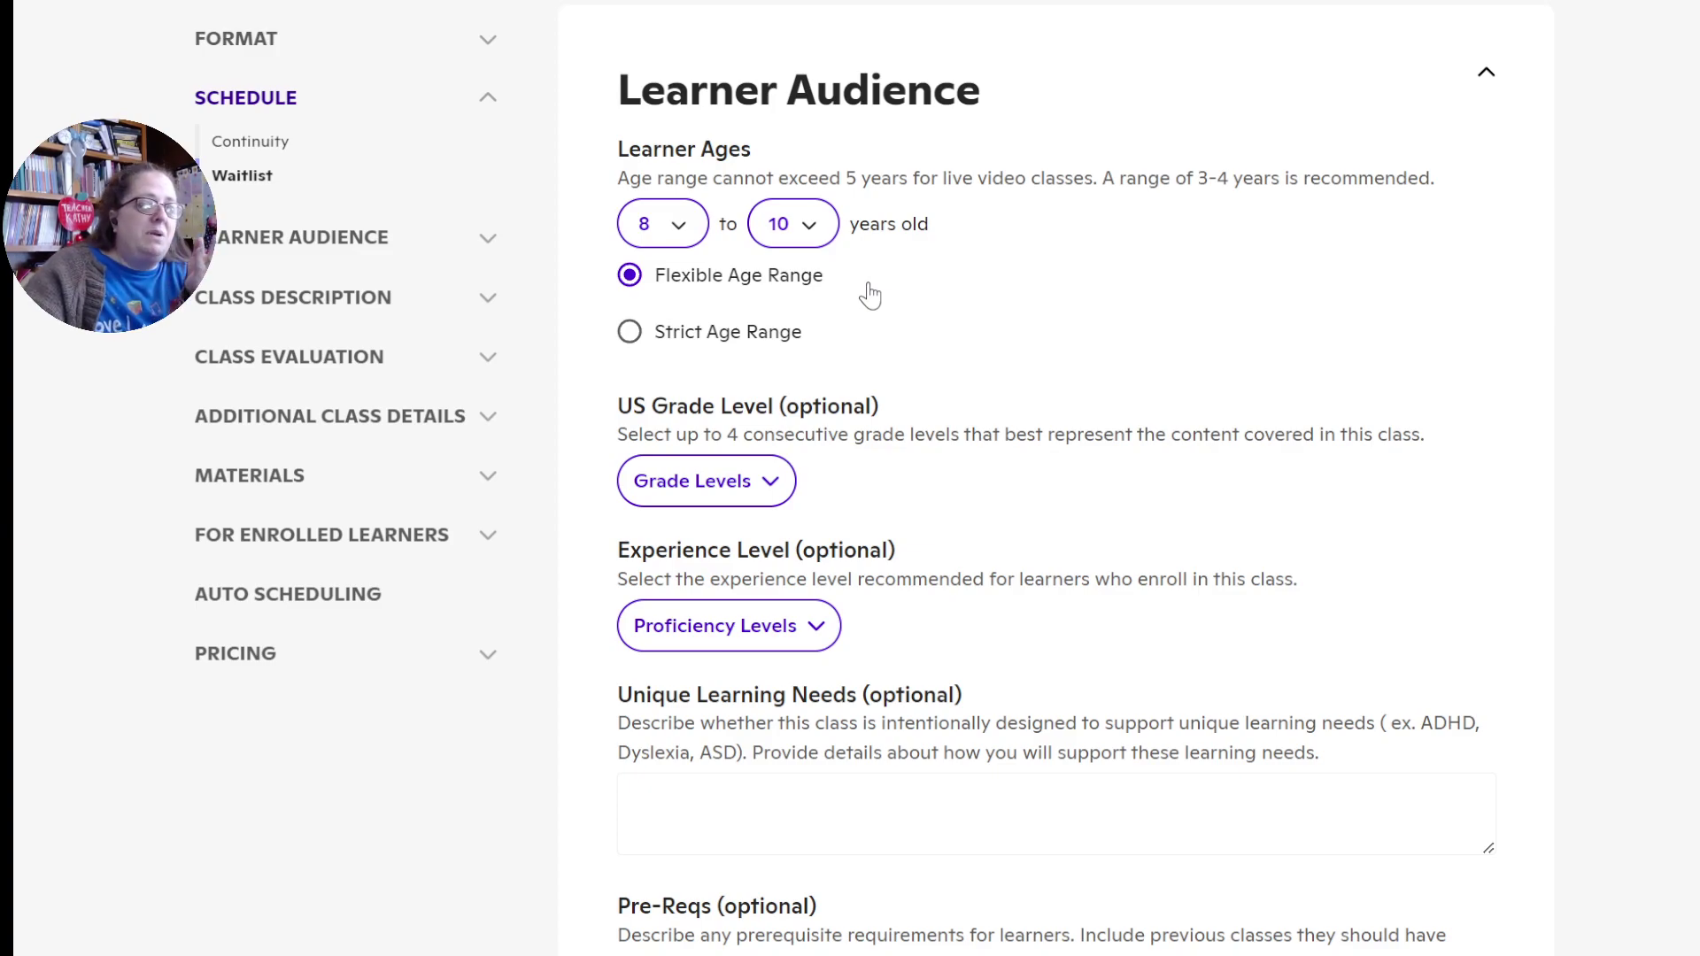
# Select 2nd grade, 3rd grade and 4th grade as the US grade levels for the class
pyautogui.click(767, 485)
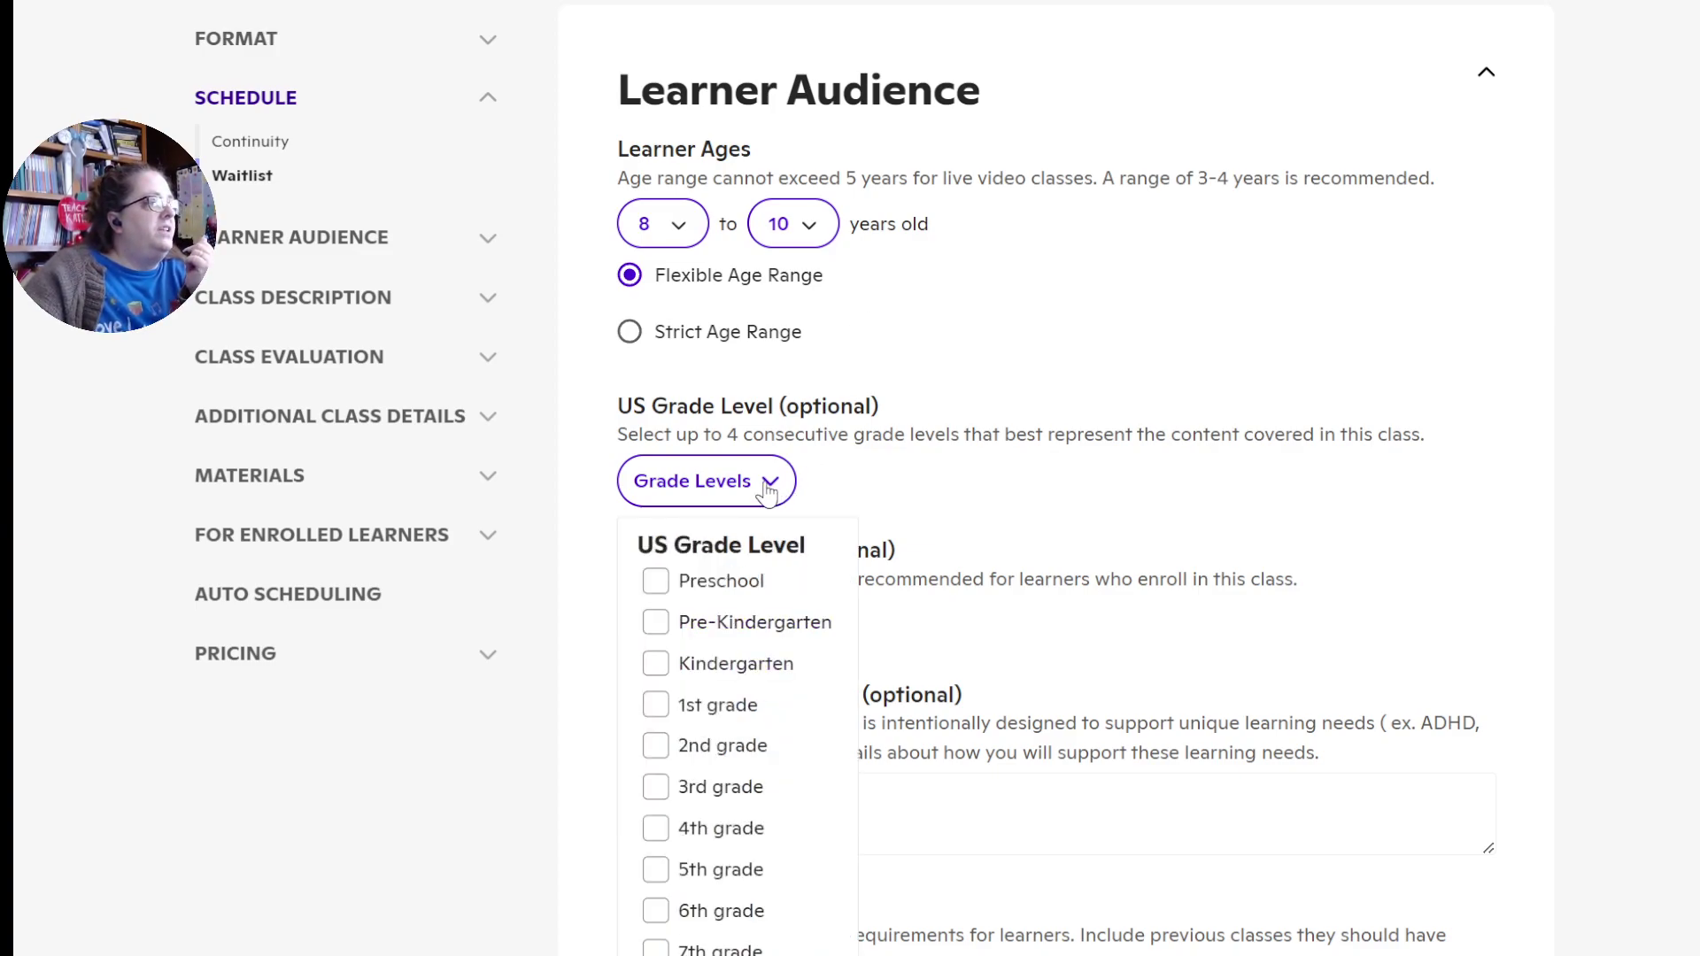
pyautogui.scroll(-3, 797, 712)
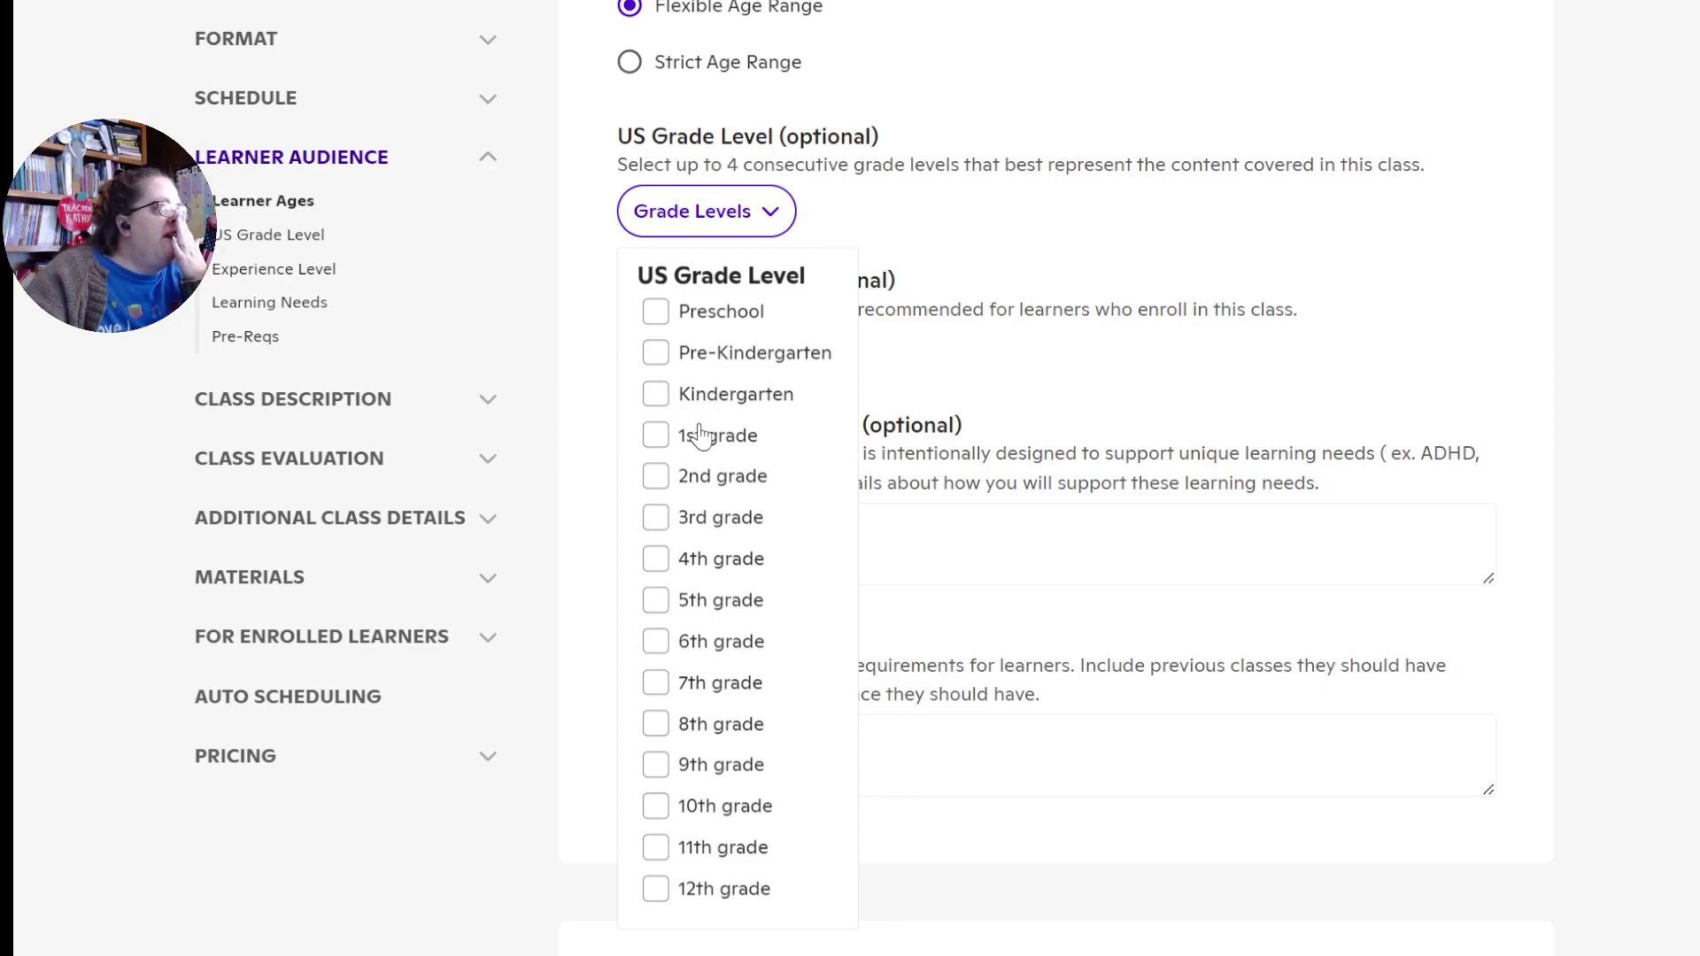
pyautogui.click(655, 517)
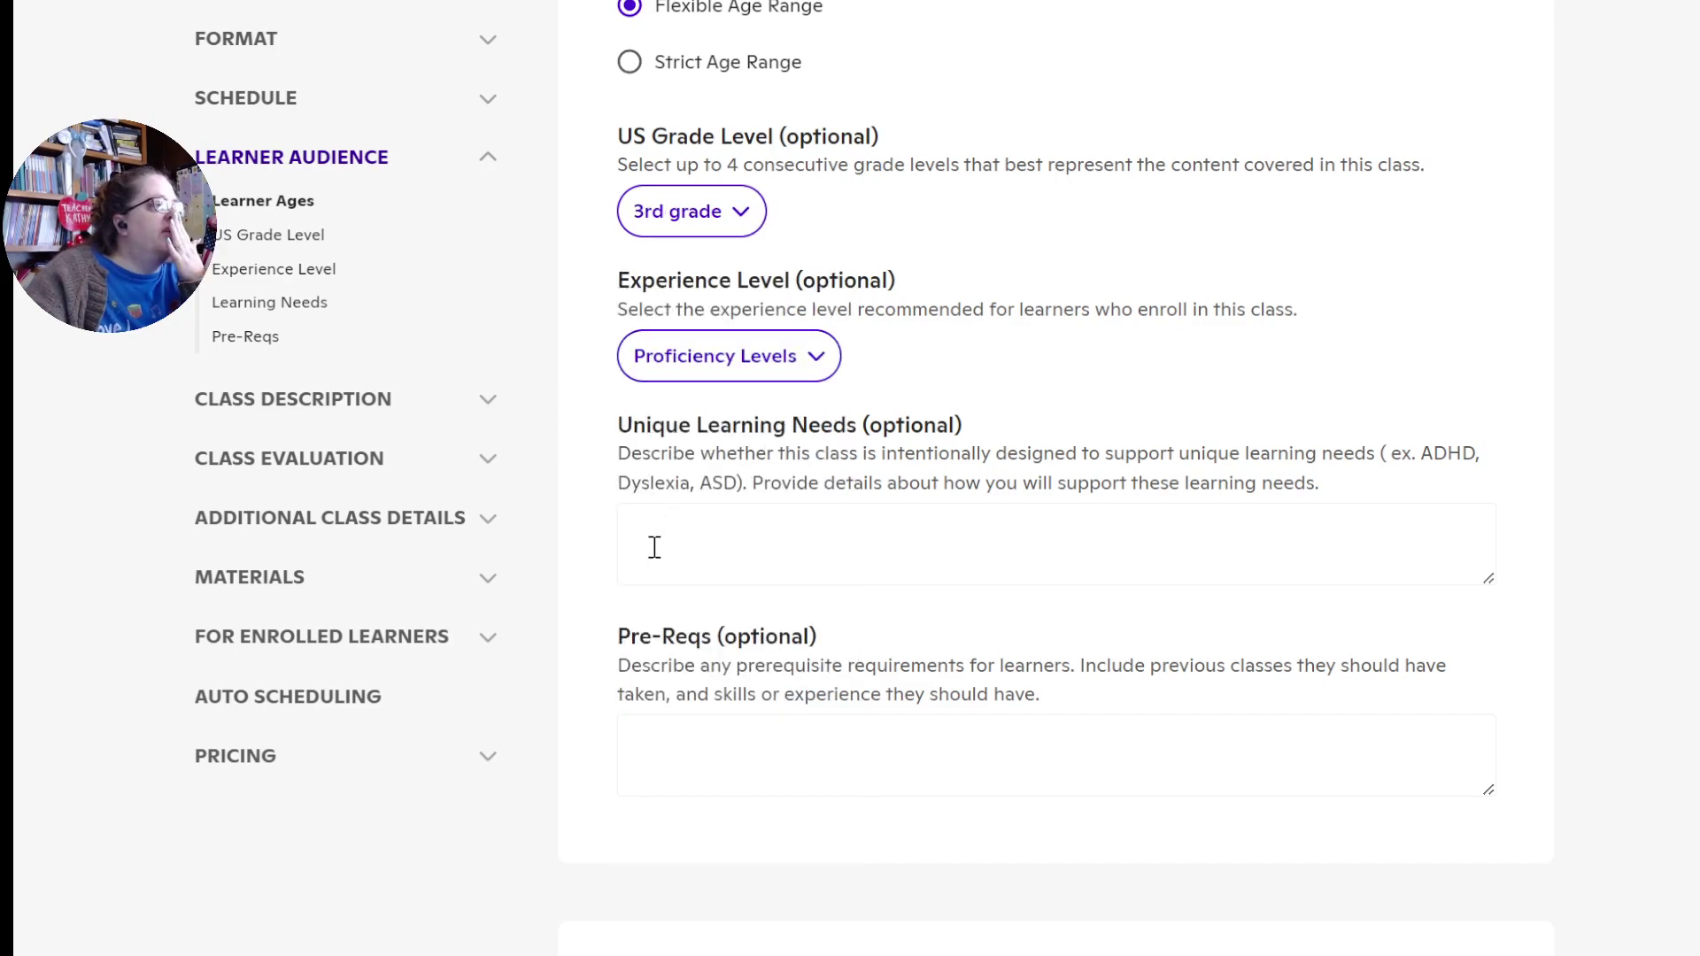
pyautogui.click(717, 227)
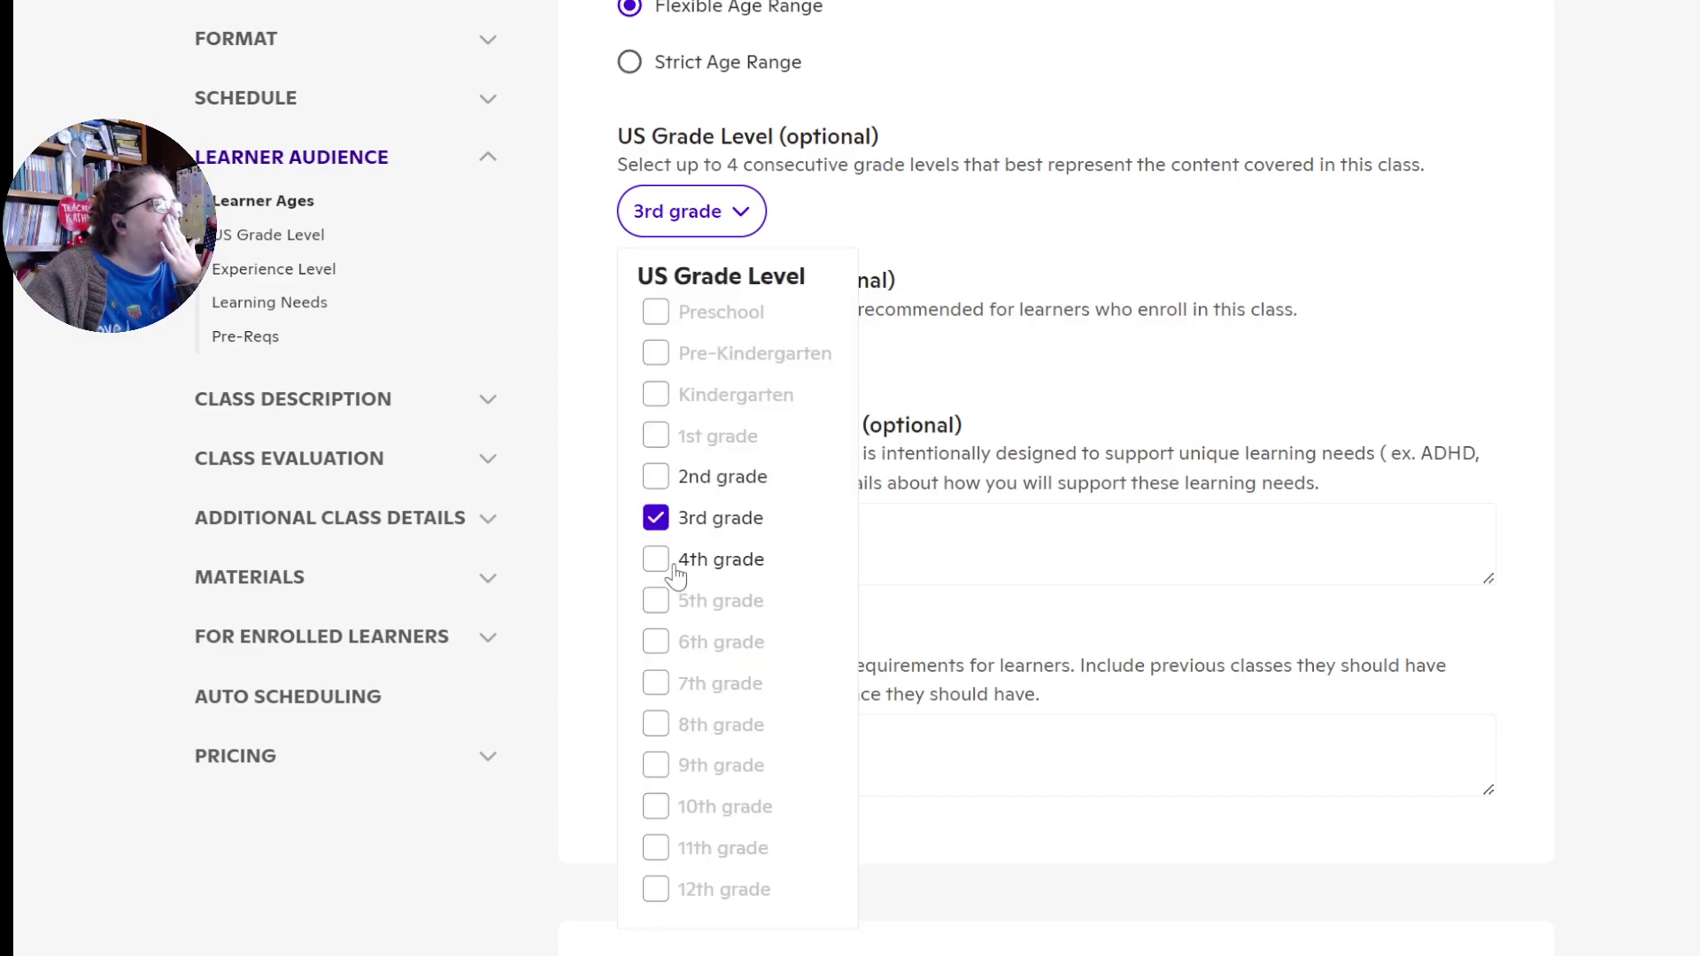
pyautogui.click(655, 476)
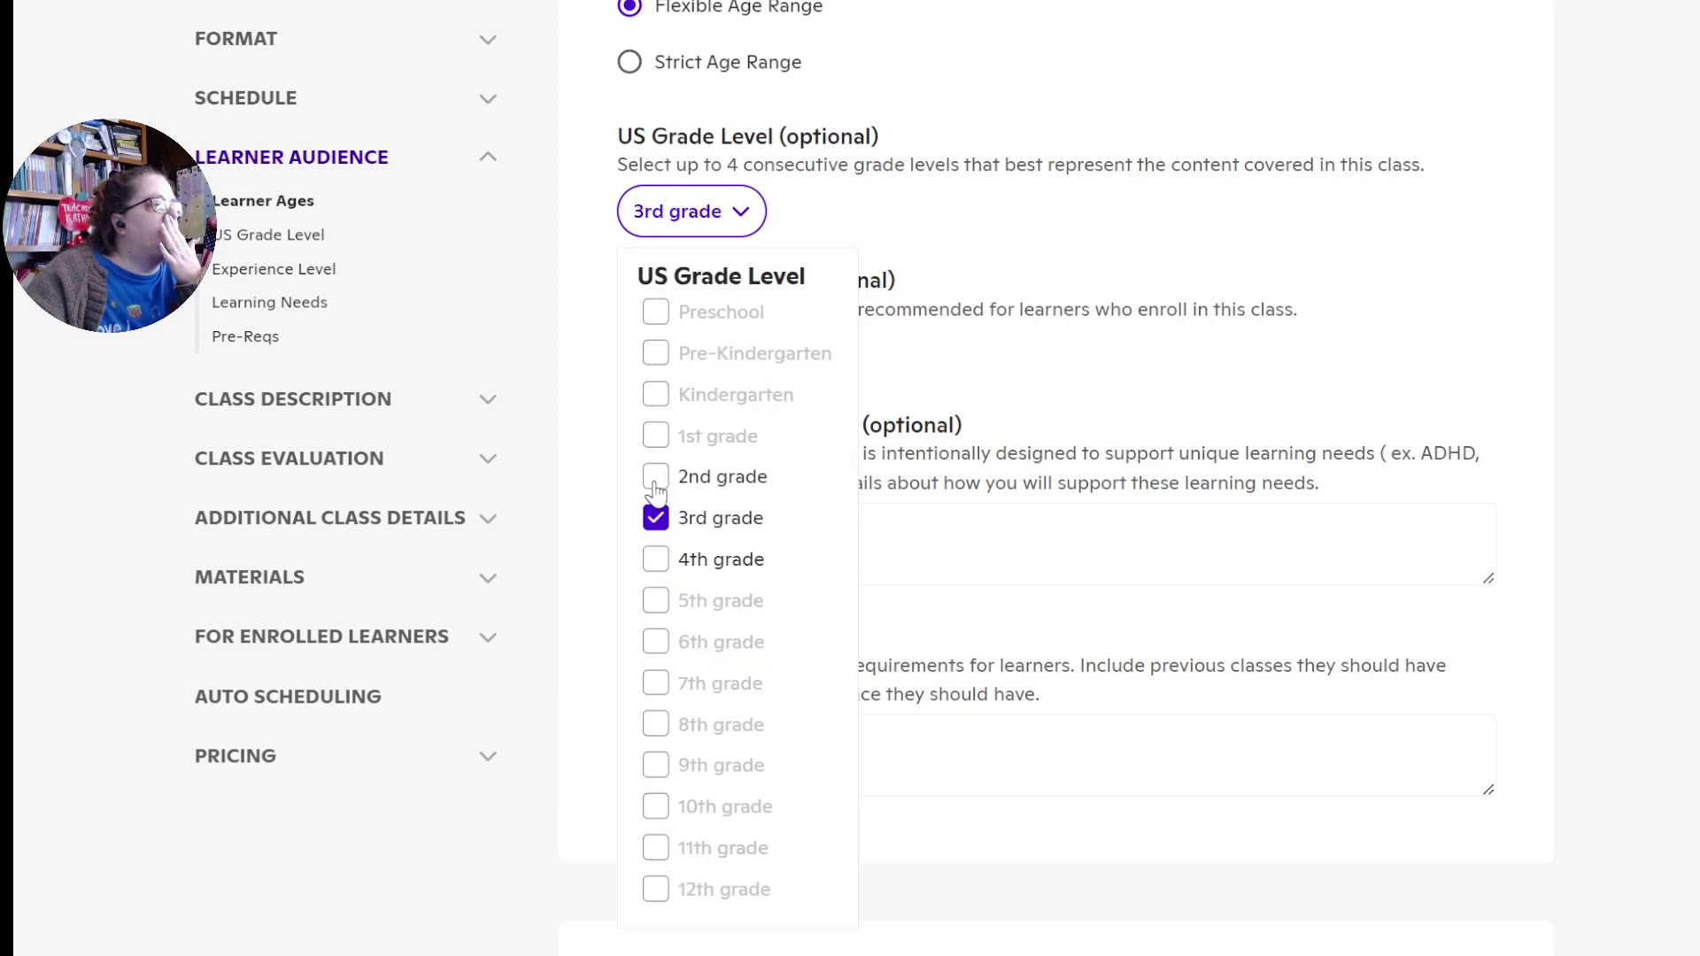
pyautogui.click(715, 222)
pyautogui.click(655, 559)
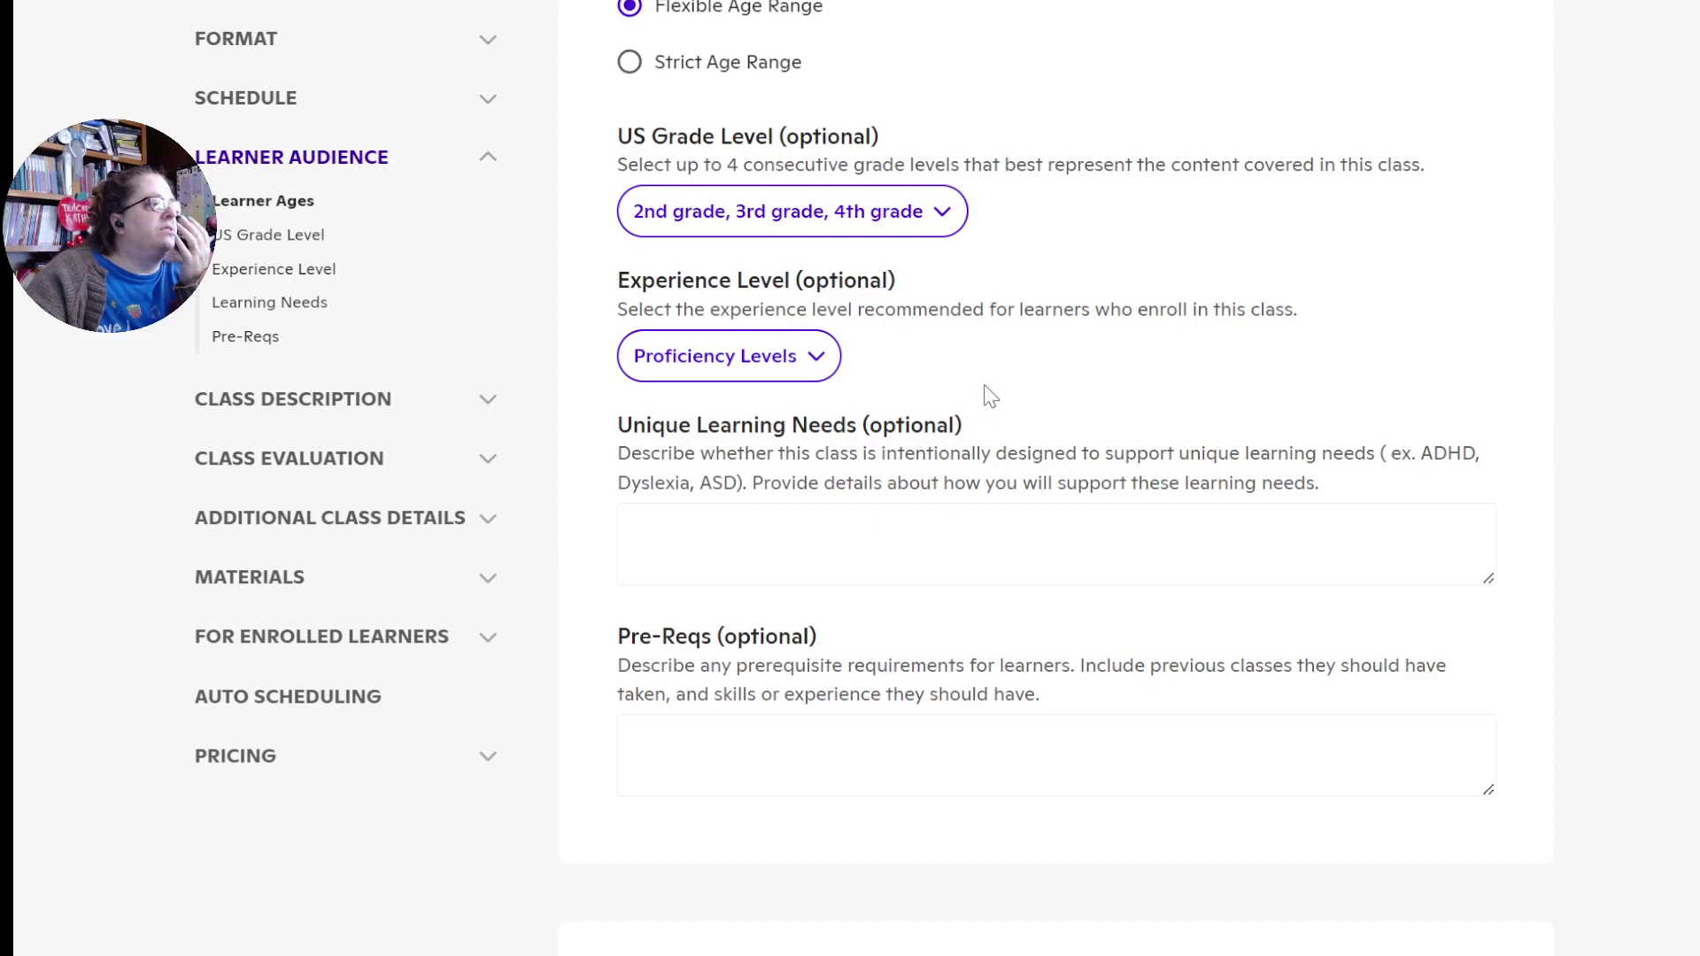
pyautogui.click(794, 358)
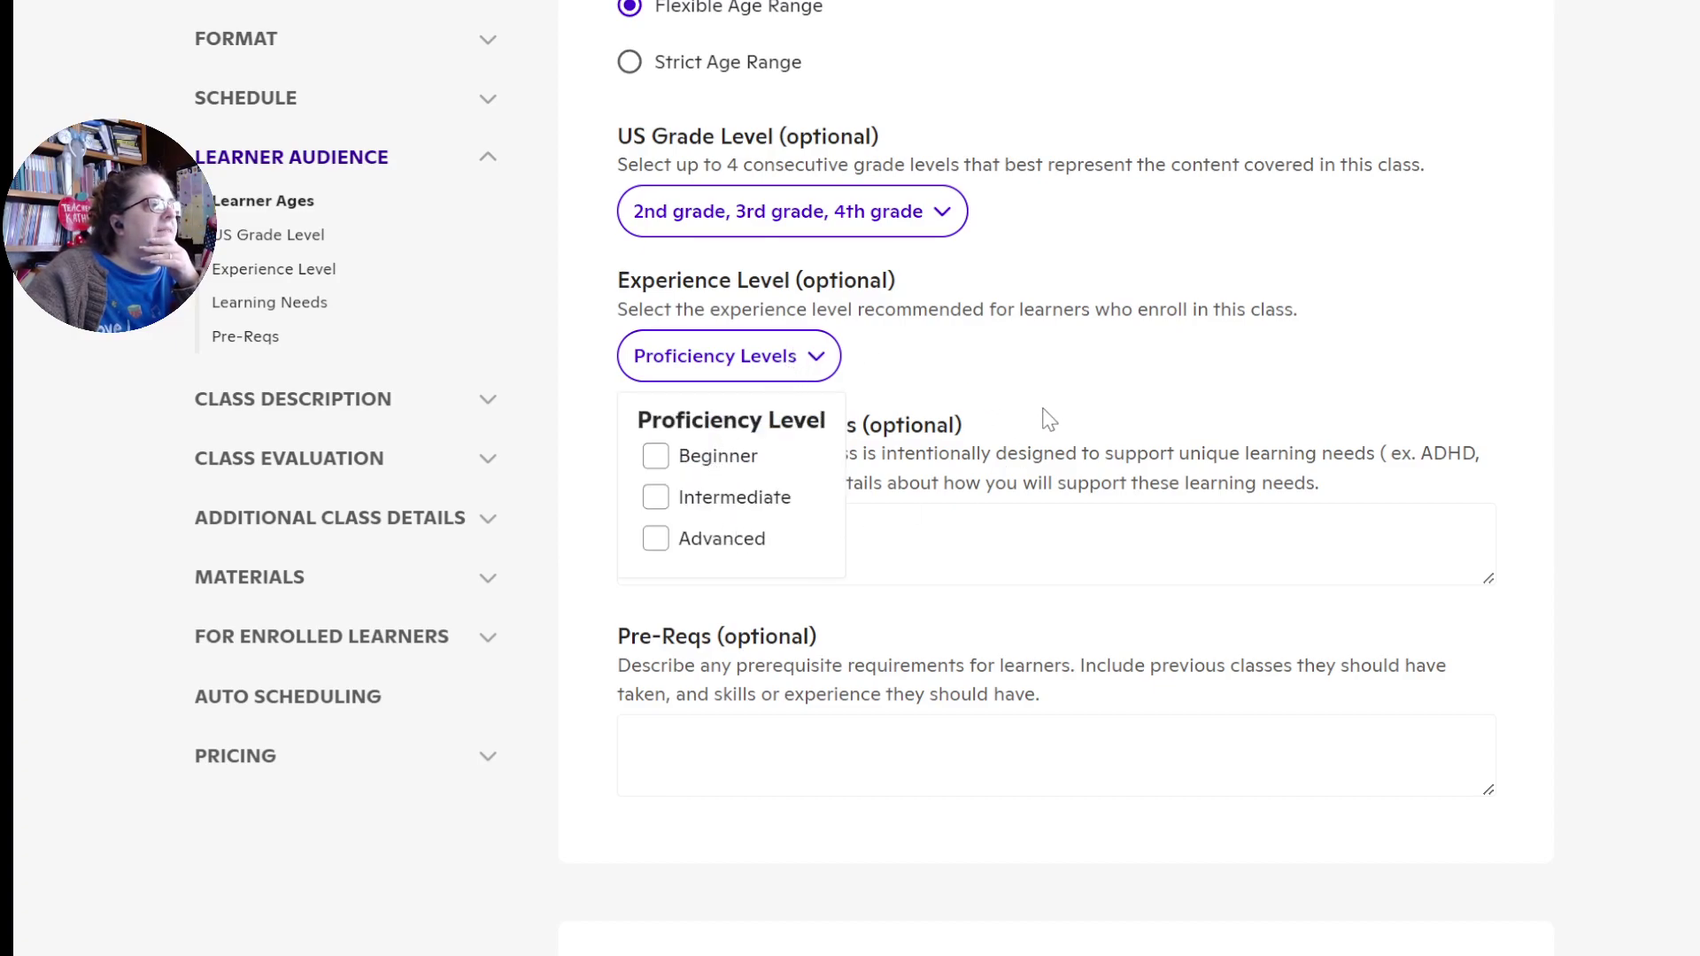
pyautogui.click(1071, 381)
pyautogui.scroll(-3, 1071, 381)
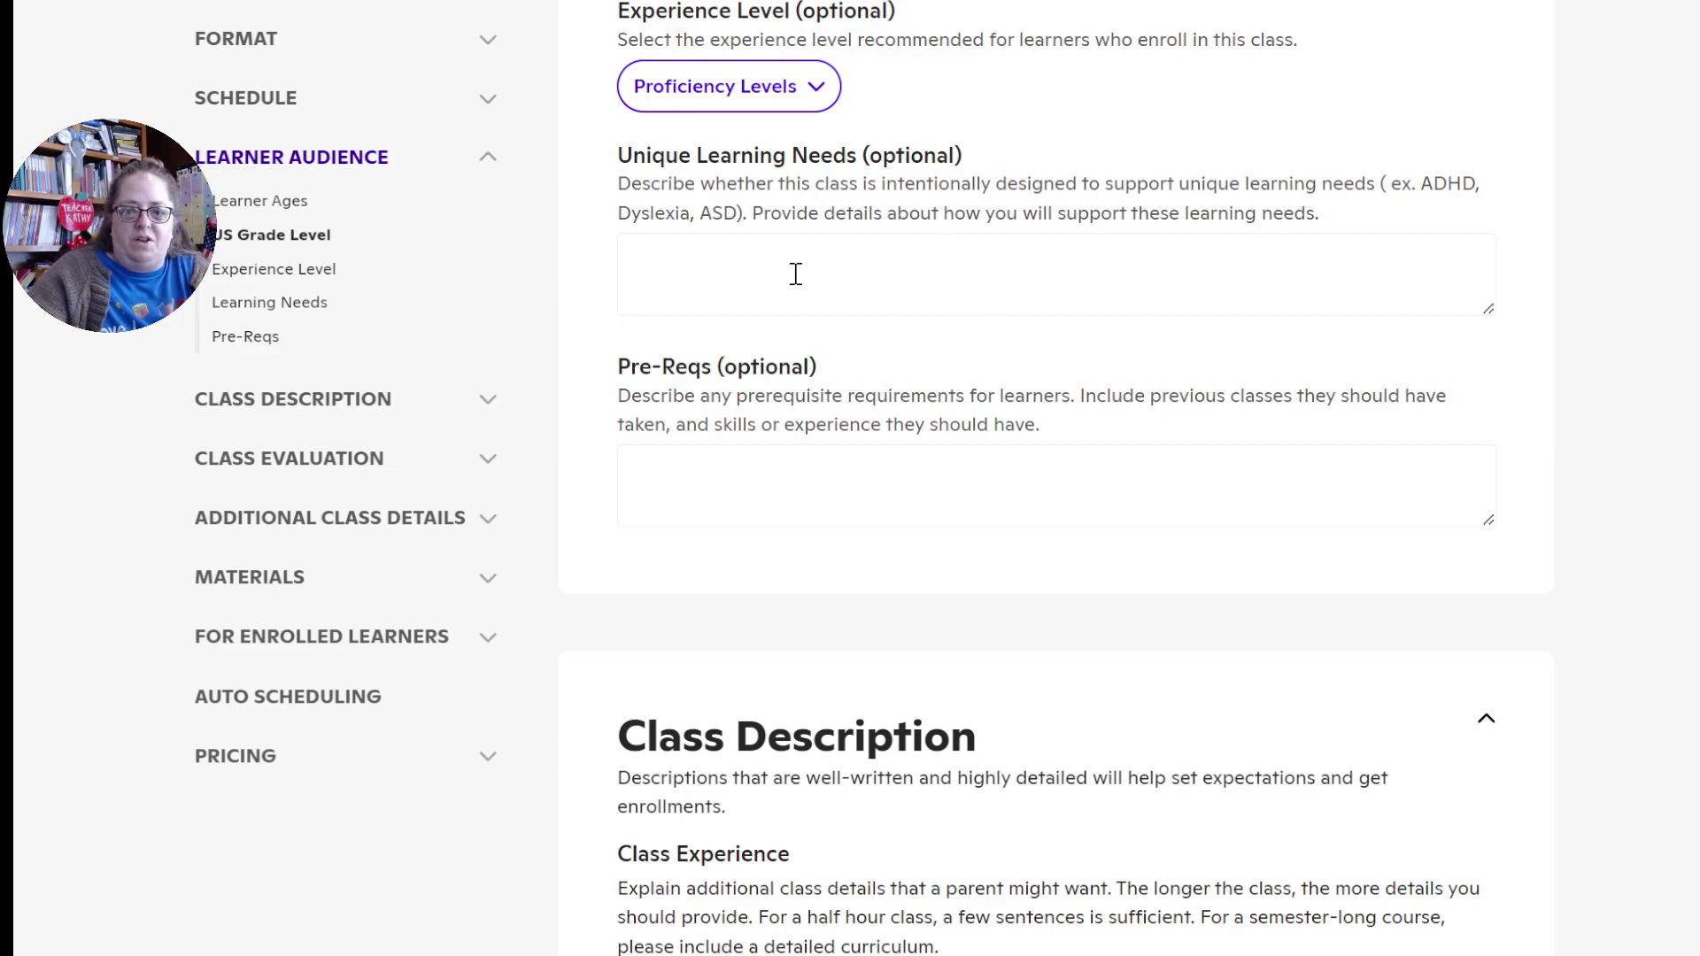
pyautogui.scroll(-3, 797, 275)
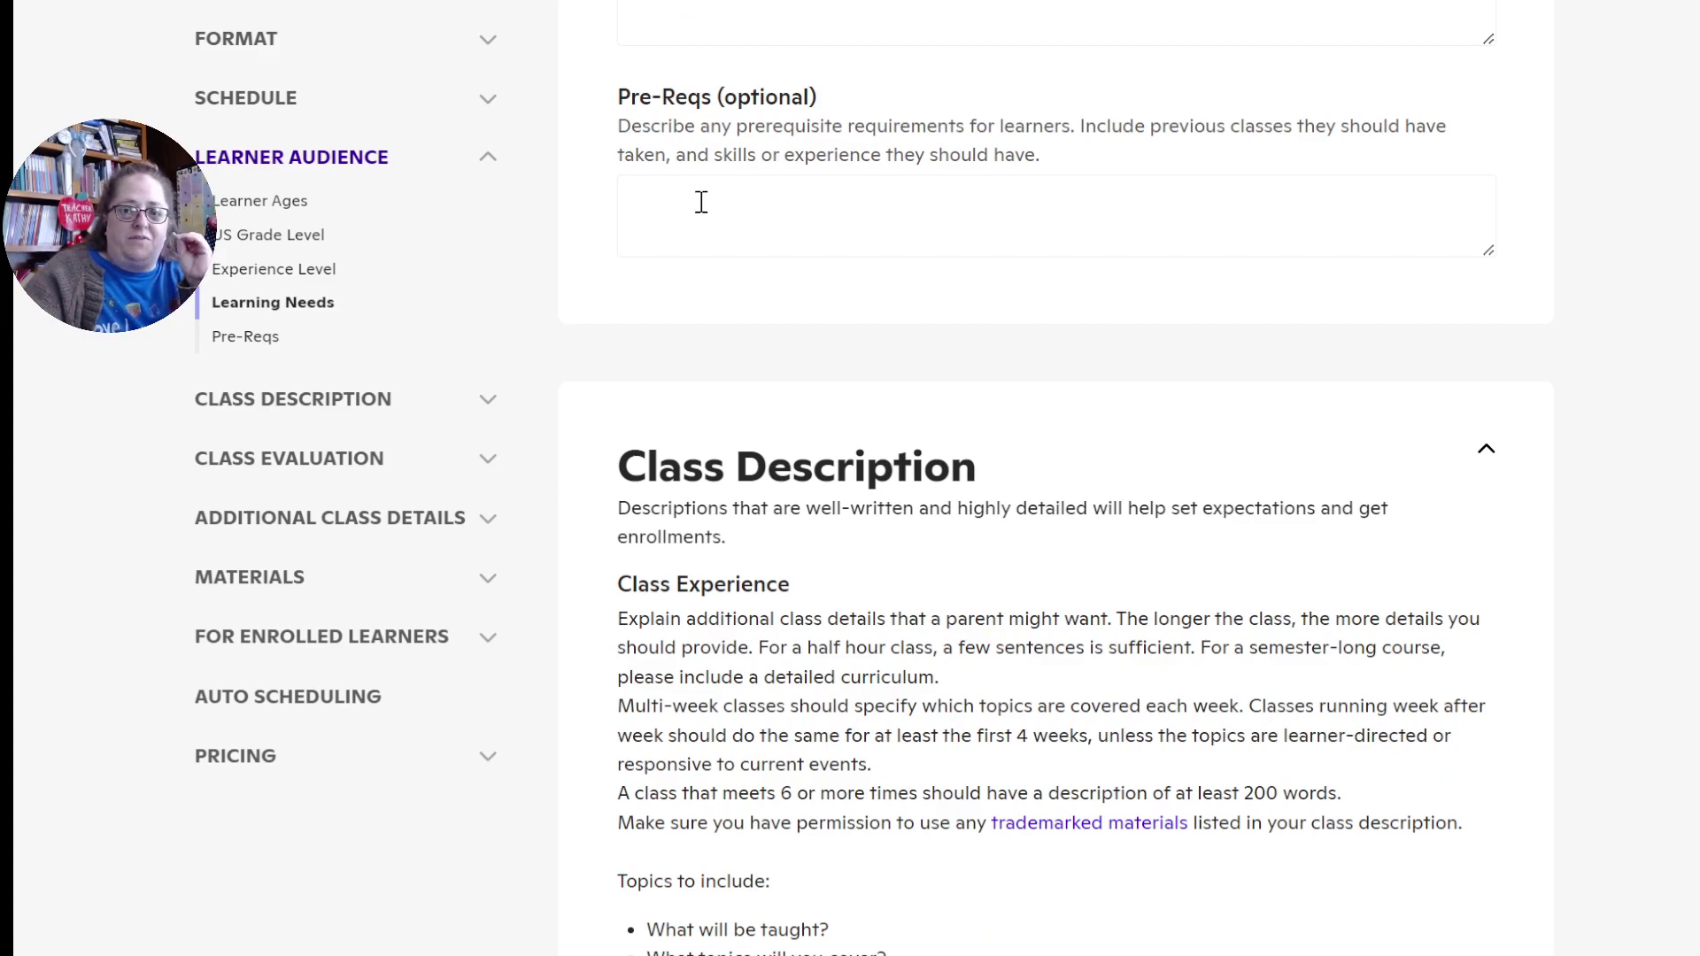
pyautogui.scroll(3, 1096, 326)
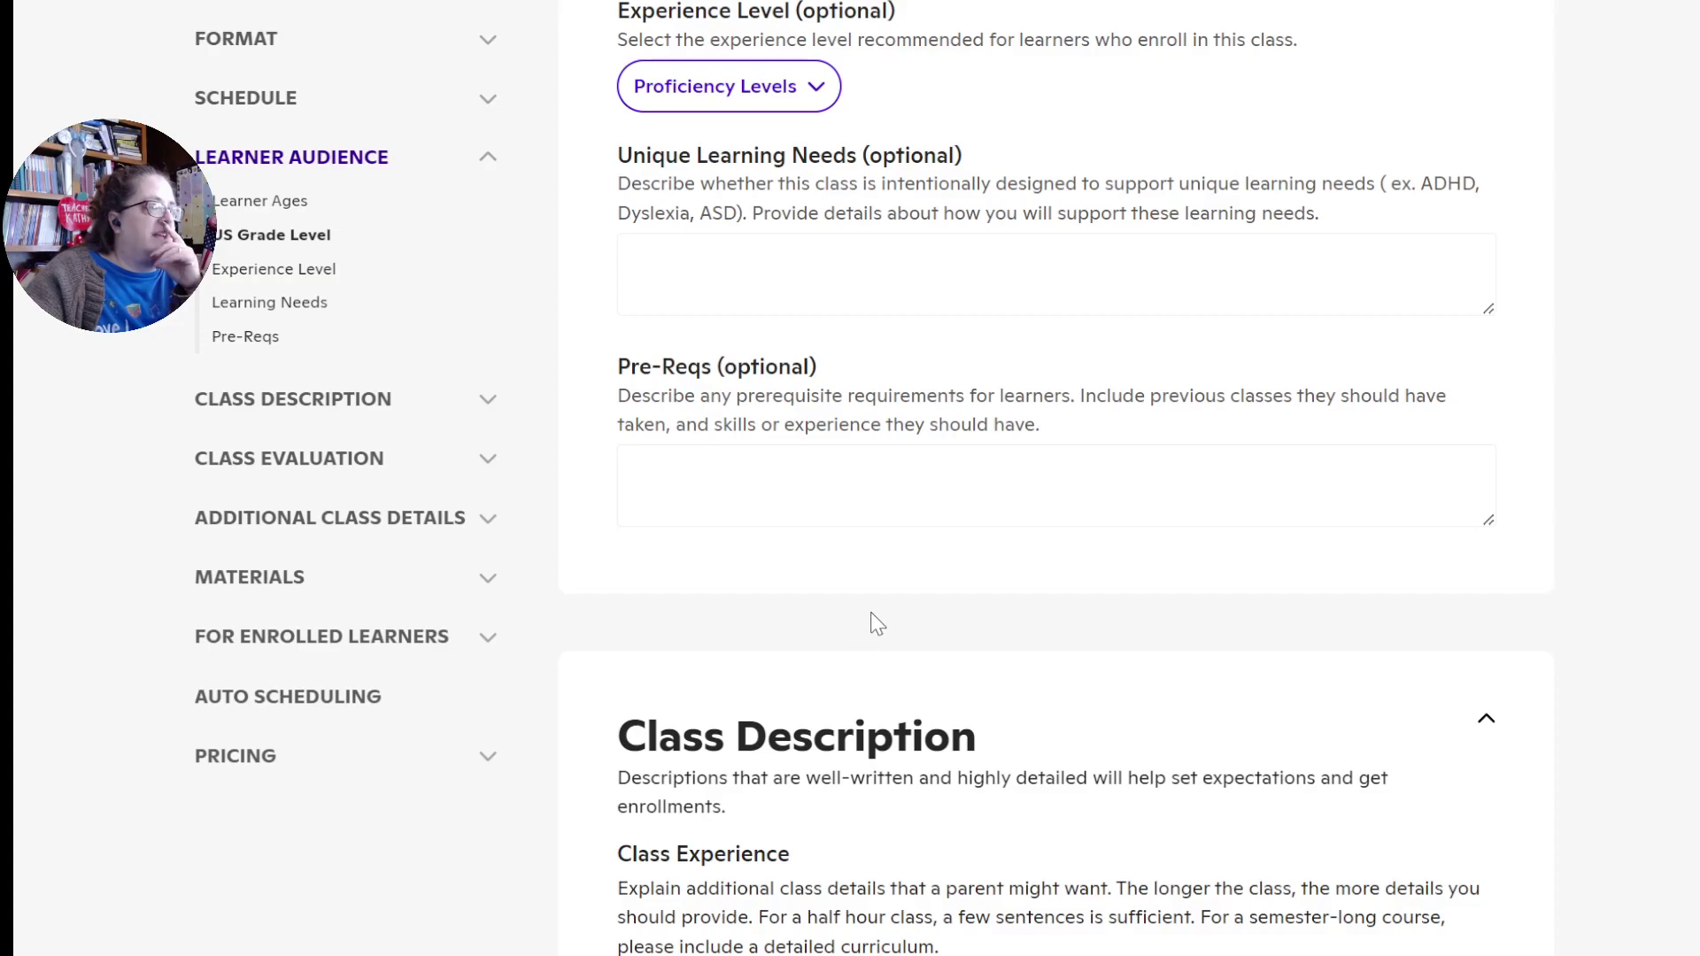
# Paste the prepared class description with its week-by-week story topics into the Class Experience field
pyautogui.scroll(-3, 873, 623)
pyautogui.scroll(-6, 878, 604)
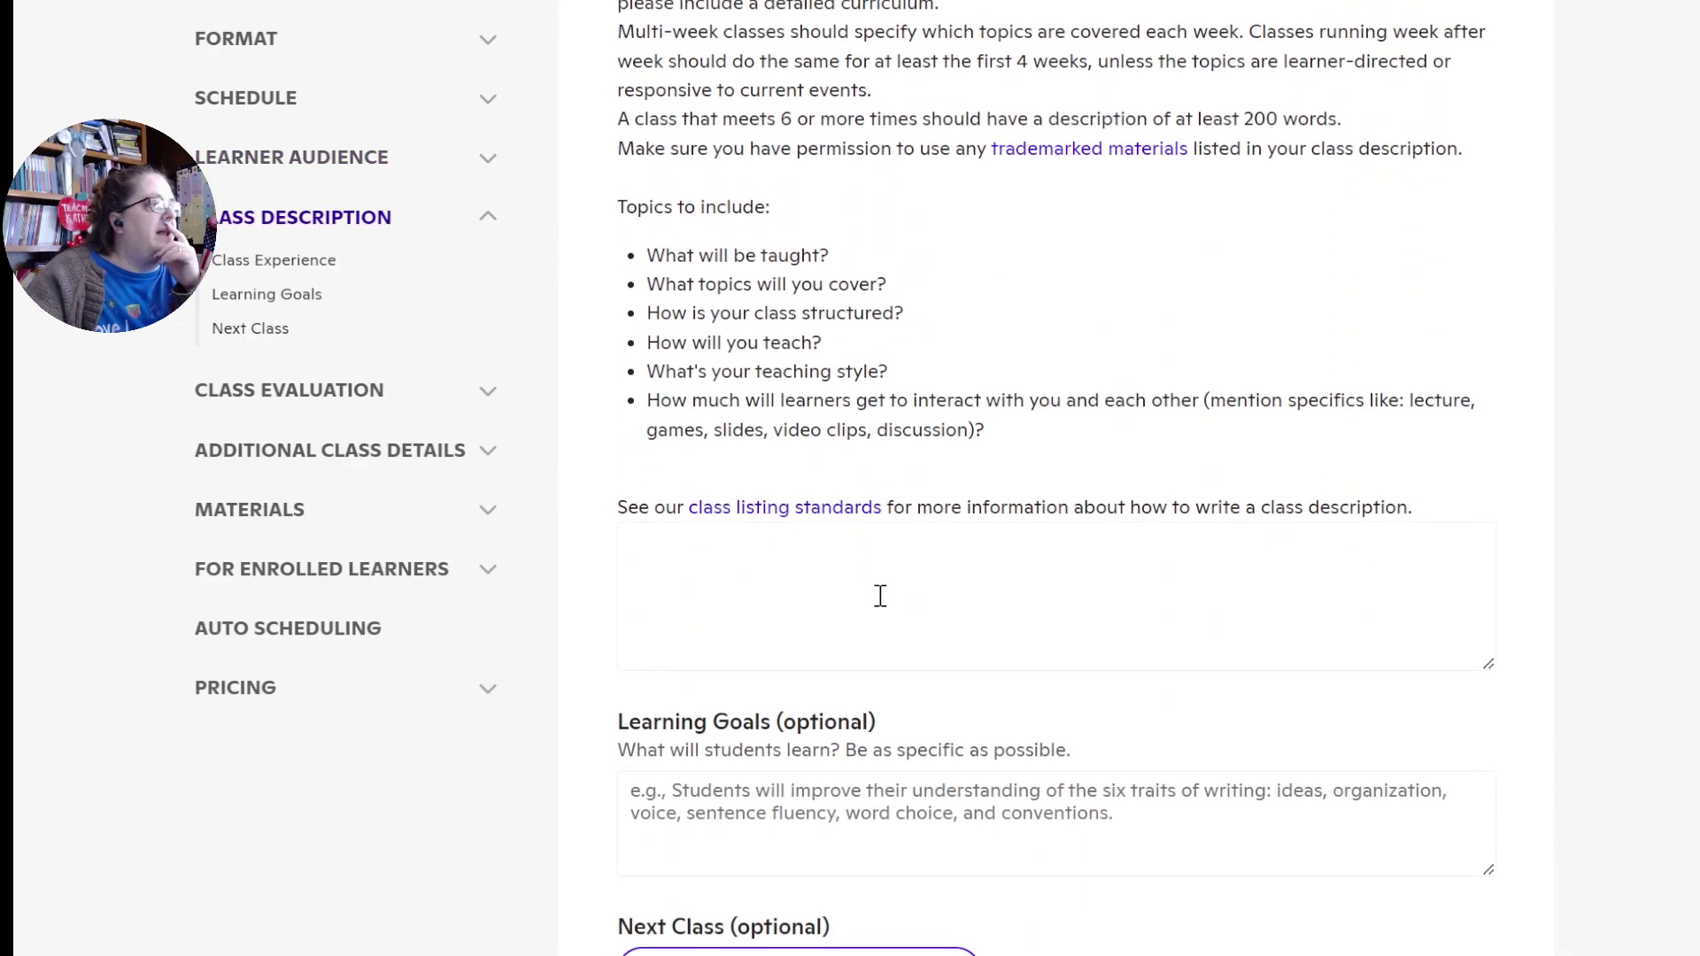
pyautogui.click(685, 555)
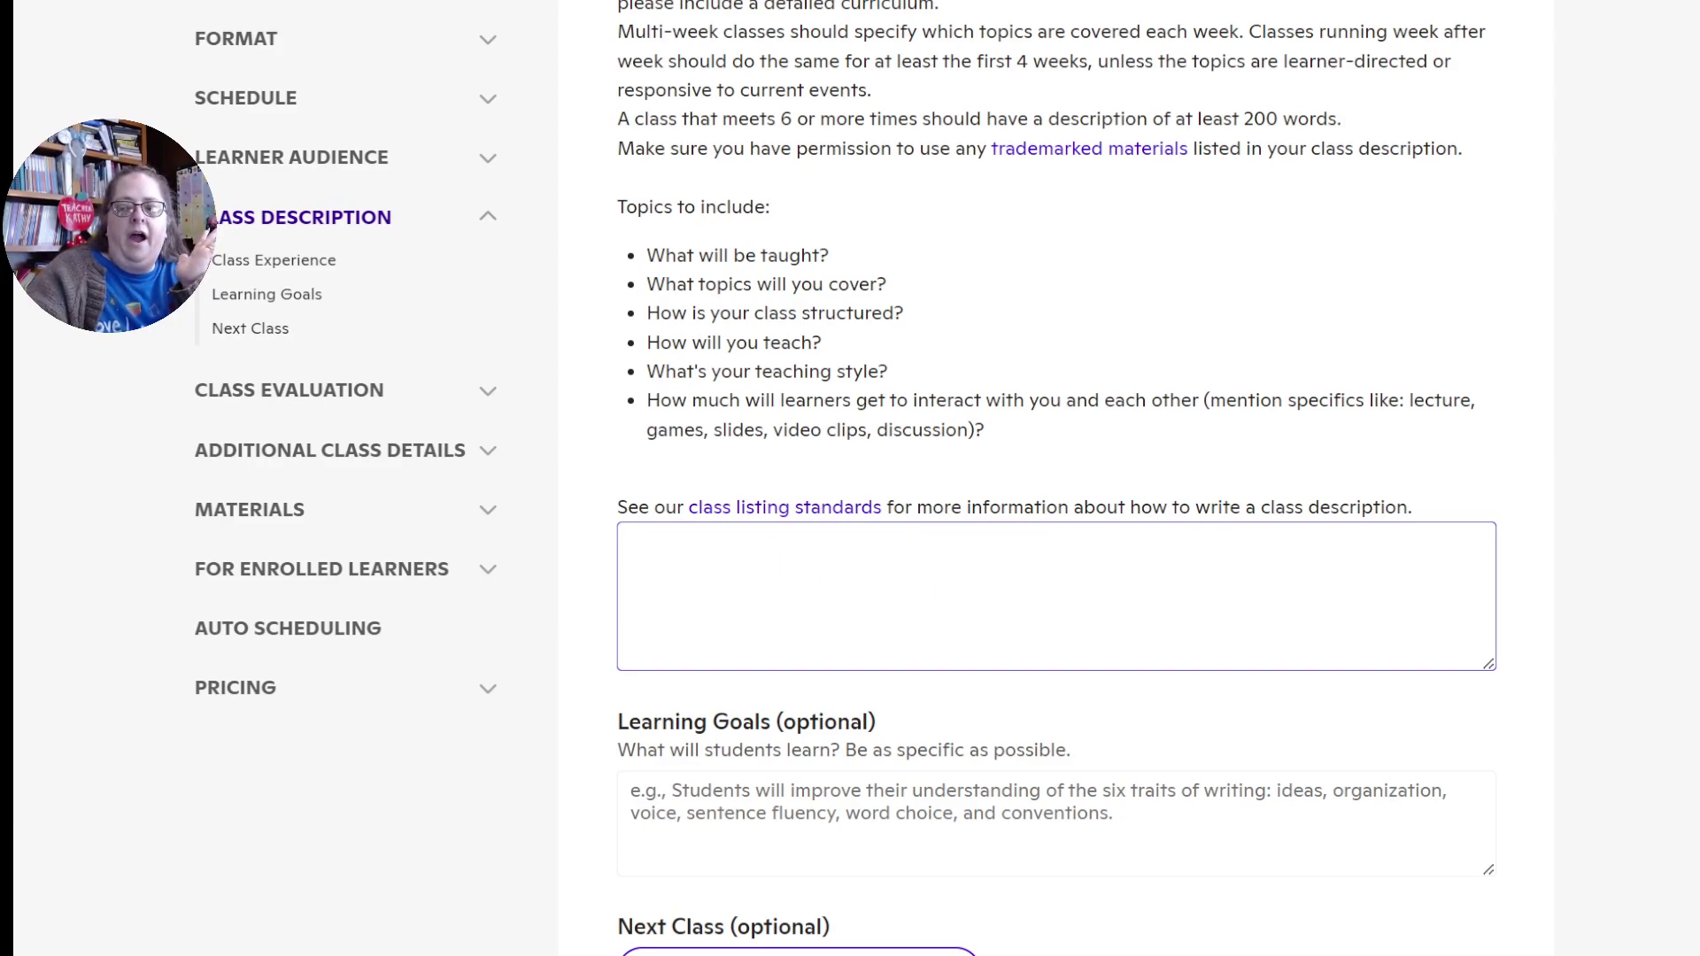
pyautogui.click(713, 560)
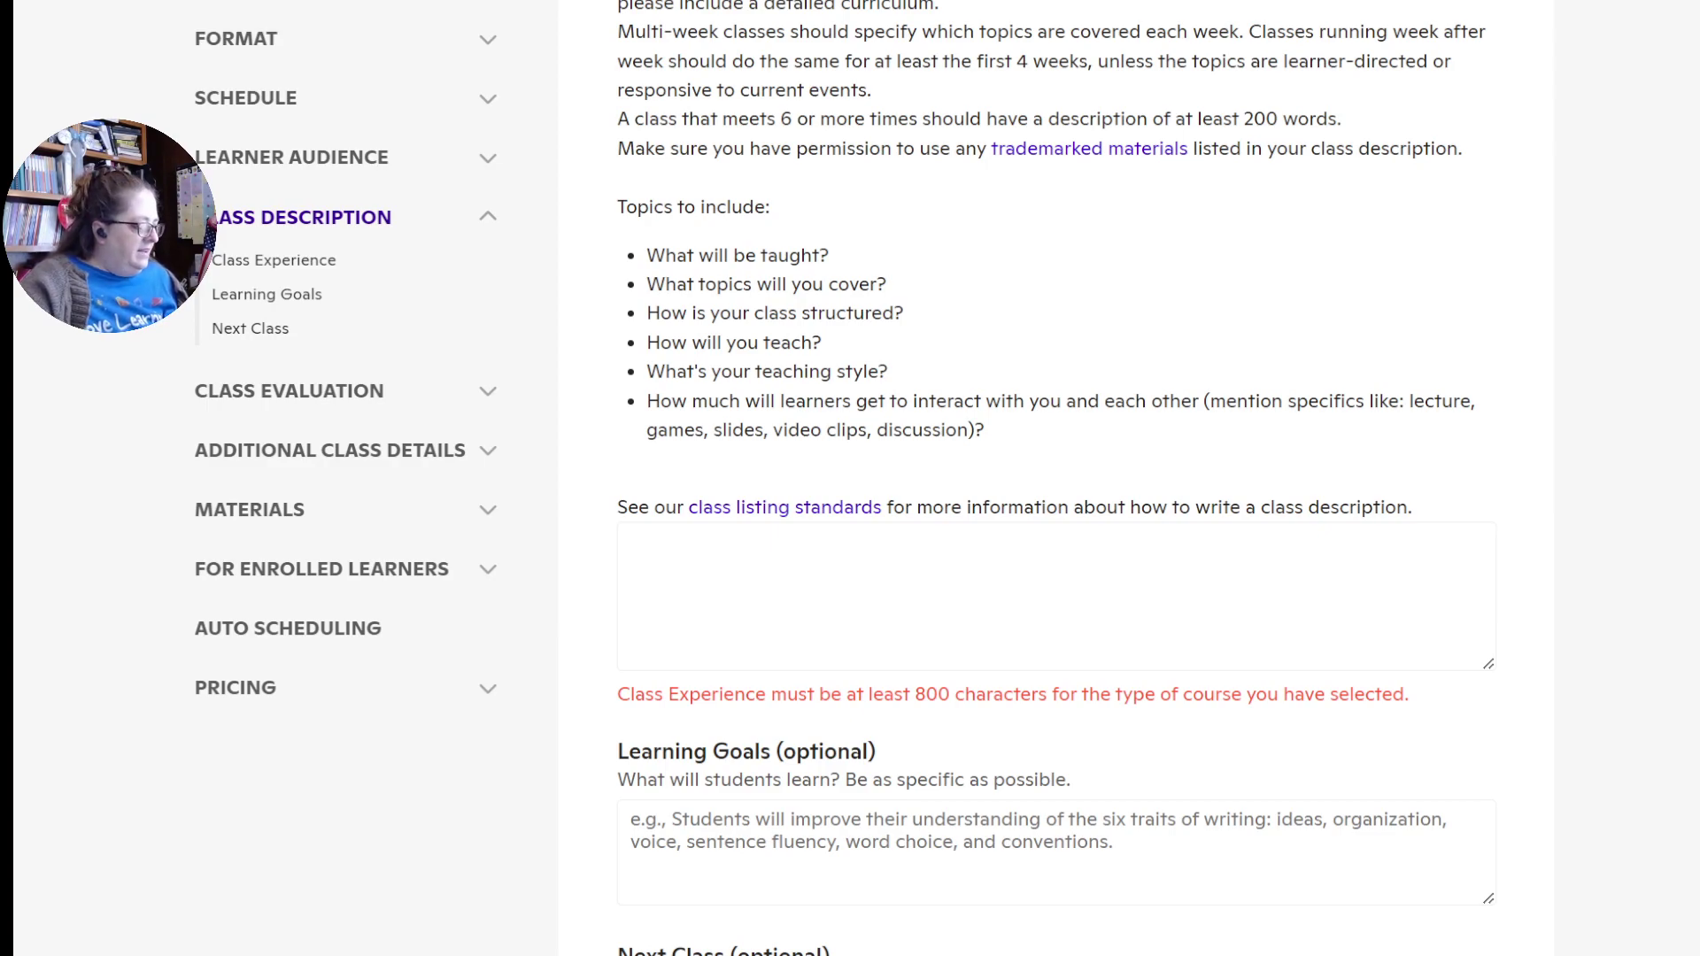
pyautogui.click(732, 554)
pyautogui.hotkey('ctrl', 'v')
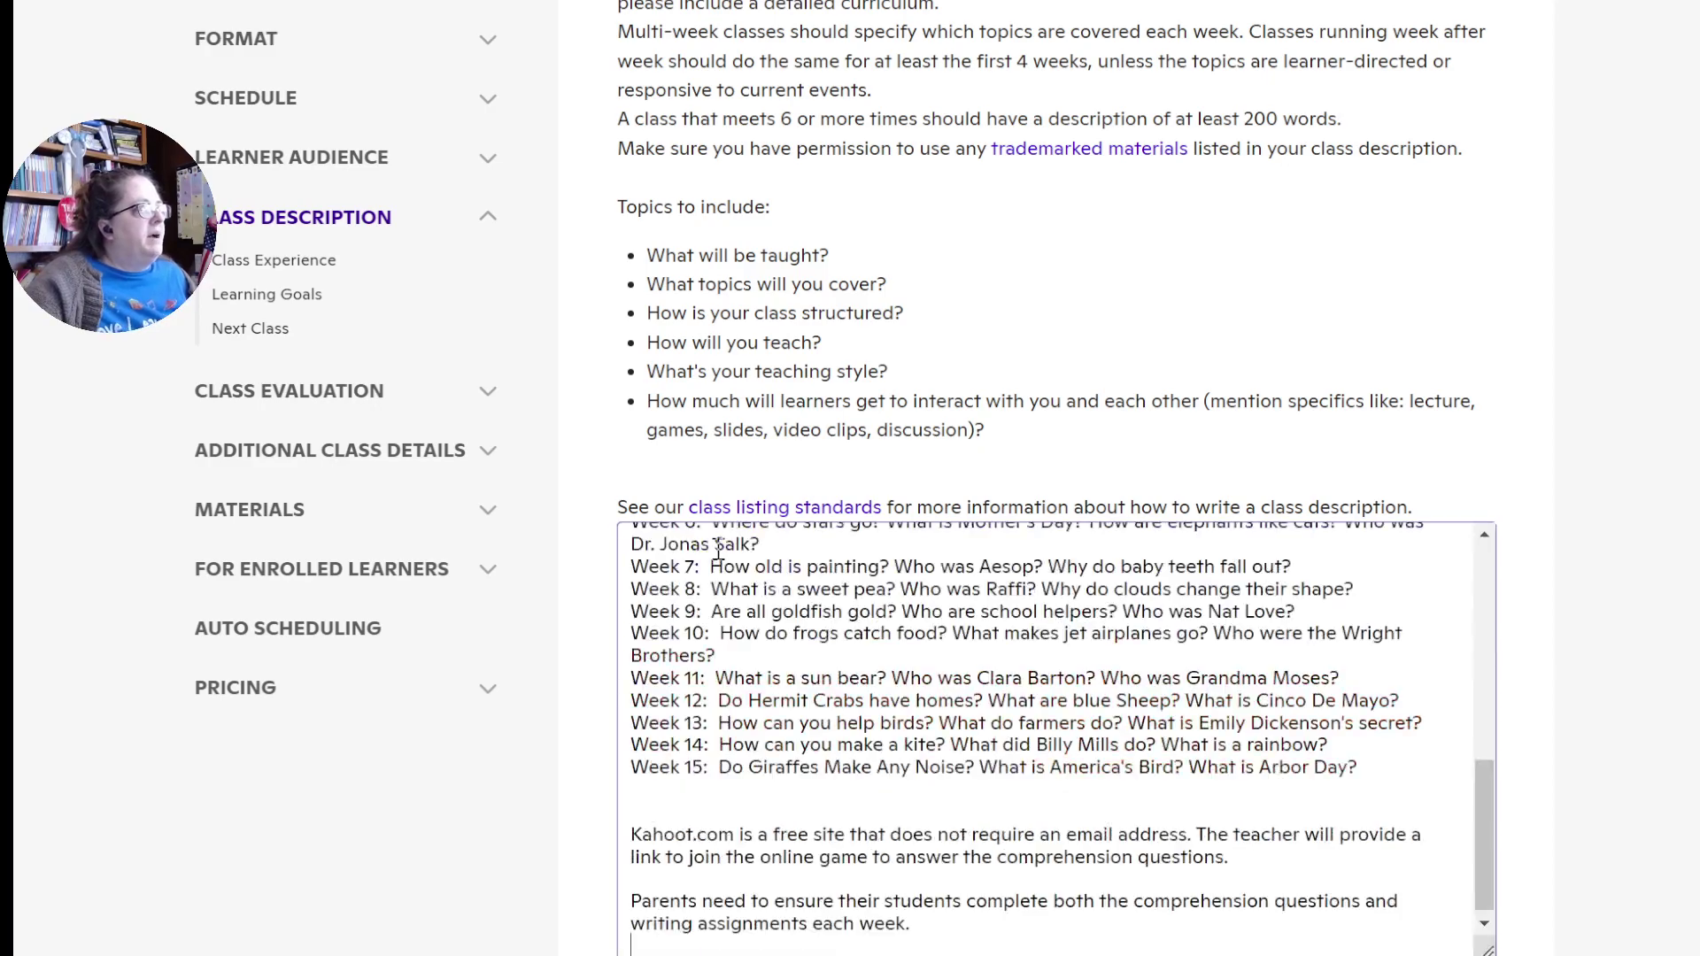
# Review the pasted Class Experience text from its opening paragraph through the weekly topic list
pyautogui.scroll(12, 896, 724)
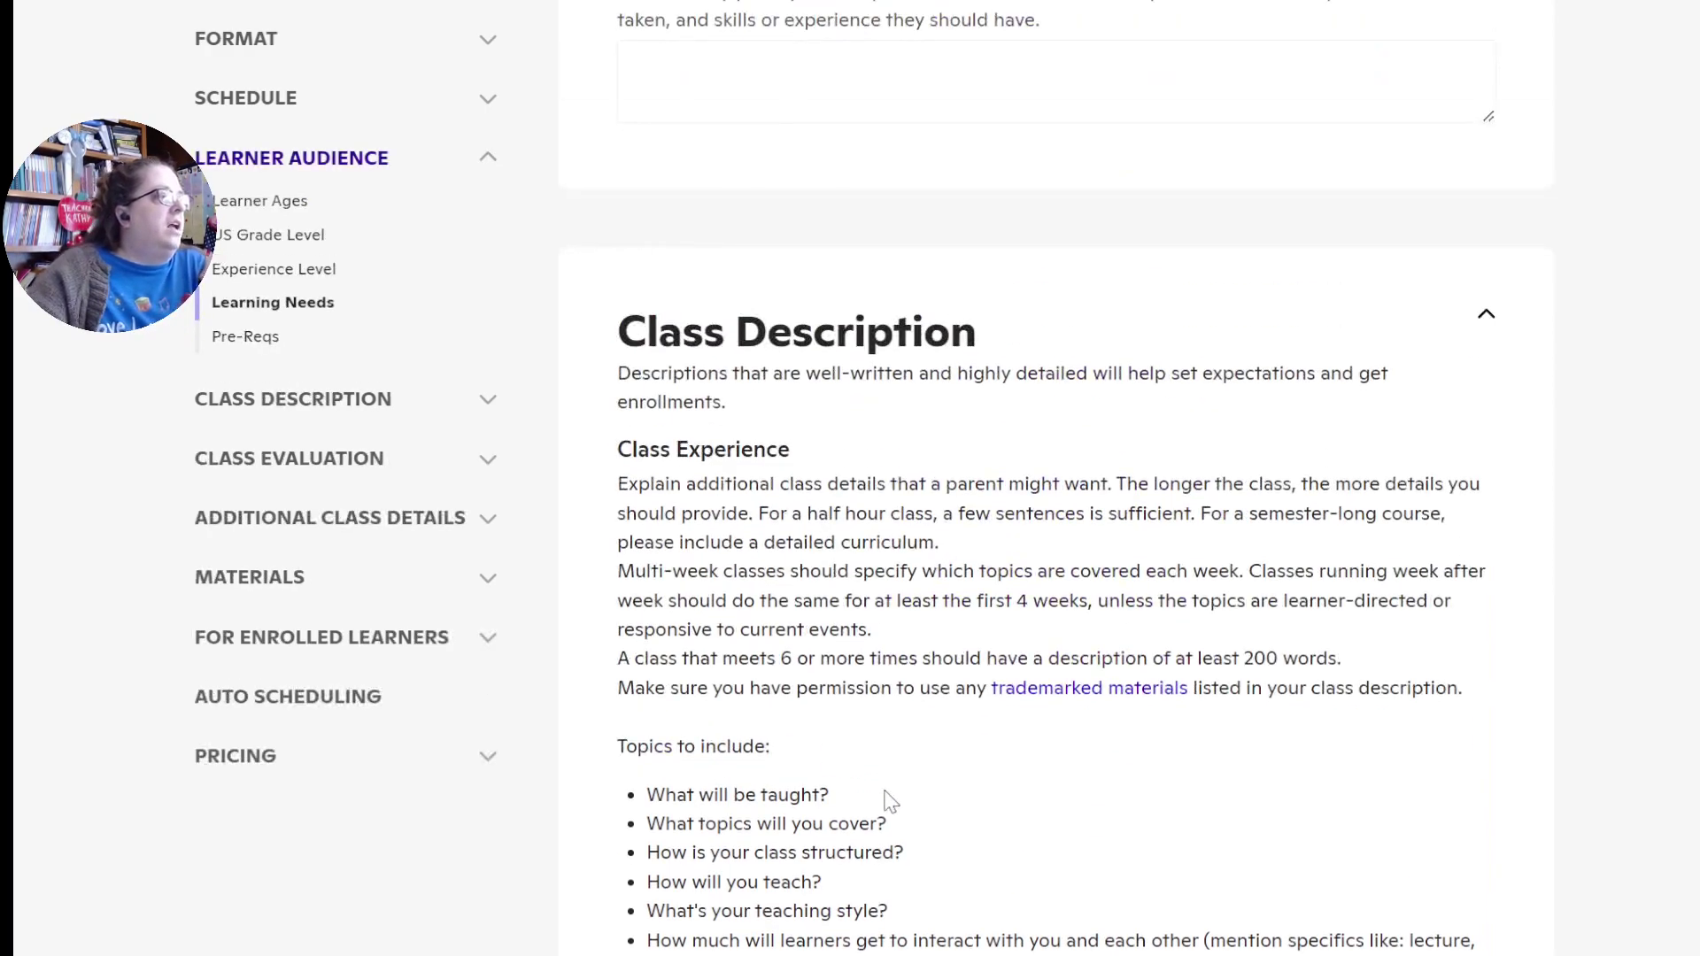
pyautogui.scroll(-3, 991, 801)
pyautogui.scroll(-8, 995, 849)
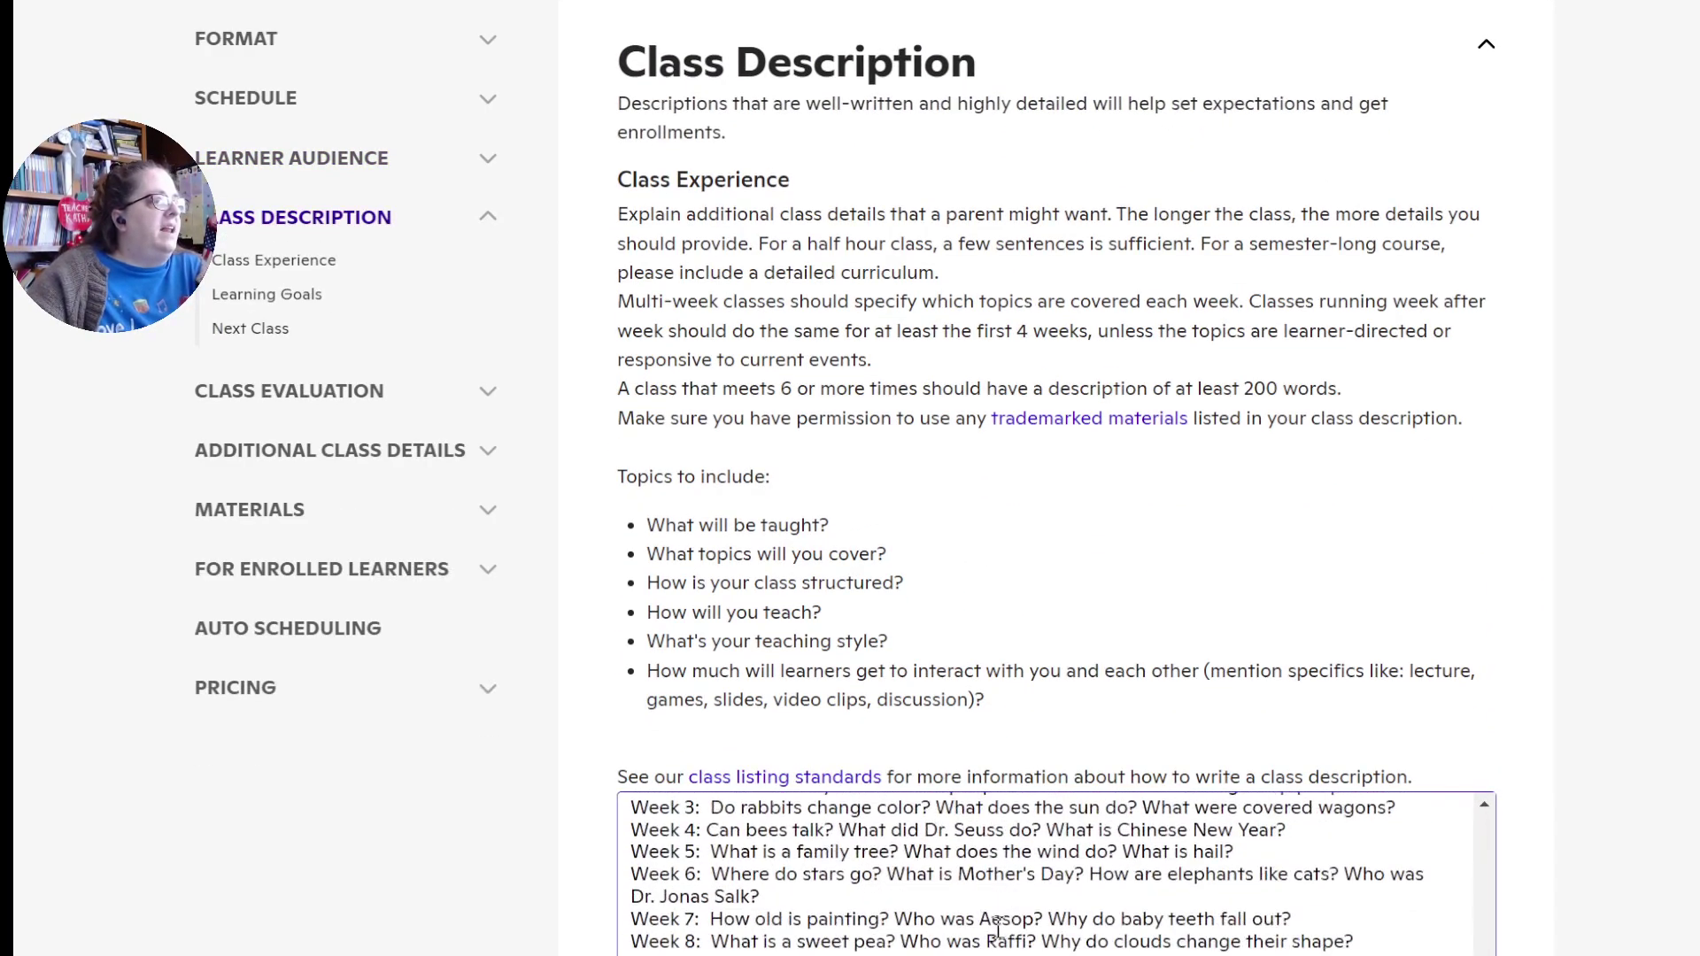
pyautogui.scroll(8, 997, 925)
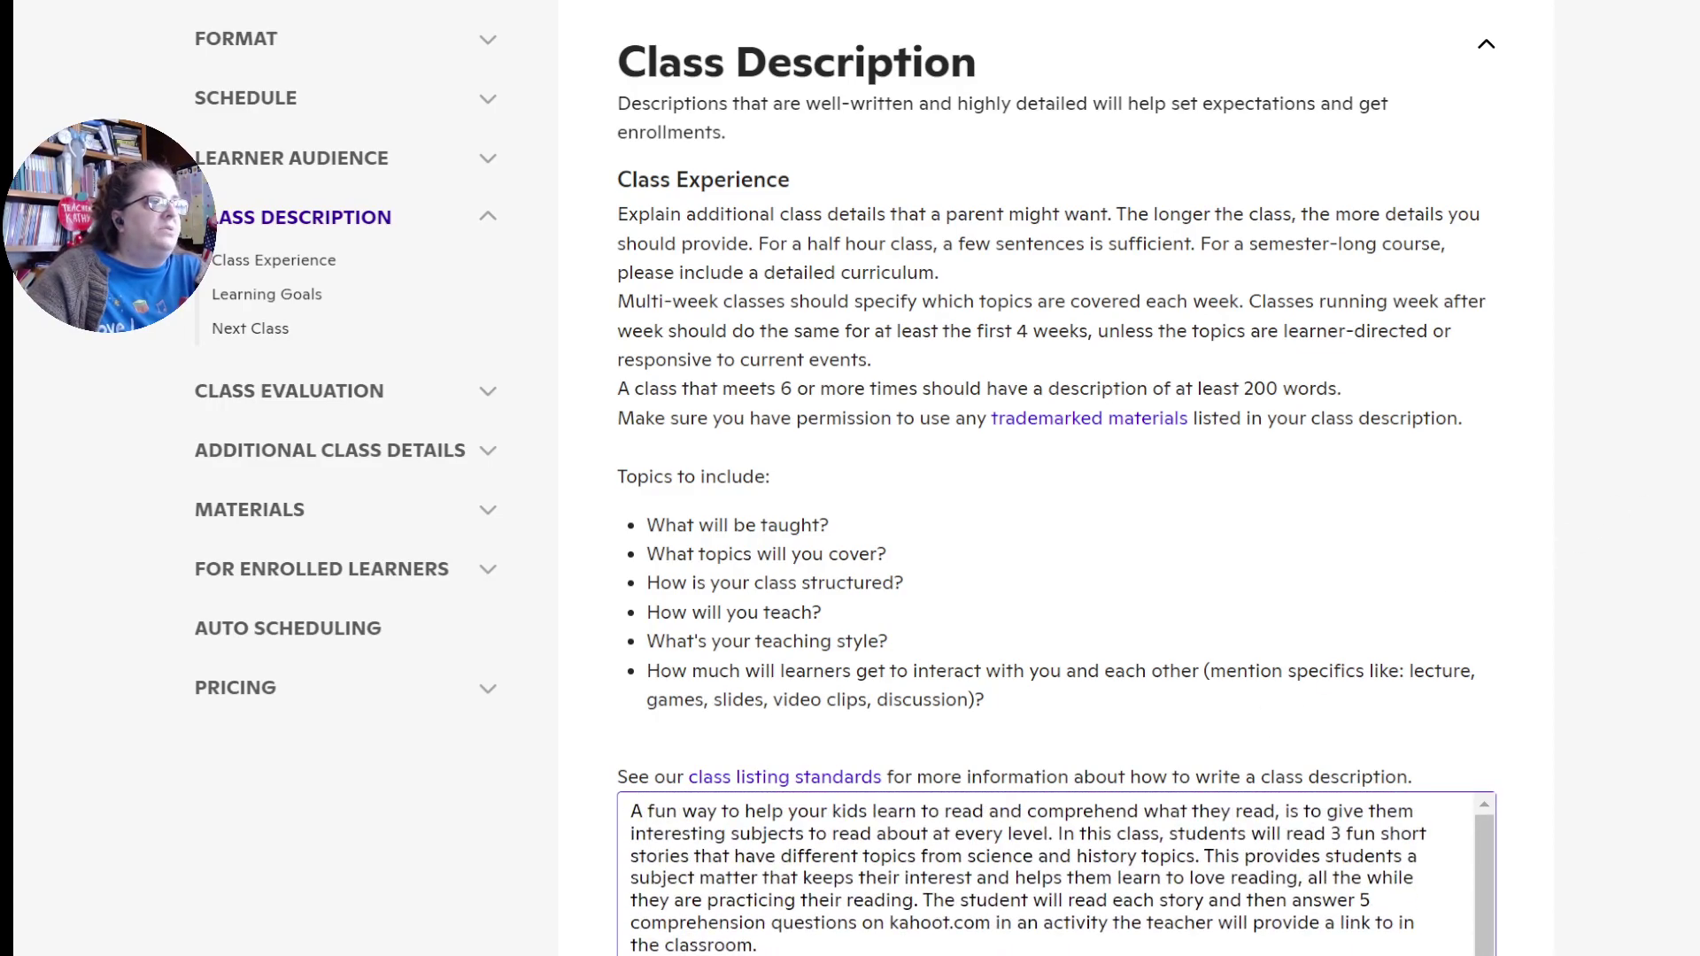
pyautogui.scroll(-7, 1056, 531)
pyautogui.scroll(1, 1057, 532)
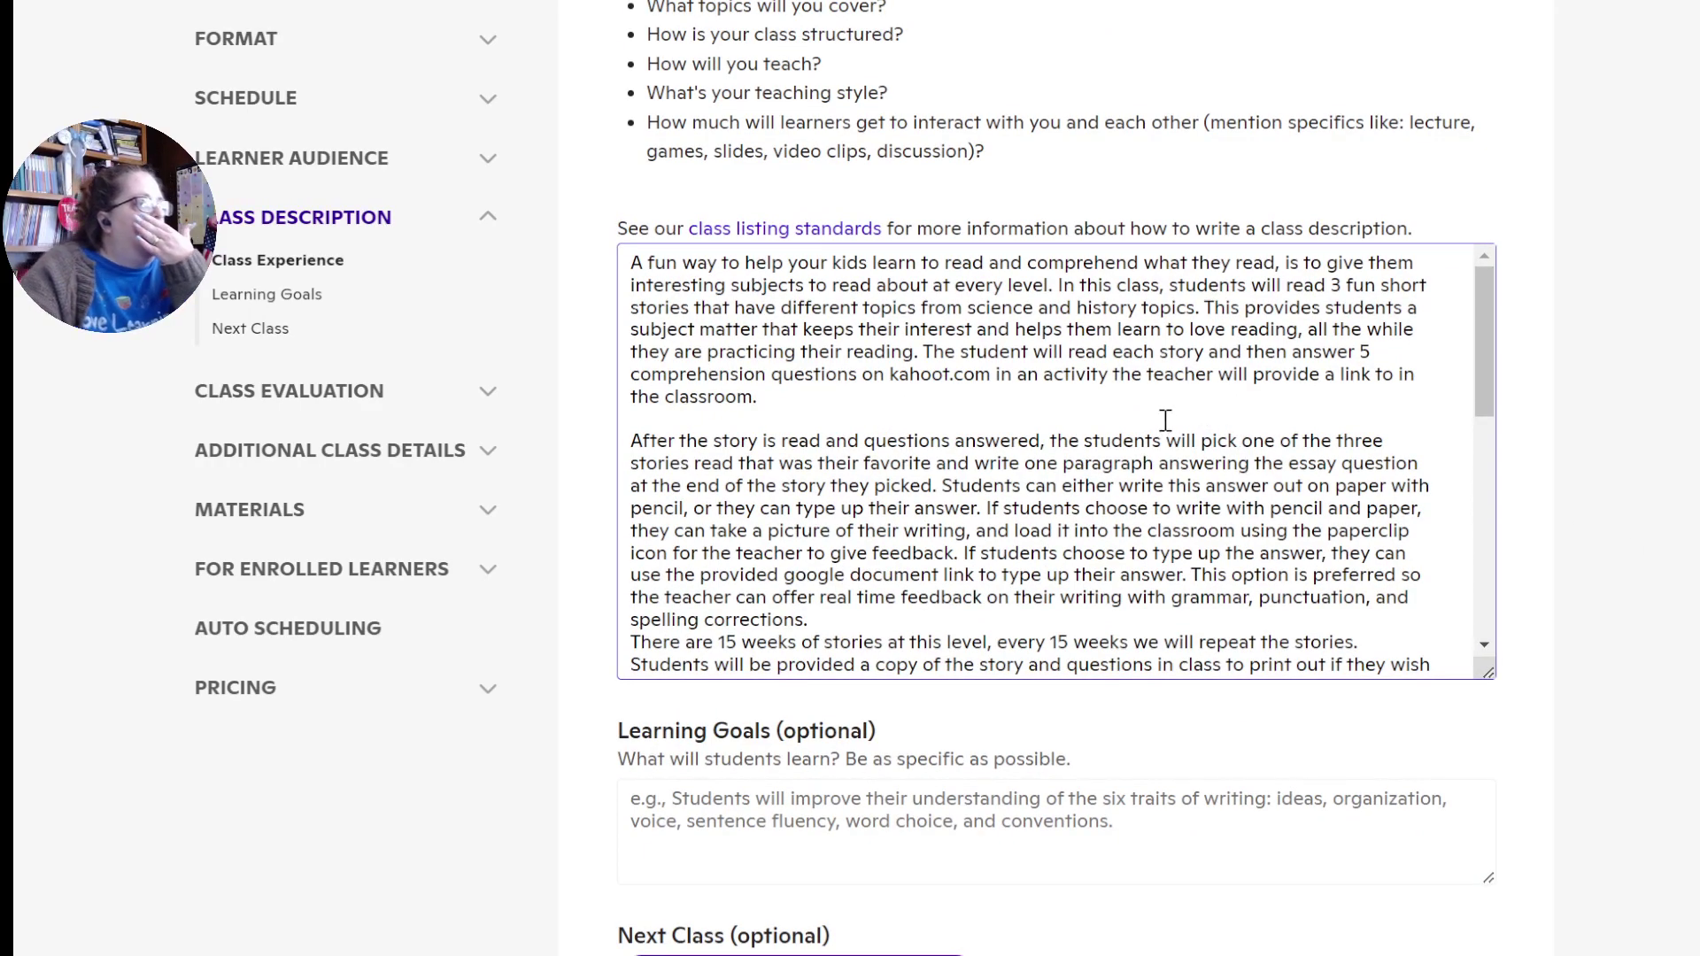
pyautogui.scroll(-5, 1165, 420)
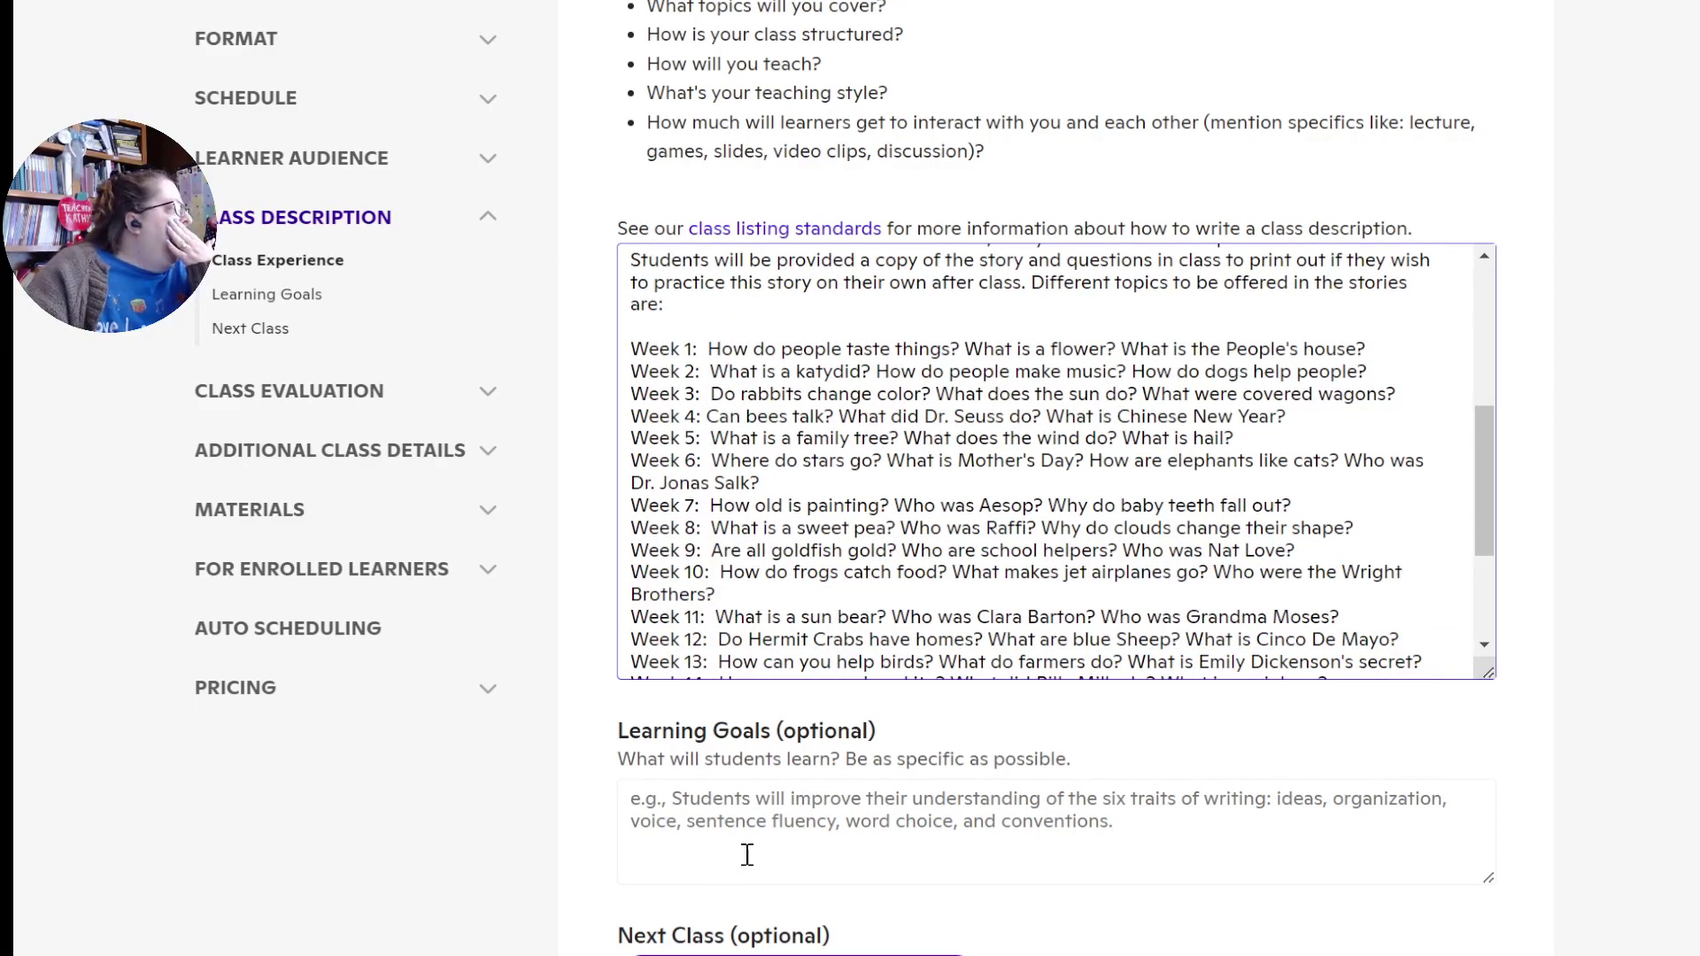
# Choose the "1:1 Reading Comprehension + ..." class as the optional next class, leaving the learning goals blank
pyautogui.click(712, 792)
pyautogui.scroll(-5, 717, 775)
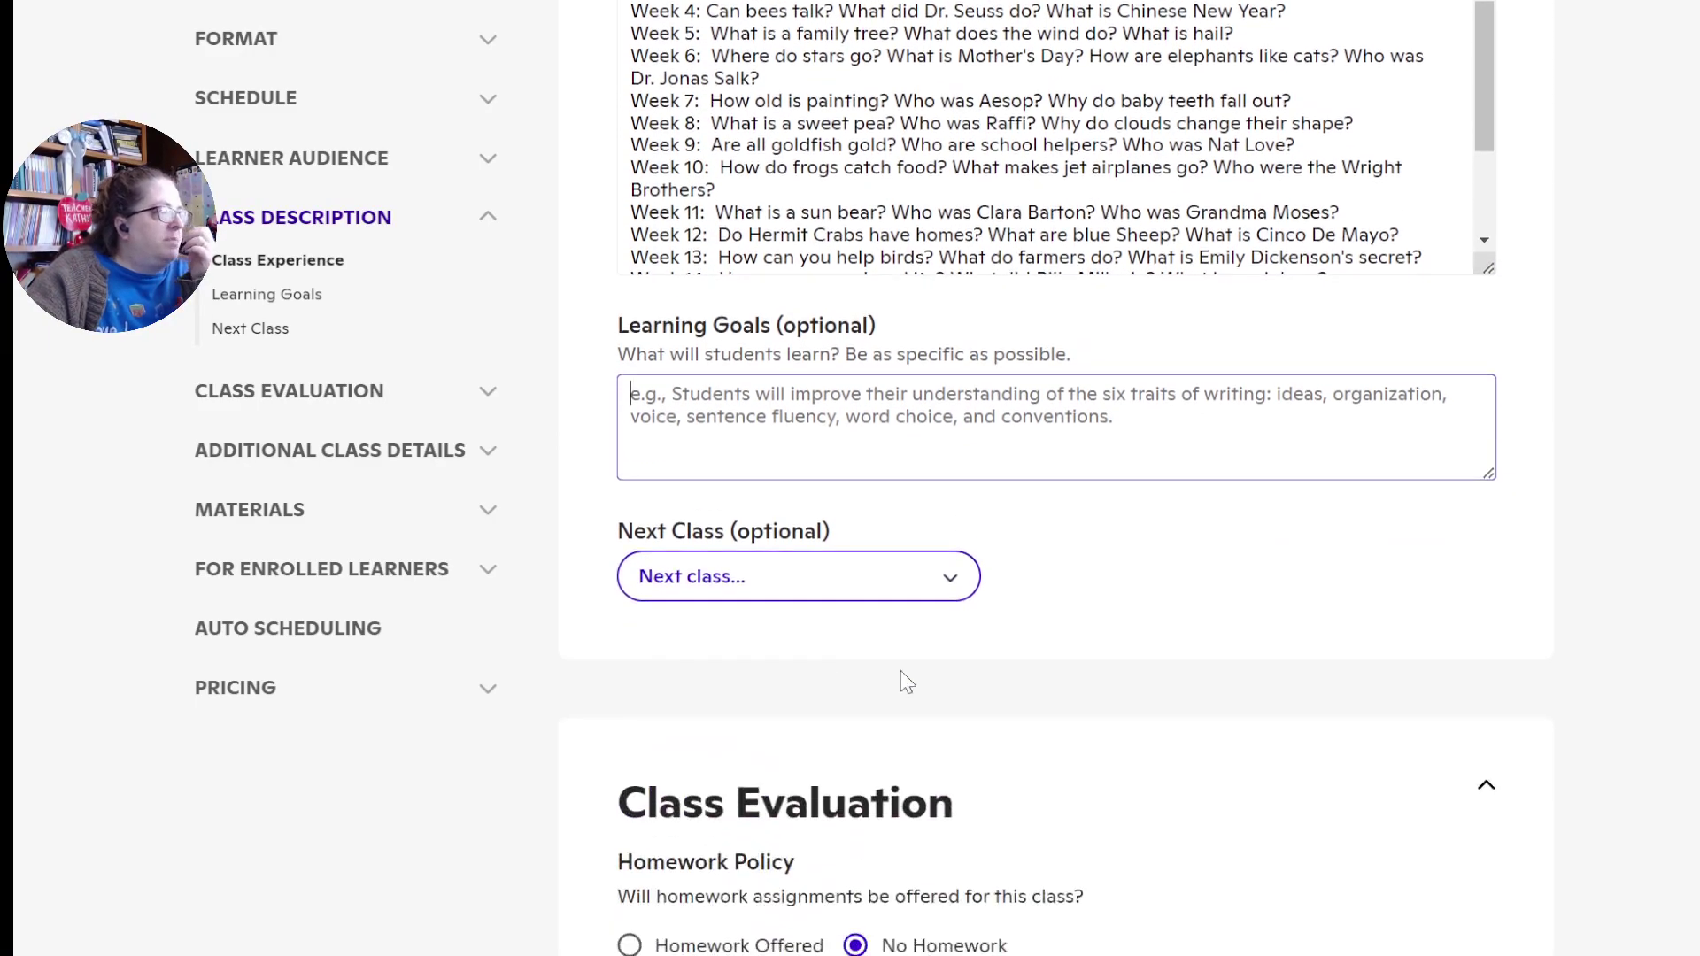
pyautogui.scroll(-2, 947, 549)
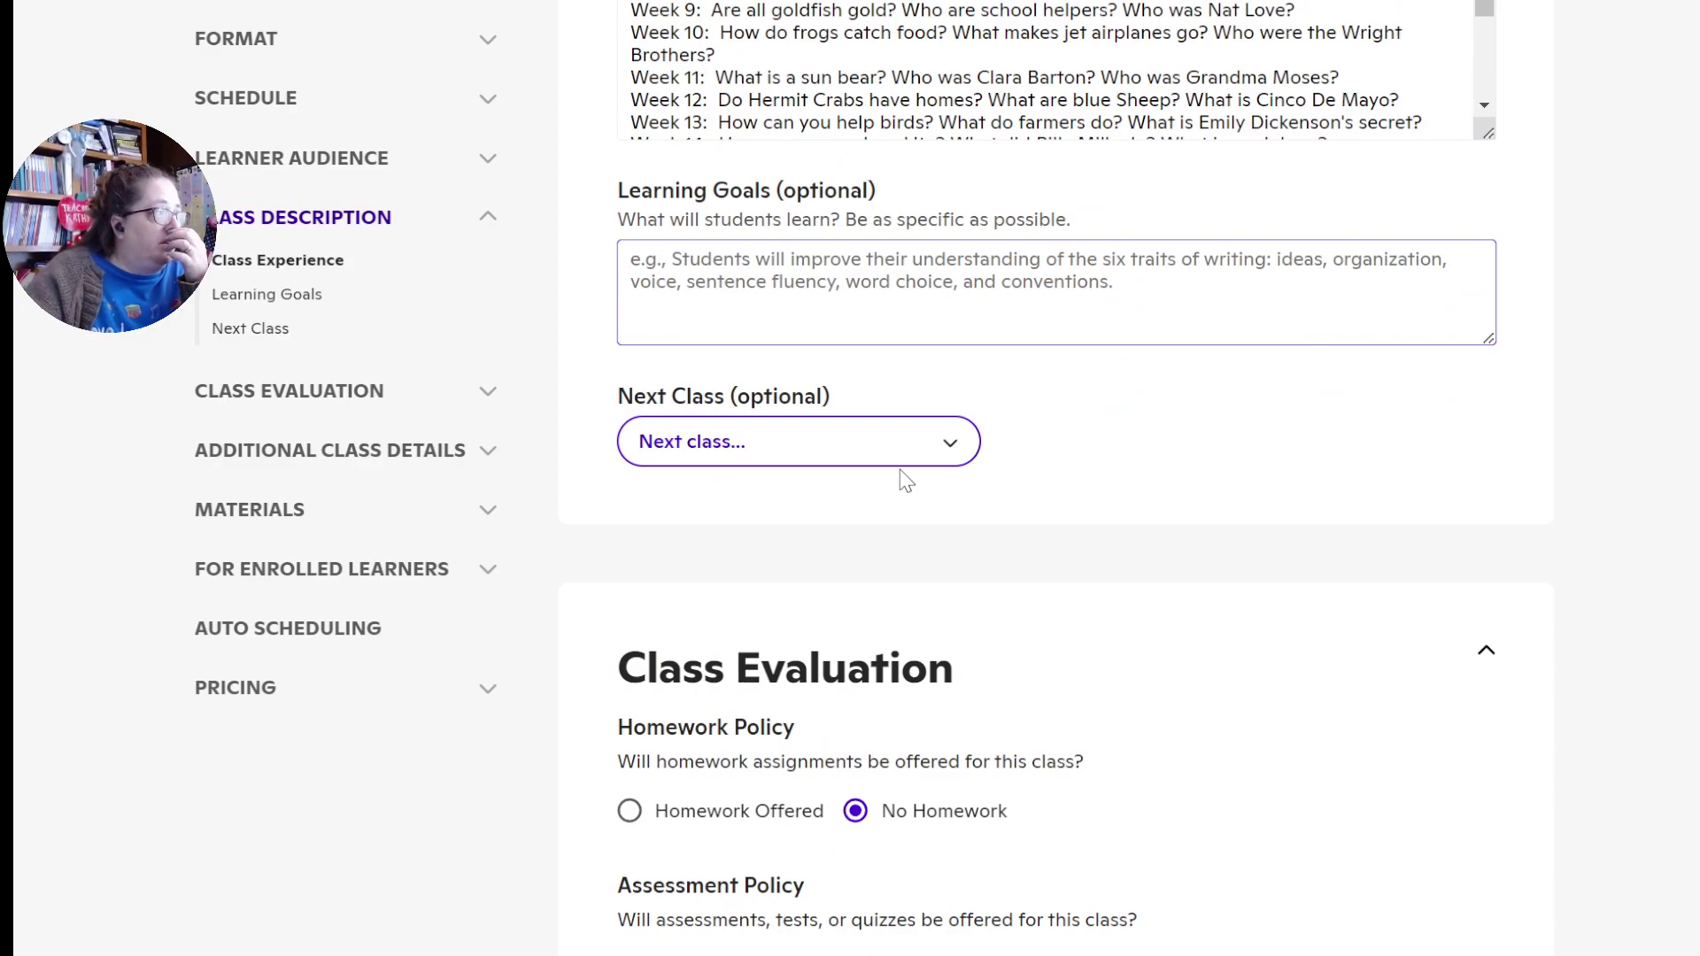
pyautogui.click(872, 444)
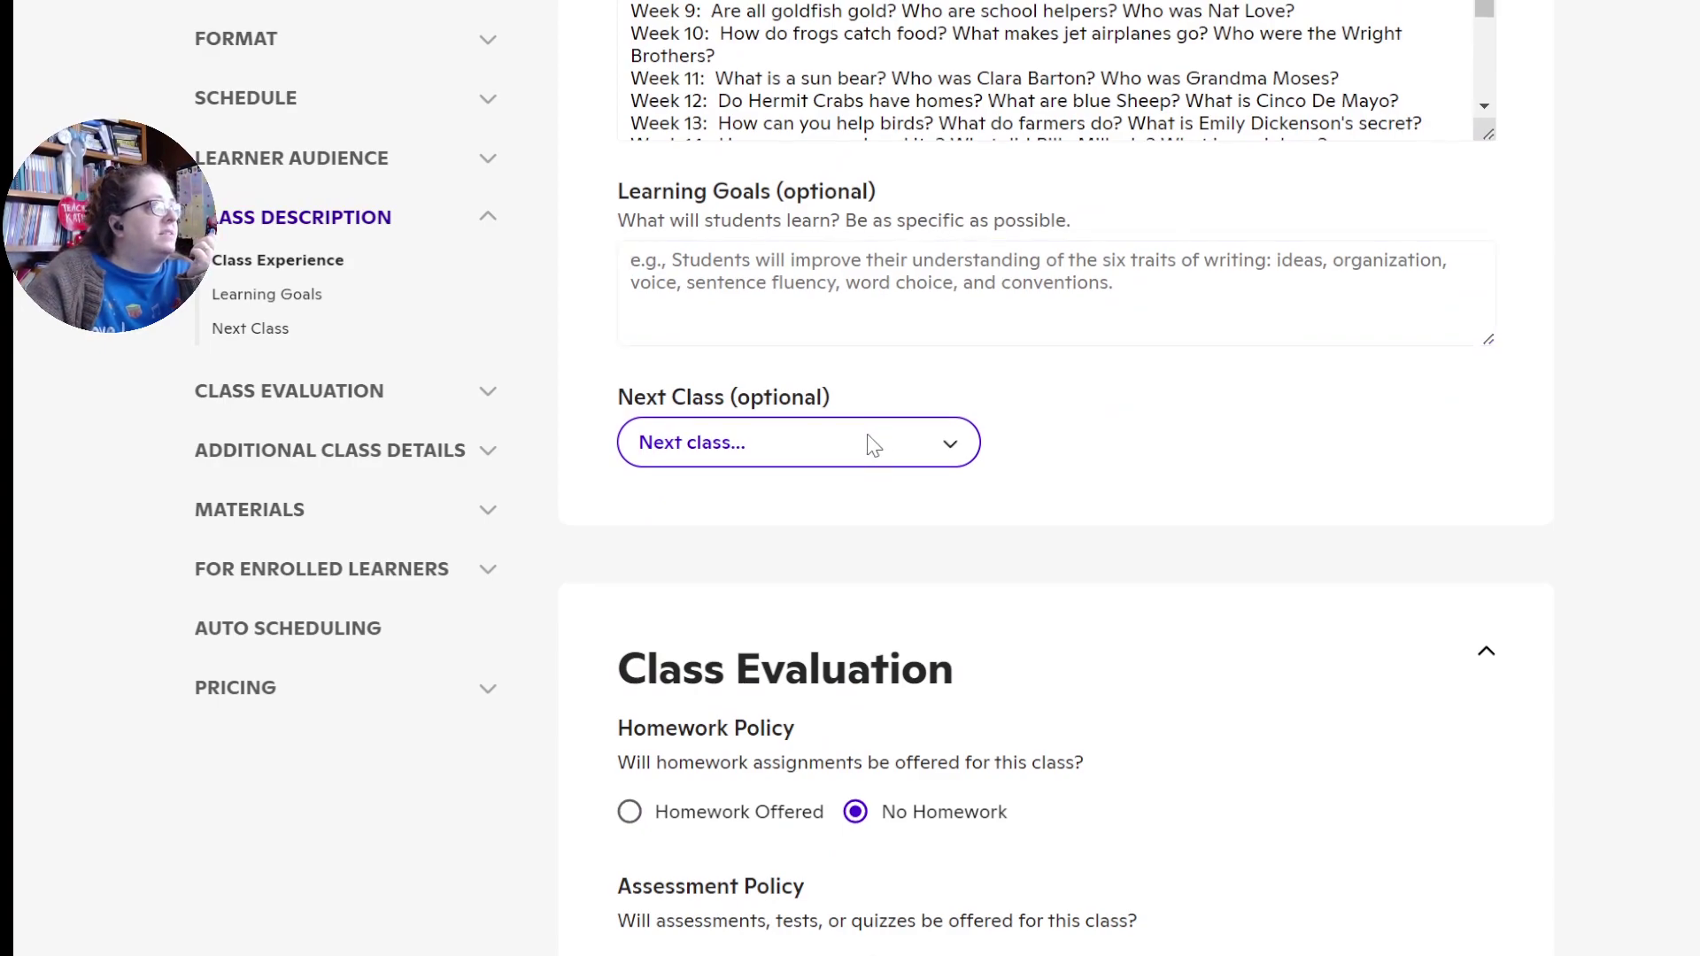
pyautogui.click(954, 442)
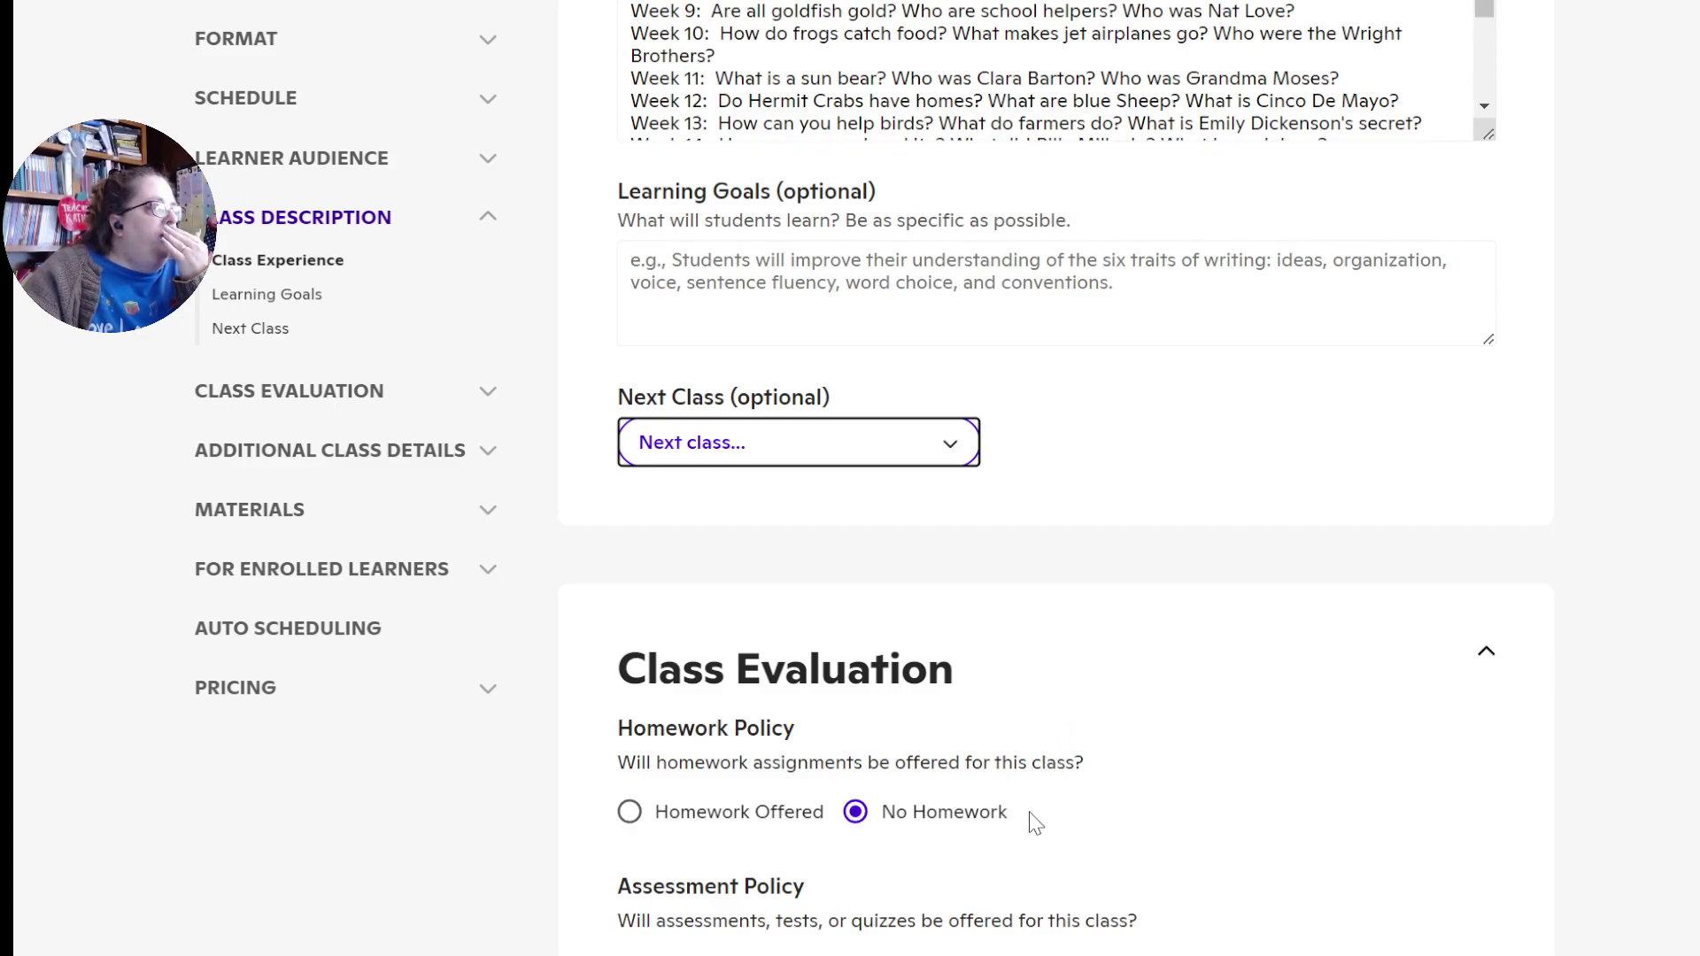
pyautogui.click(1026, 766)
pyautogui.scroll(-3, 1124, 567)
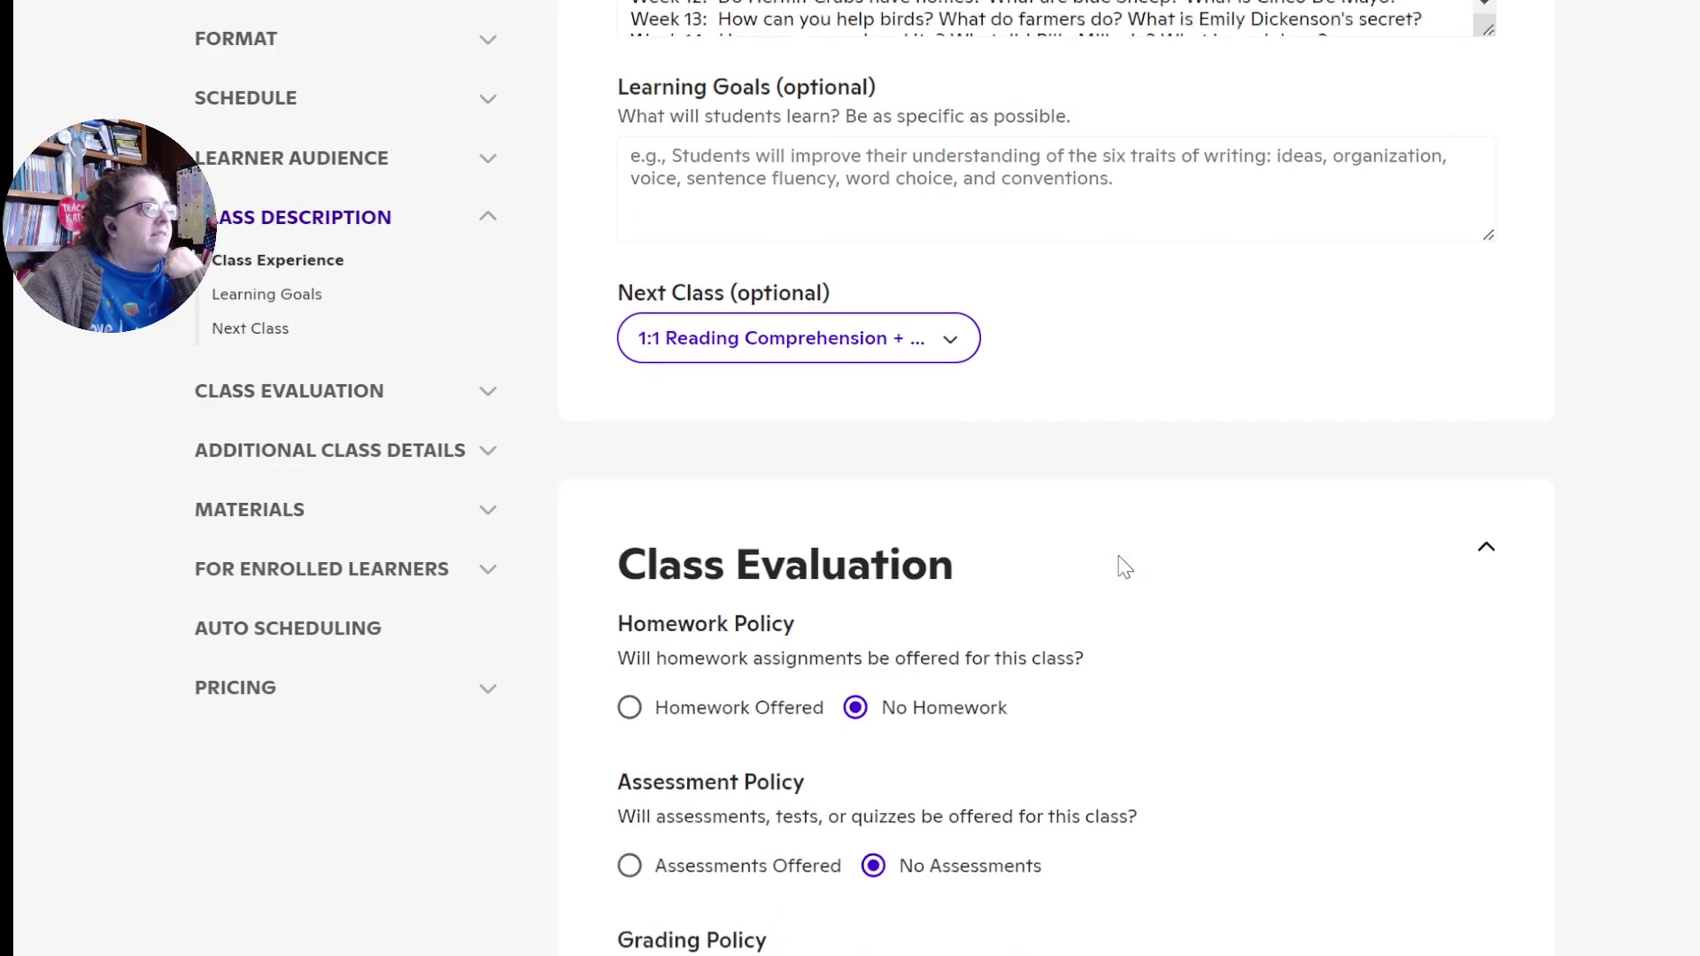
pyautogui.scroll(-1, 1113, 556)
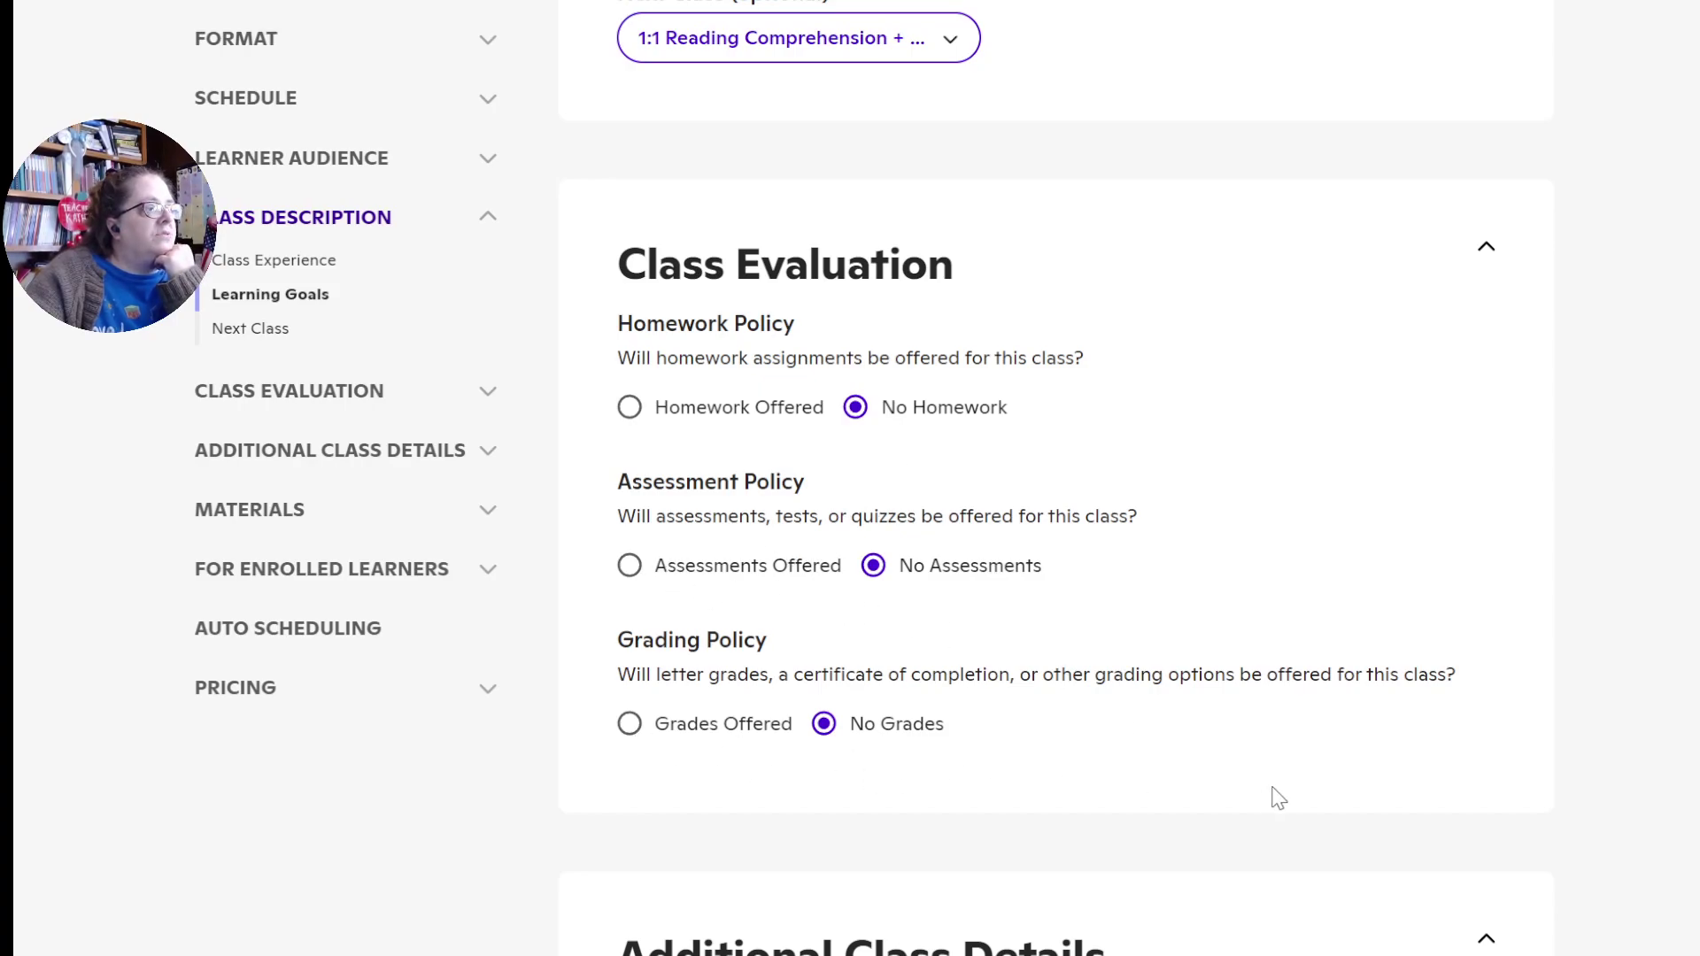
pyautogui.scroll(-2, 1275, 789)
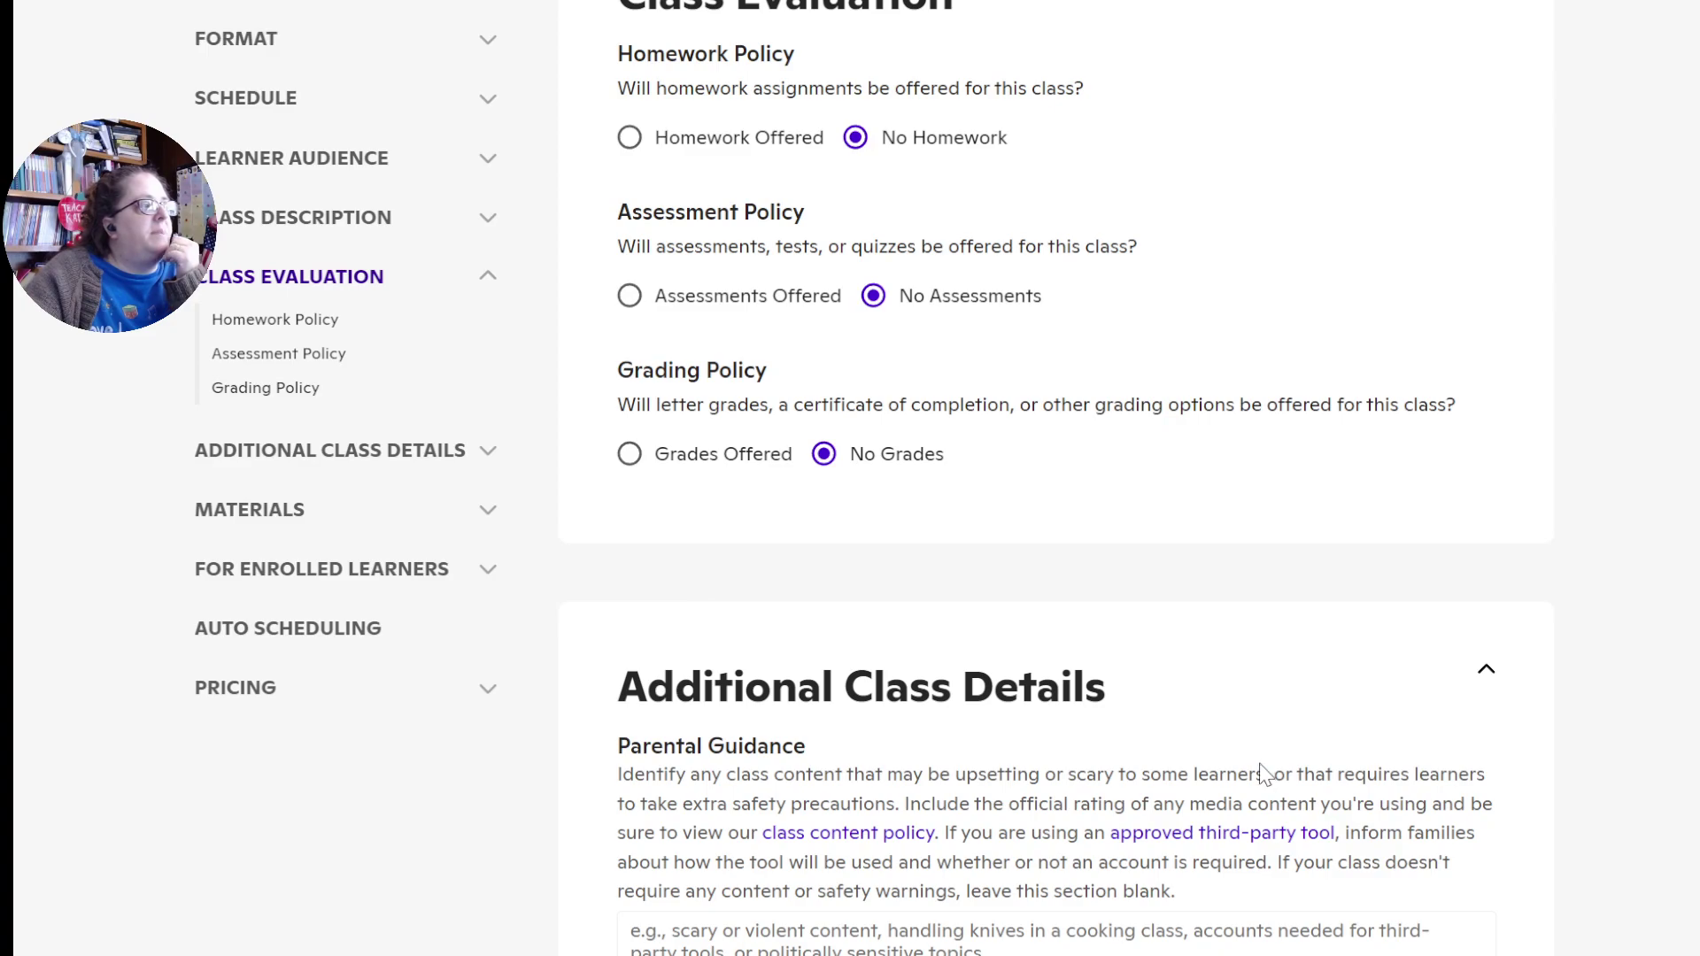
# Set the class evaluation policies to Assessments Offered, Homework Offered and Grades Offered
pyautogui.click(630, 297)
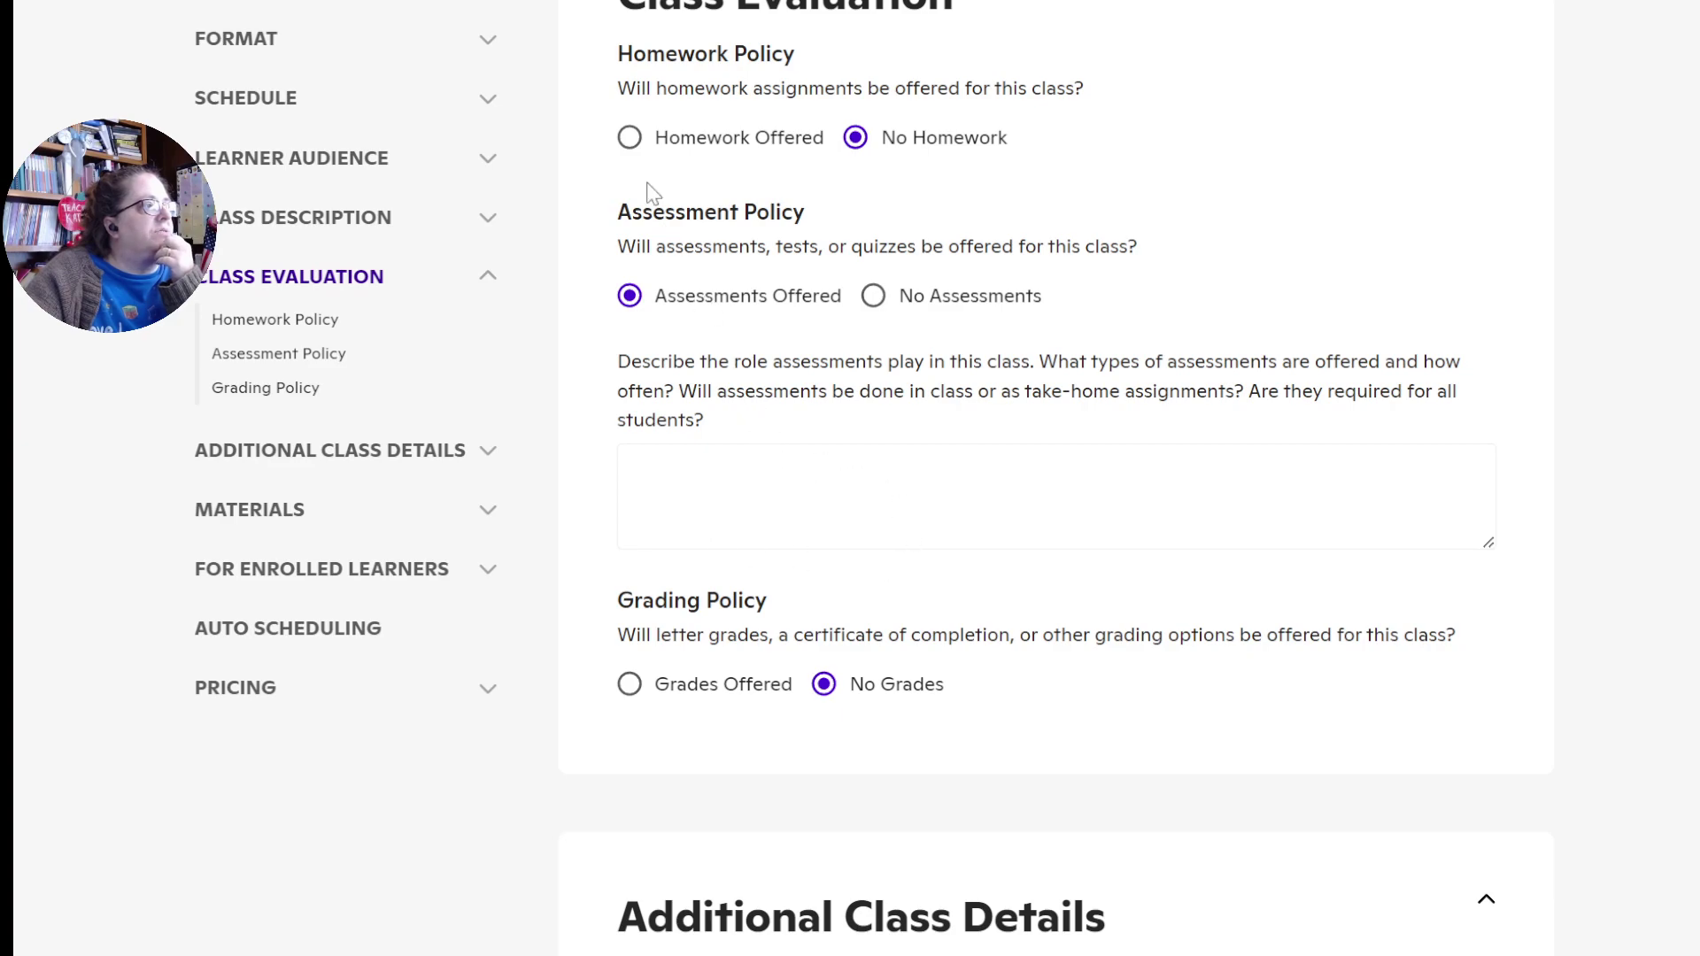
pyautogui.click(628, 138)
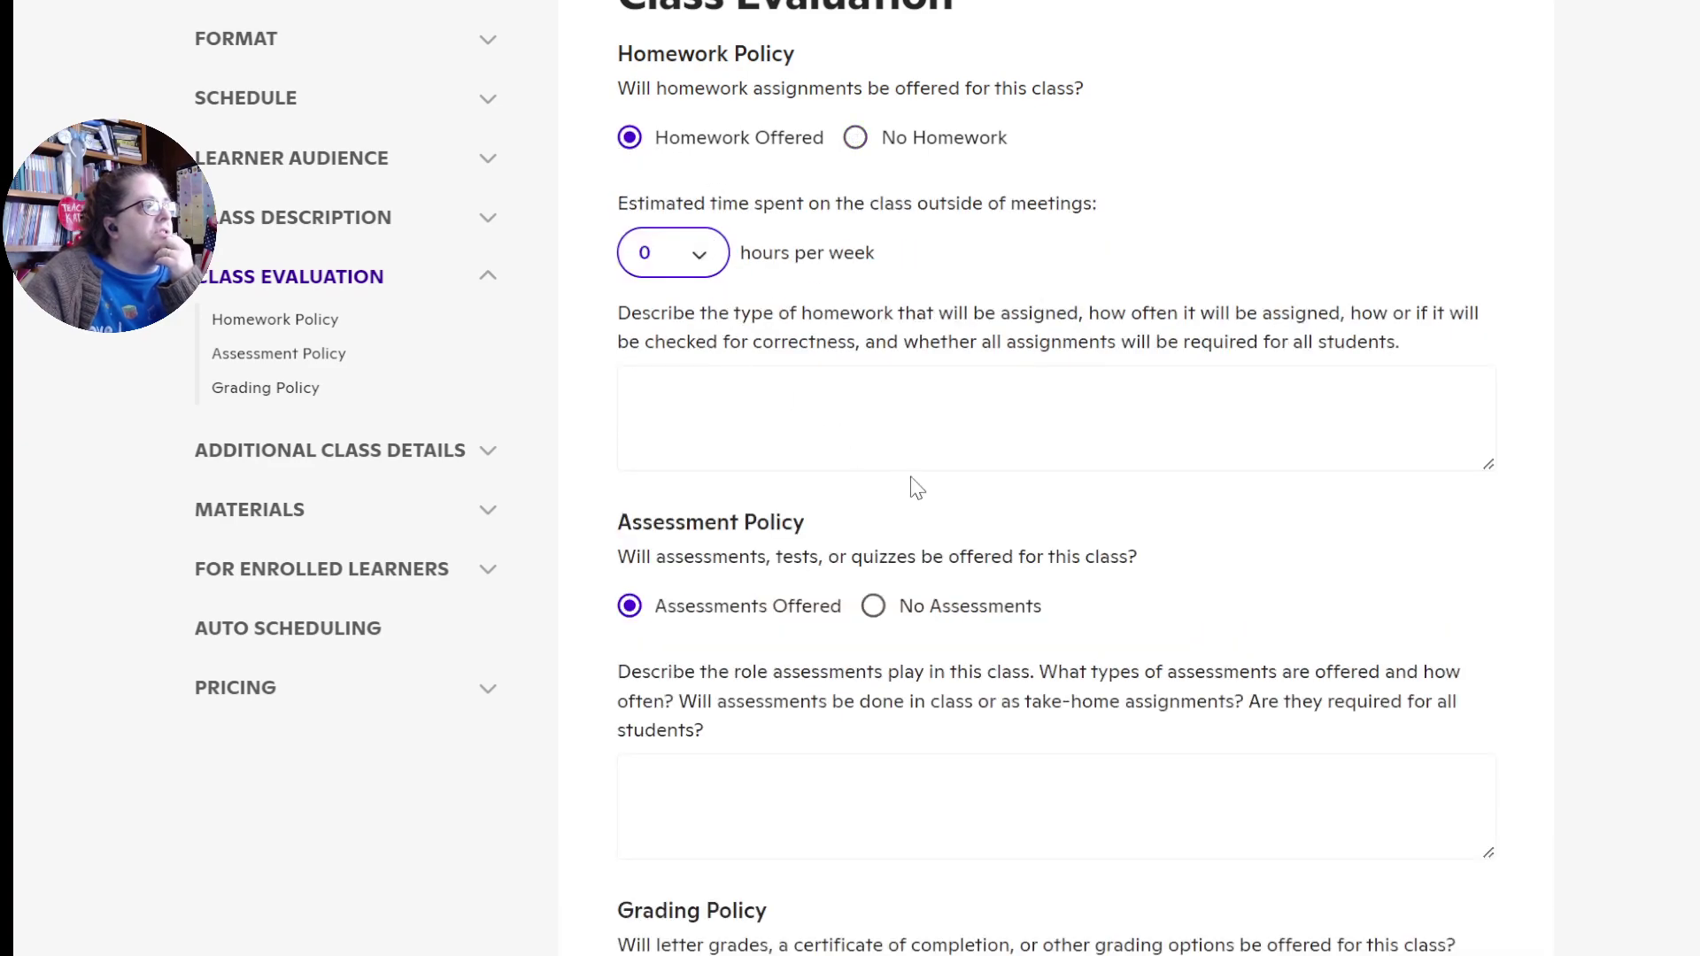
pyautogui.scroll(-5, 810, 532)
pyautogui.click(629, 590)
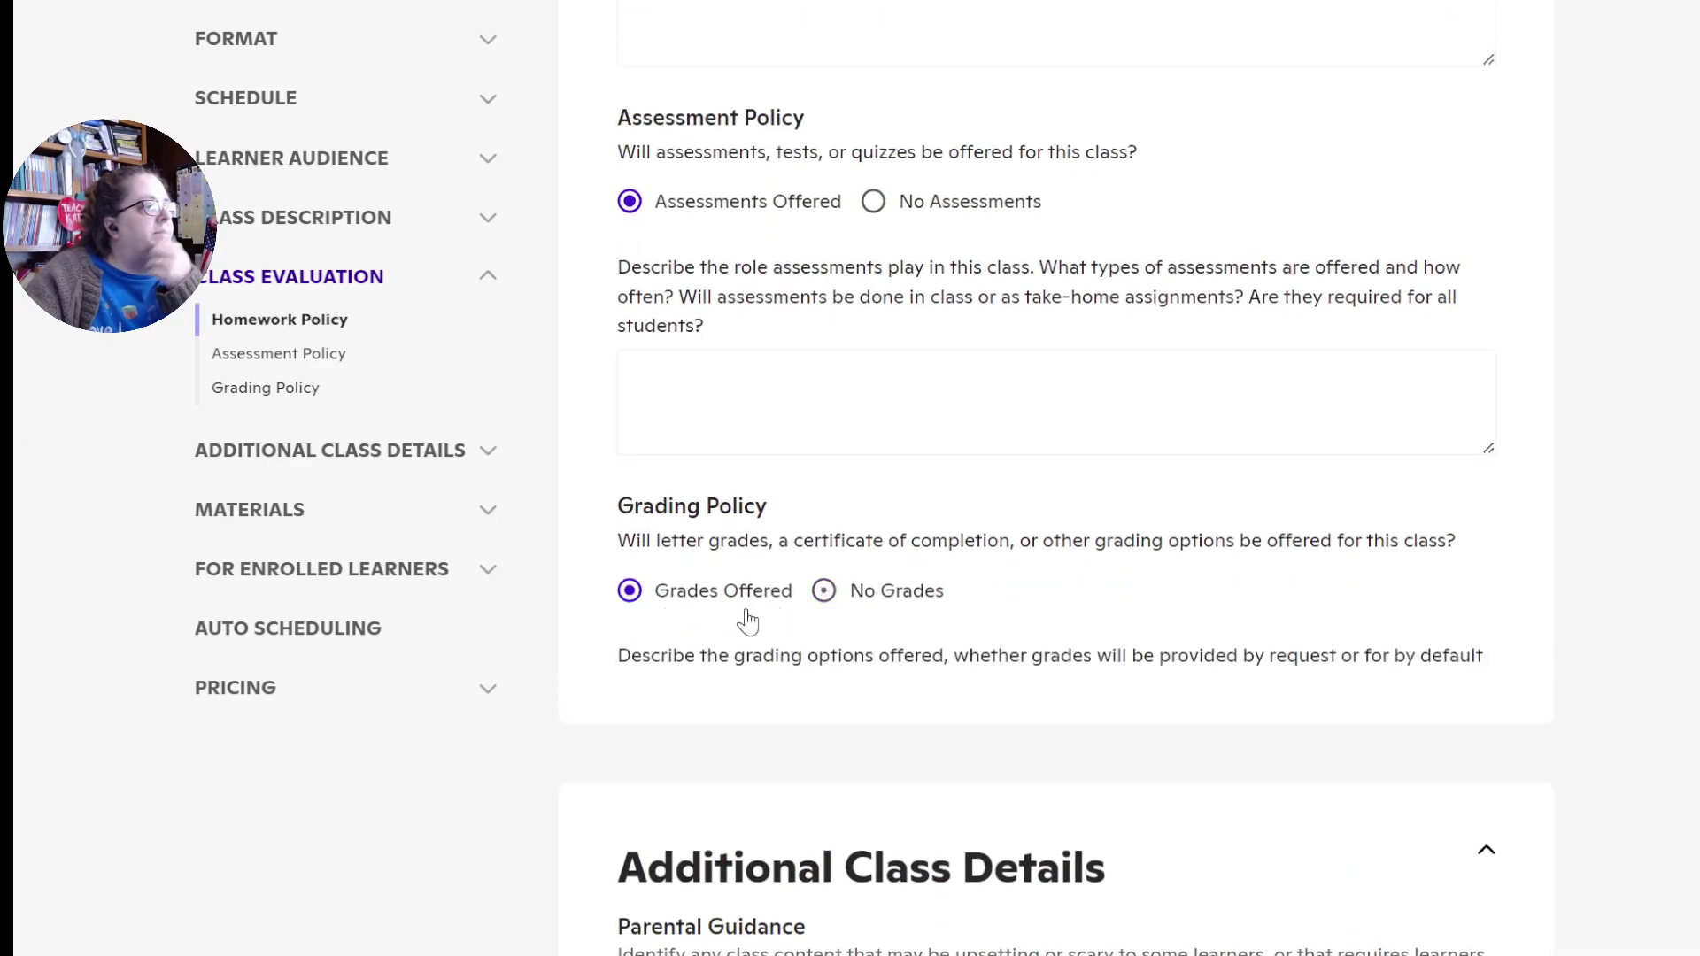
# Enter "Parents need to ensure their students complete both the comprehension questions and writing assignments each week." in the Sources field
pyautogui.scroll(-10, 1096, 717)
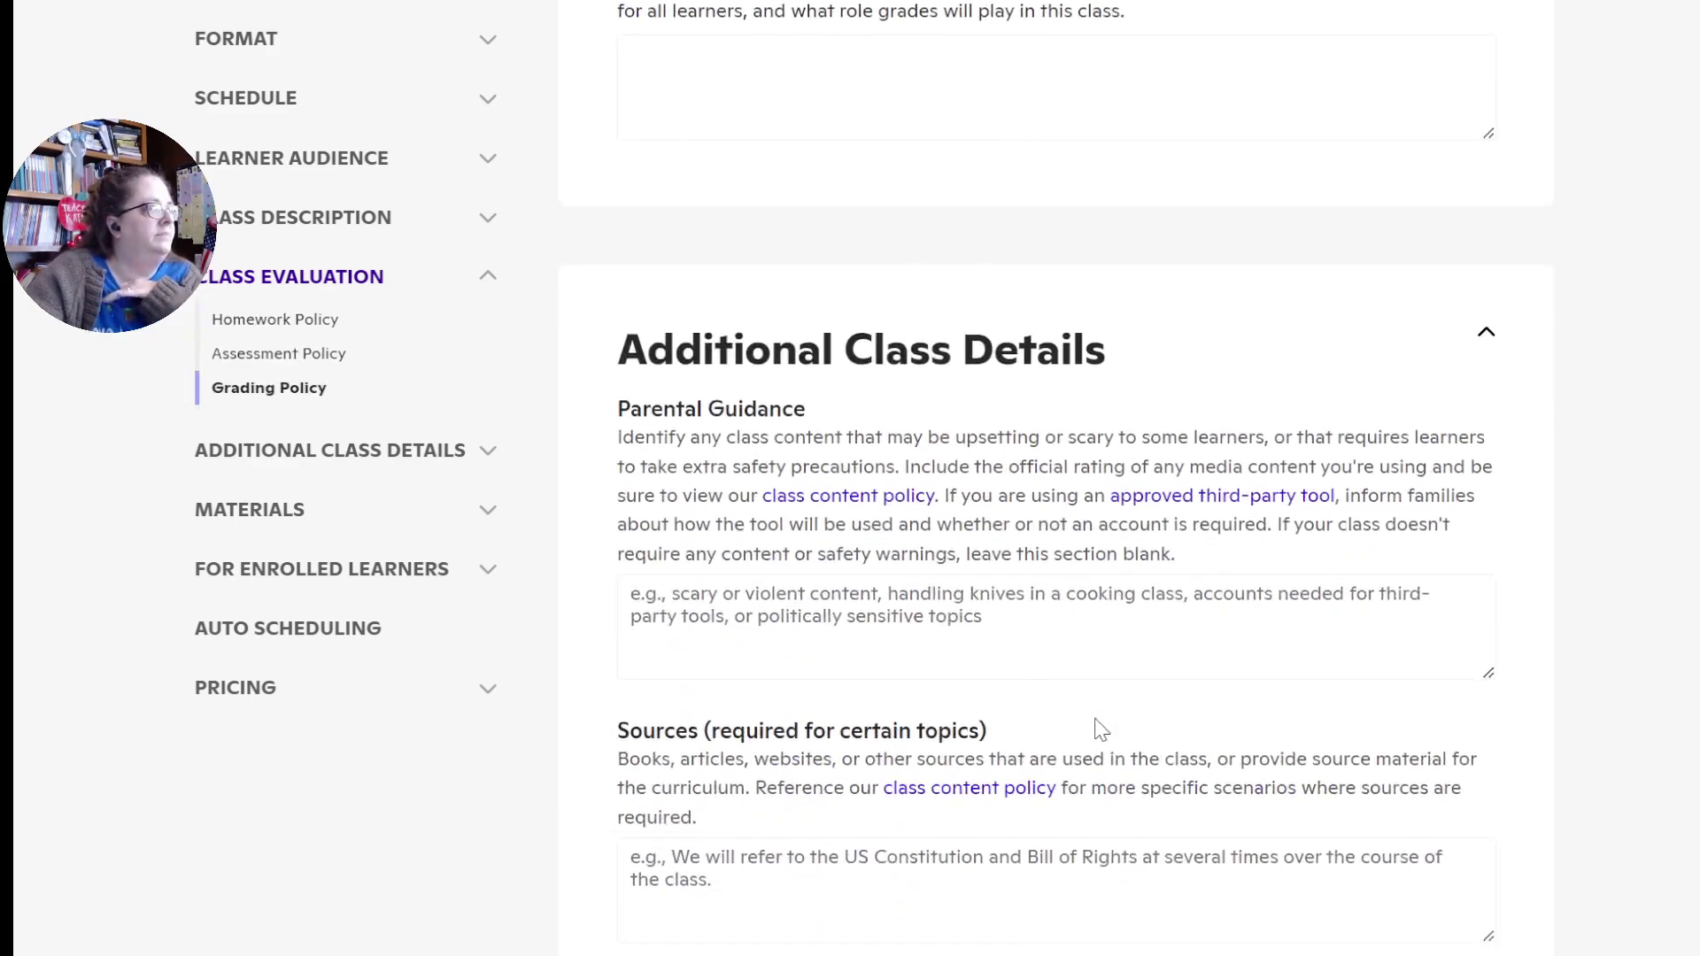
pyautogui.click(717, 467)
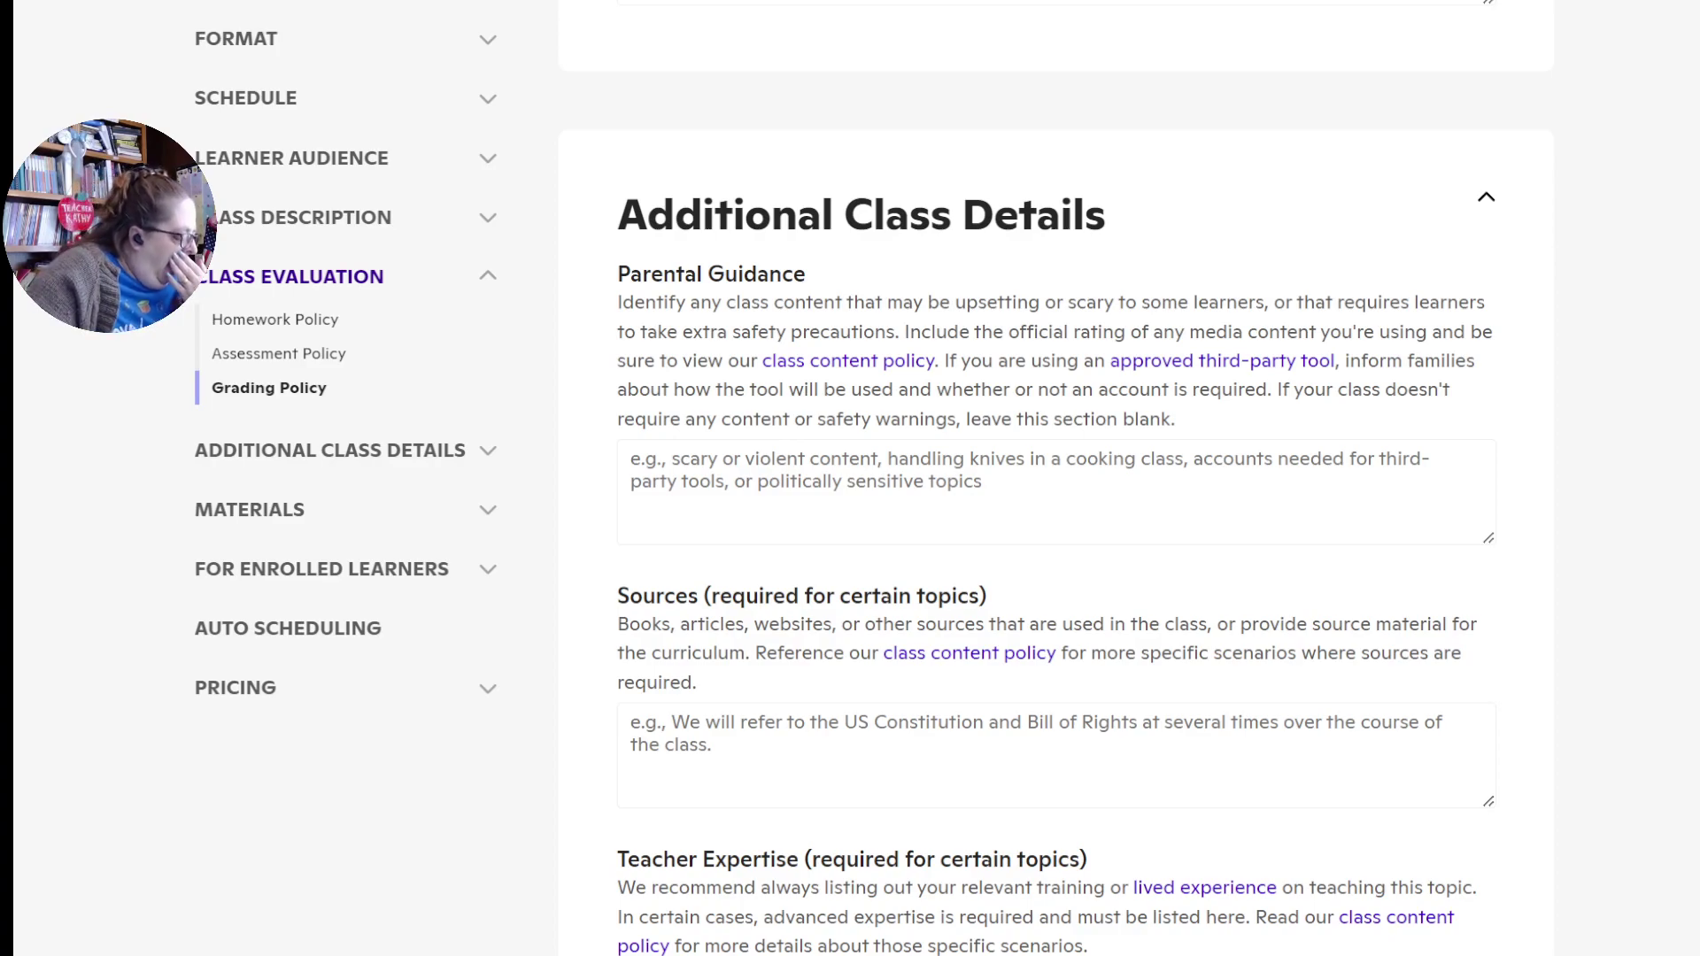
pyautogui.click(664, 732)
pyautogui.write('Parents need to ensure their students complete both the comprehension questions and writing assignments each week.')
pyautogui.scroll(-3, 973, 831)
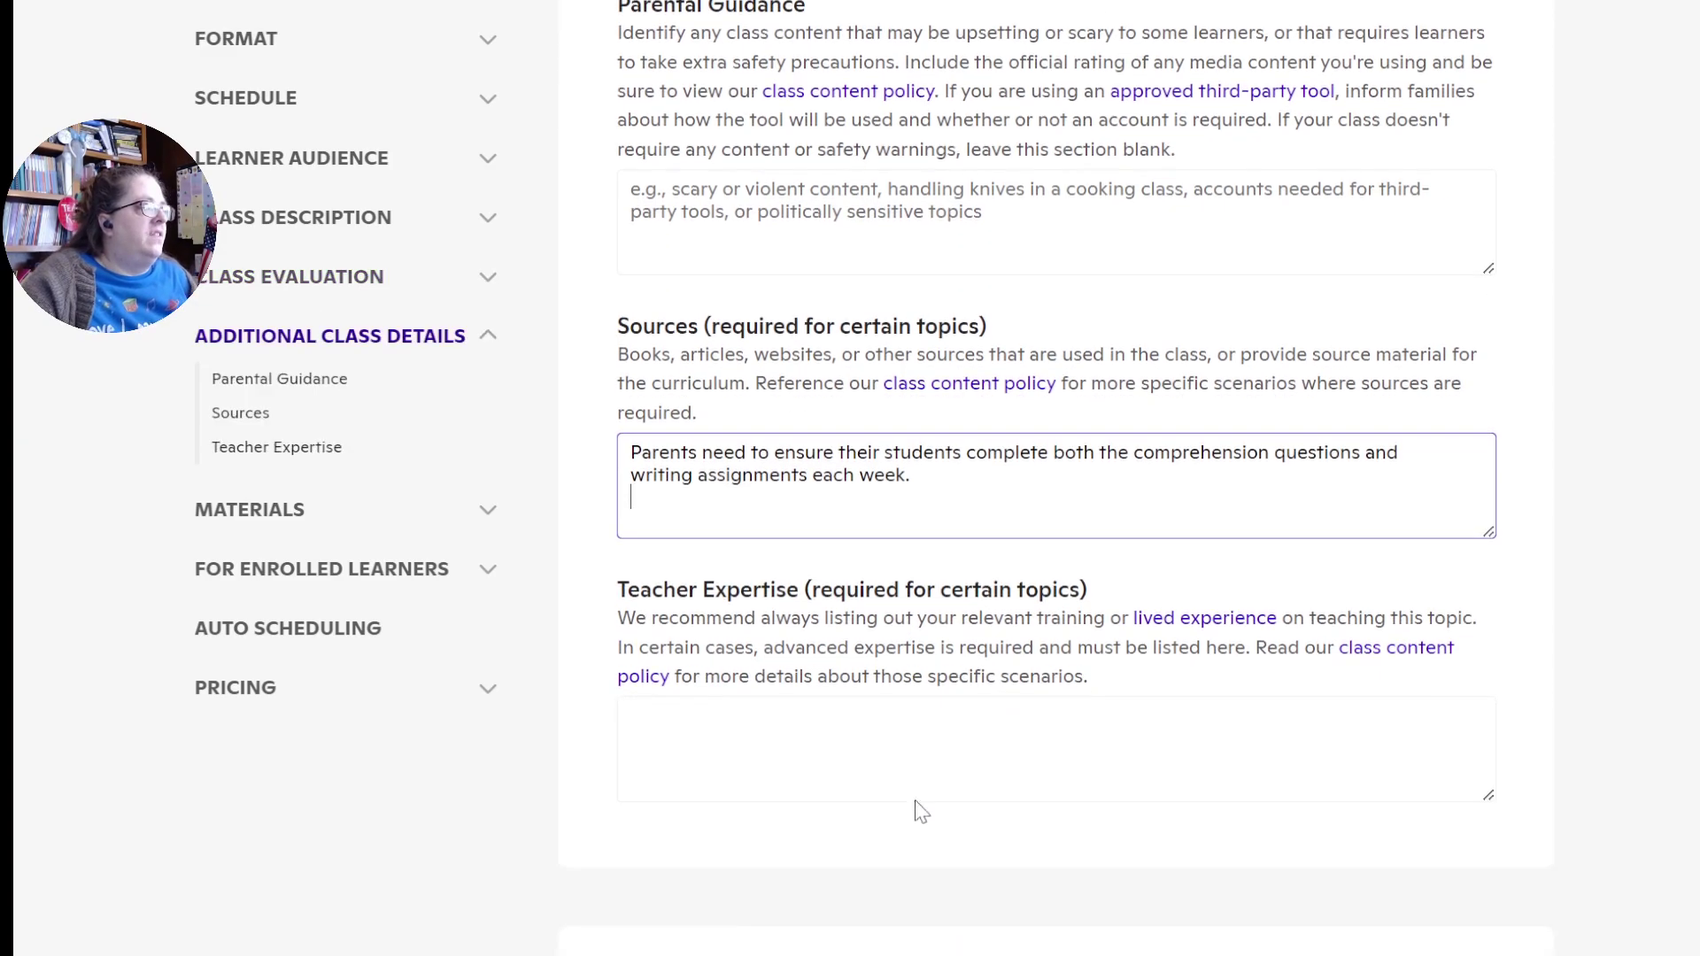
# Fill in Teacher Expertise with a note that students read 3 short stories on science or history, then answer an essay question on their favorite
pyautogui.click(717, 713)
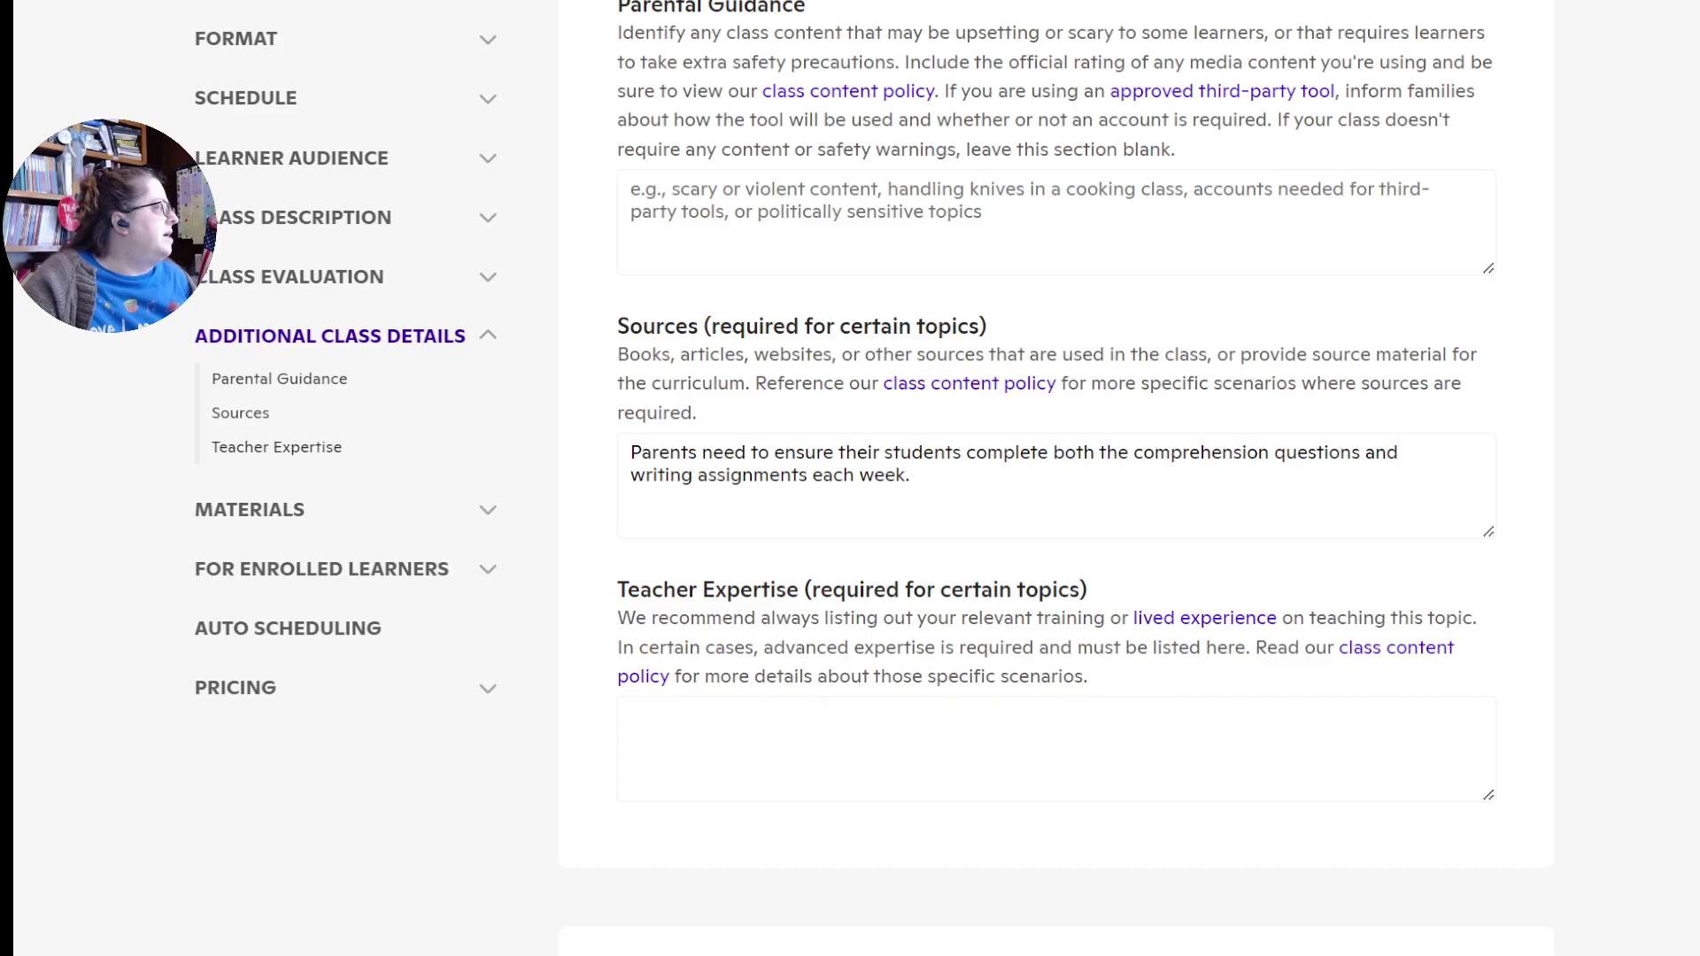
pyautogui.click(800, 748)
pyautogui.write('In this class, students will read 3 short stories with topics from either science or history, then answer an essay question of their favorite story they read.')
pyautogui.scroll(-1, 921, 885)
# Add Kahoot as an Outschool-approved external resource in the Materials section
pyautogui.scroll(-5, 921, 888)
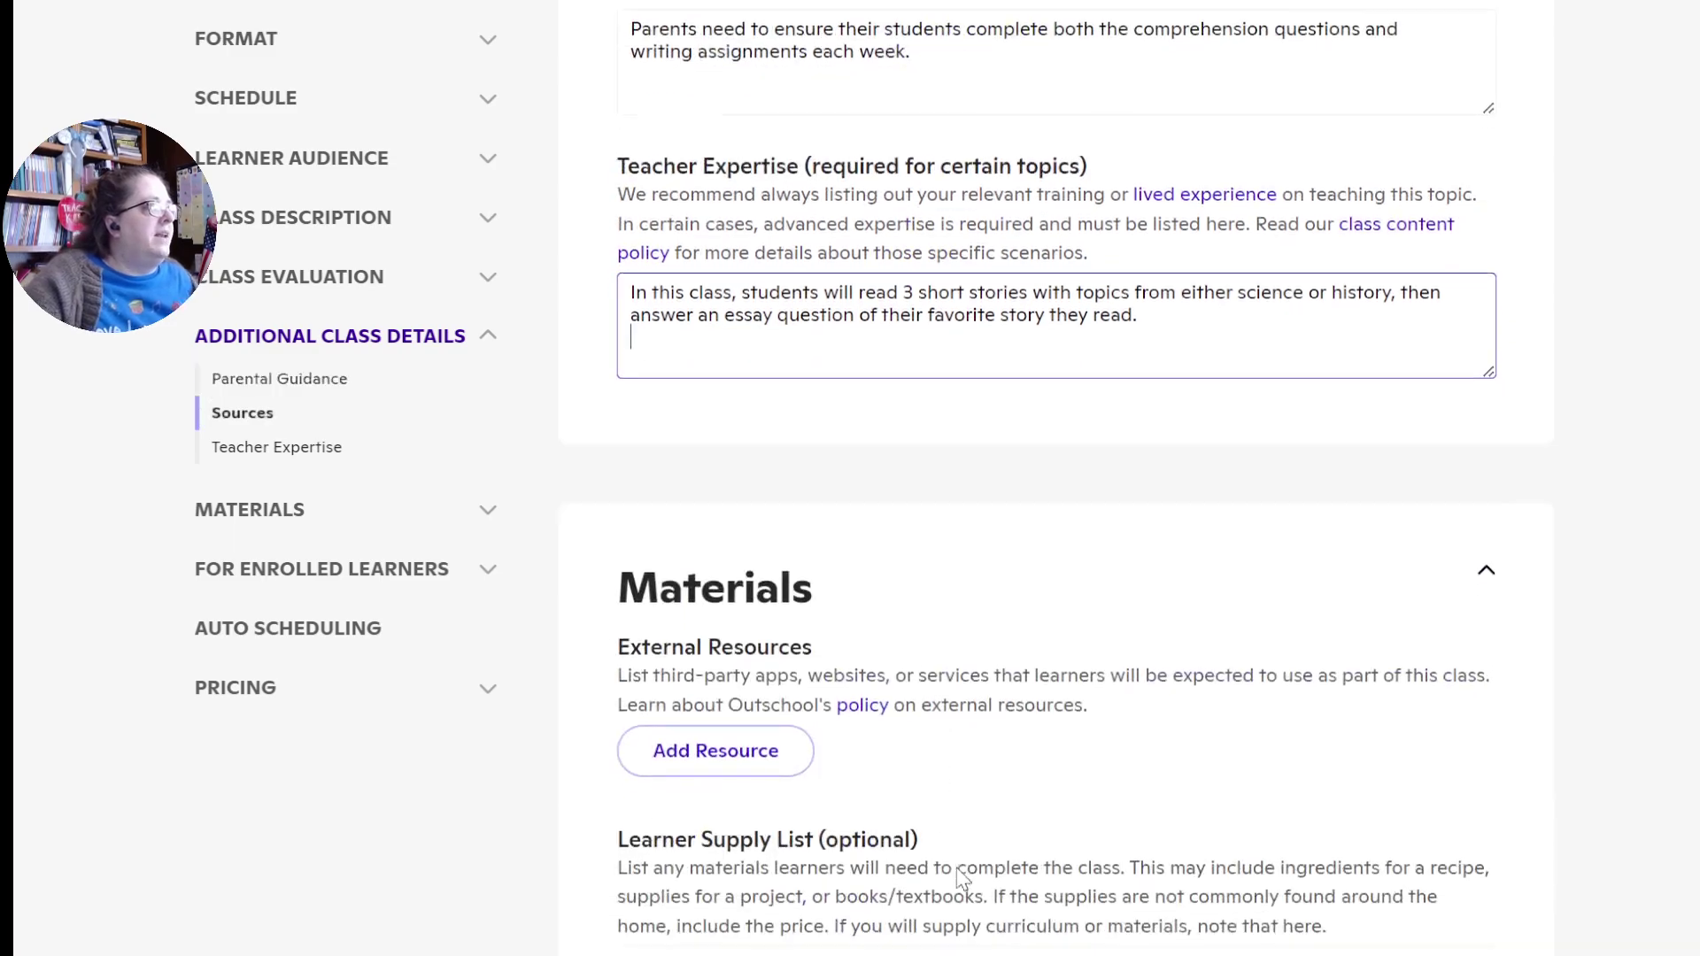
pyautogui.click(762, 500)
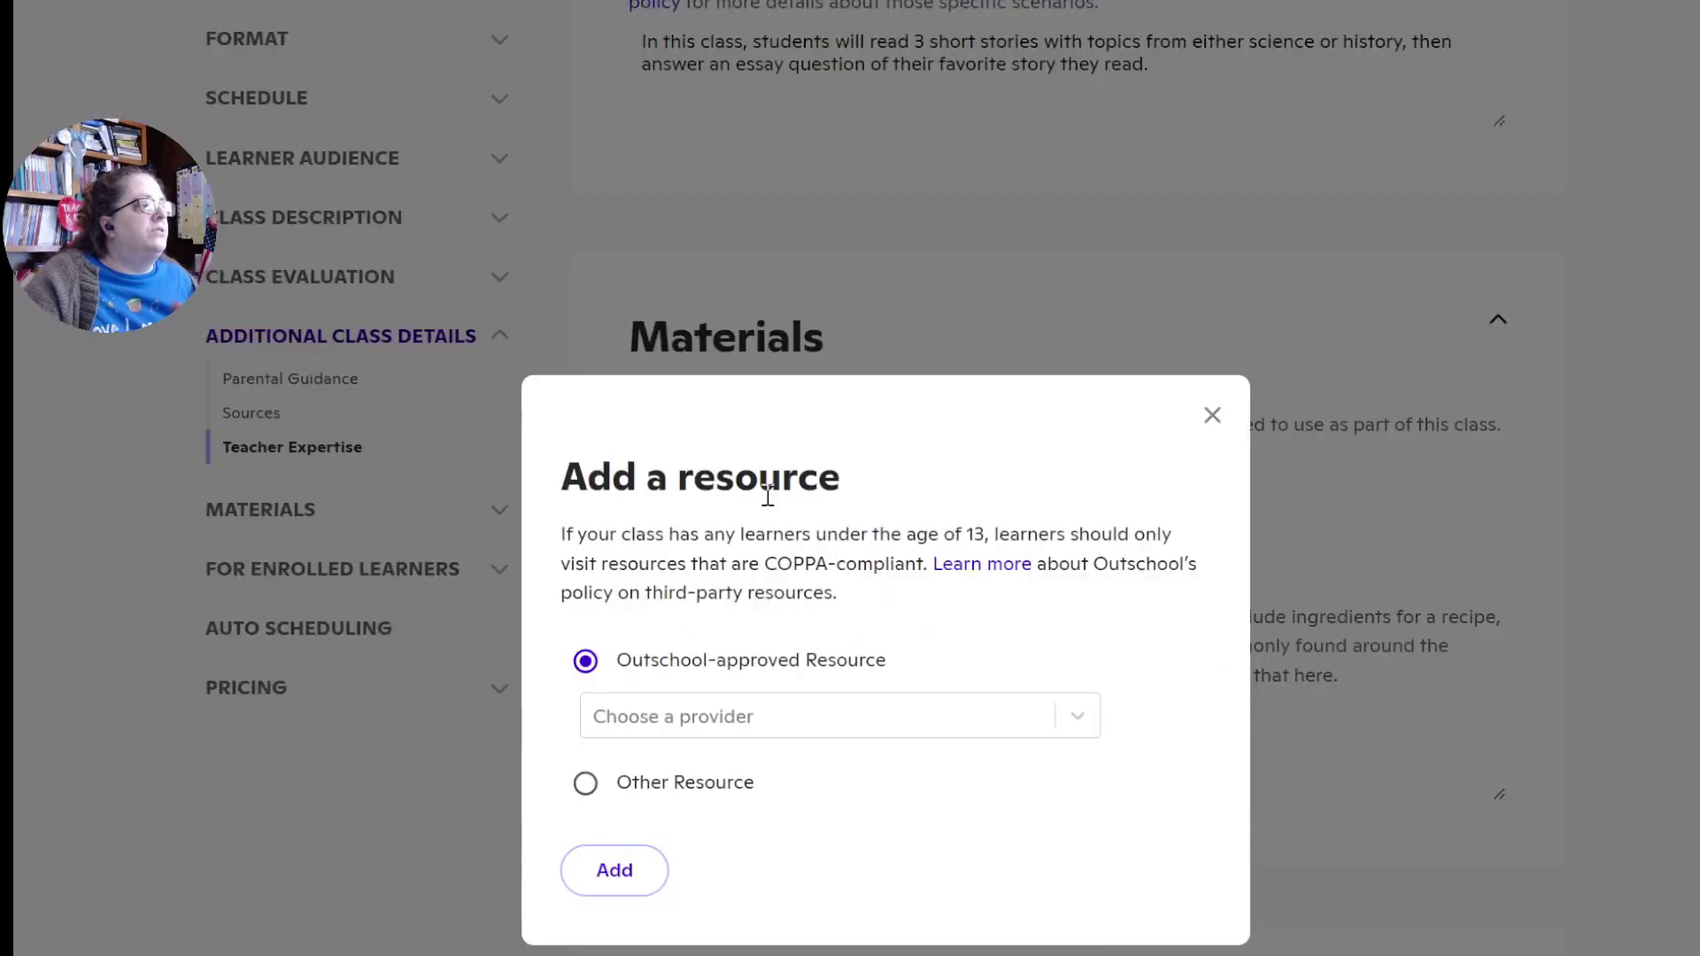
pyautogui.click(731, 727)
pyautogui.scroll(-3, 867, 914)
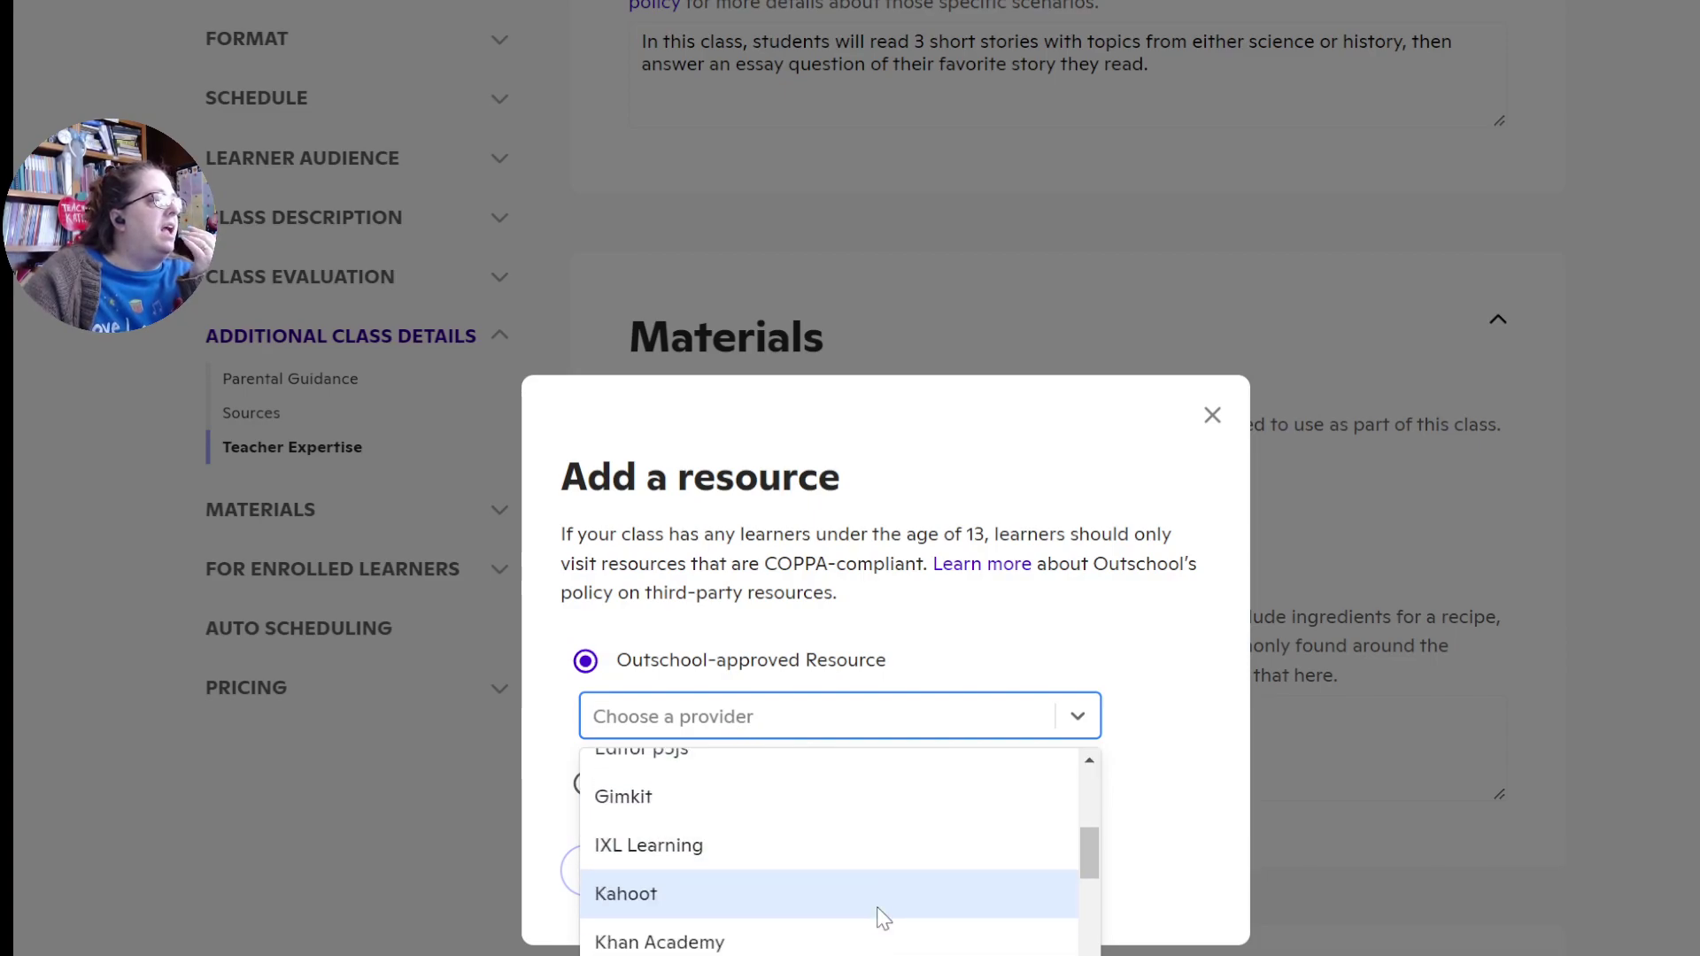
pyautogui.click(867, 897)
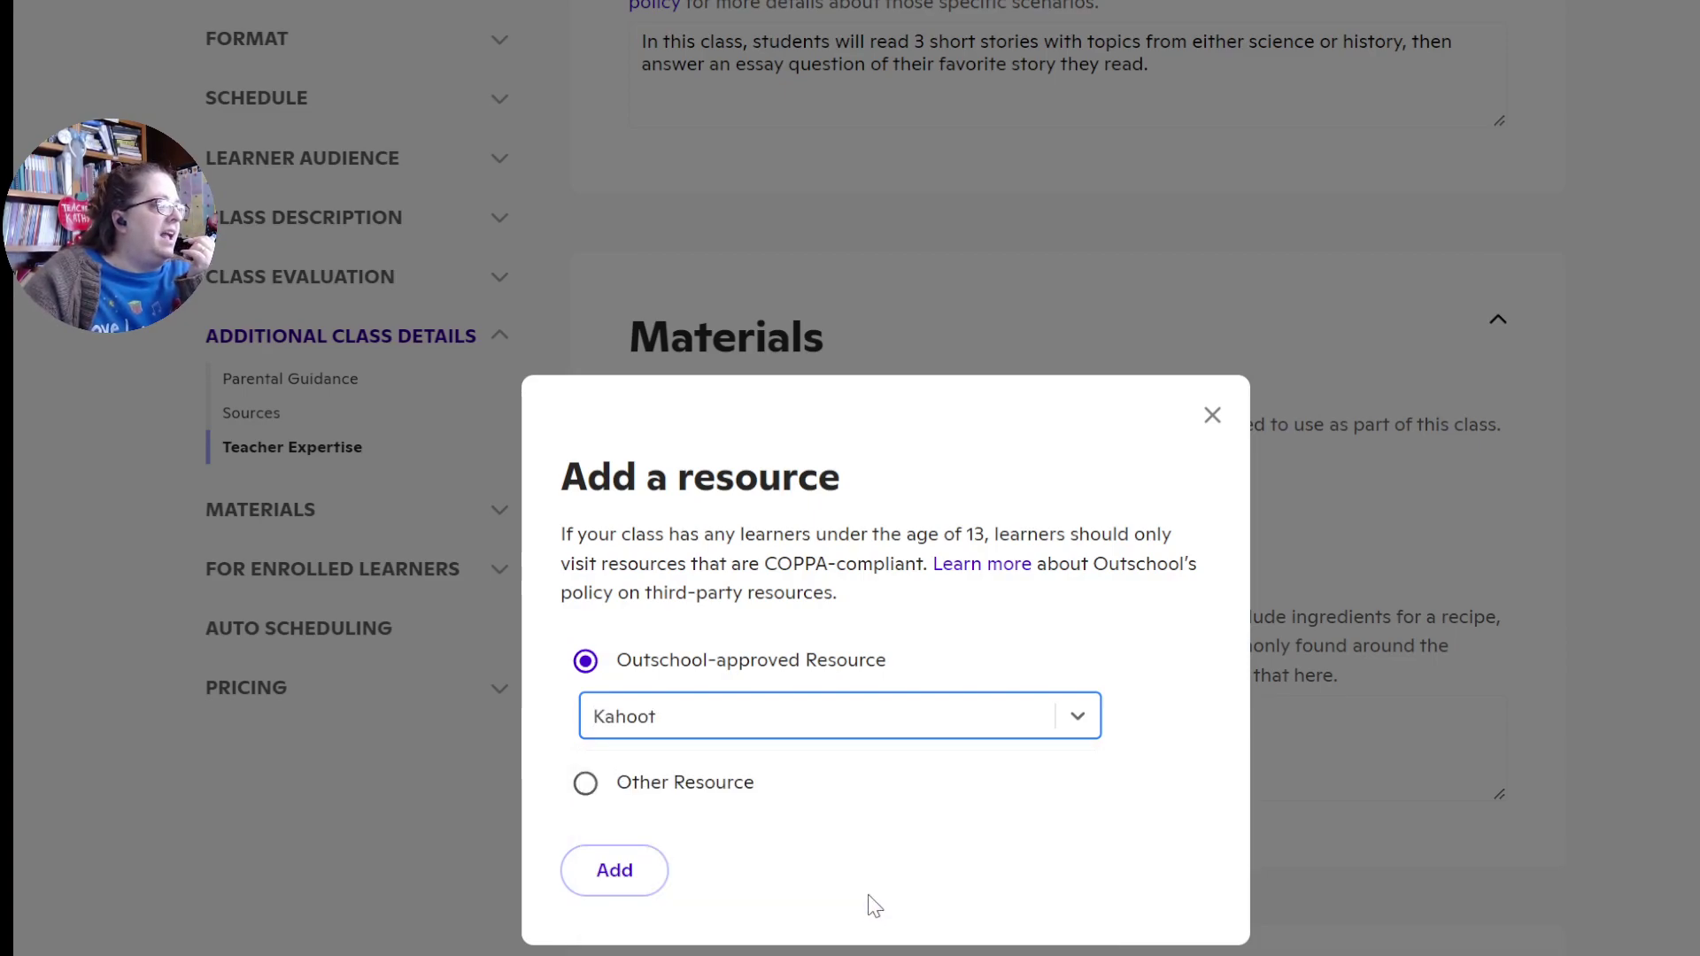
pyautogui.click(612, 872)
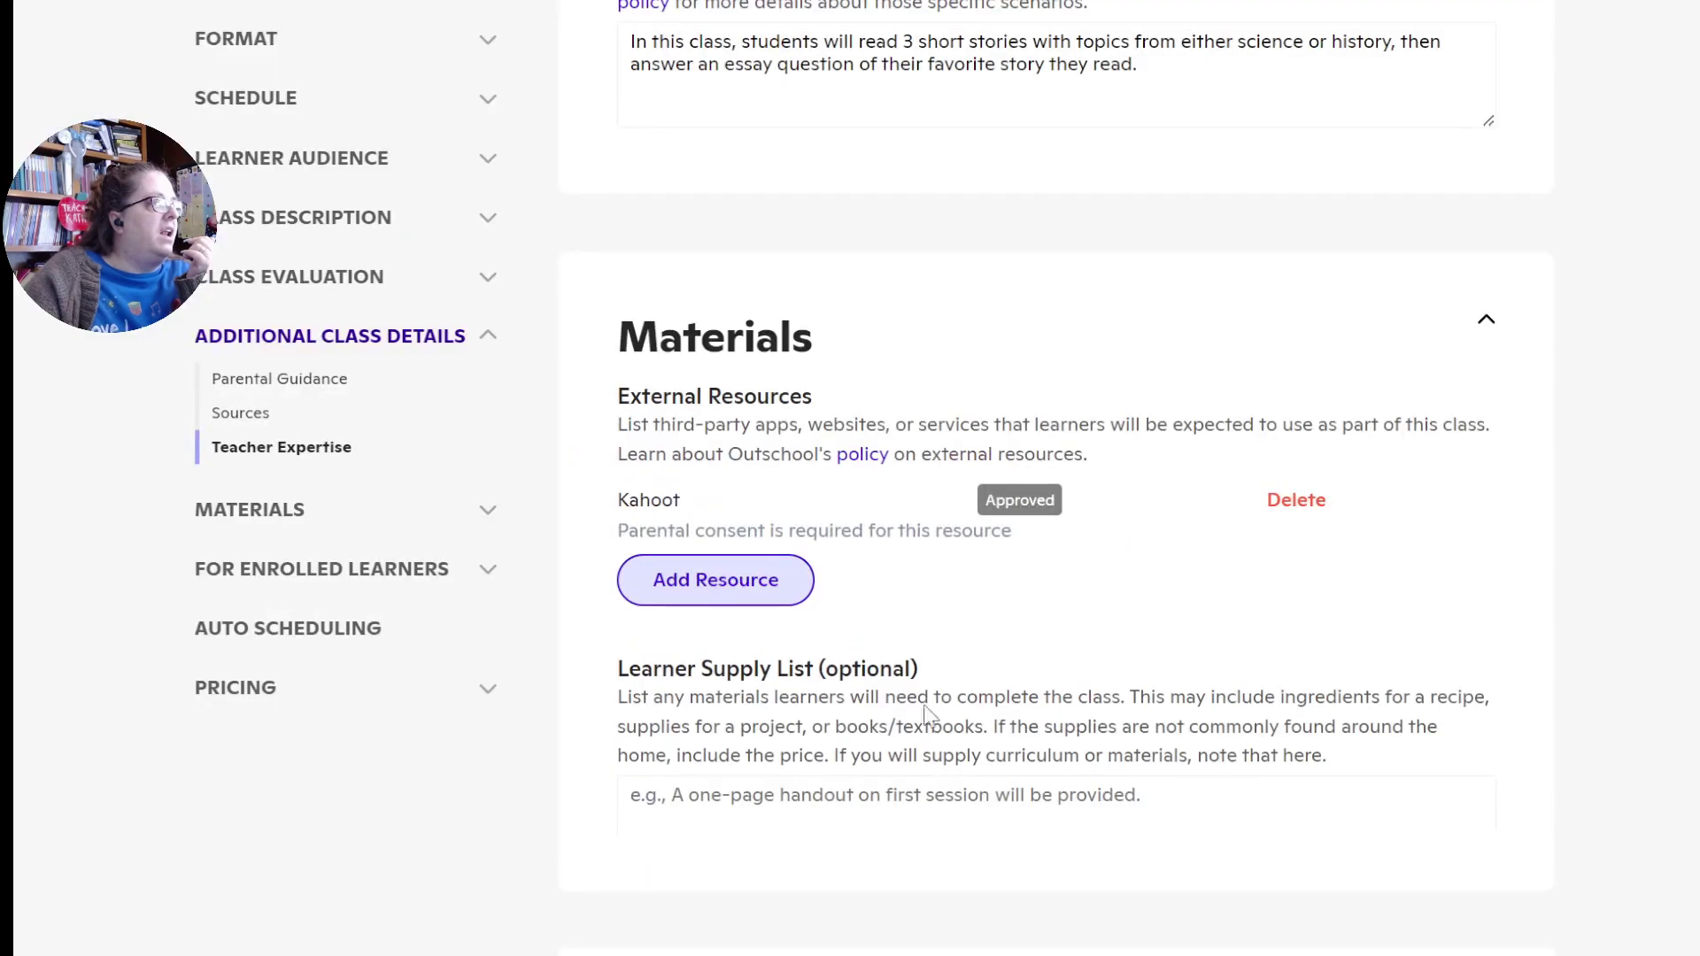
# Add Blooket.com as an Other Resource under External Resources, filling in its provider name and URL
pyautogui.click(708, 586)
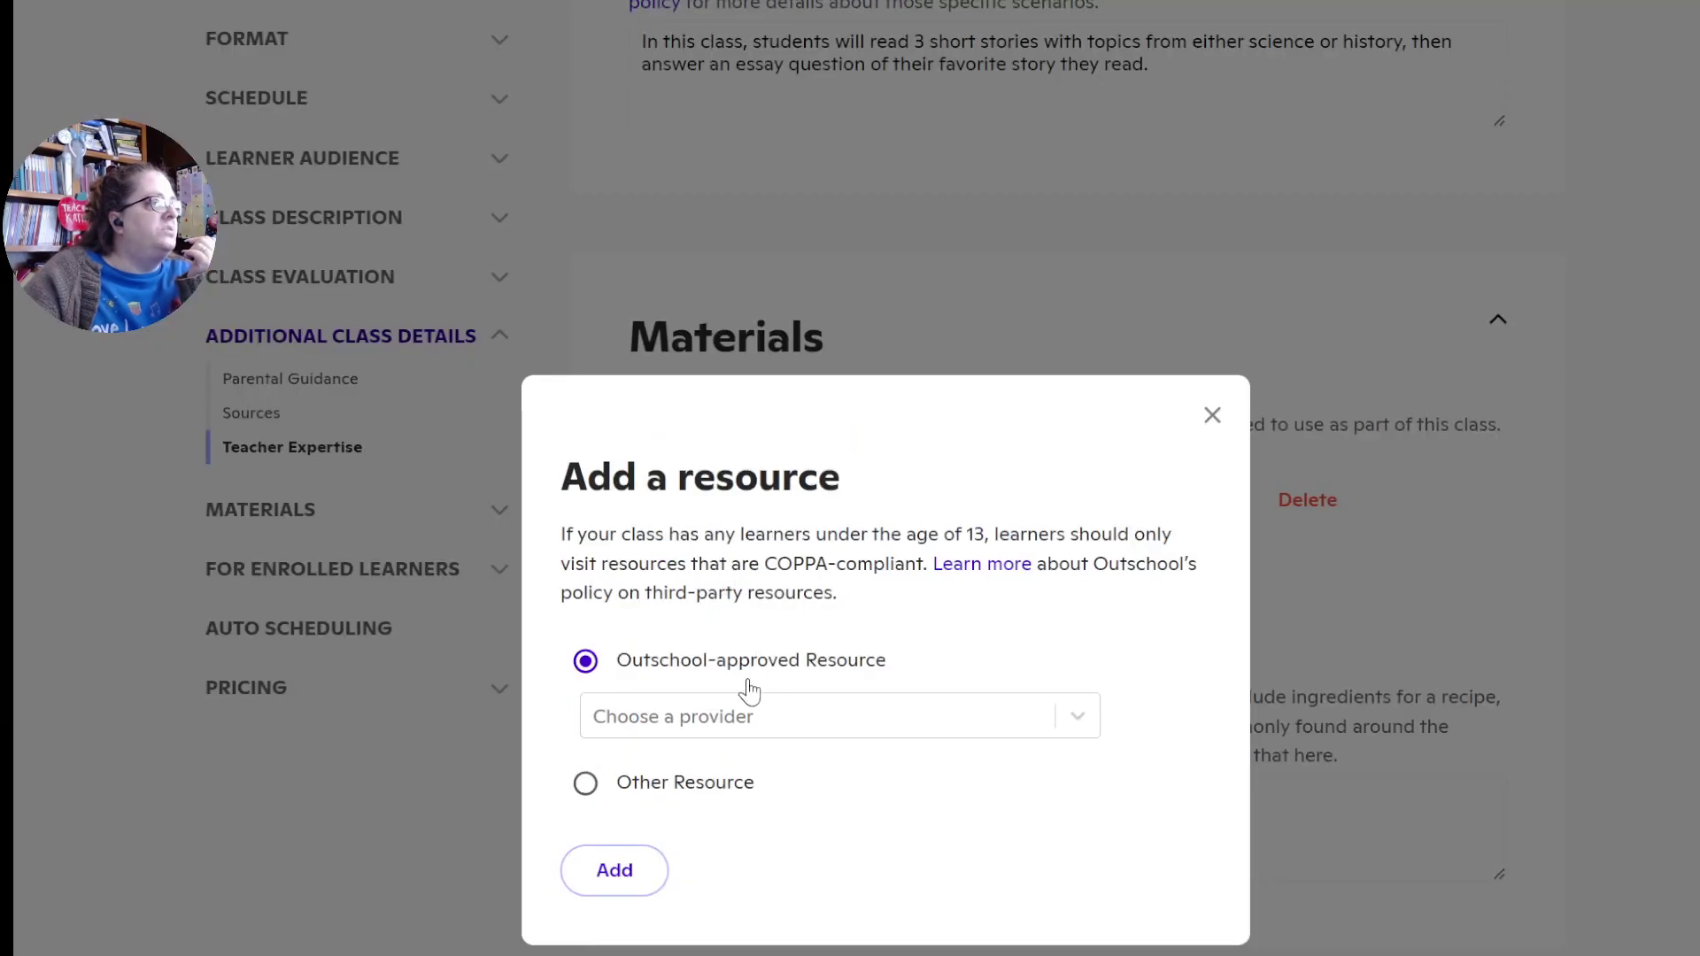
pyautogui.click(854, 720)
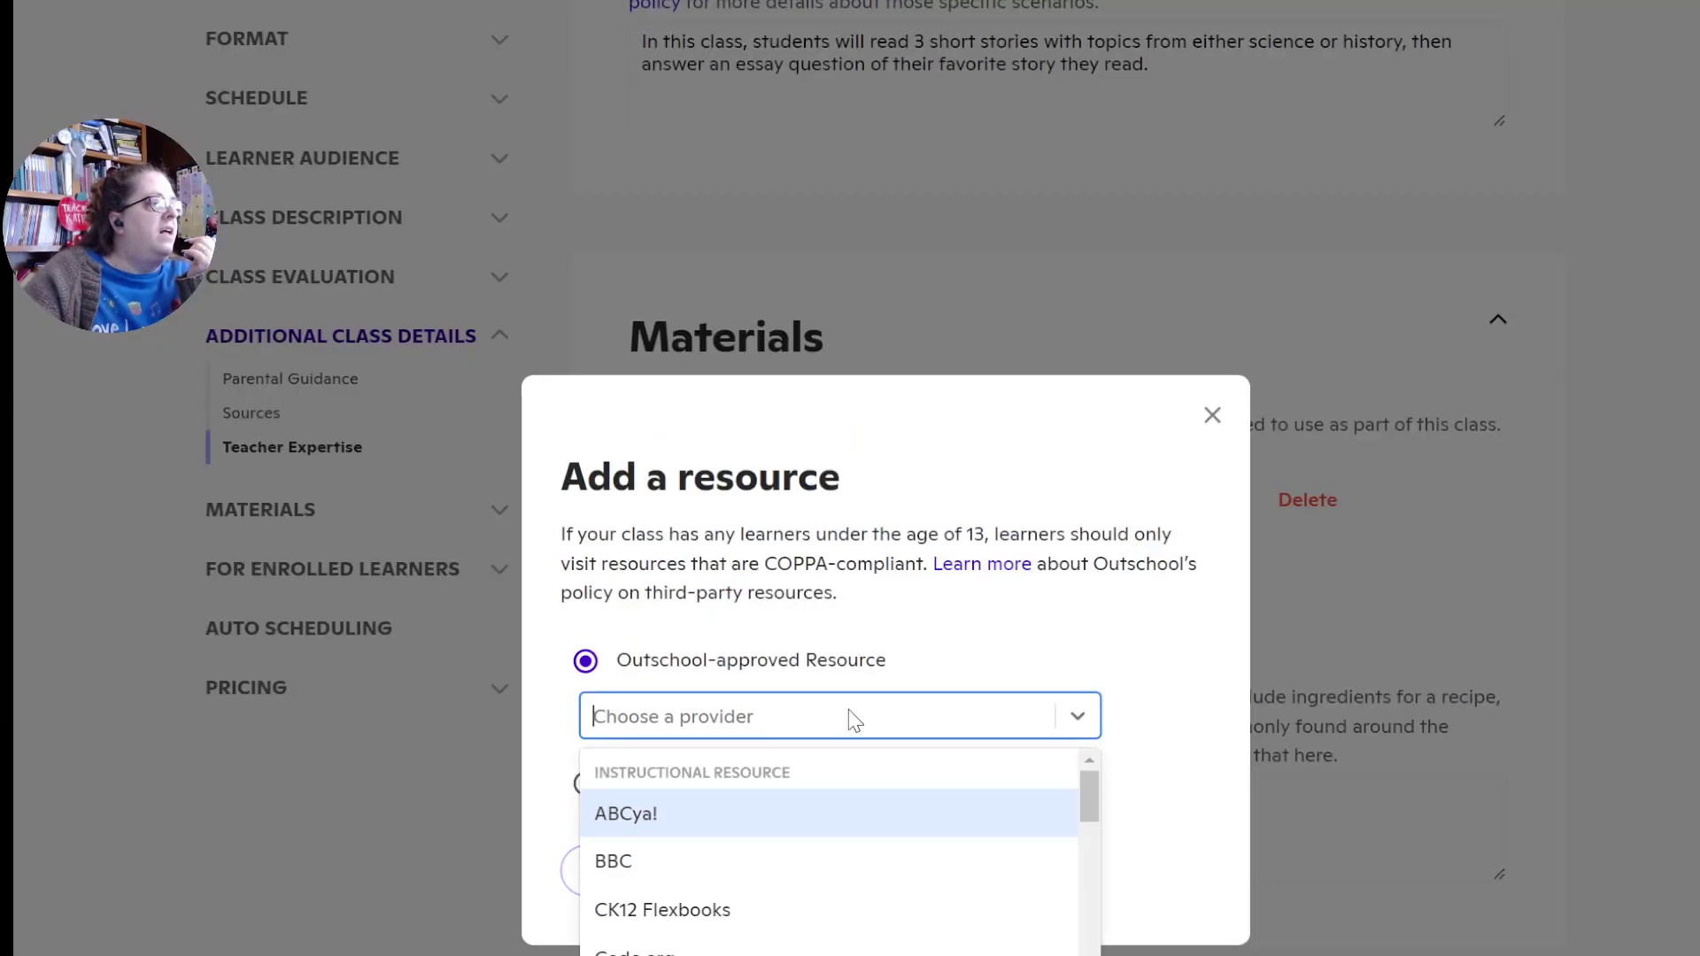
pyautogui.click(854, 721)
pyautogui.click(584, 784)
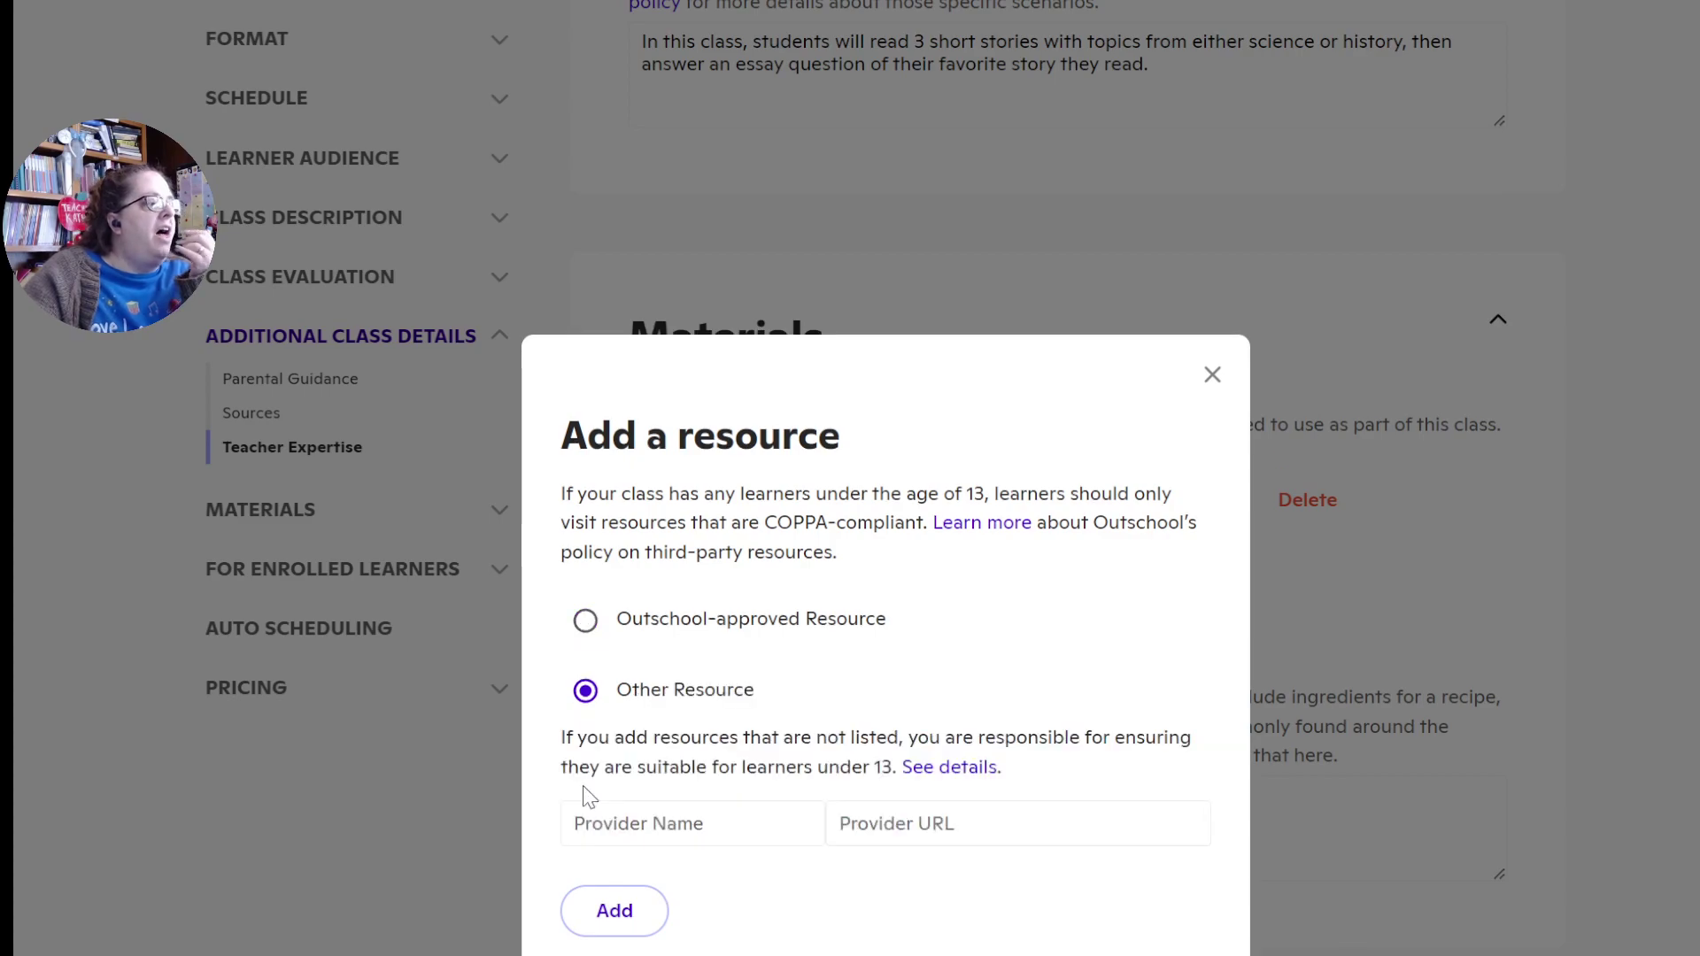
pyautogui.click(696, 821)
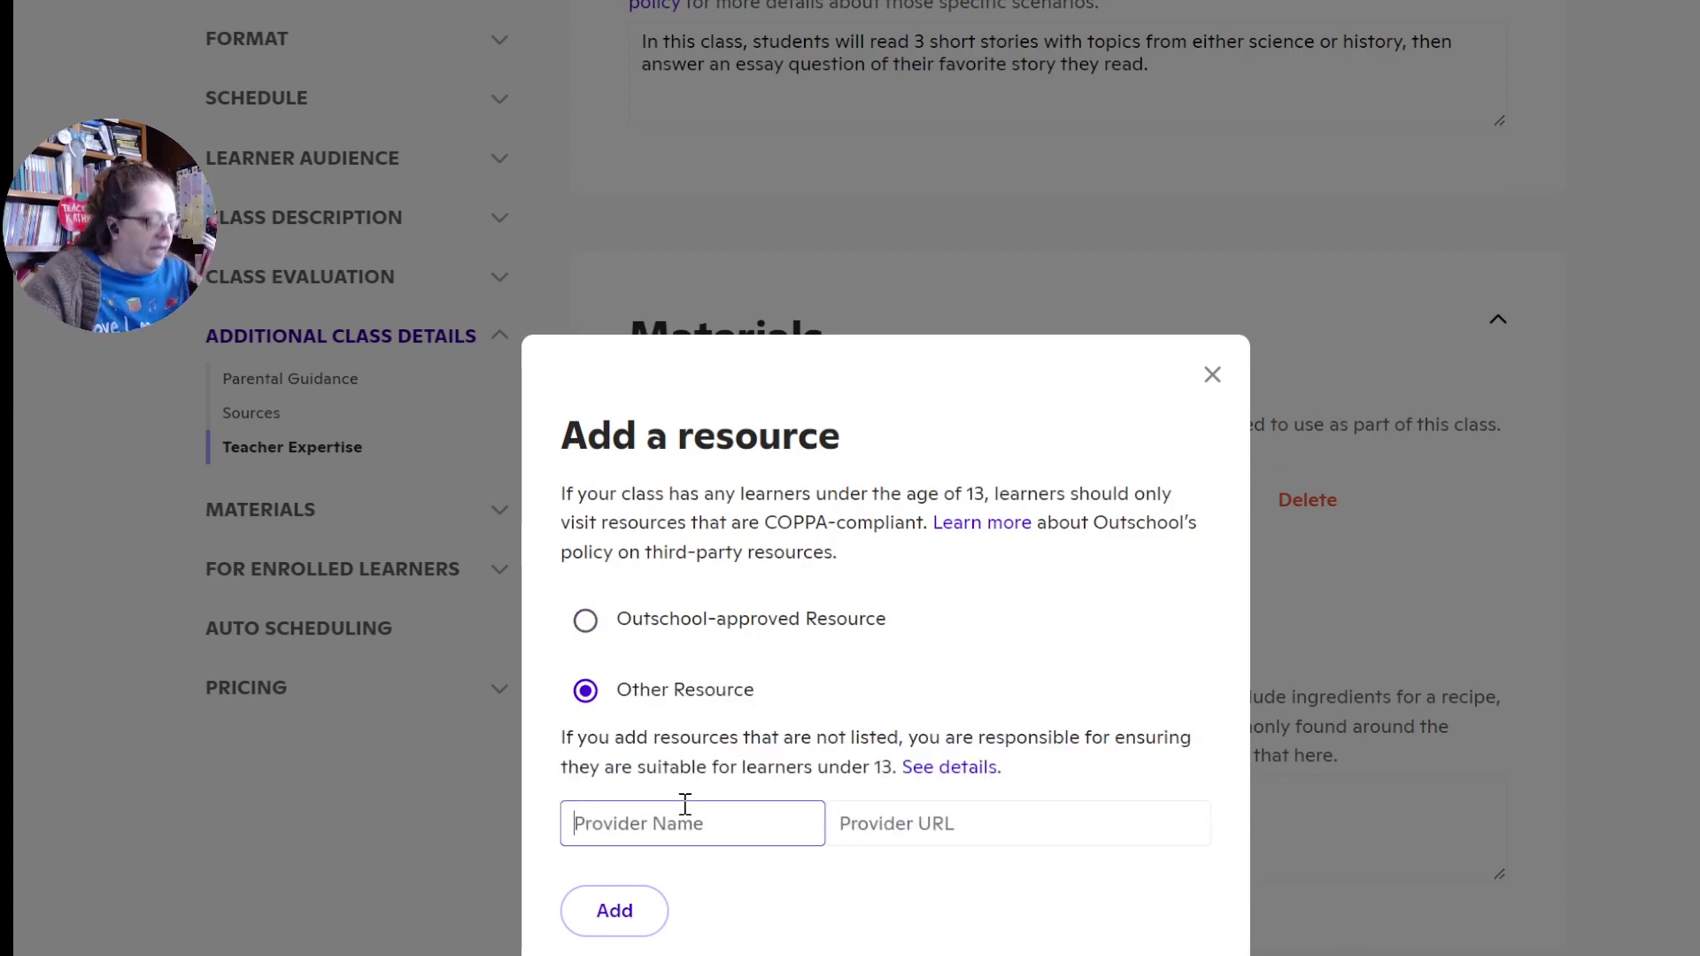
pyautogui.write('Blooket.com')
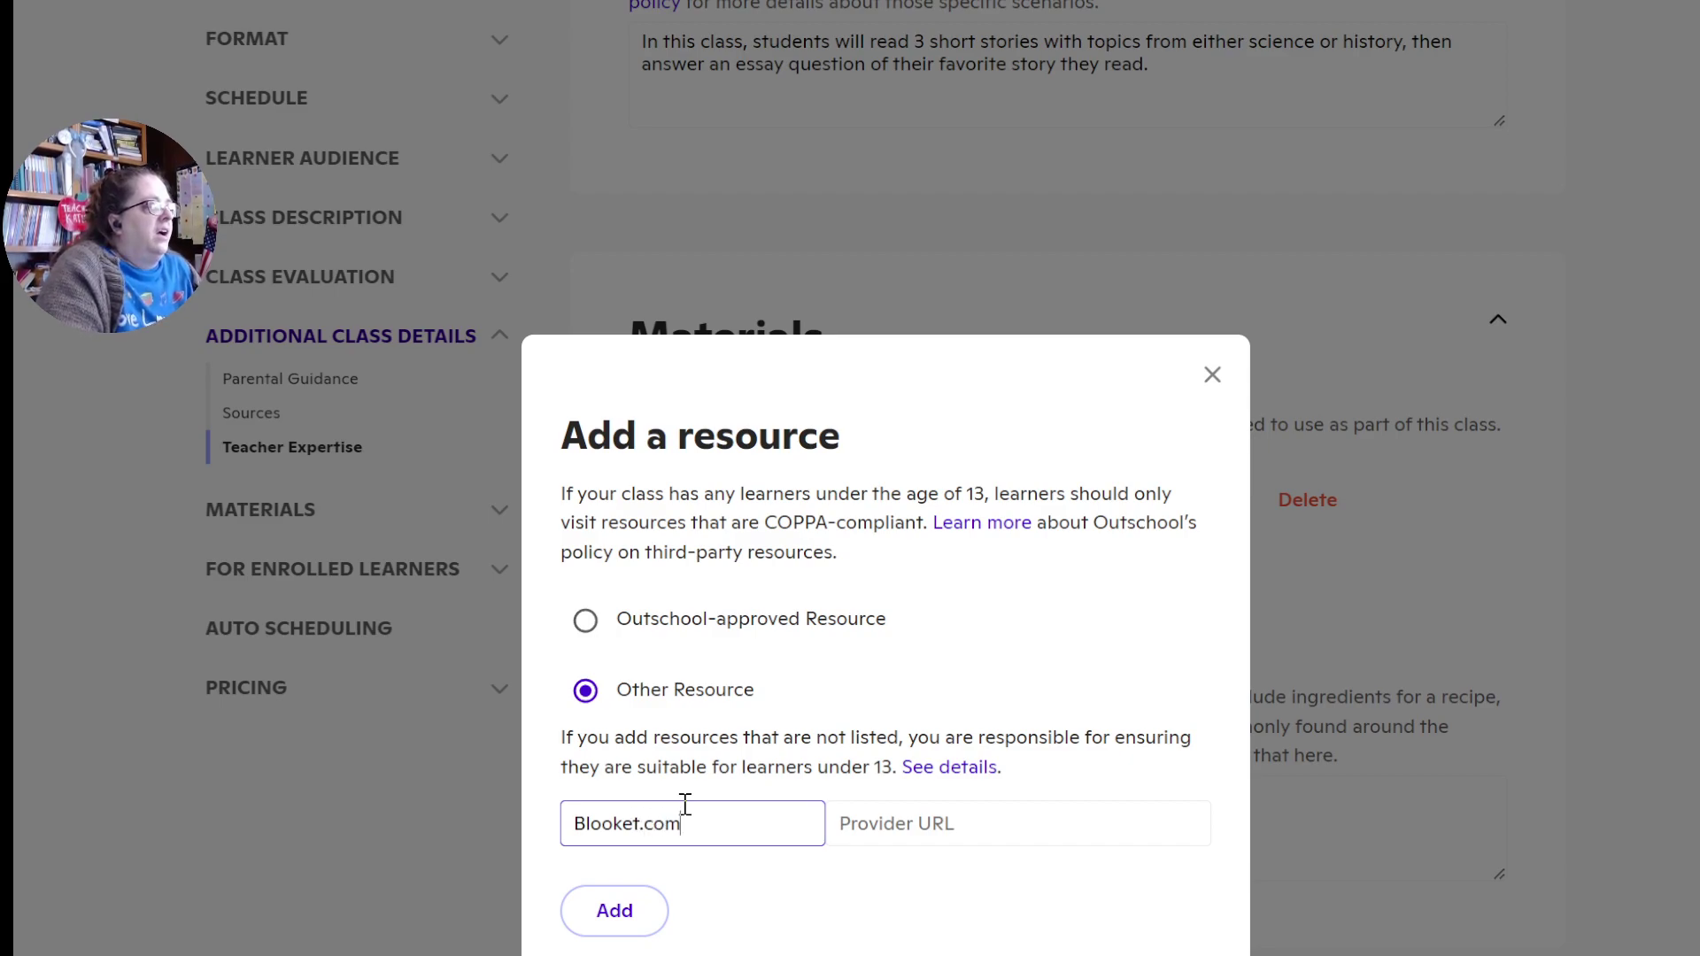
pyautogui.press('Tab')
pyautogui.write('Bl')
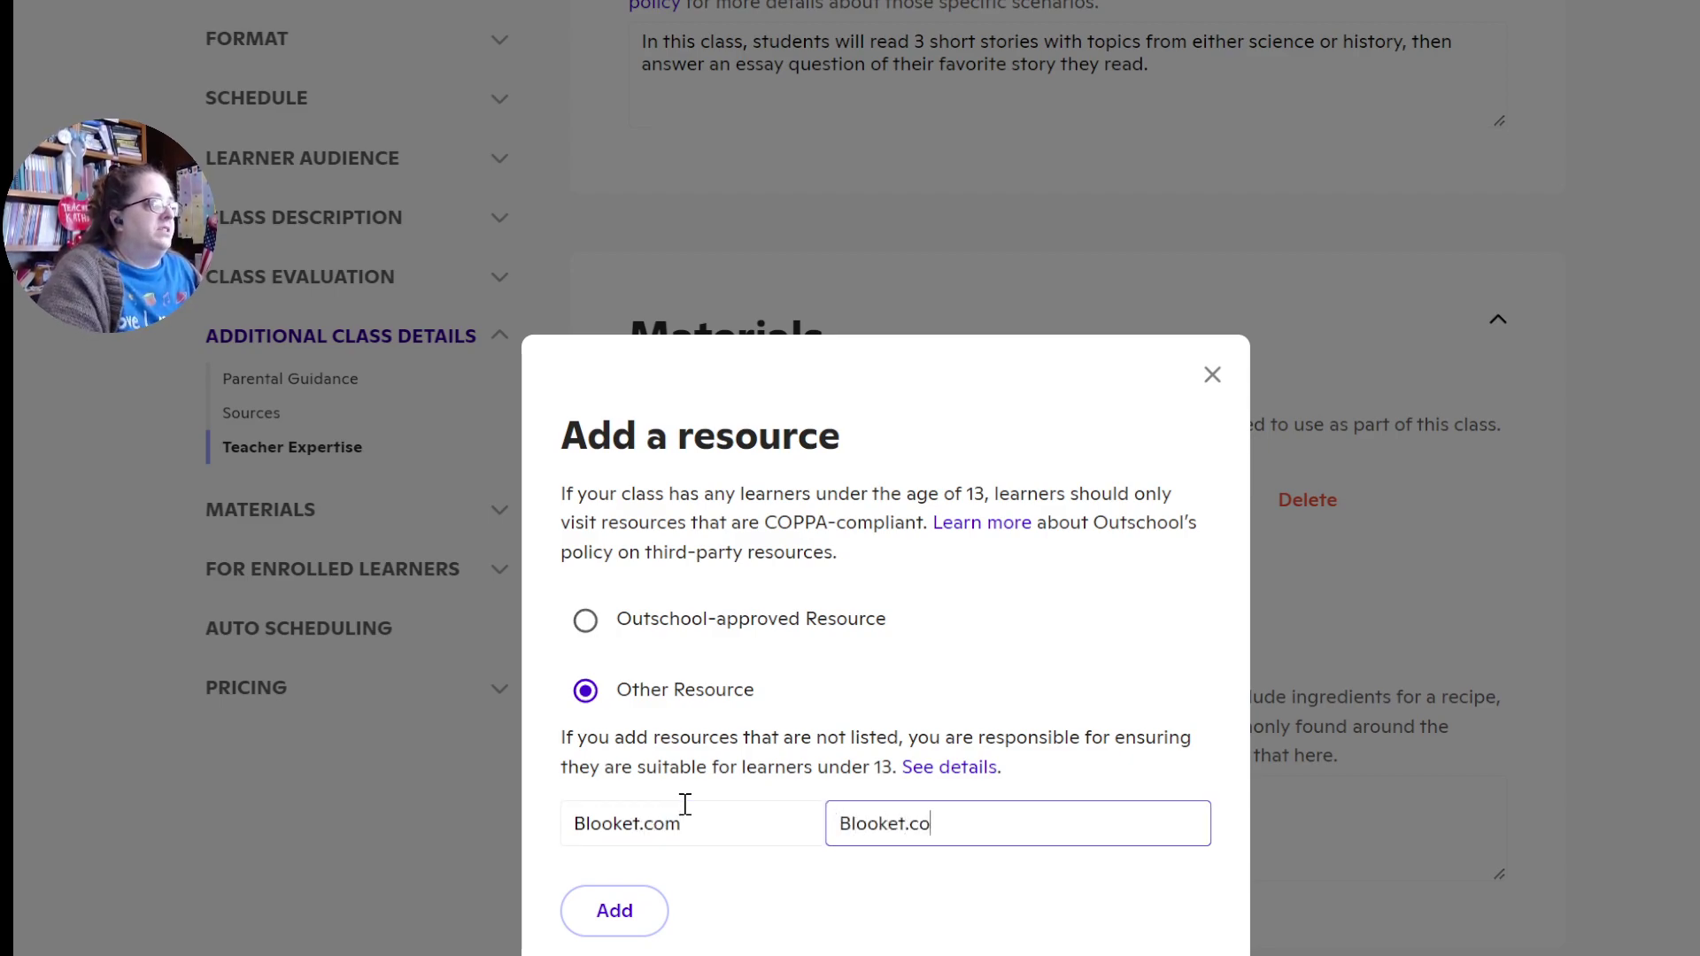
pyautogui.click(615, 910)
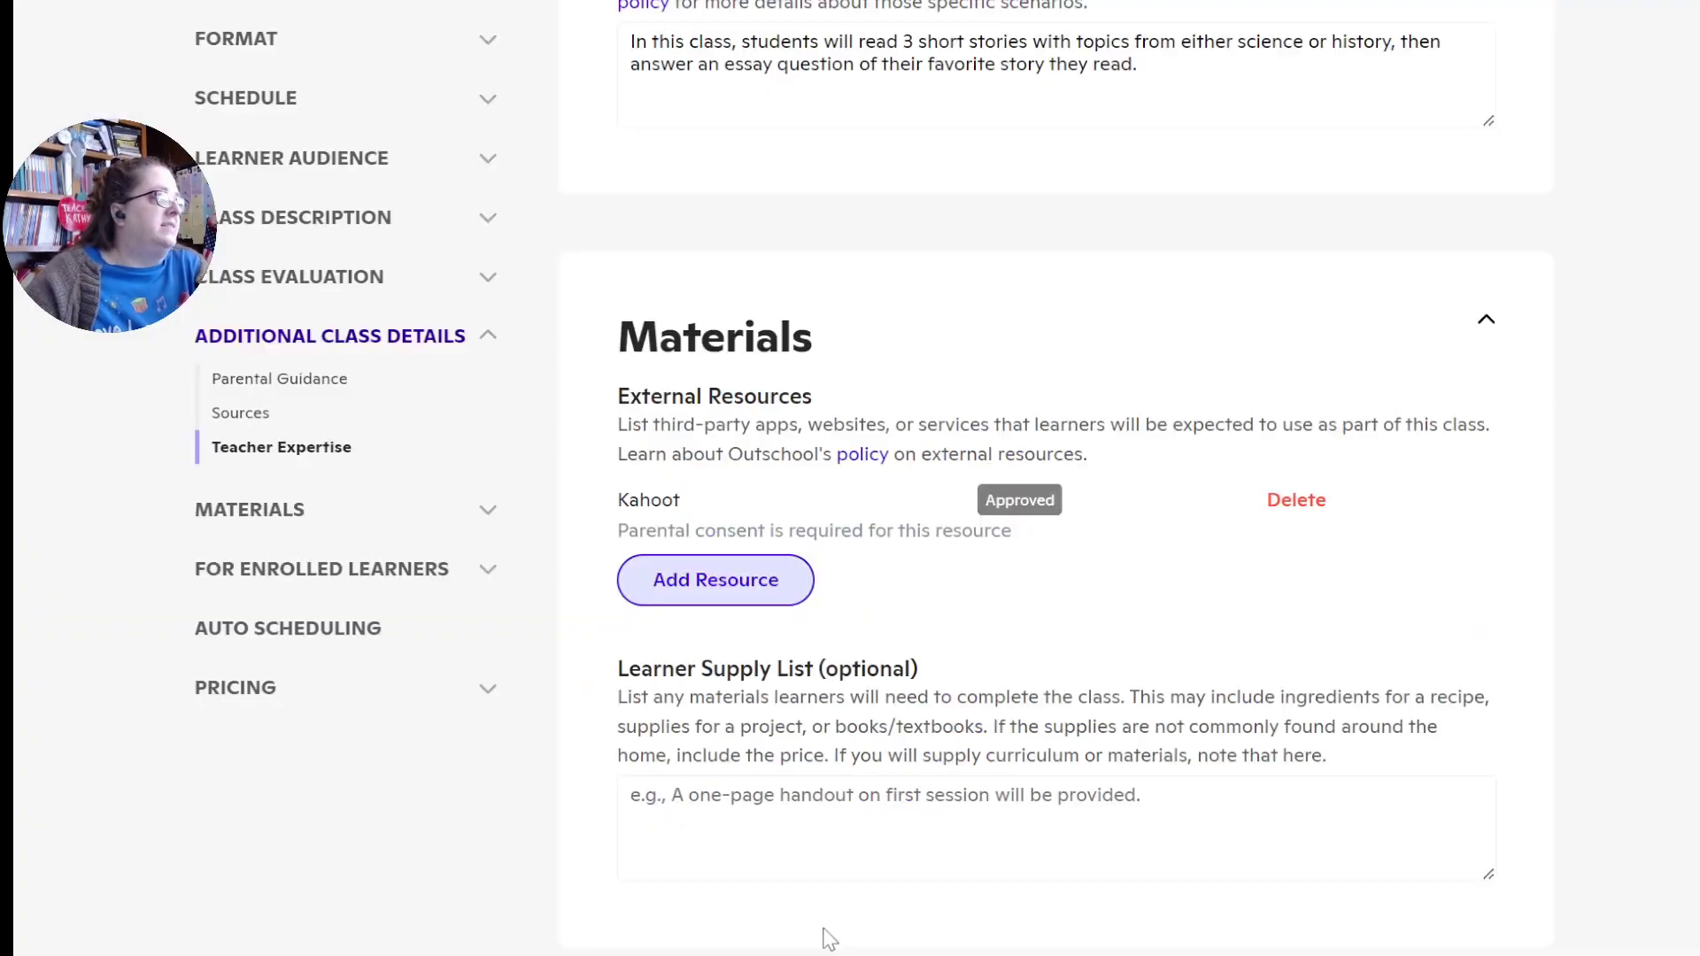
# Enter "Paper, pencil" in the Learner Supply List
pyautogui.scroll(-3, 963, 906)
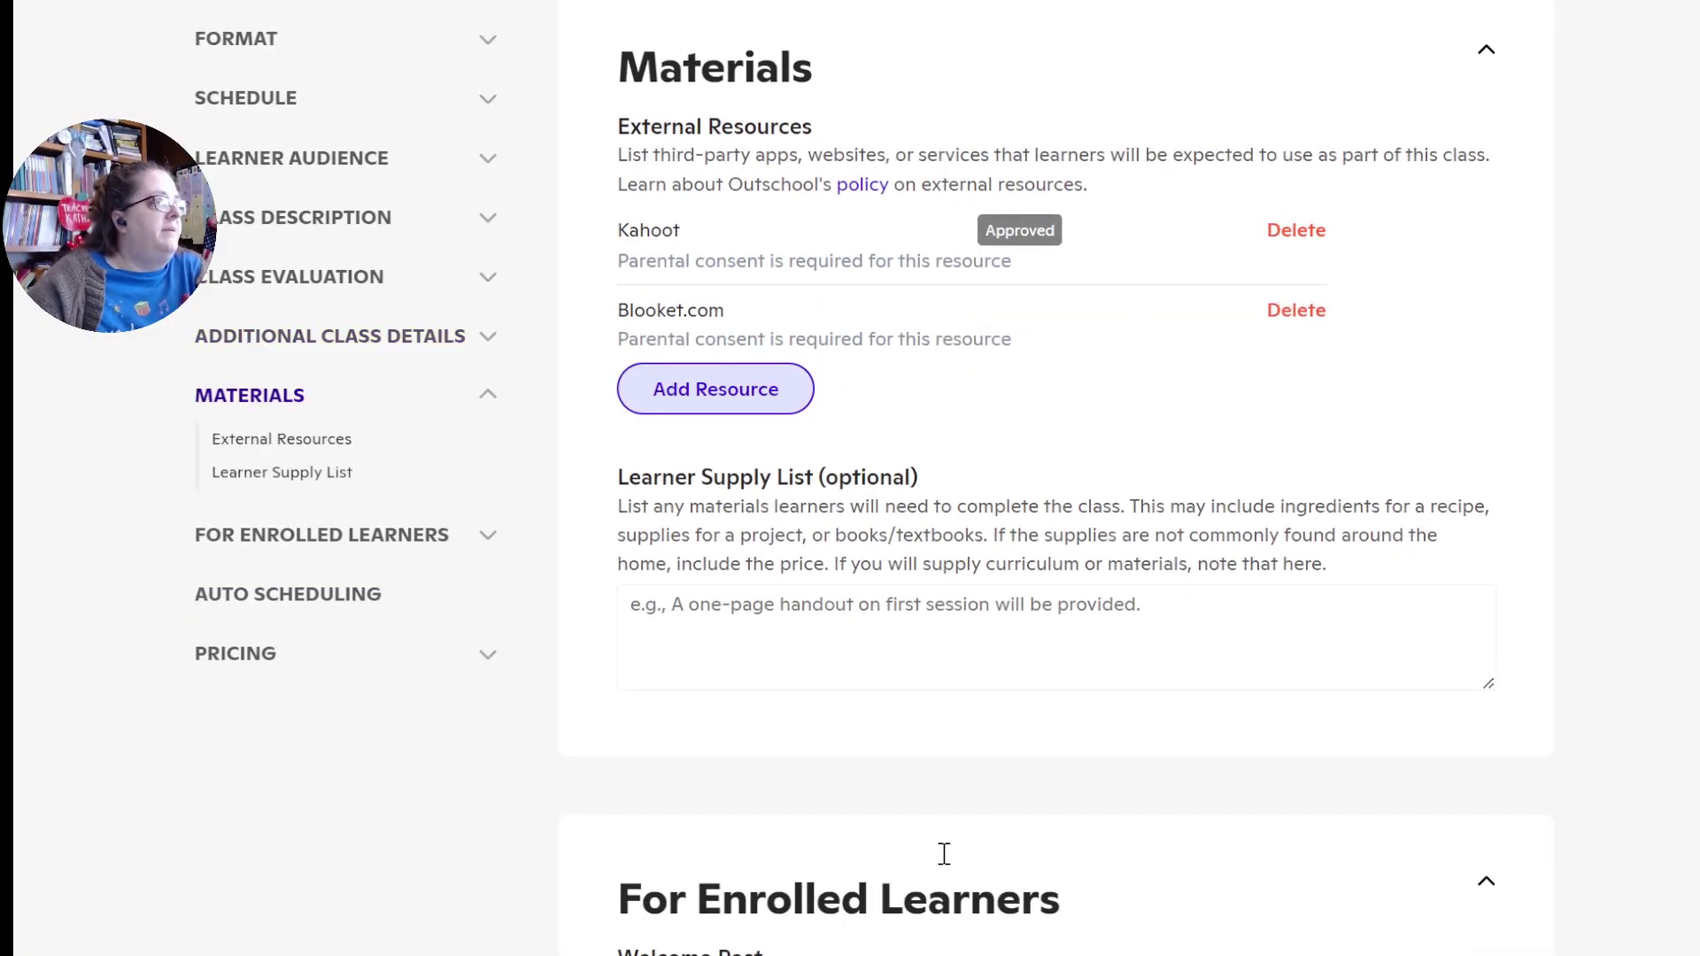
pyautogui.click(717, 620)
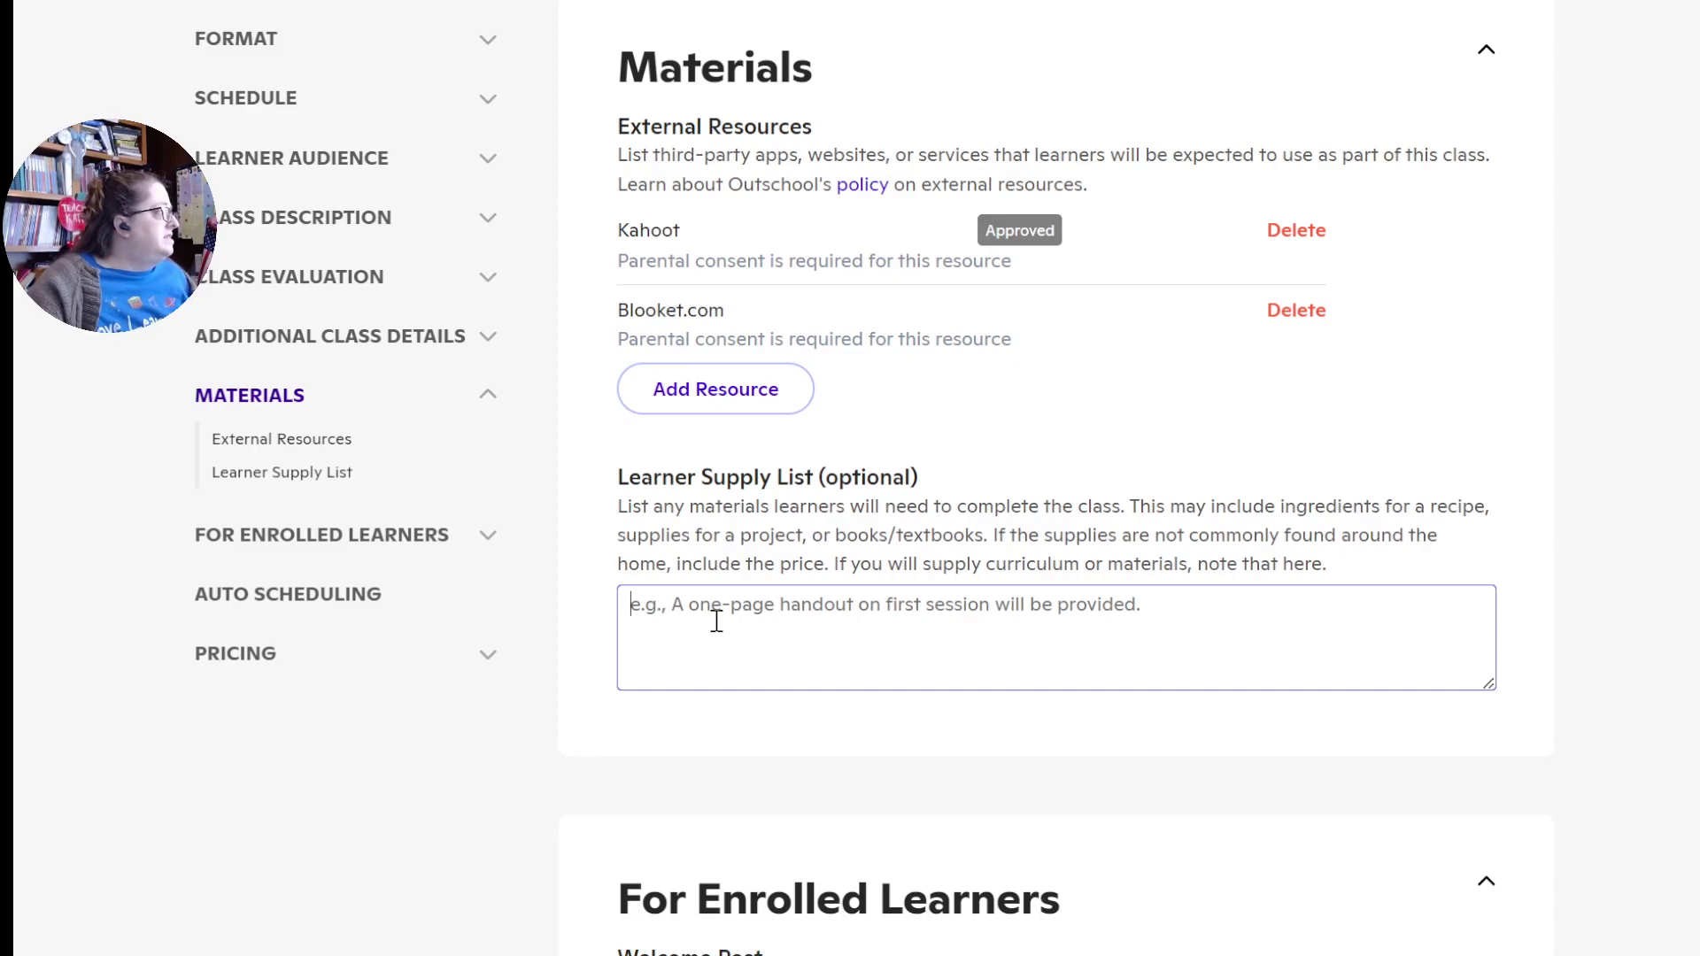
pyautogui.write('Paper, pencil')
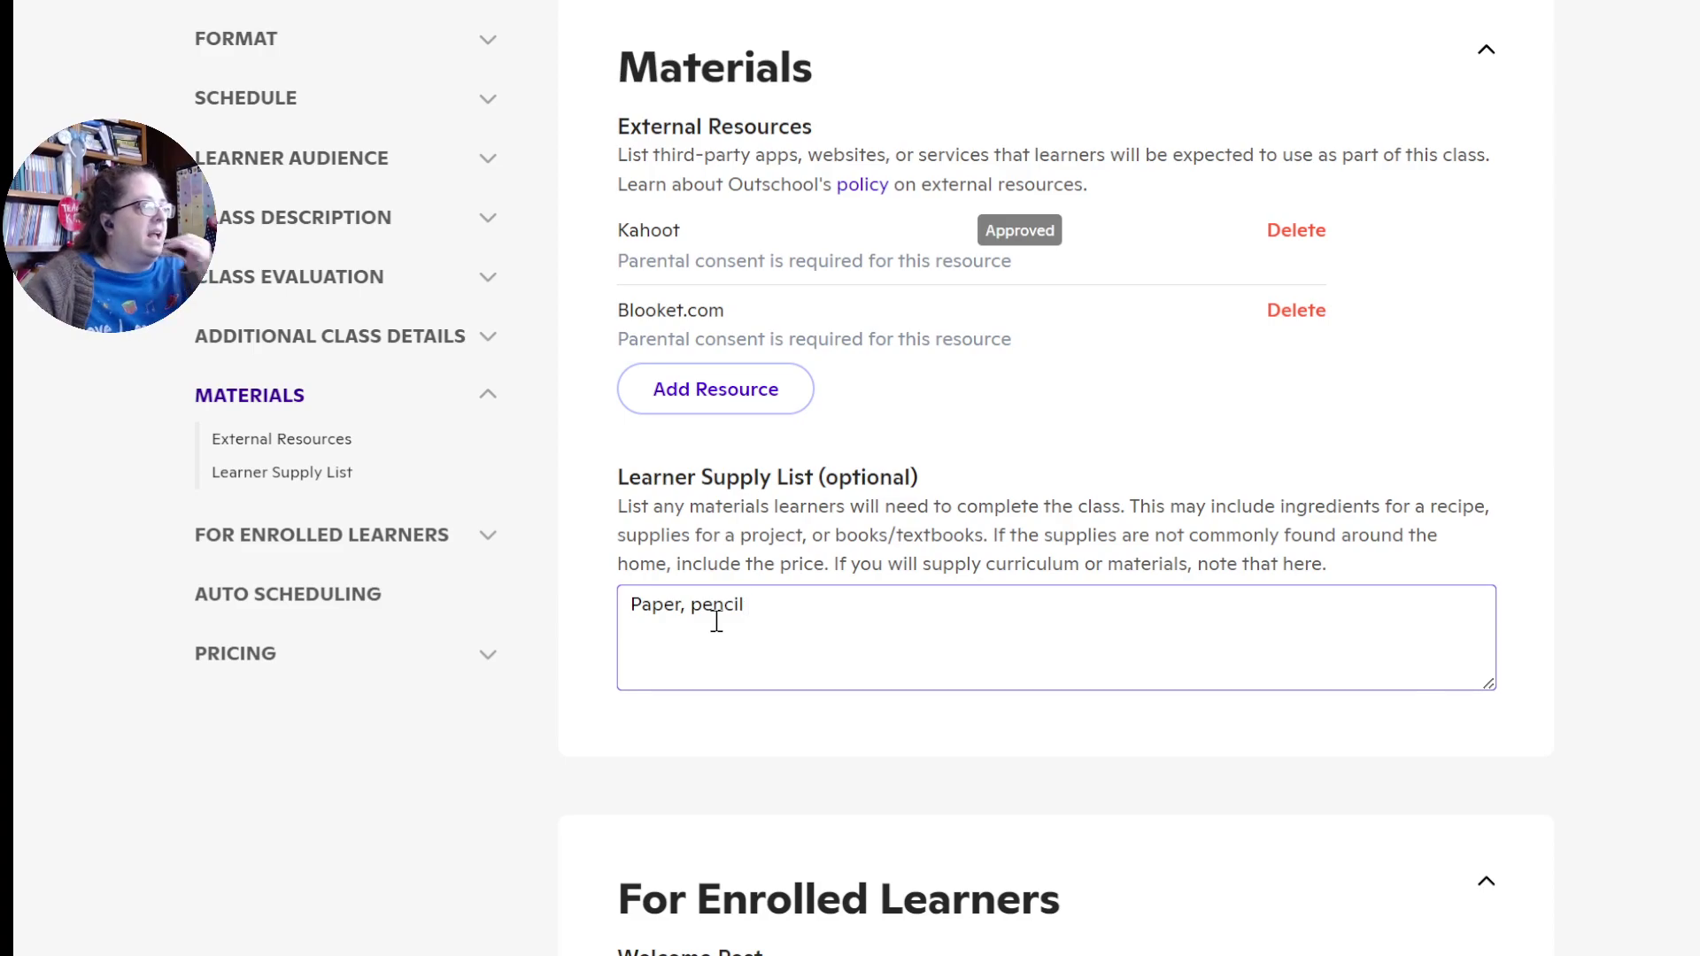
# Review the Welcome Post for enrolled learners, highlighting the sentence that invites them to share any background or questions in the topic area
pyautogui.scroll(-5, 770, 647)
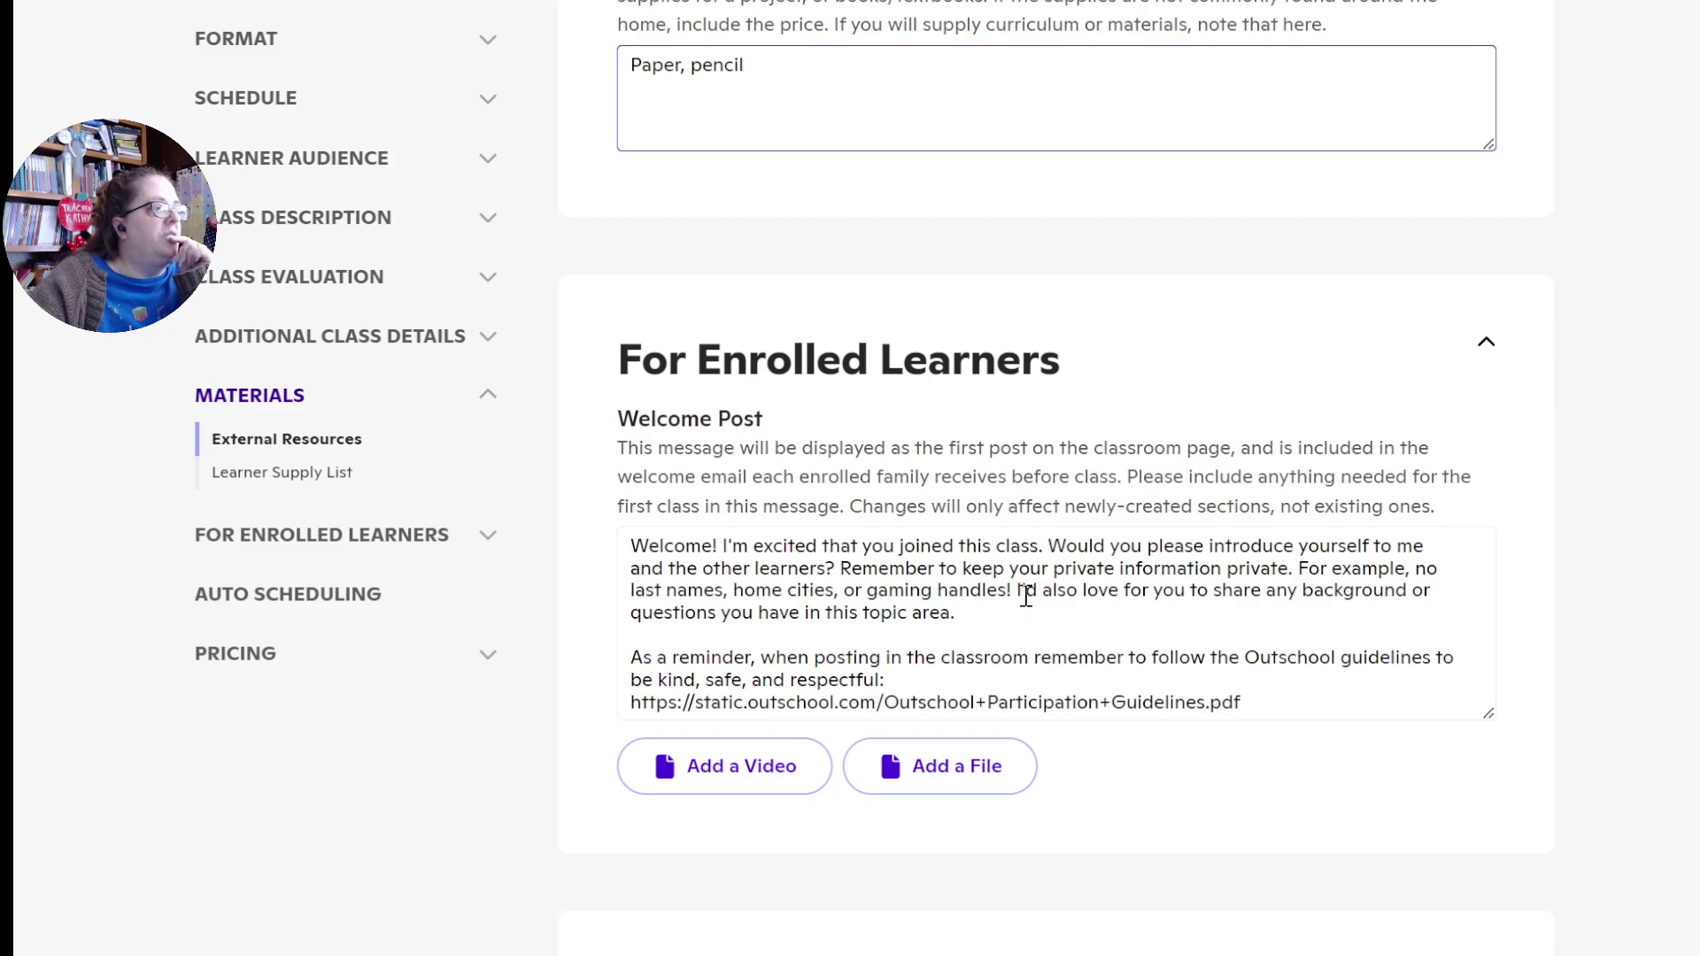
pyautogui.moveTo(1018, 591); pyautogui.dragTo(1039, 613)
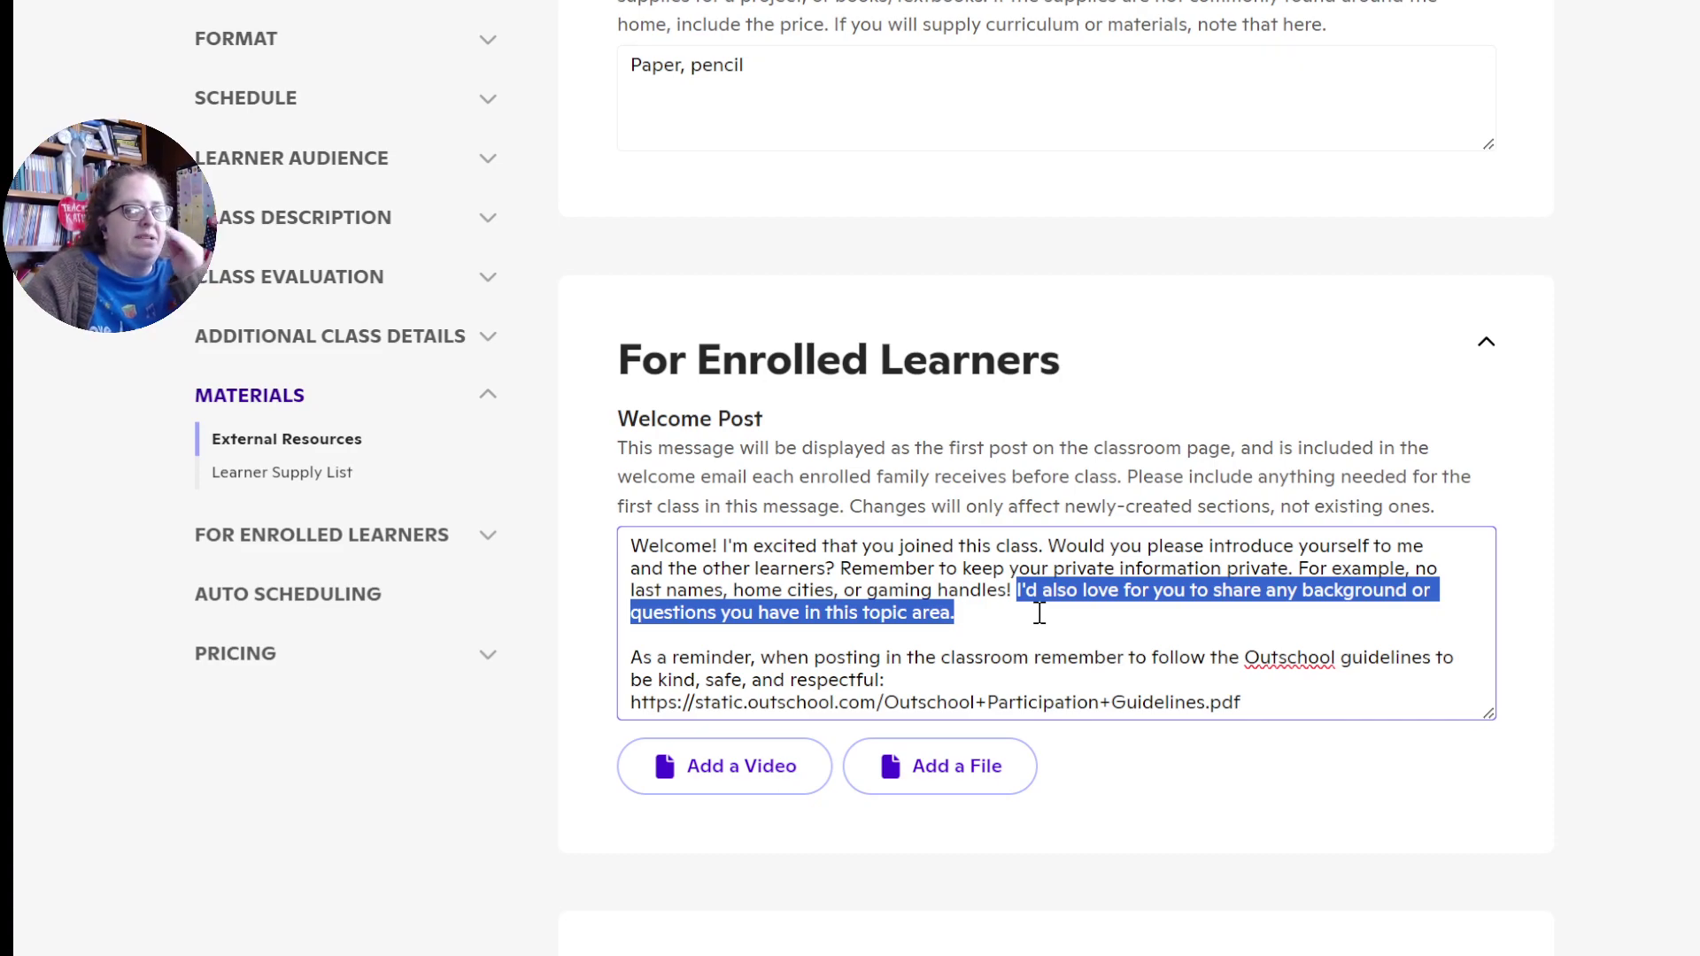
pyautogui.hotkey('alt', 'Tab')
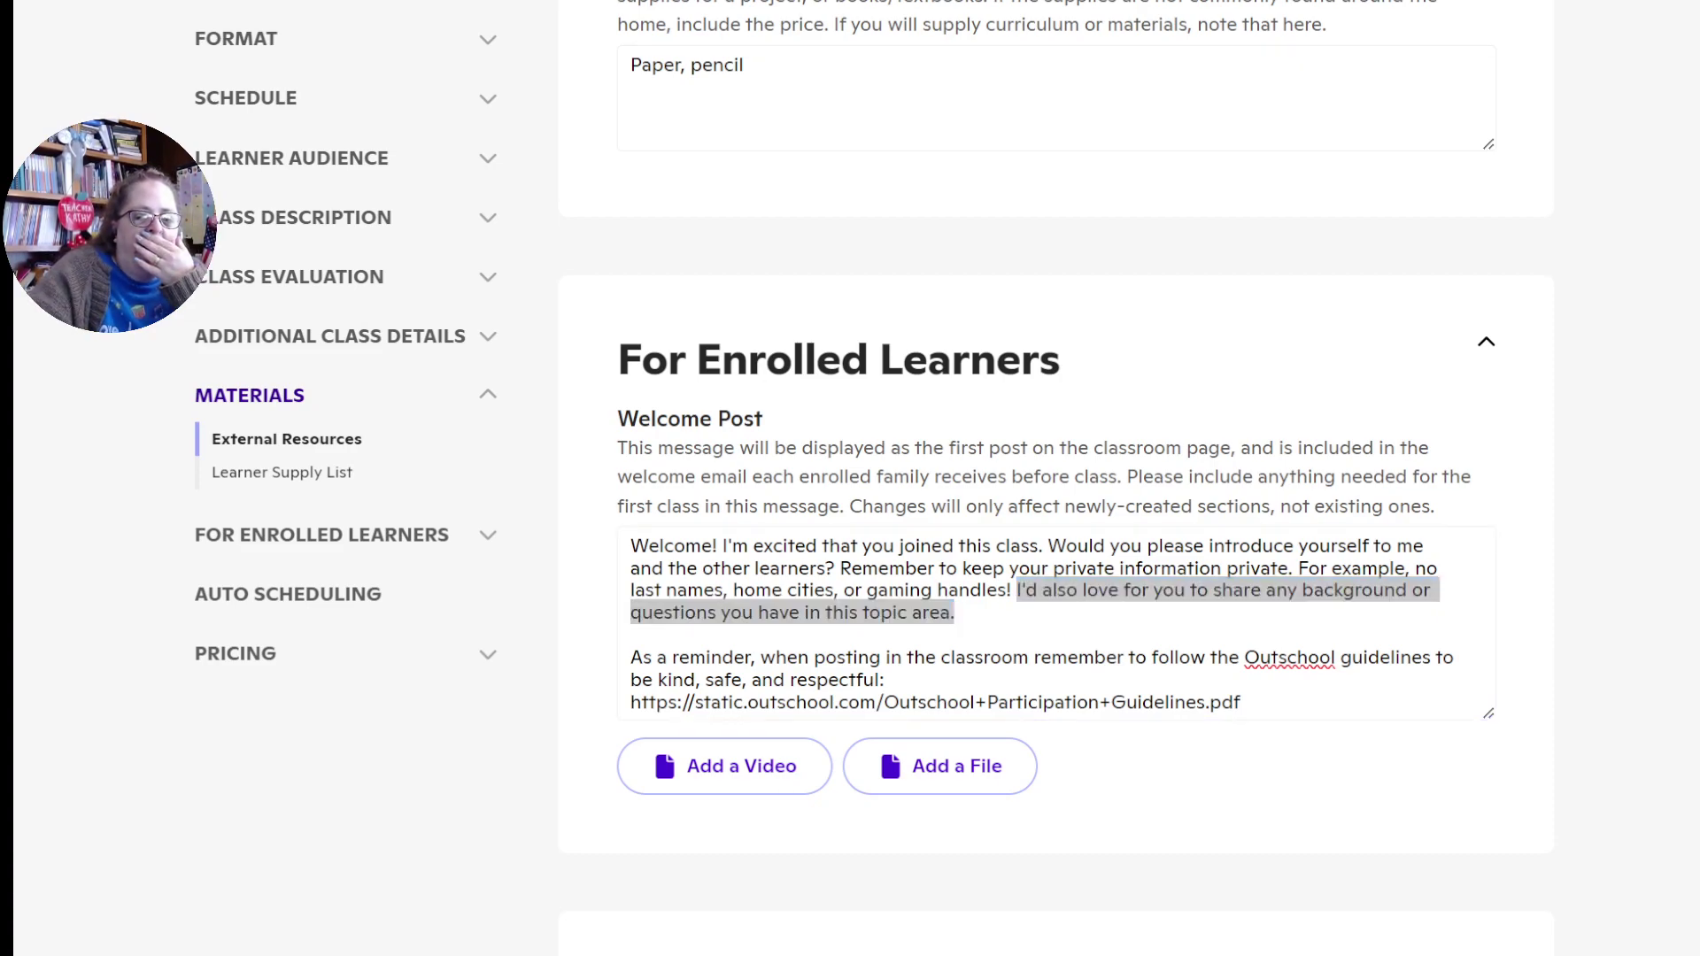
pyautogui.hotkey('alt', 'Tab')
pyautogui.hotkey('alt', 'Tab')
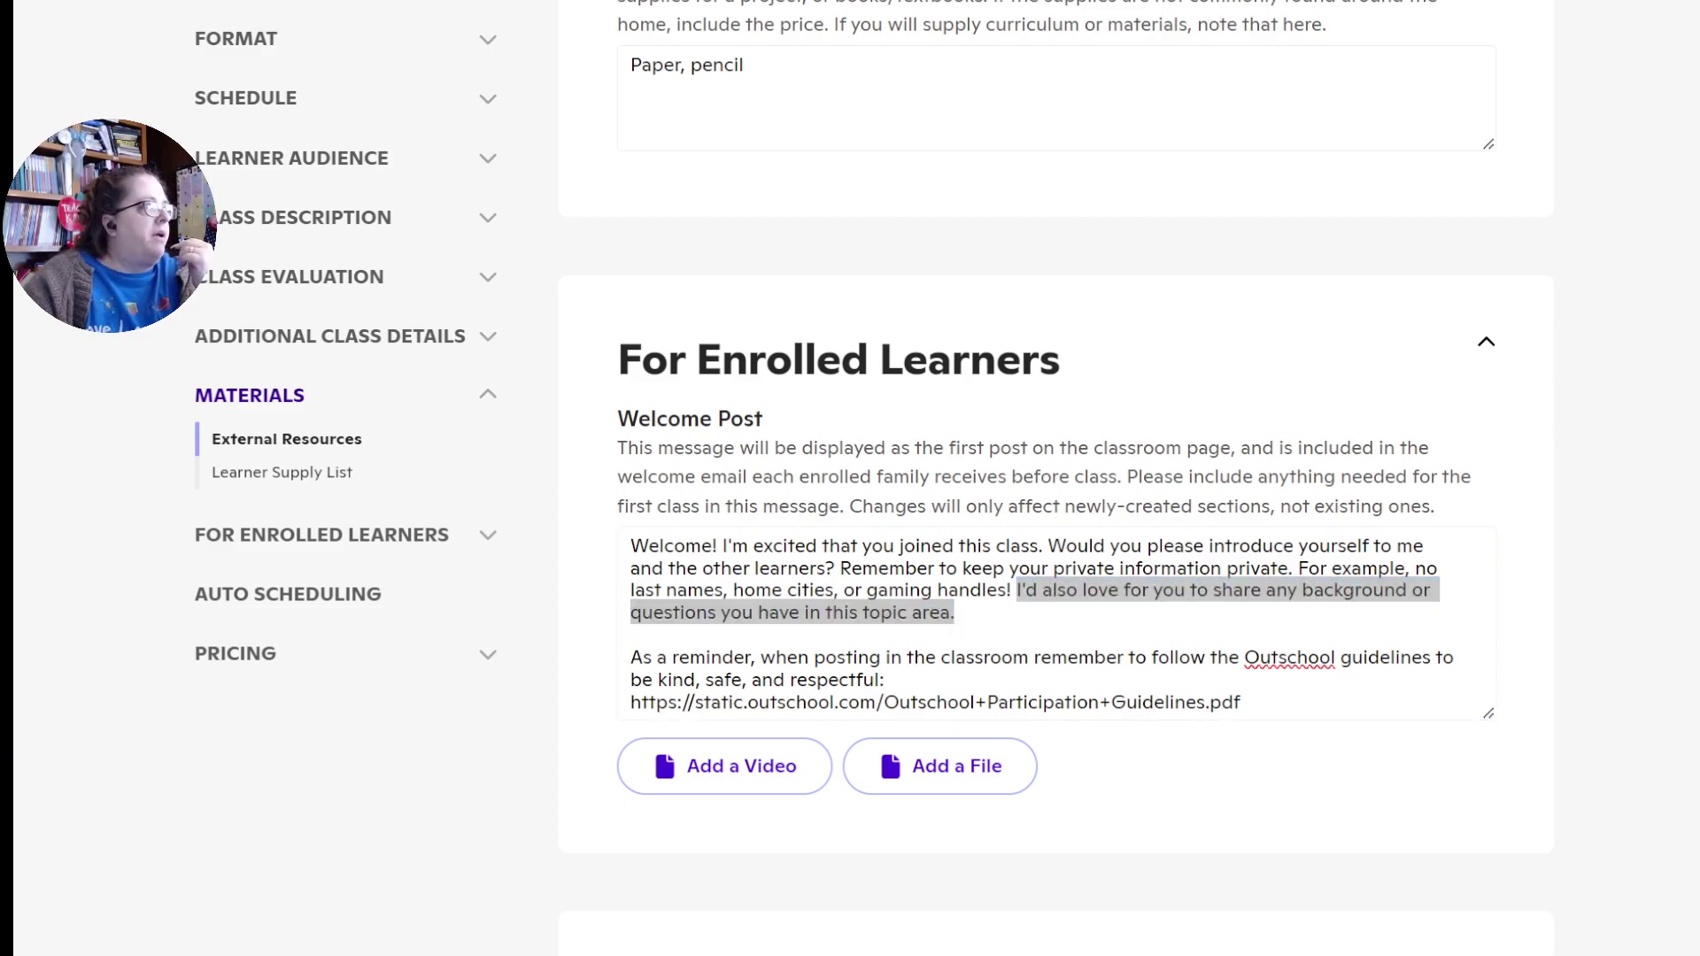
# Allow auto-scheduling for the class, keeping the minimum of 14 and maximum of 90 days in advance
pyautogui.scroll(-9, 1055, 478)
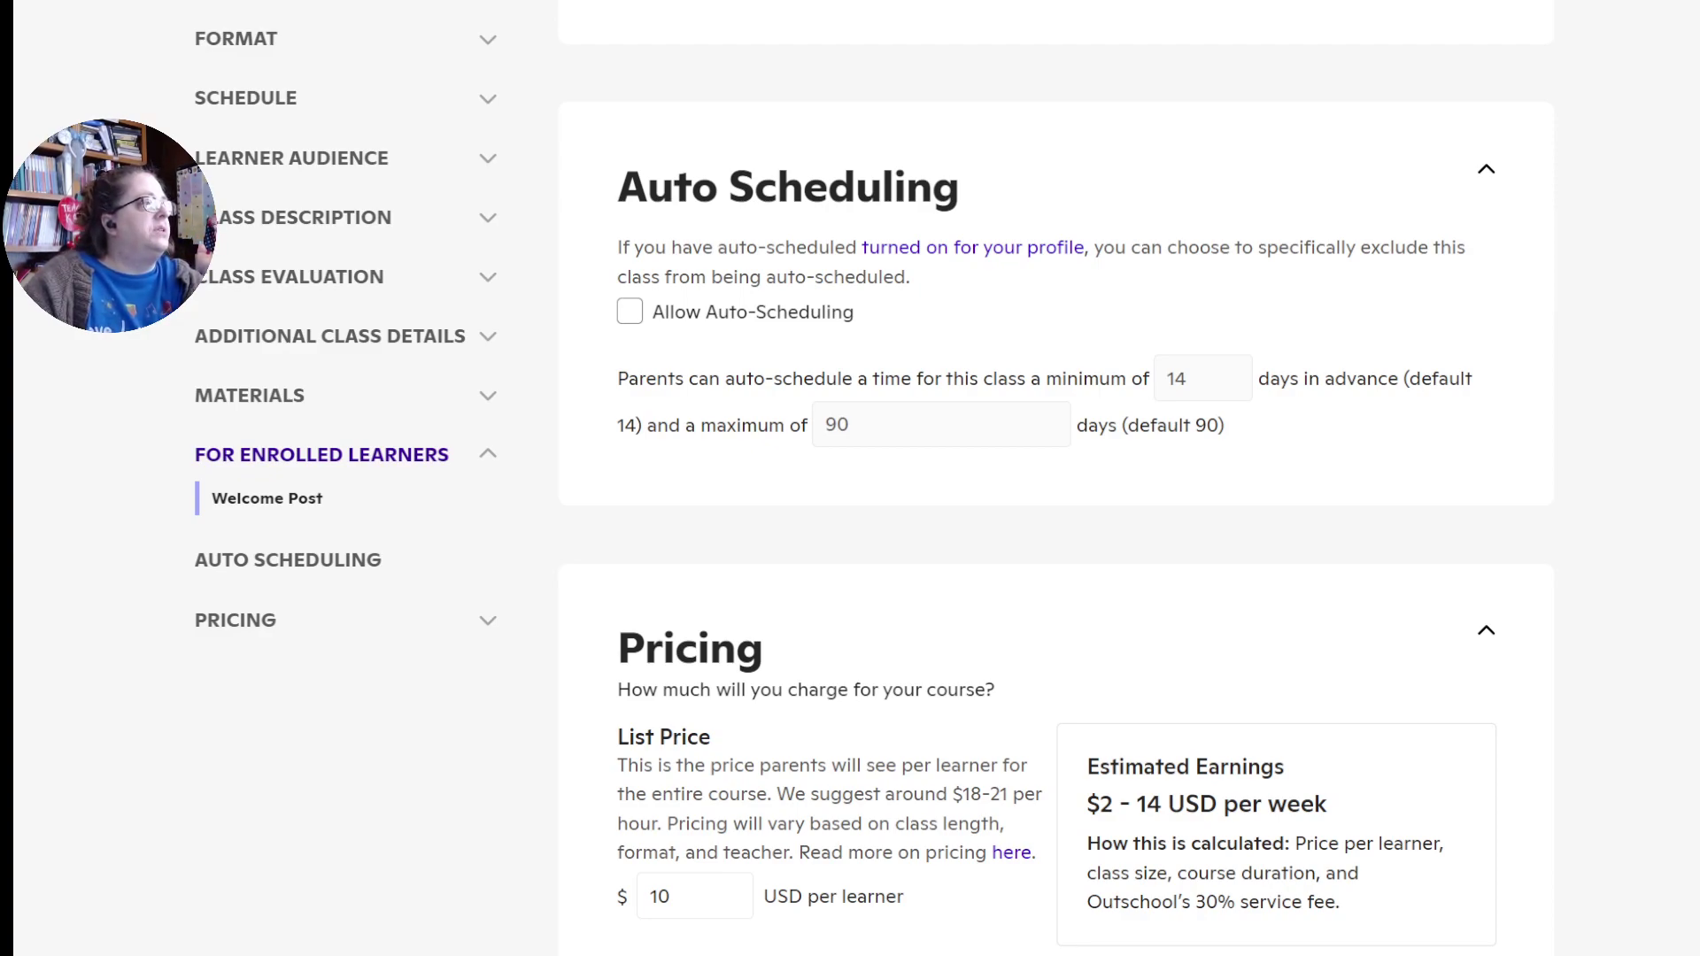
pyautogui.click(630, 312)
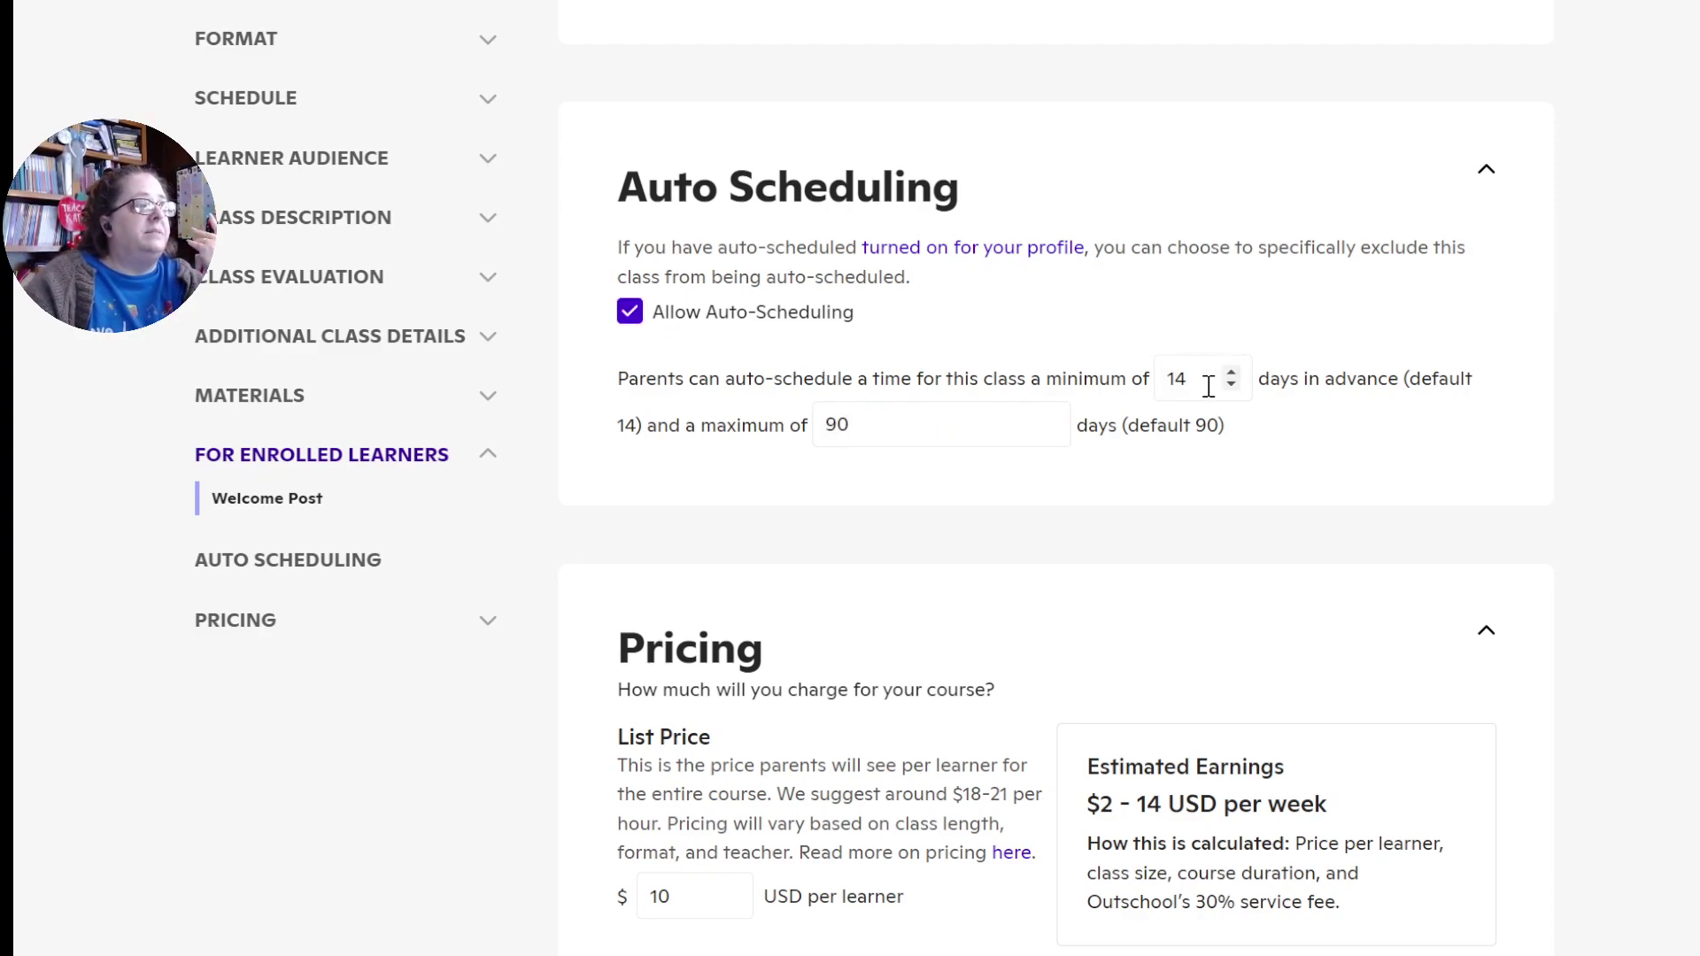
pyautogui.moveTo(1189, 379); pyautogui.dragTo(1146, 379)
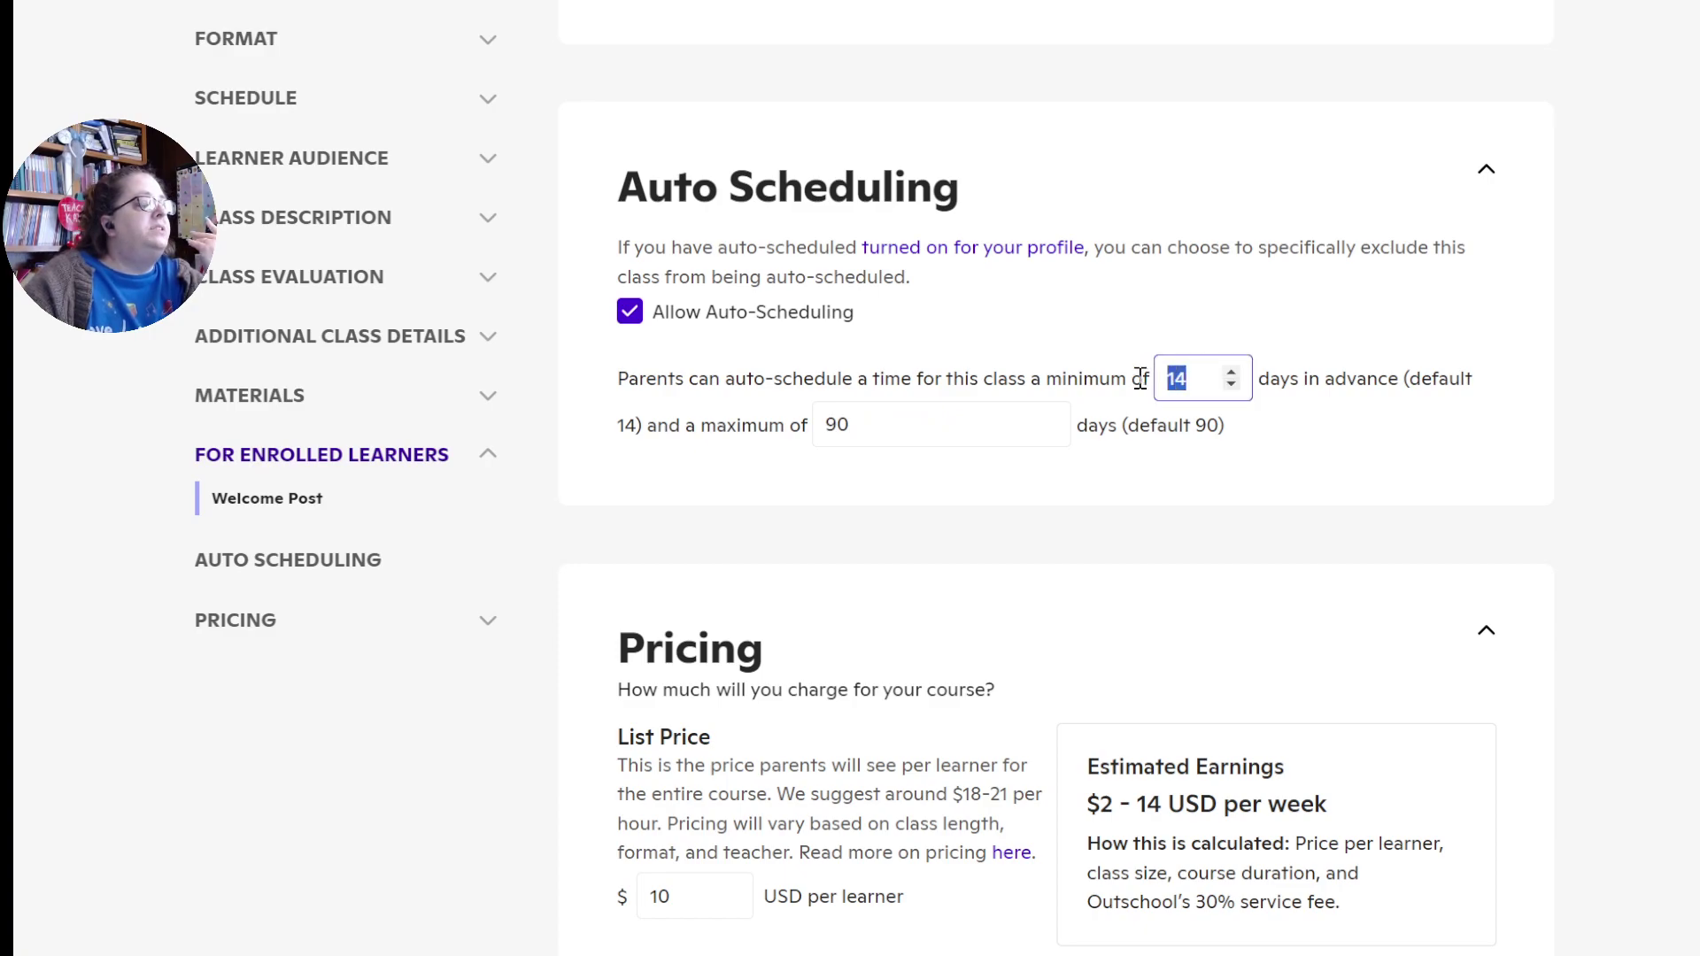
pyautogui.scroll(-2, 1140, 381)
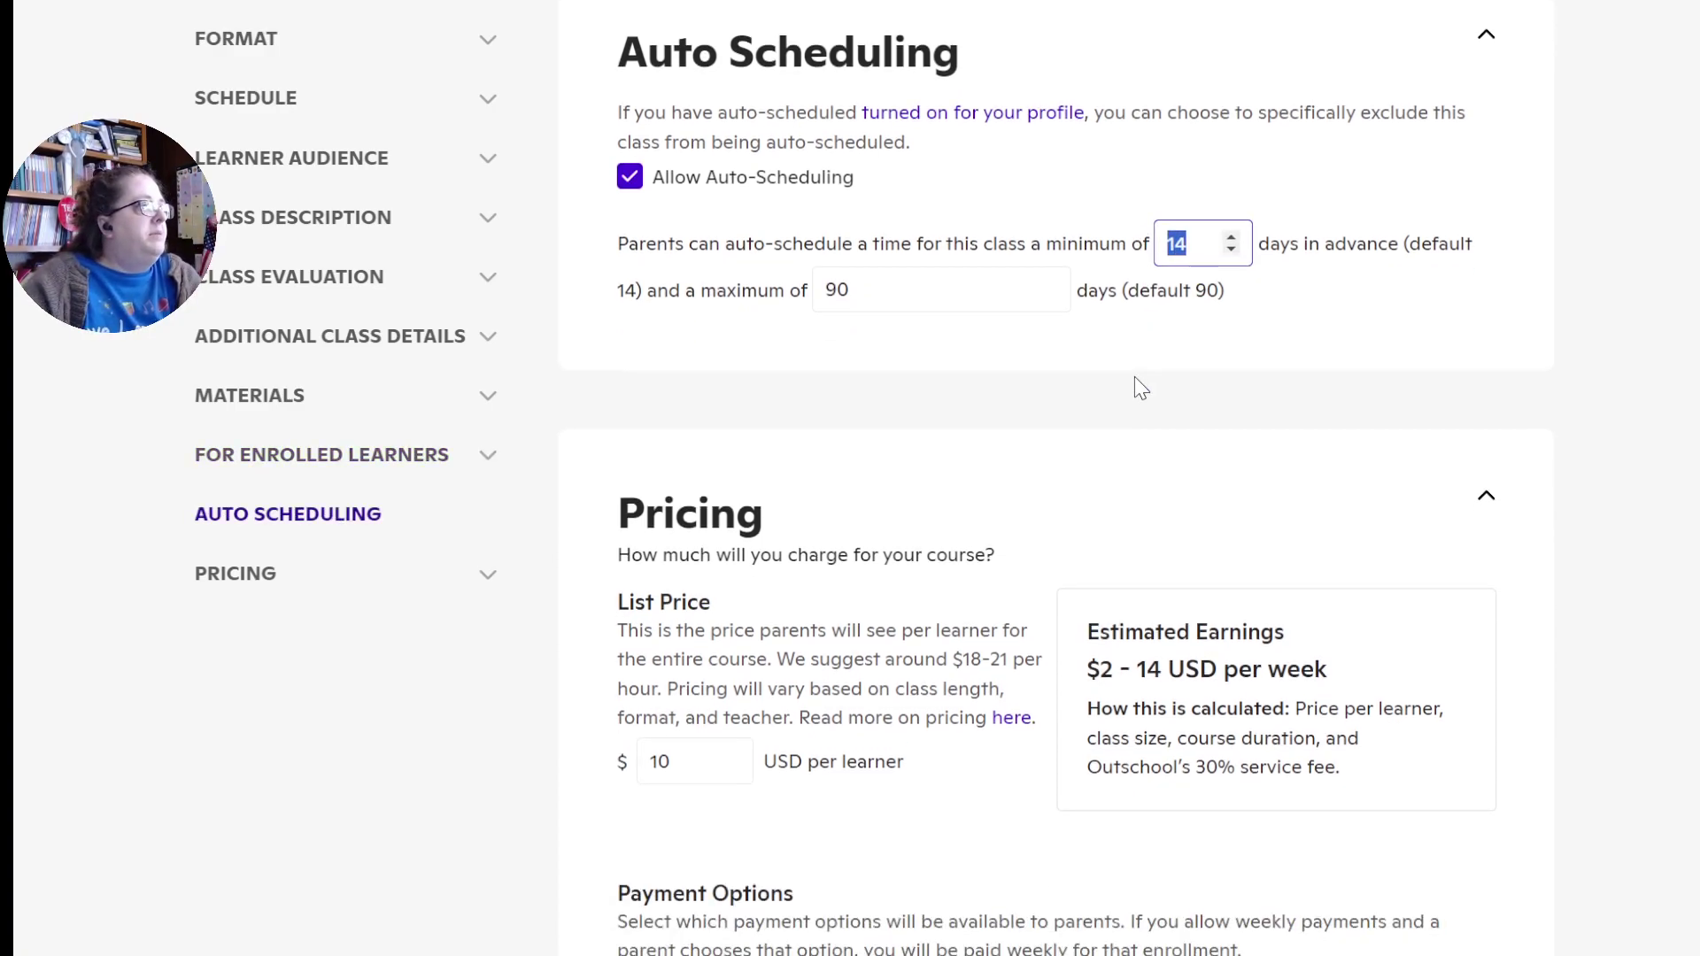
pyautogui.click(1349, 312)
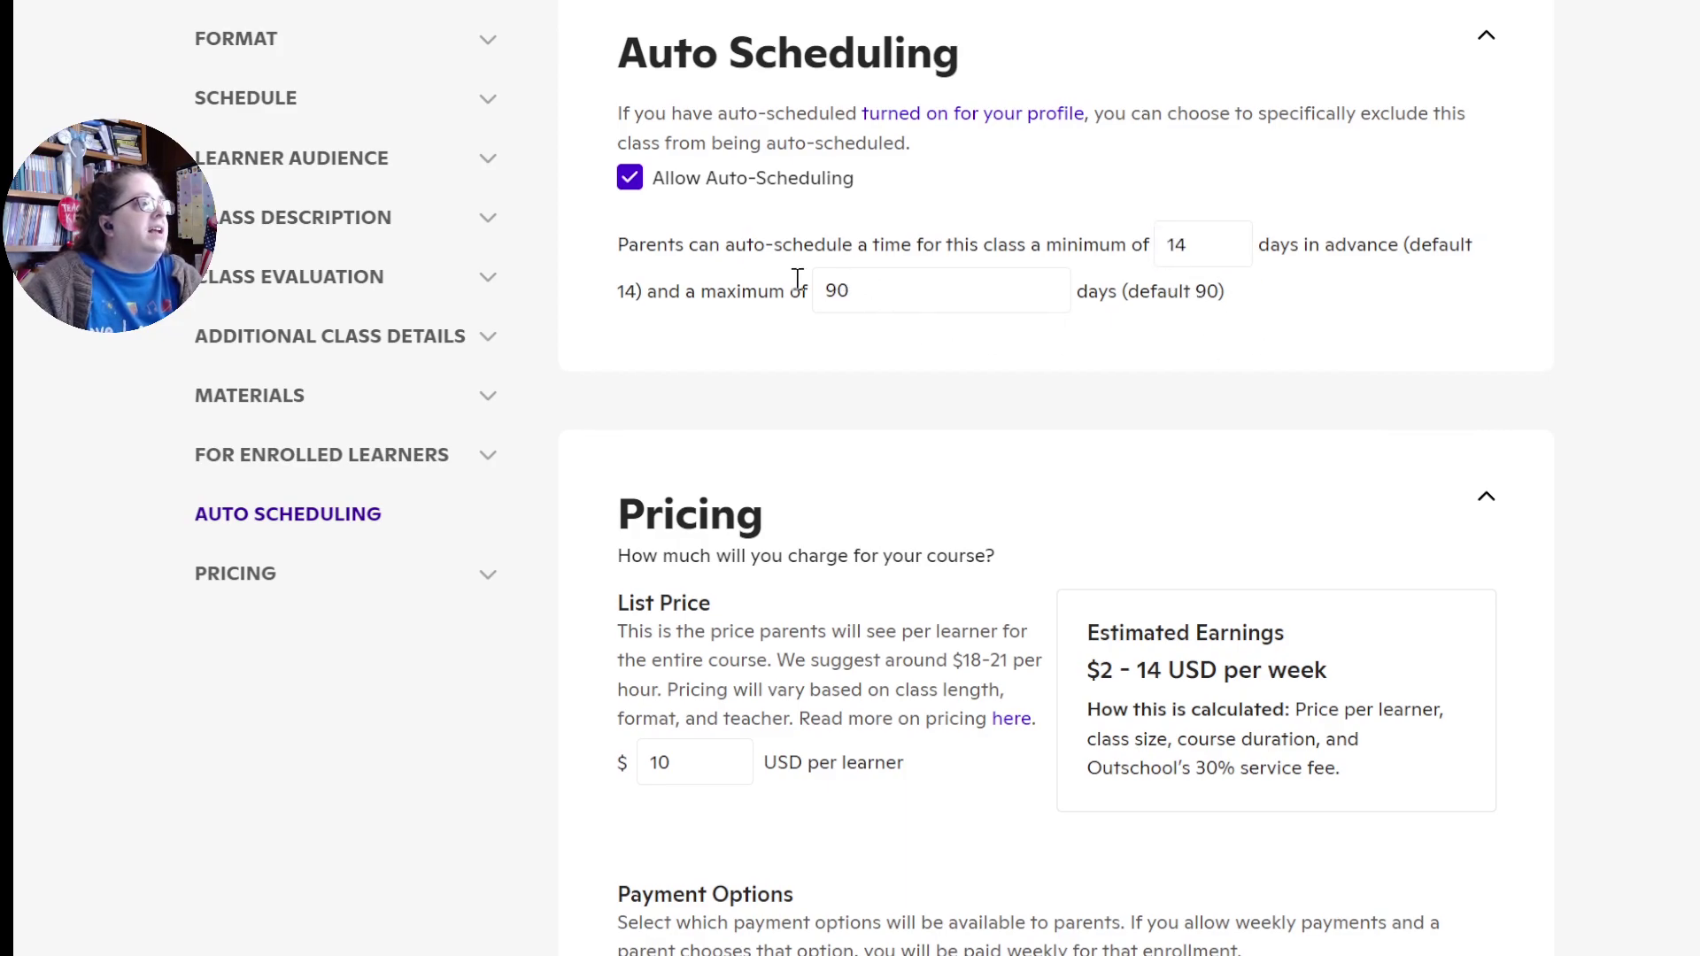
pyautogui.doubleClick(1183, 242)
pyautogui.click(1347, 305)
# Set the list price to 15 USD per learner and allow weekly and upfront payments
pyautogui.scroll(-2, 1349, 308)
pyautogui.scroll(-2, 1349, 308)
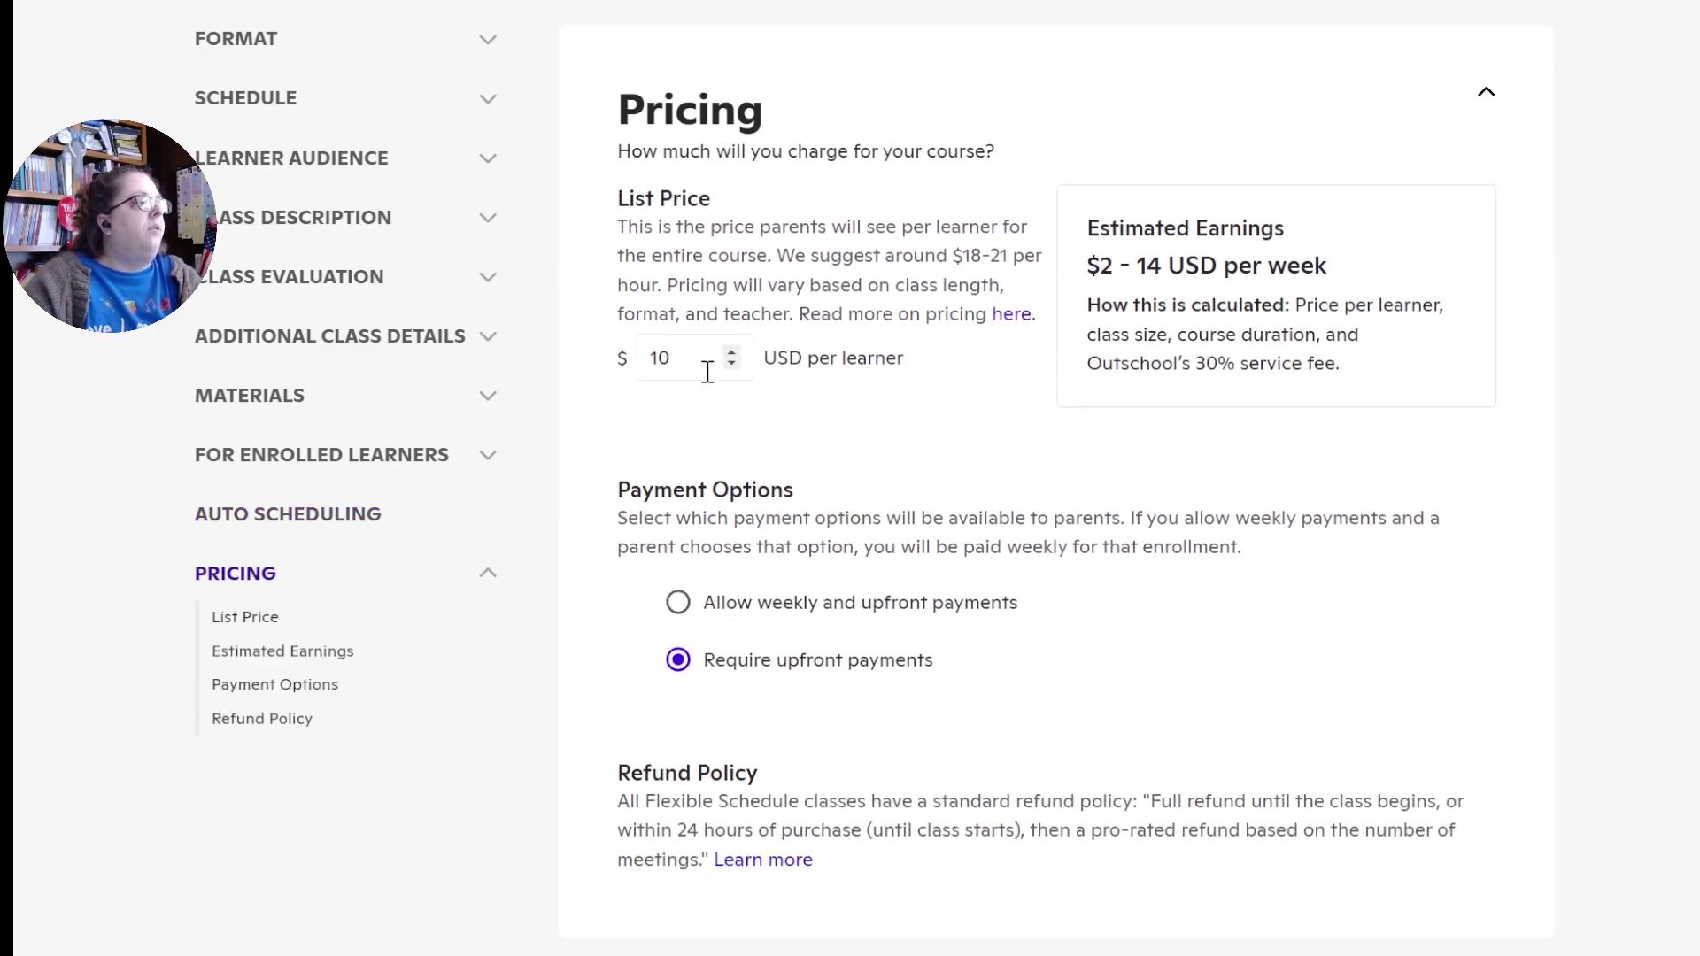
pyautogui.doubleClick(682, 356)
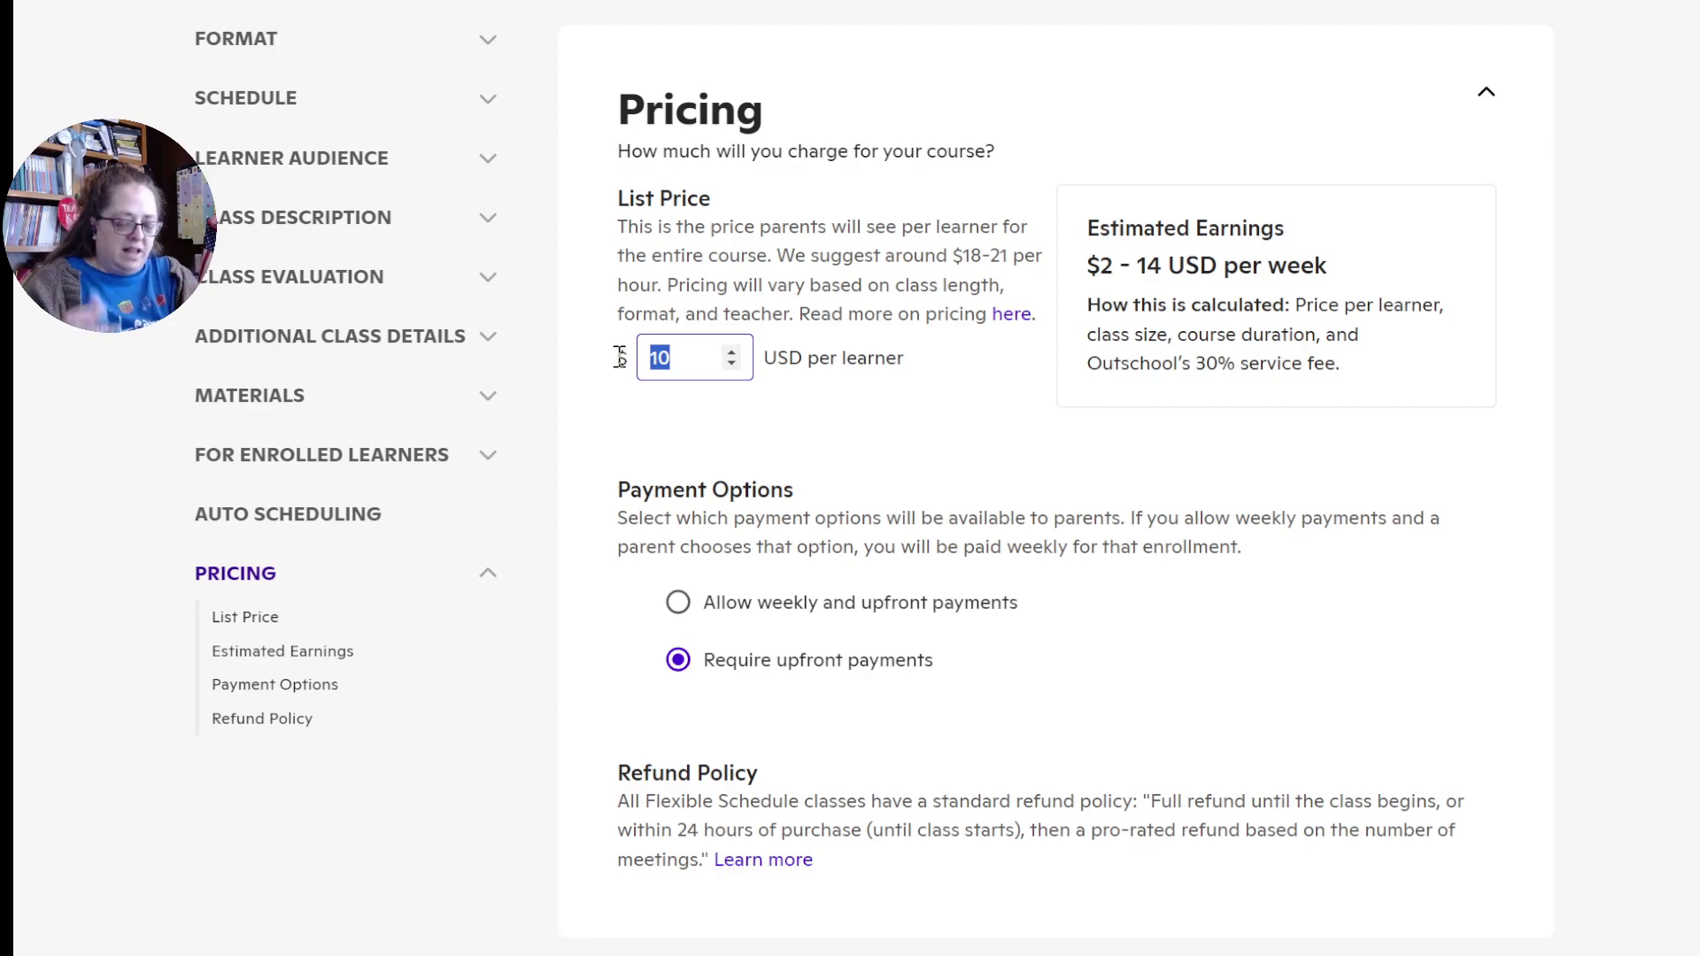
pyautogui.write('15')
pyautogui.click(945, 403)
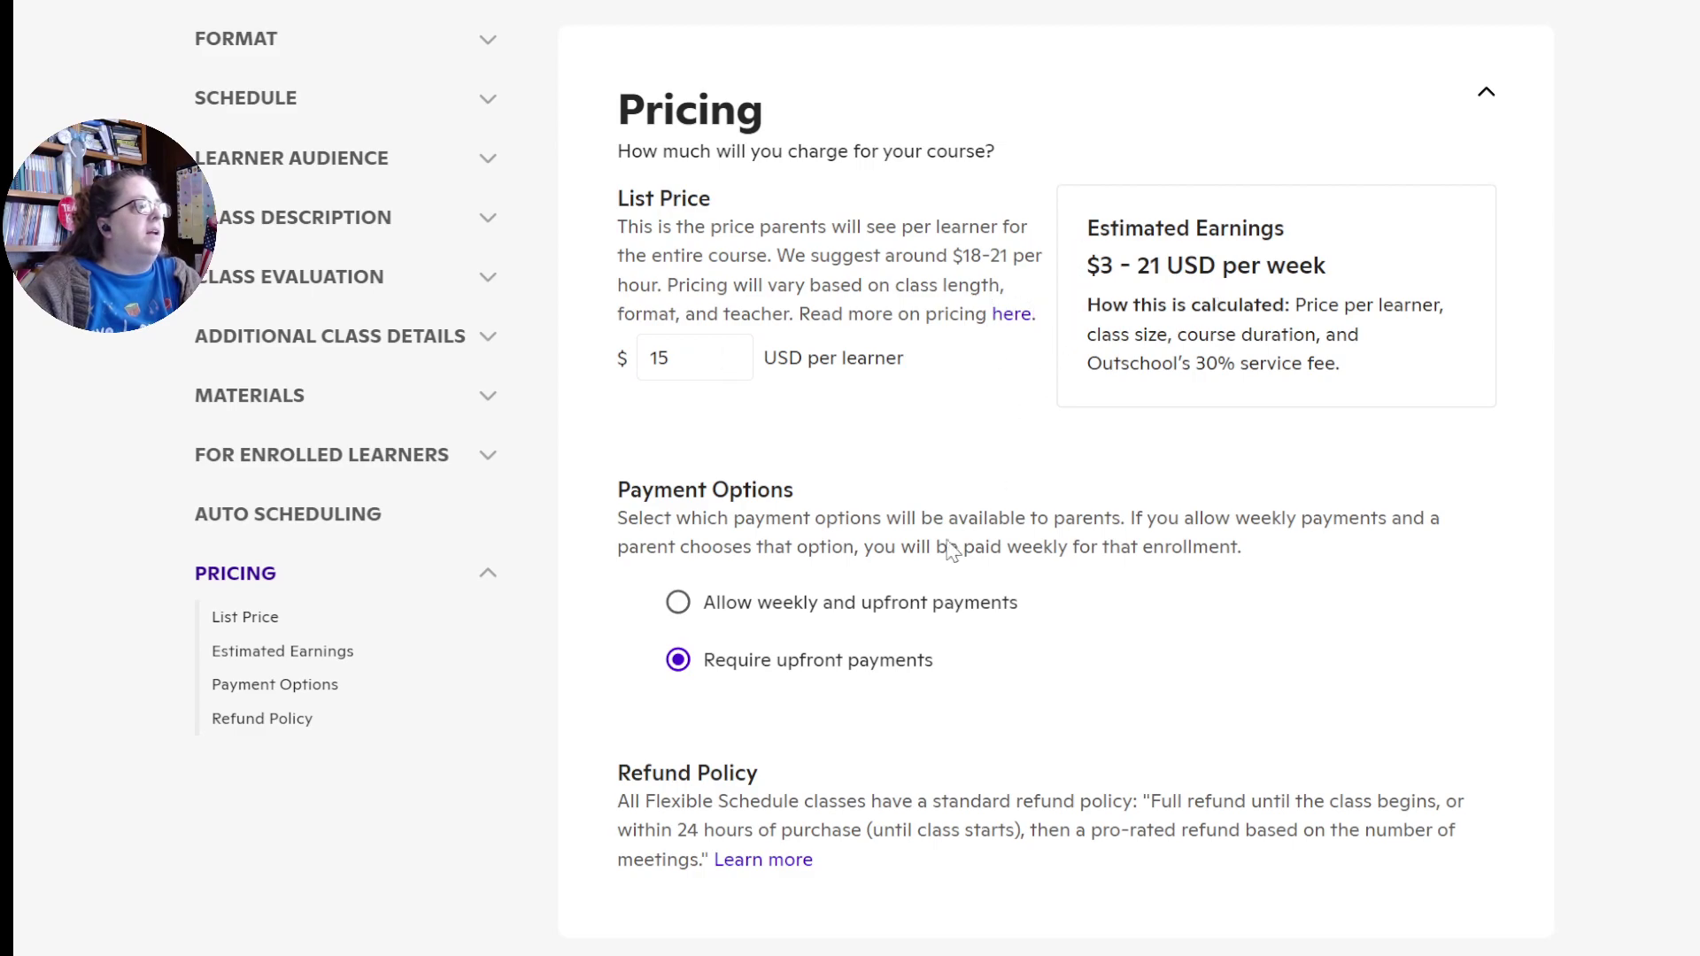
pyautogui.click(677, 611)
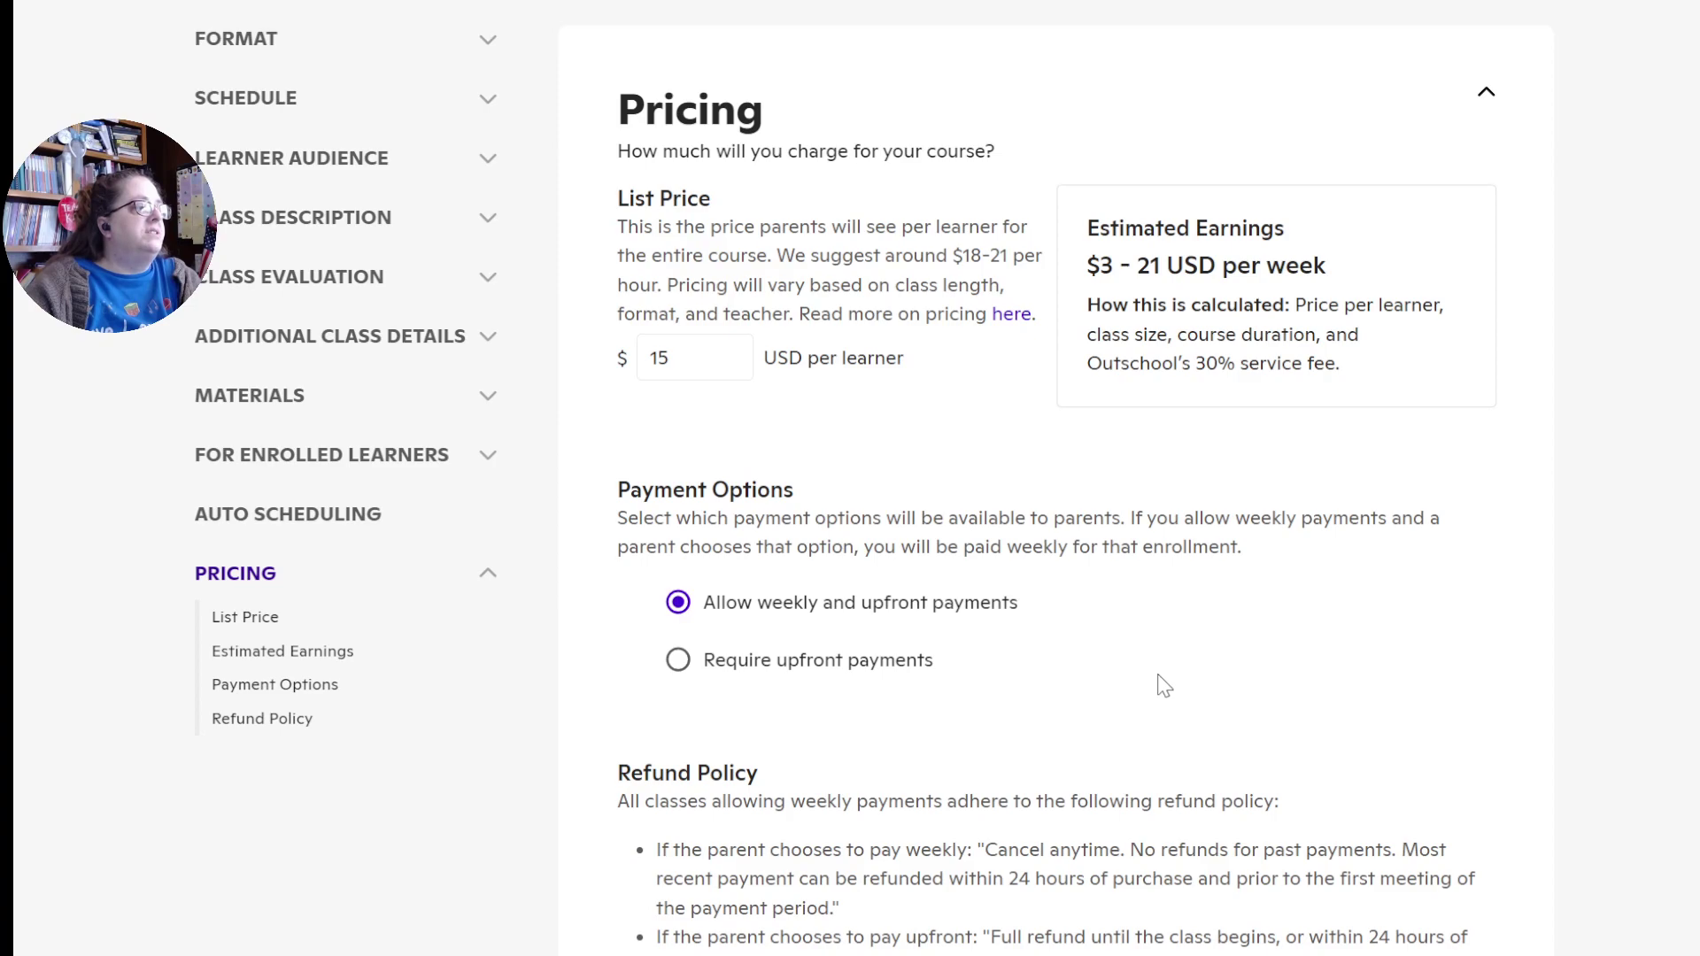
# Review the payment options and refund policy, and save the class listing as a draft
pyautogui.scroll(-3, 1164, 680)
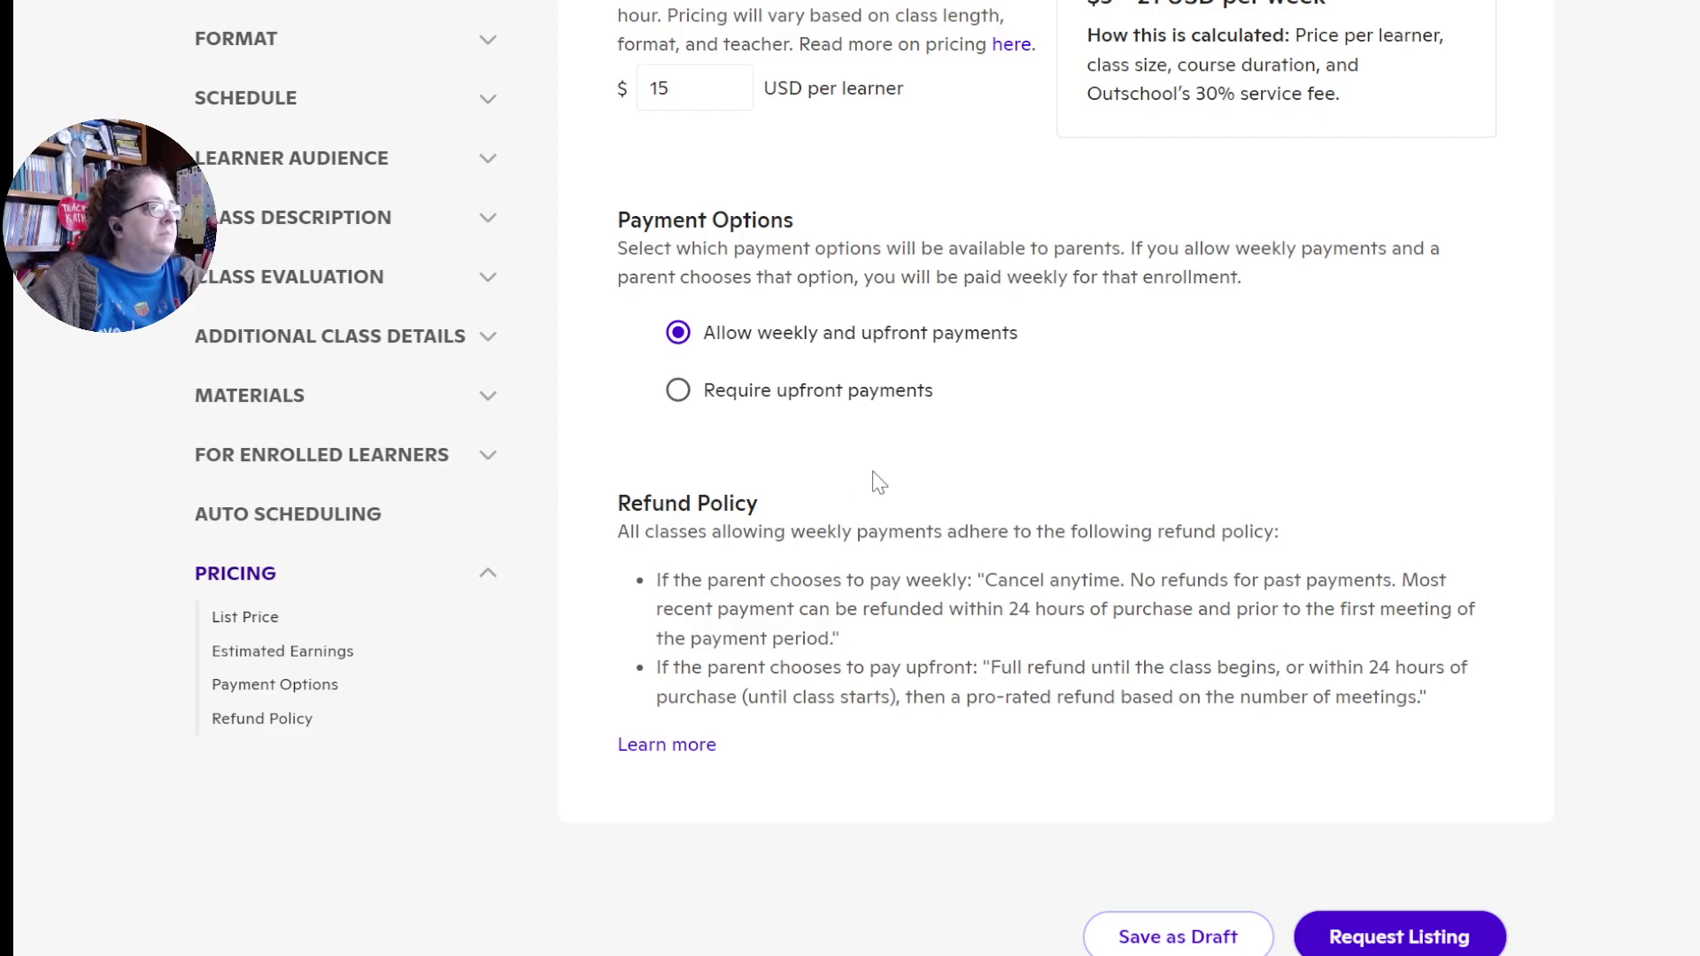
pyautogui.scroll(-2, 971, 702)
pyautogui.scroll(-1, 971, 702)
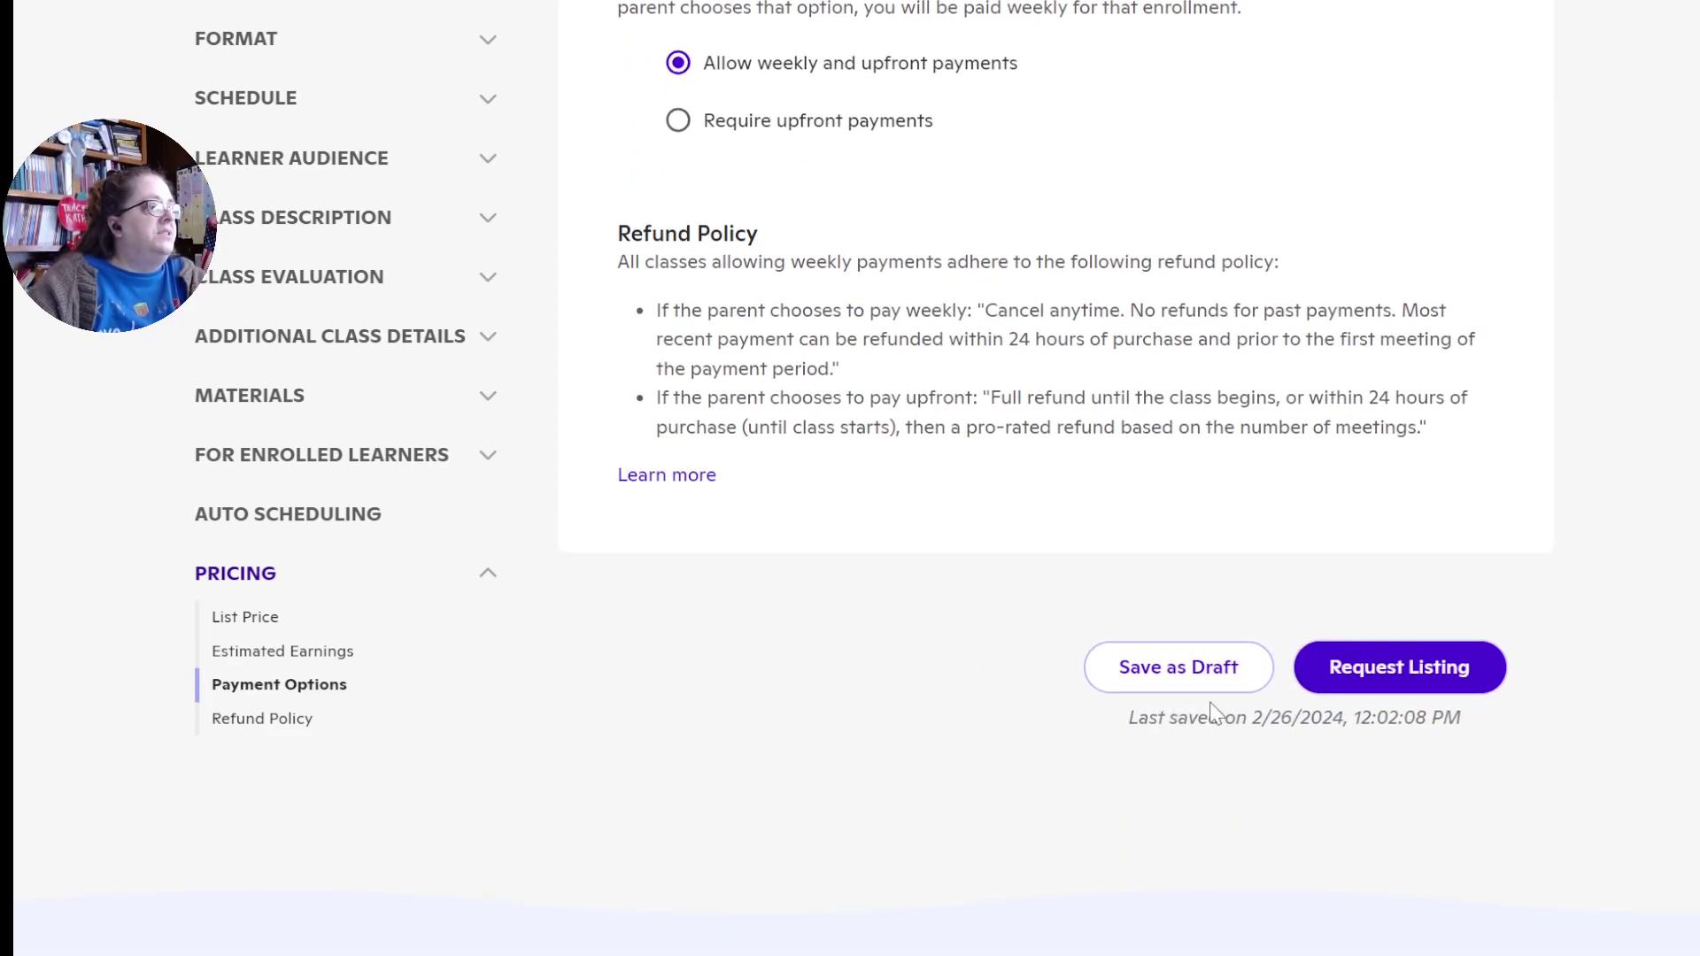
pyautogui.click(1158, 671)
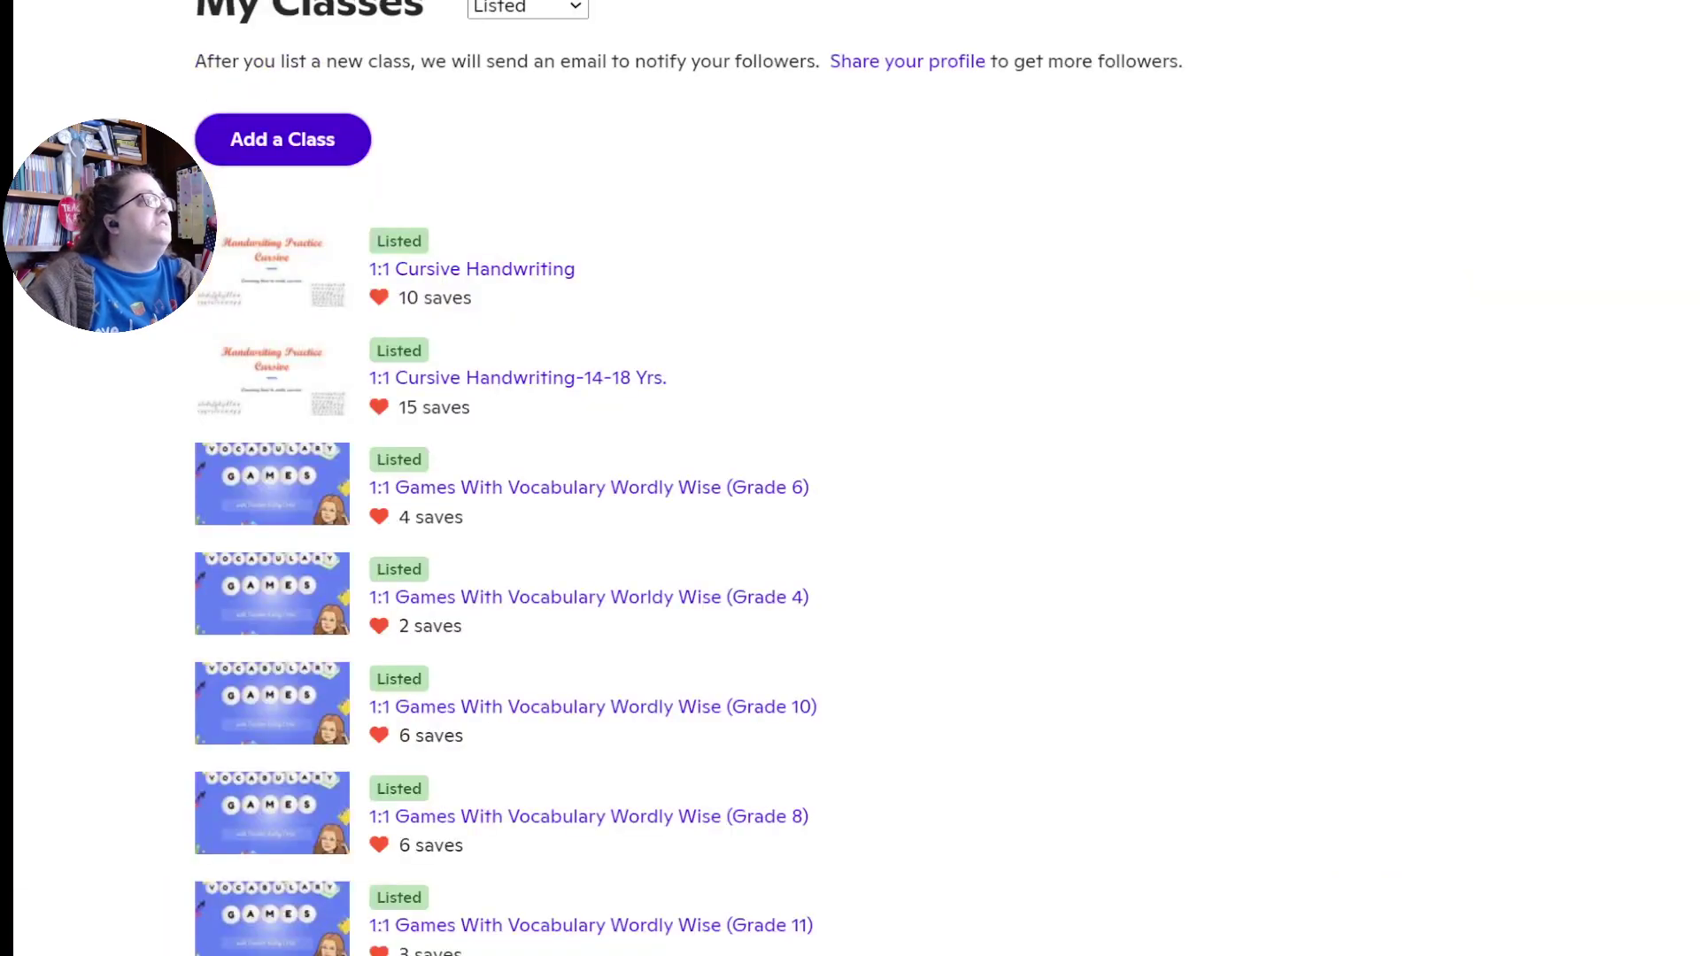
# Find the "Cursive Handwriting-Flex Class-8-13 Yrs" class among the listed classes and open its summary
pyautogui.scroll(-10, 1001, 614)
pyautogui.scroll(-5, 1016, 620)
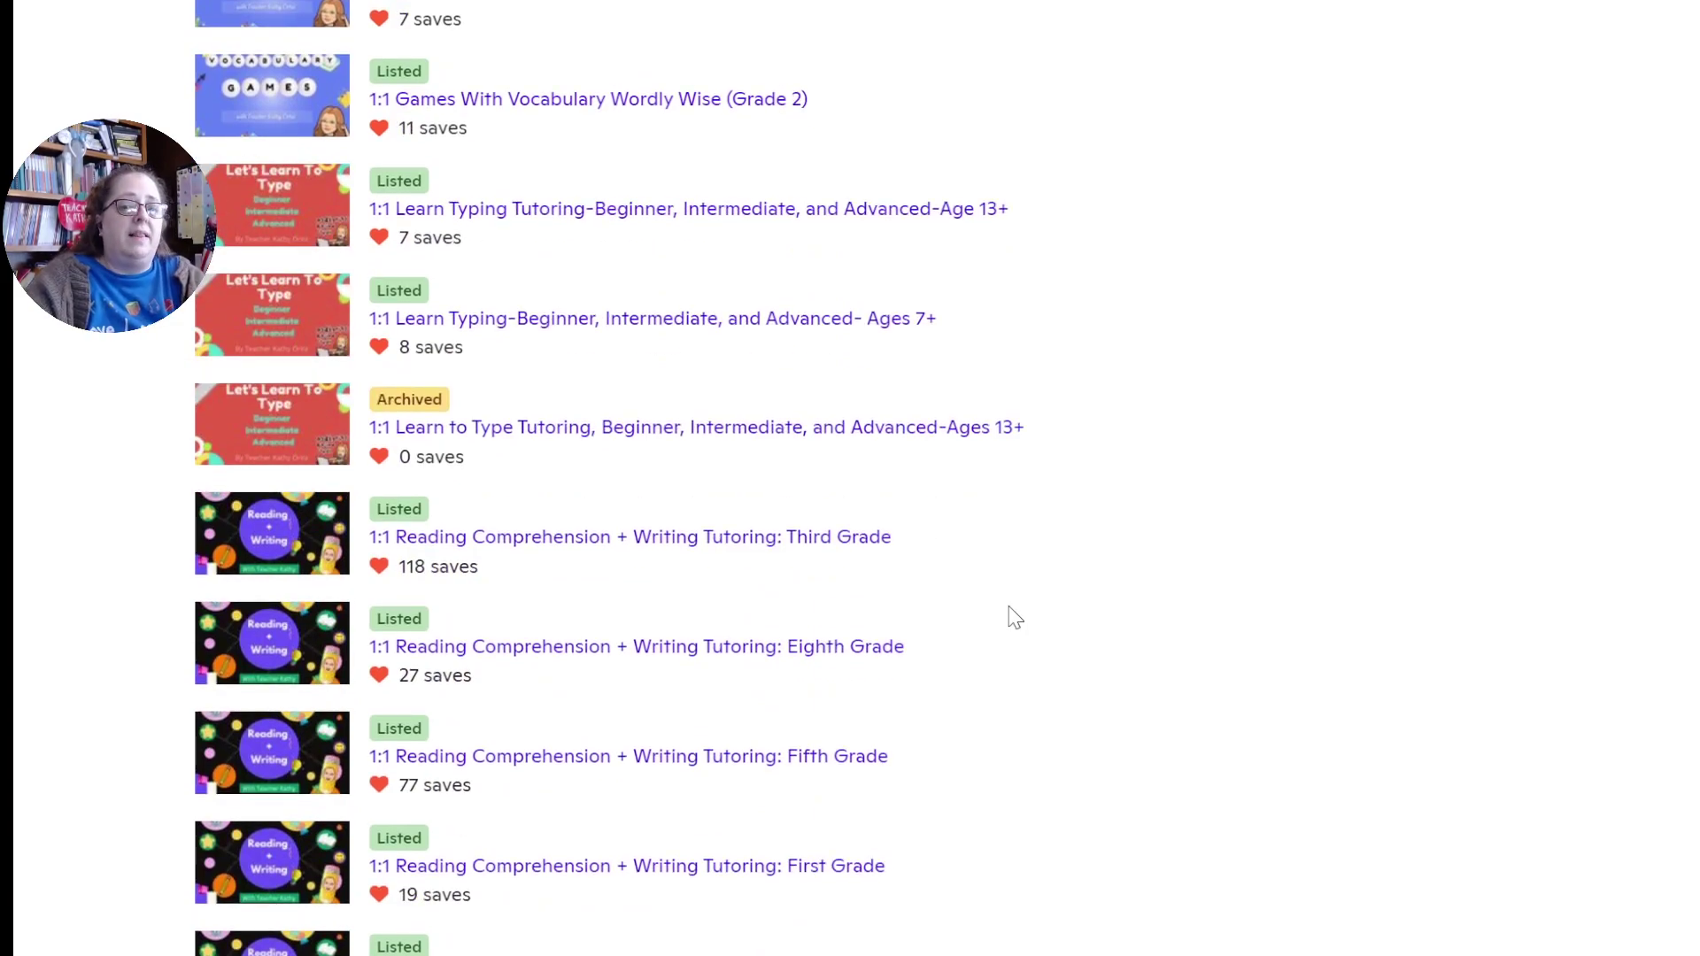
pyautogui.scroll(-3, 1016, 620)
pyautogui.scroll(-8, 1018, 621)
pyautogui.scroll(-20, 1019, 628)
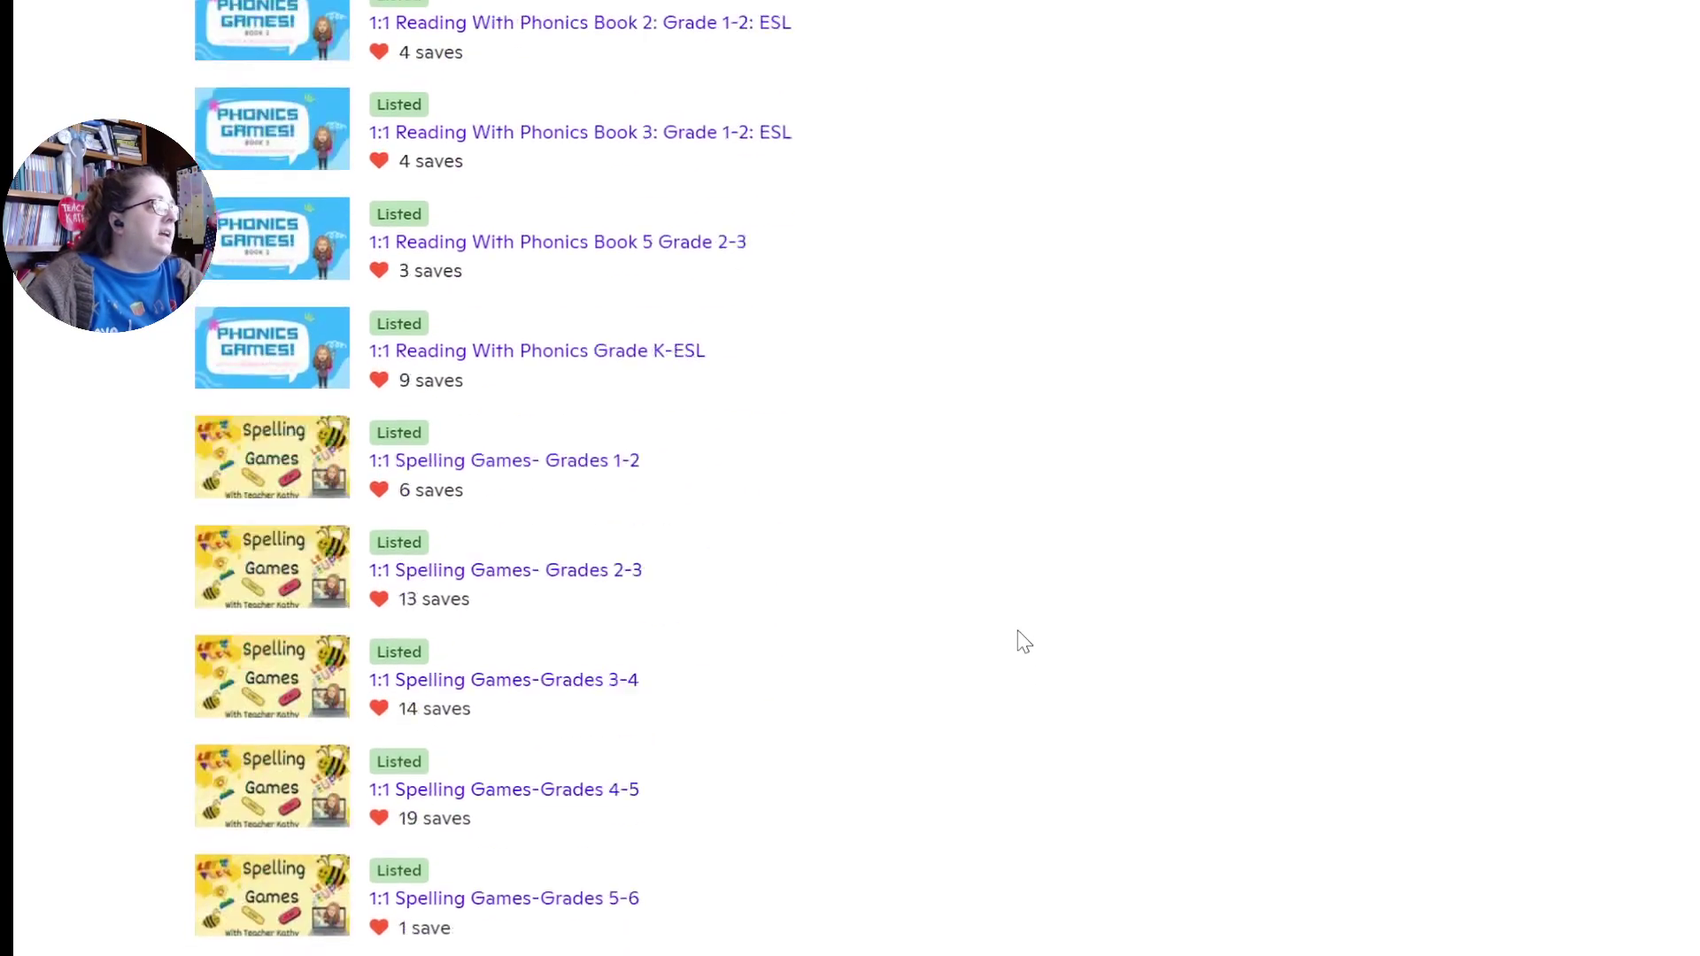
pyautogui.scroll(-10, 1022, 643)
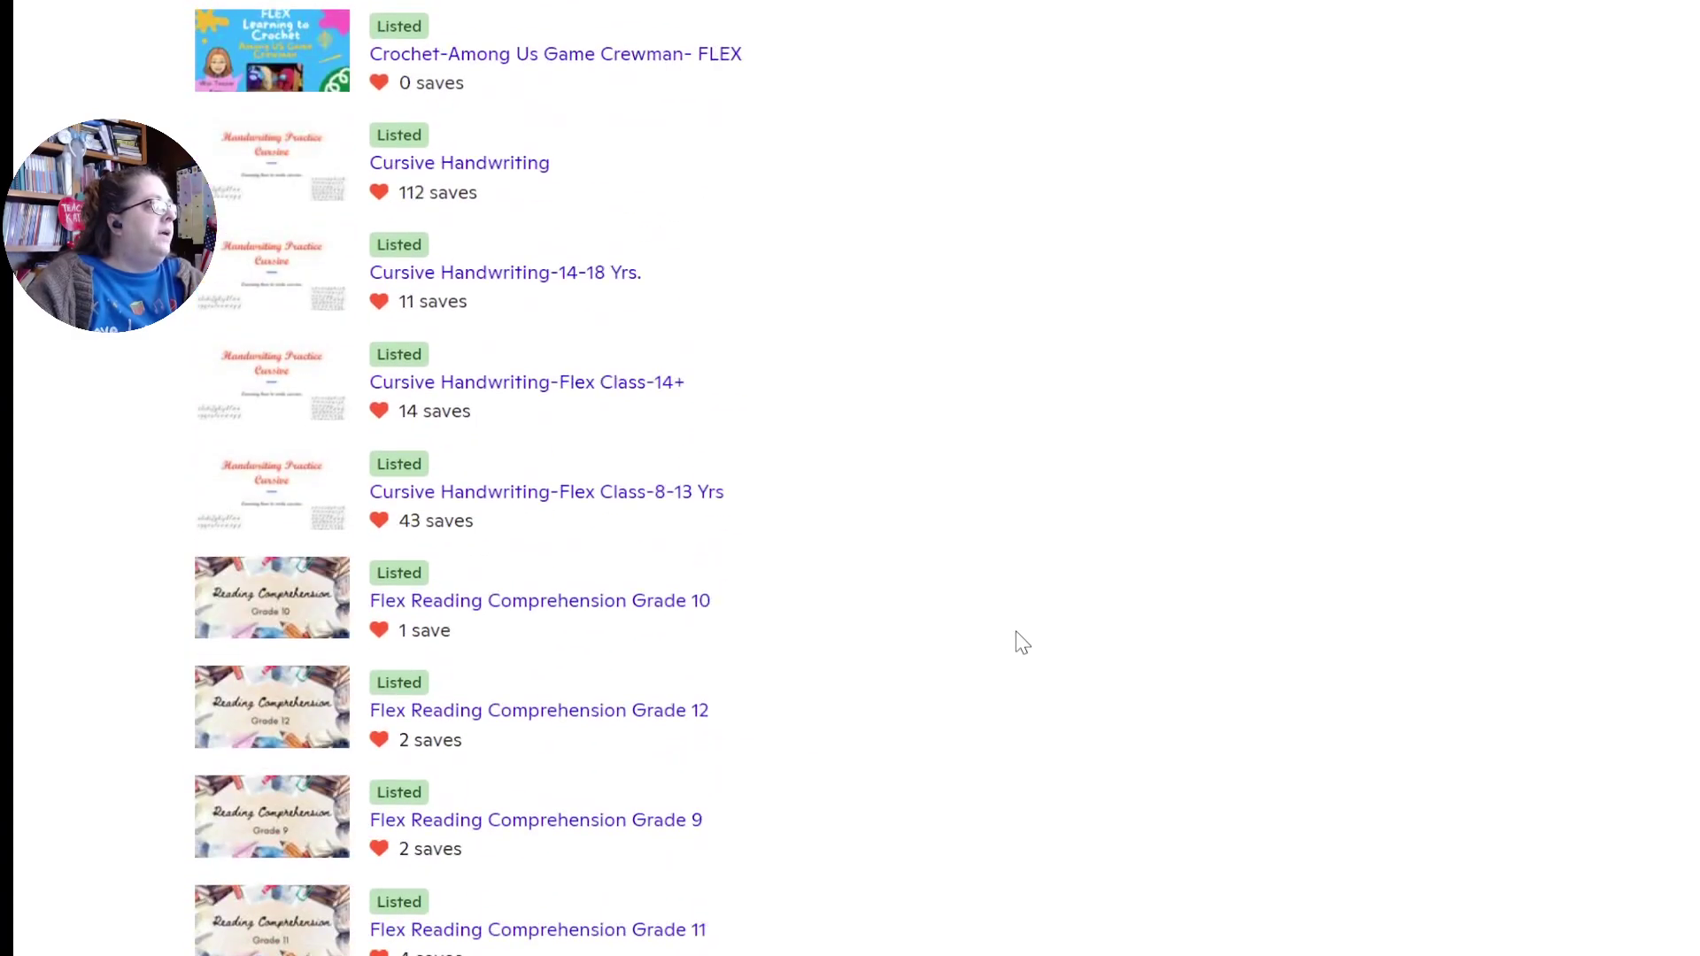
pyautogui.scroll(4, 1015, 634)
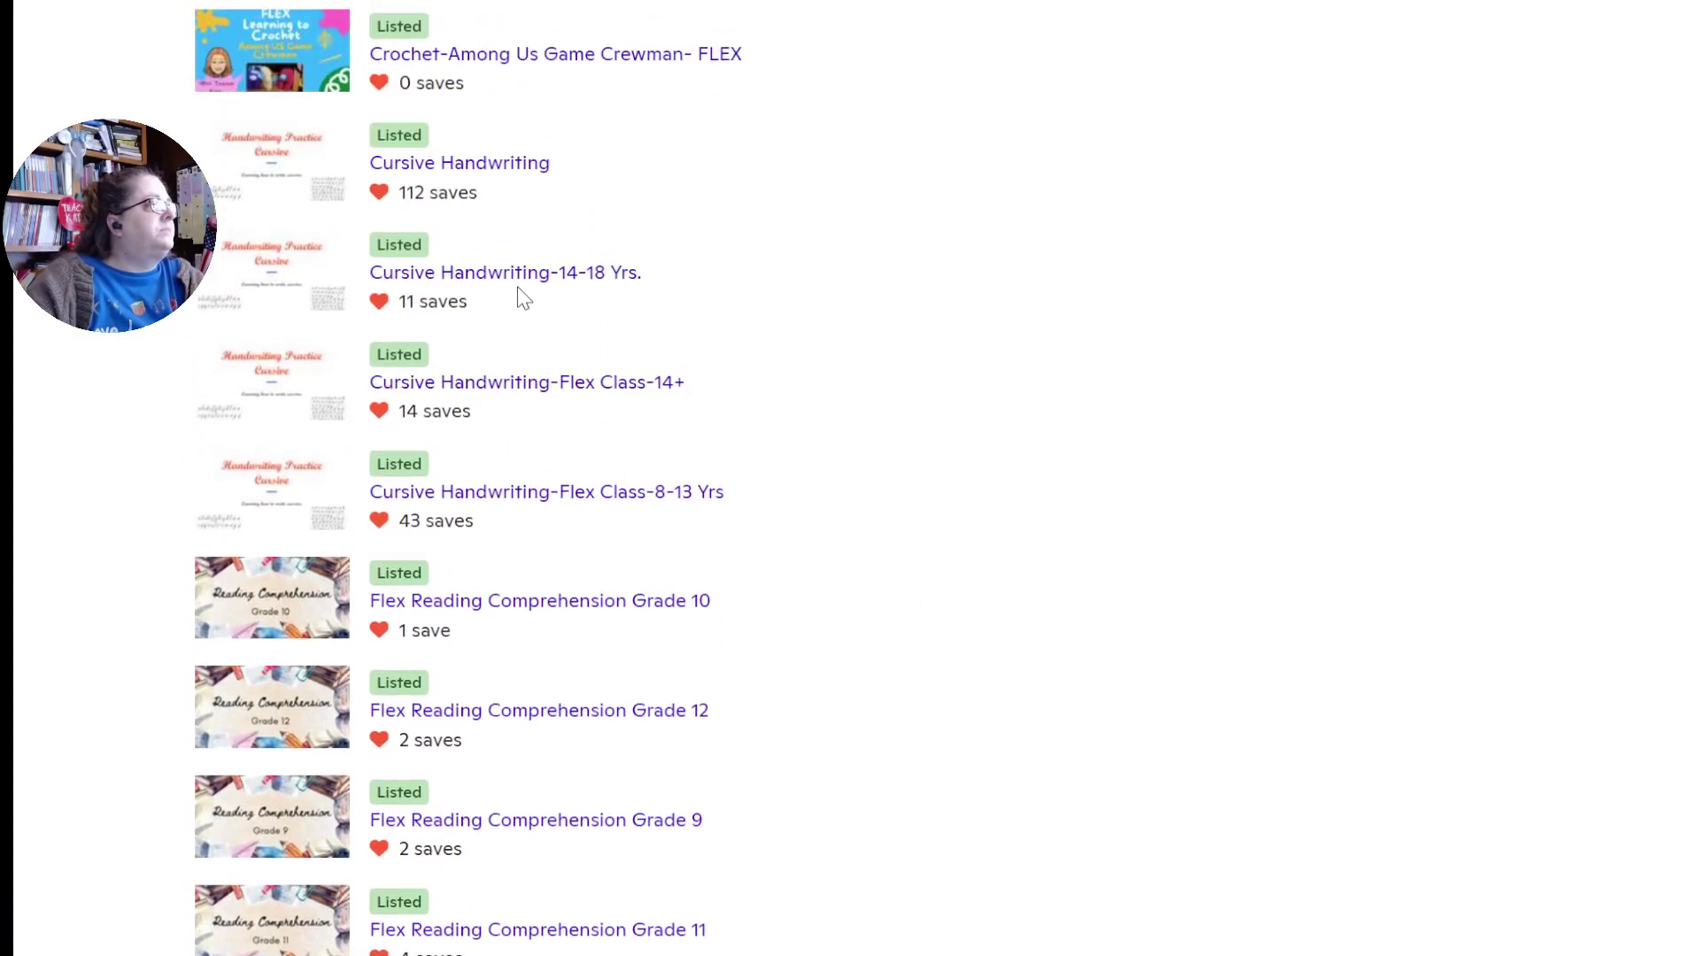
pyautogui.click(501, 499)
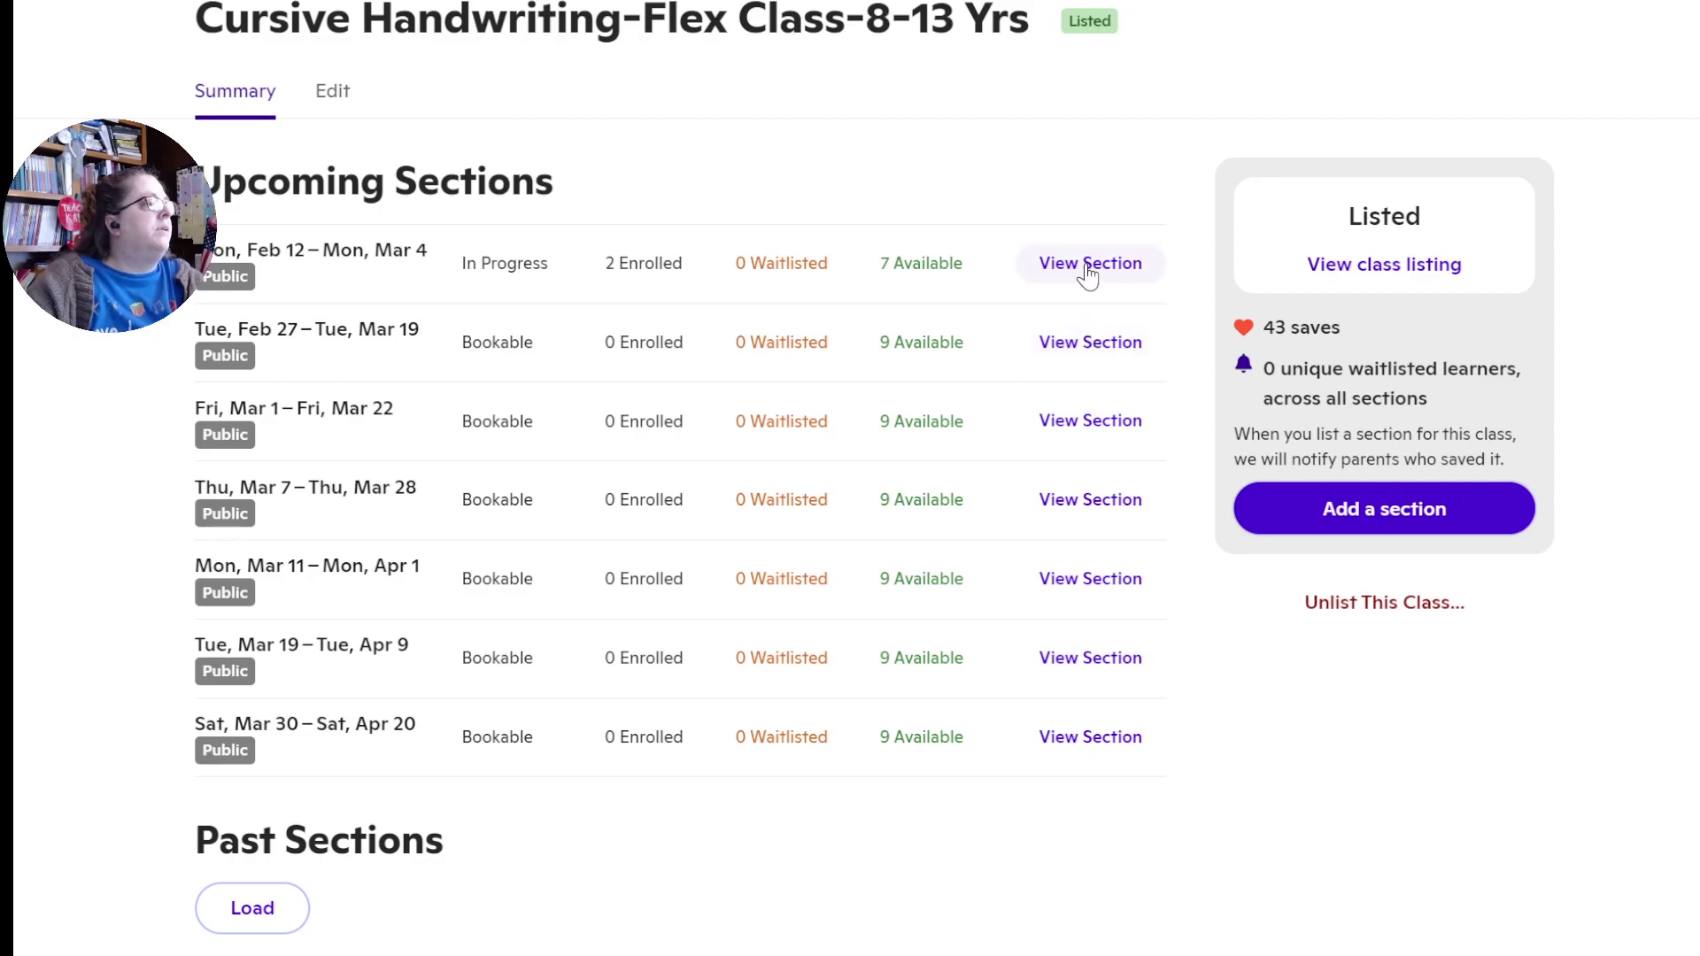
# View the classroom of the Tue, Feb 27–Tue, Mar 19 section and return to the class list
pyautogui.click(1082, 350)
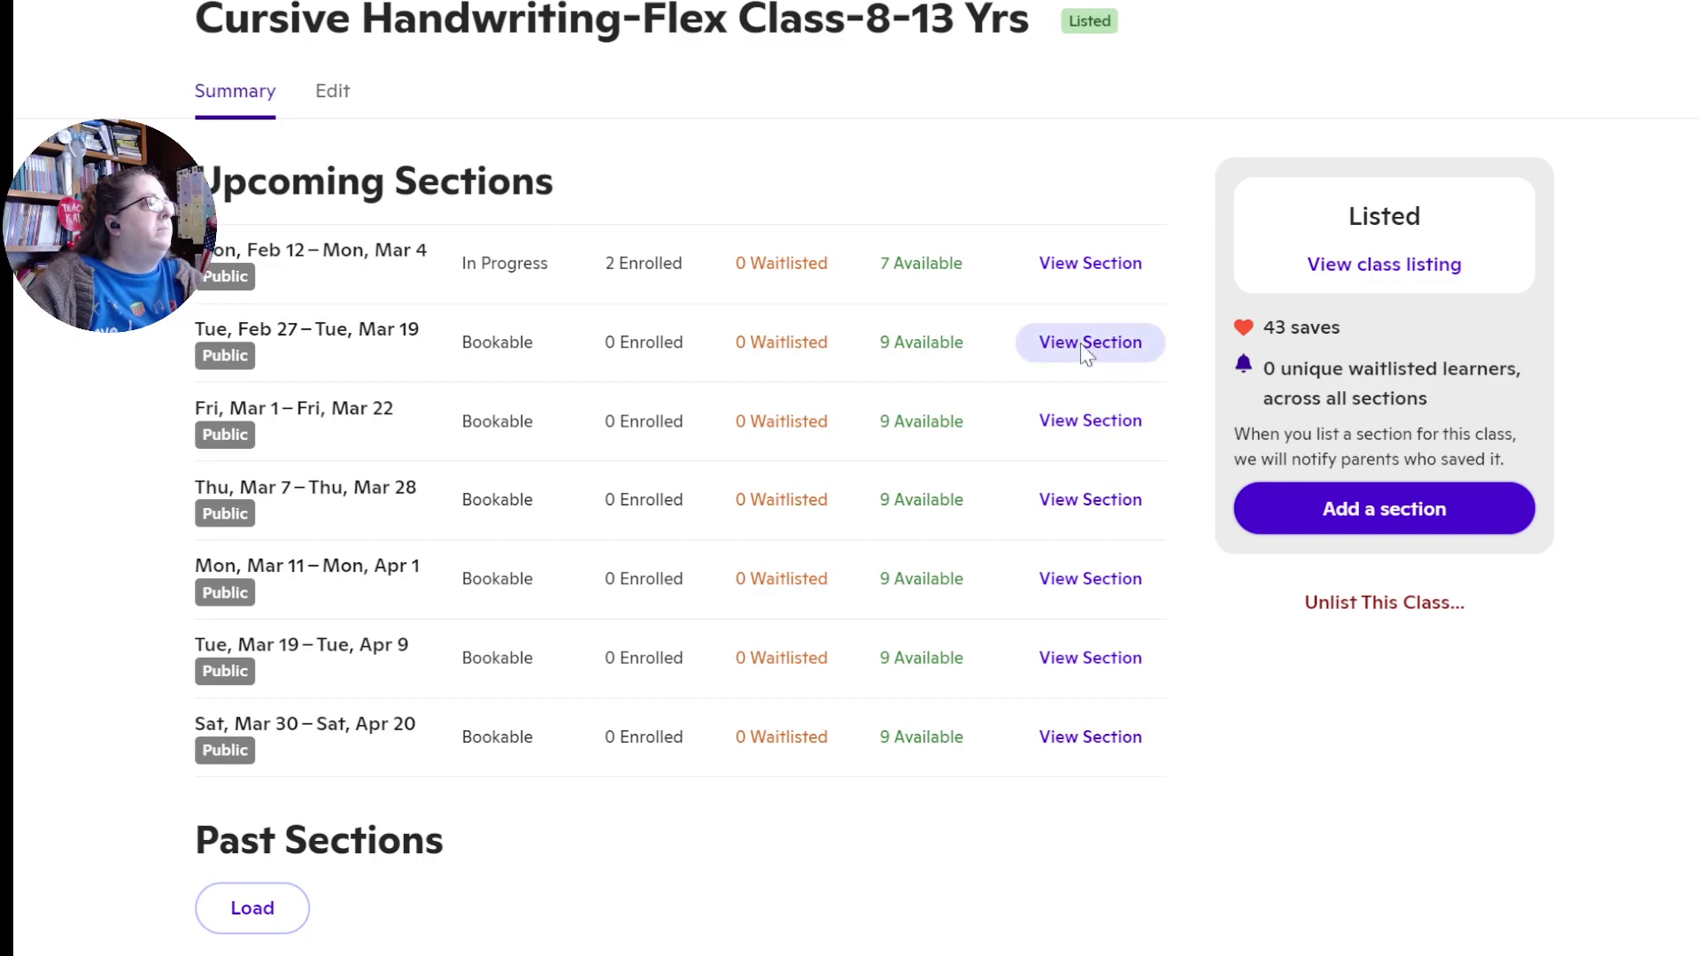
pyautogui.scroll(-1, 823, 531)
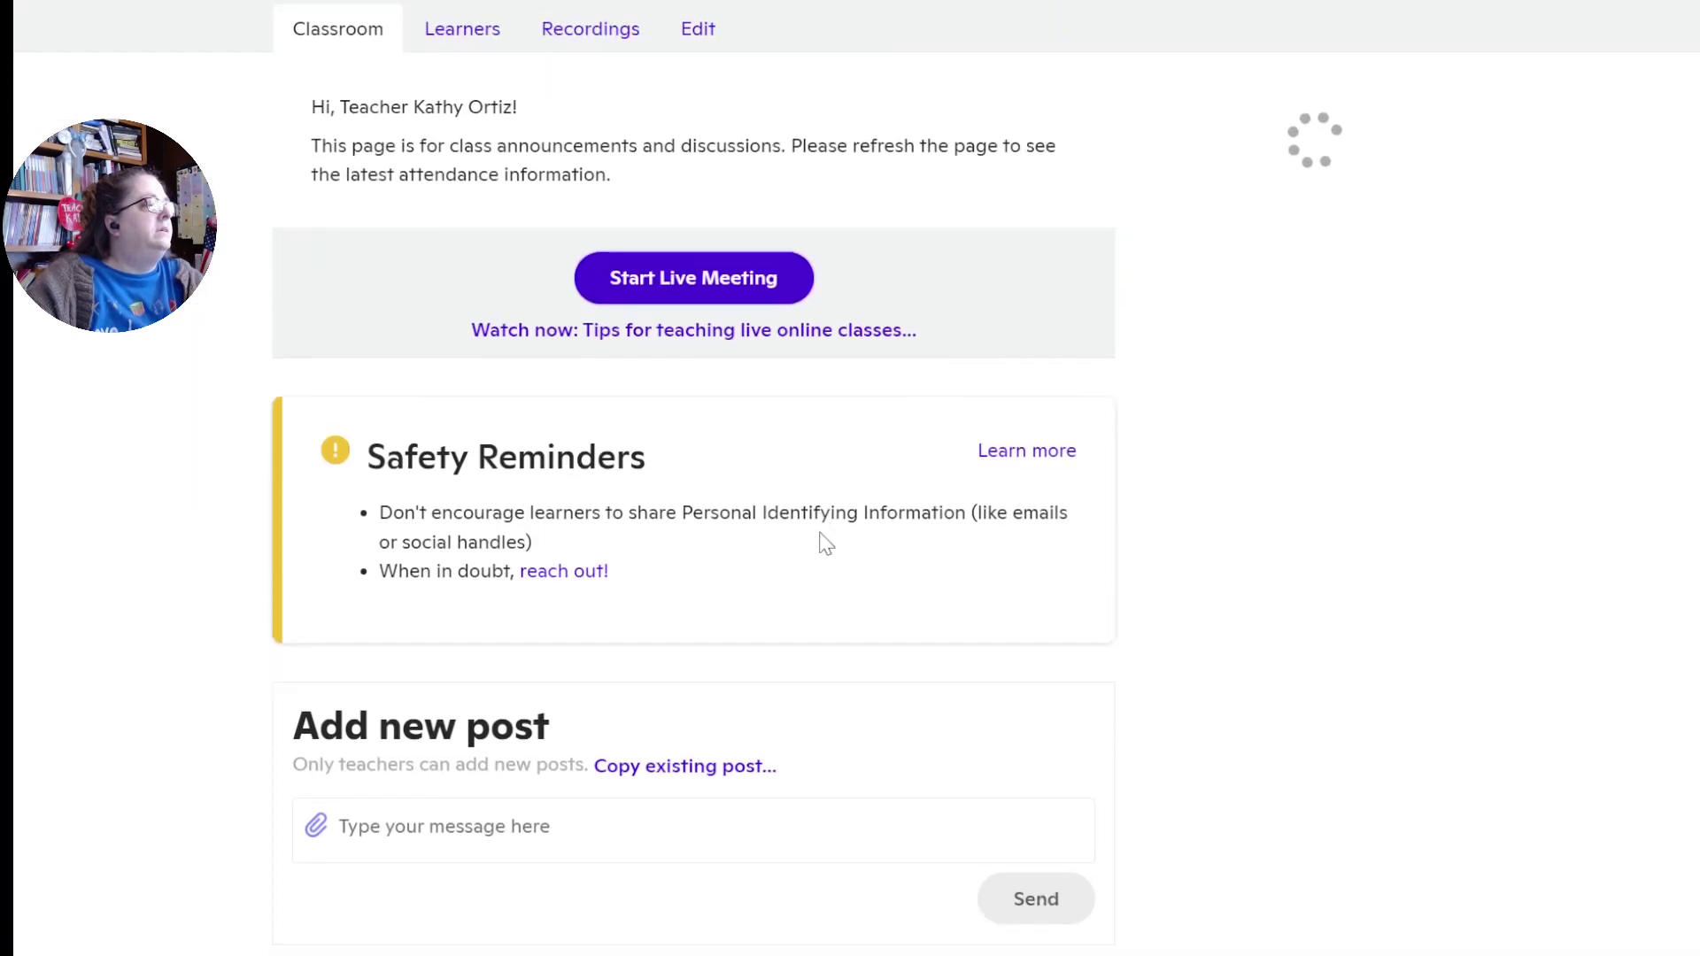
pyautogui.scroll(1, 634, 292)
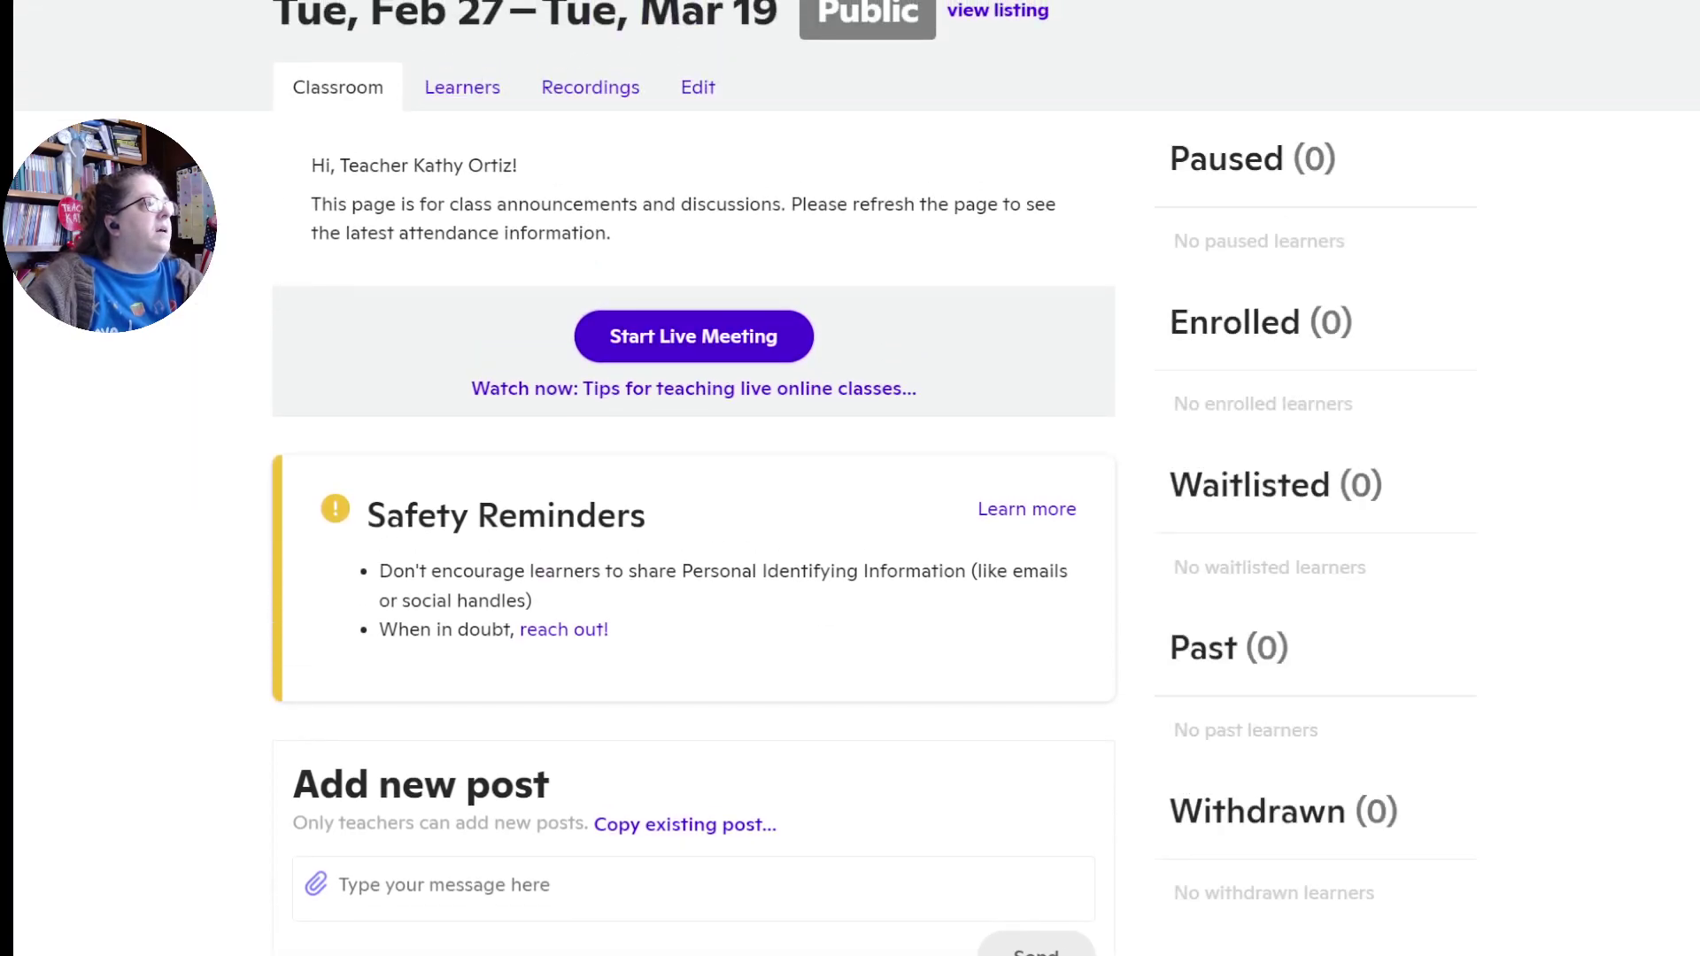
pyautogui.hotkey('alt', 'Left')
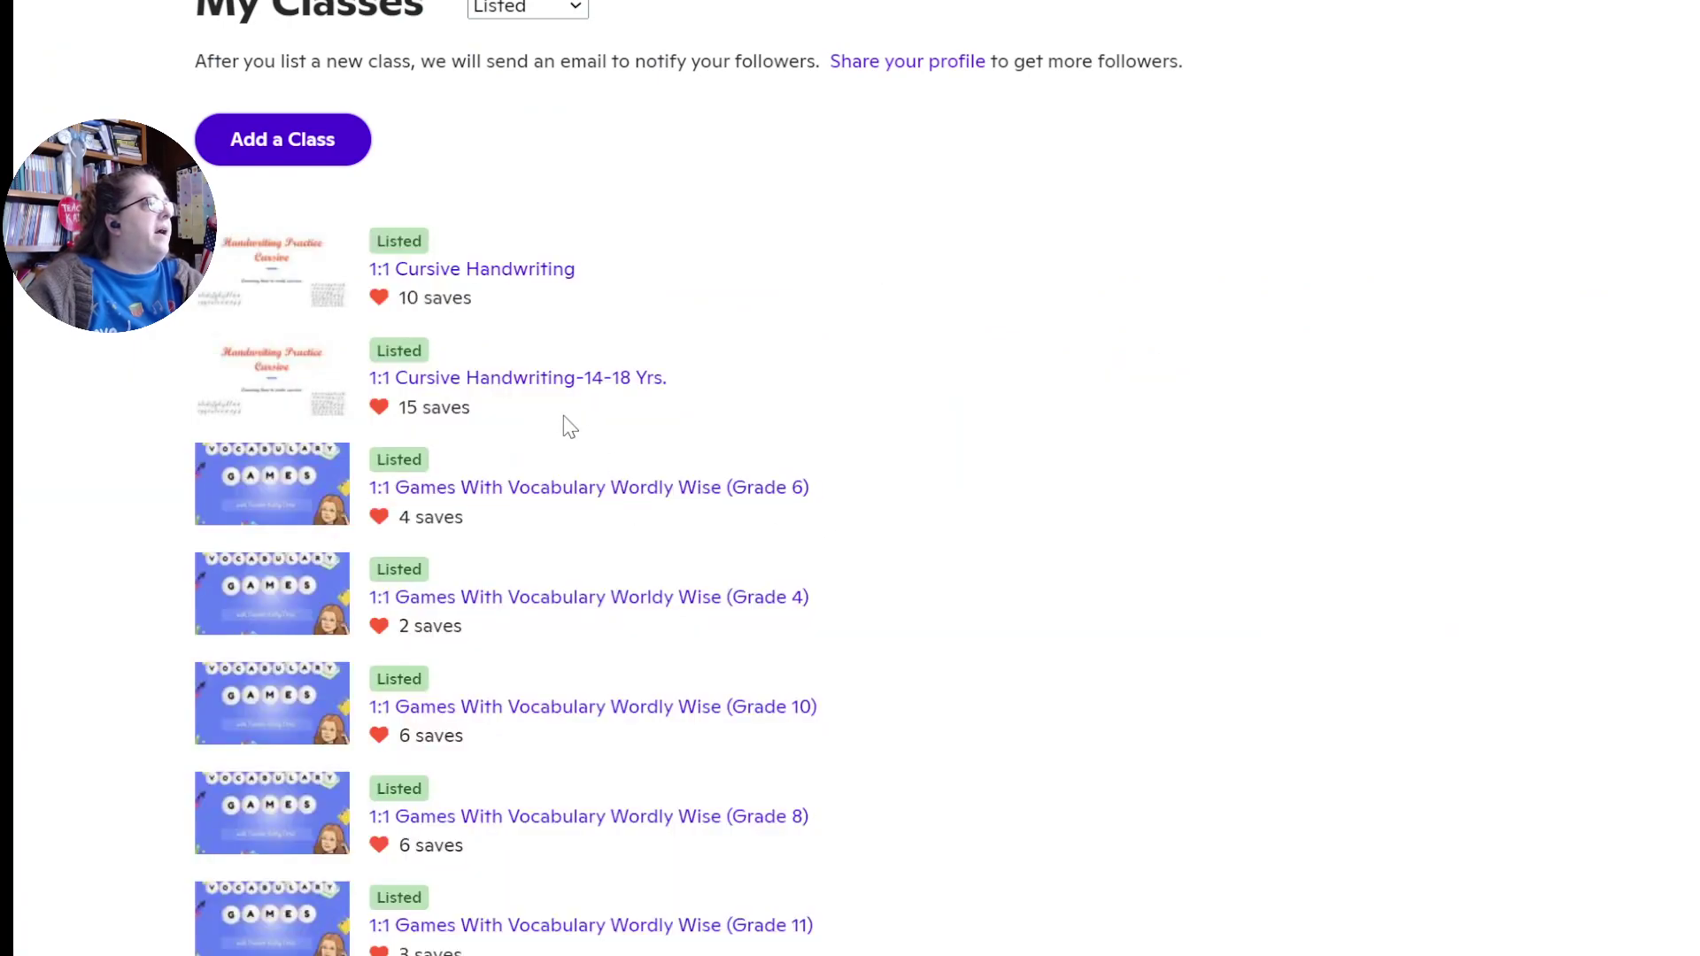
# Reopen the "Cursive Handwriting-Flex Class-8-13 Yrs" class and open its Mon, Feb 12–Mon, Mar 4 section
pyautogui.scroll(-20, 842, 455)
pyautogui.scroll(-20, 859, 706)
pyautogui.scroll(-20, 852, 700)
pyautogui.scroll(-20, 864, 662)
pyautogui.scroll(-10, 872, 655)
pyautogui.scroll(15, 854, 620)
pyautogui.scroll(20, 849, 554)
pyautogui.scroll(14, 864, 551)
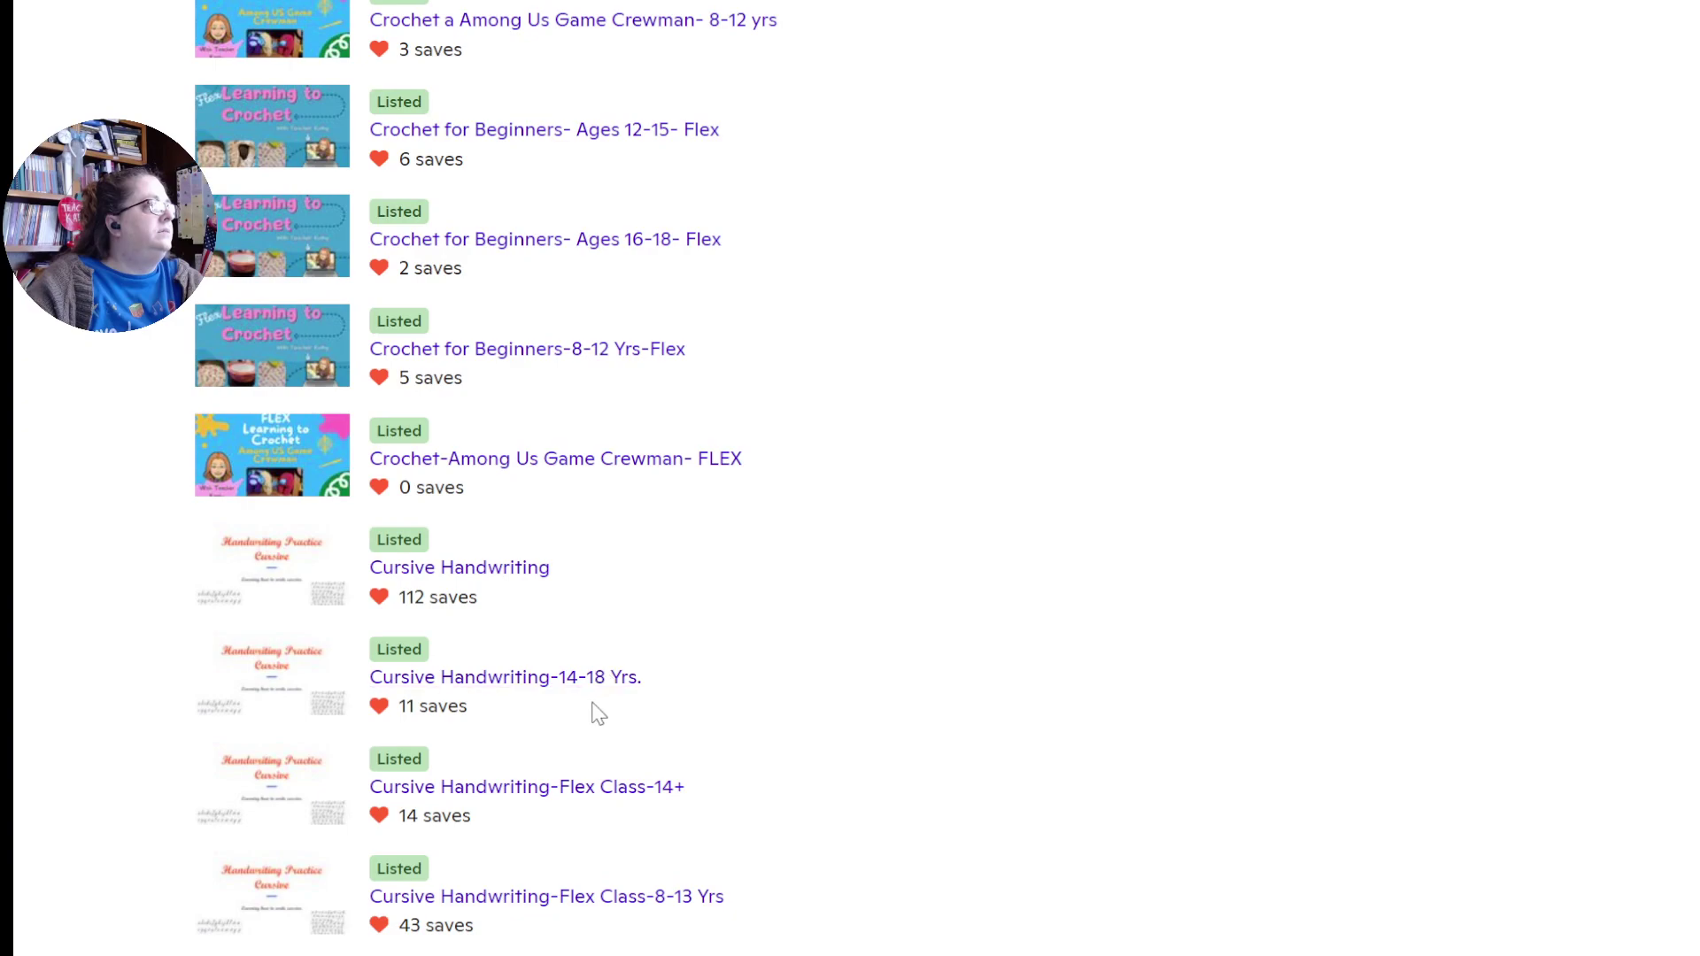
pyautogui.scroll(-3, 592, 787)
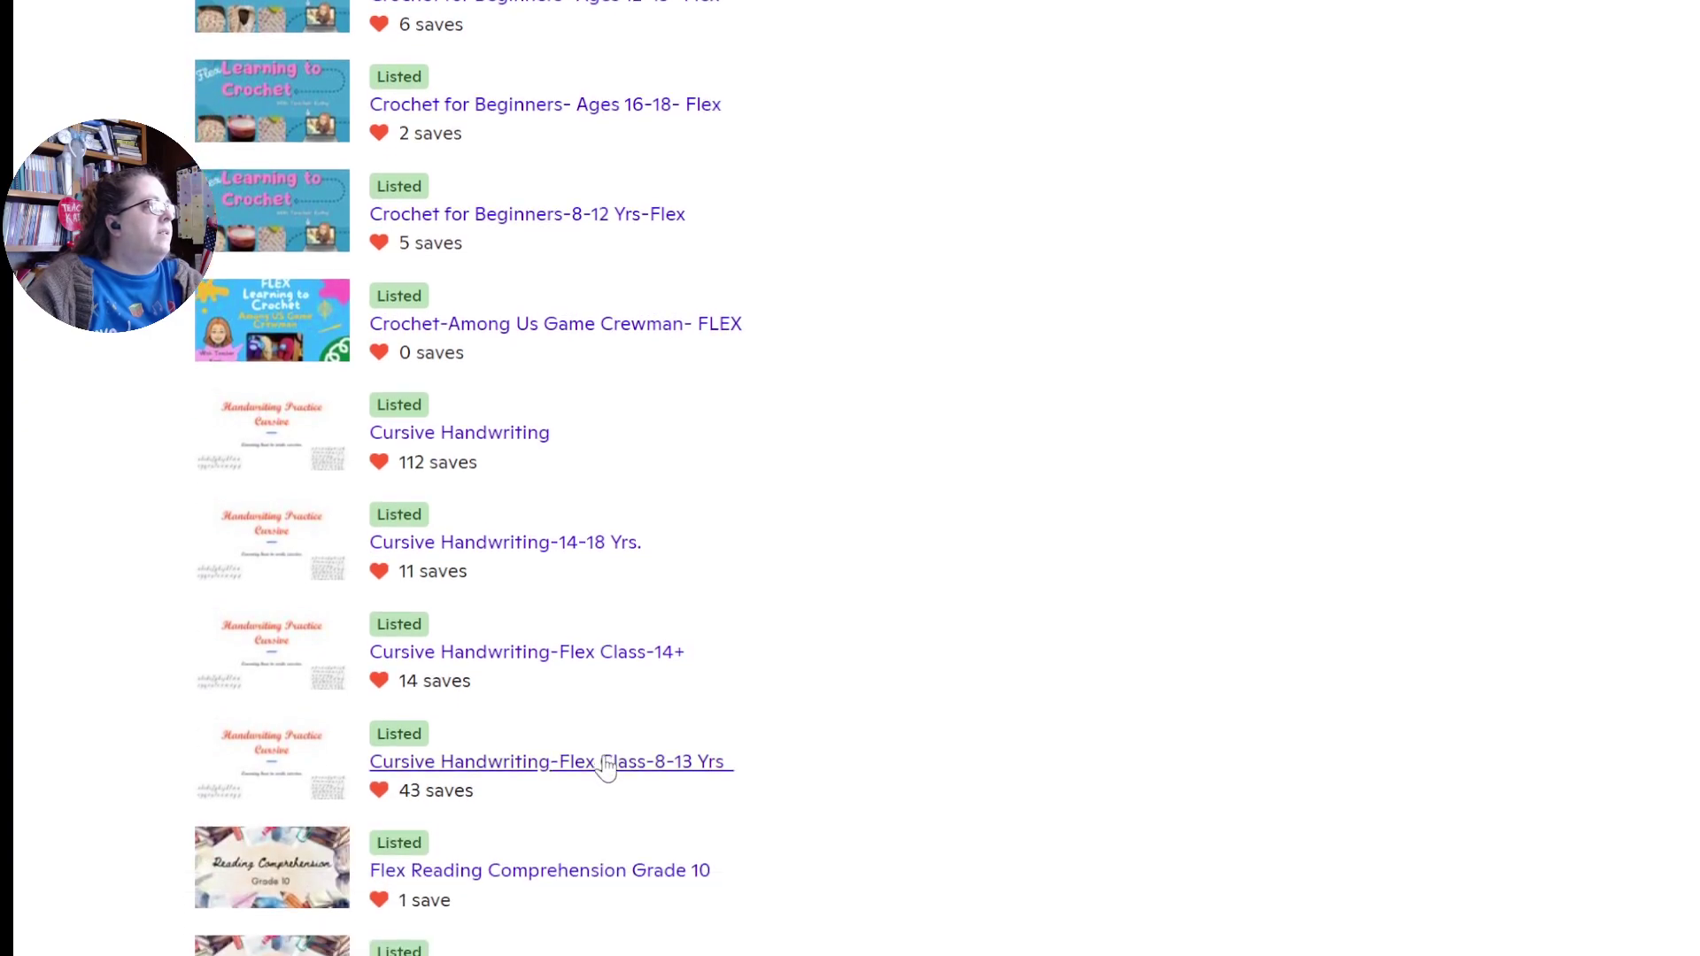
pyautogui.click(599, 761)
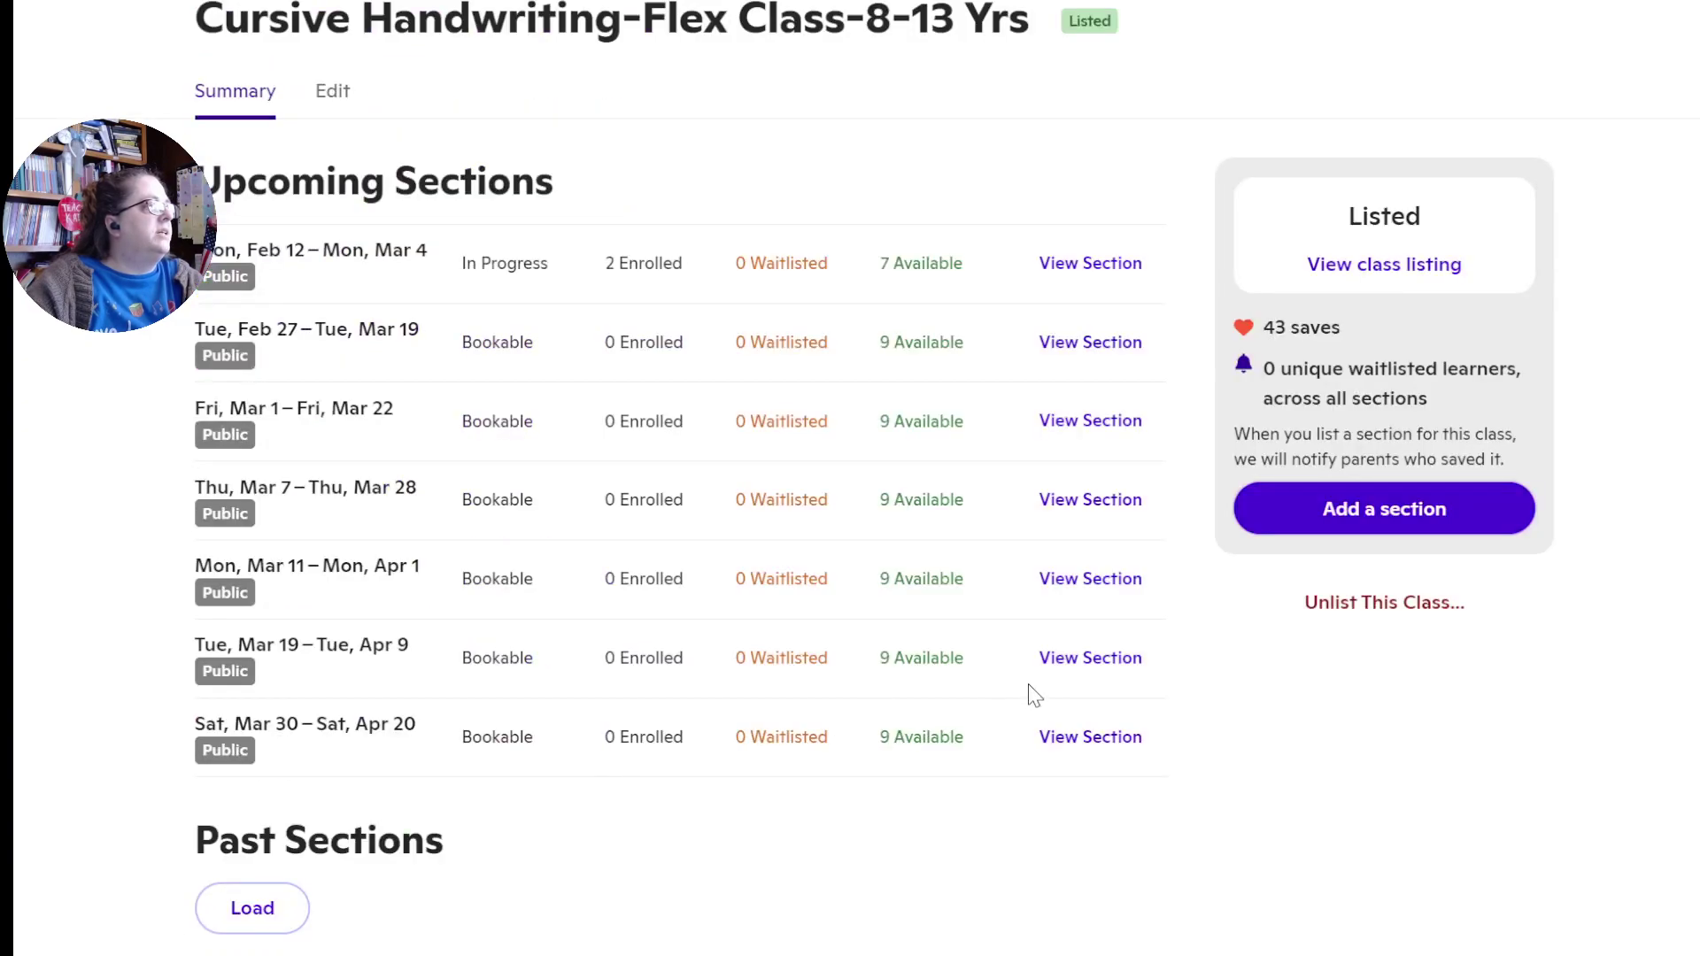
pyautogui.click(1122, 264)
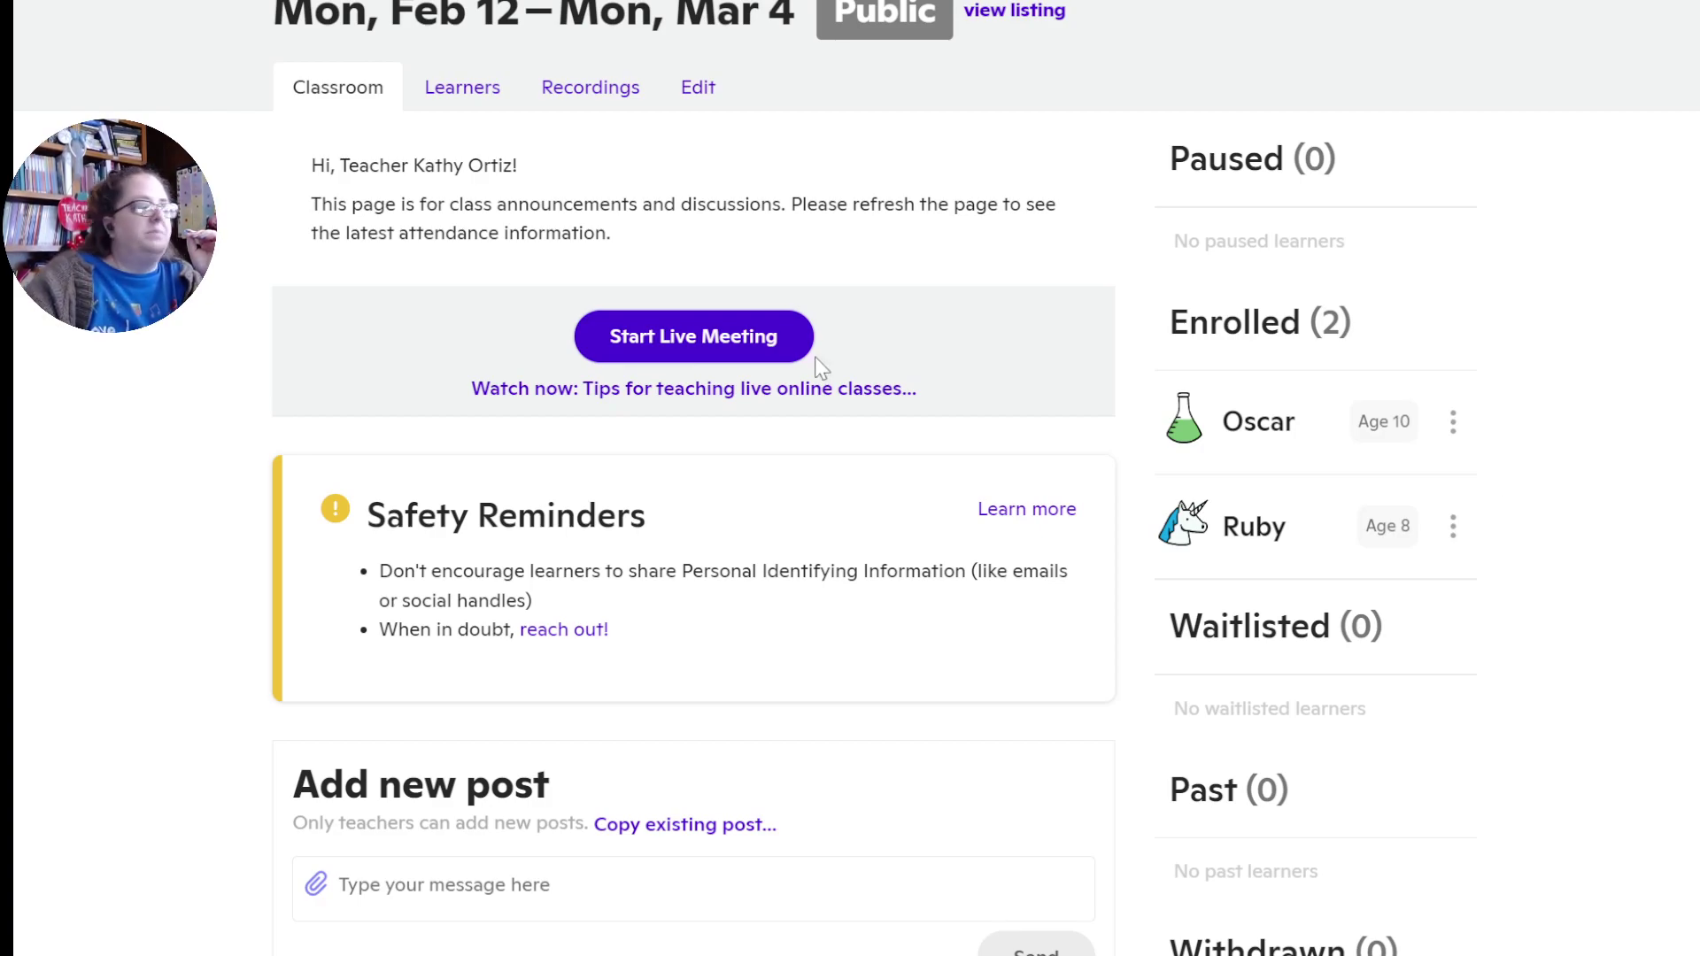
# Expand the full text of the classroom's welcome post and check the attachment options for commenting on it
pyautogui.scroll(-7, 784, 520)
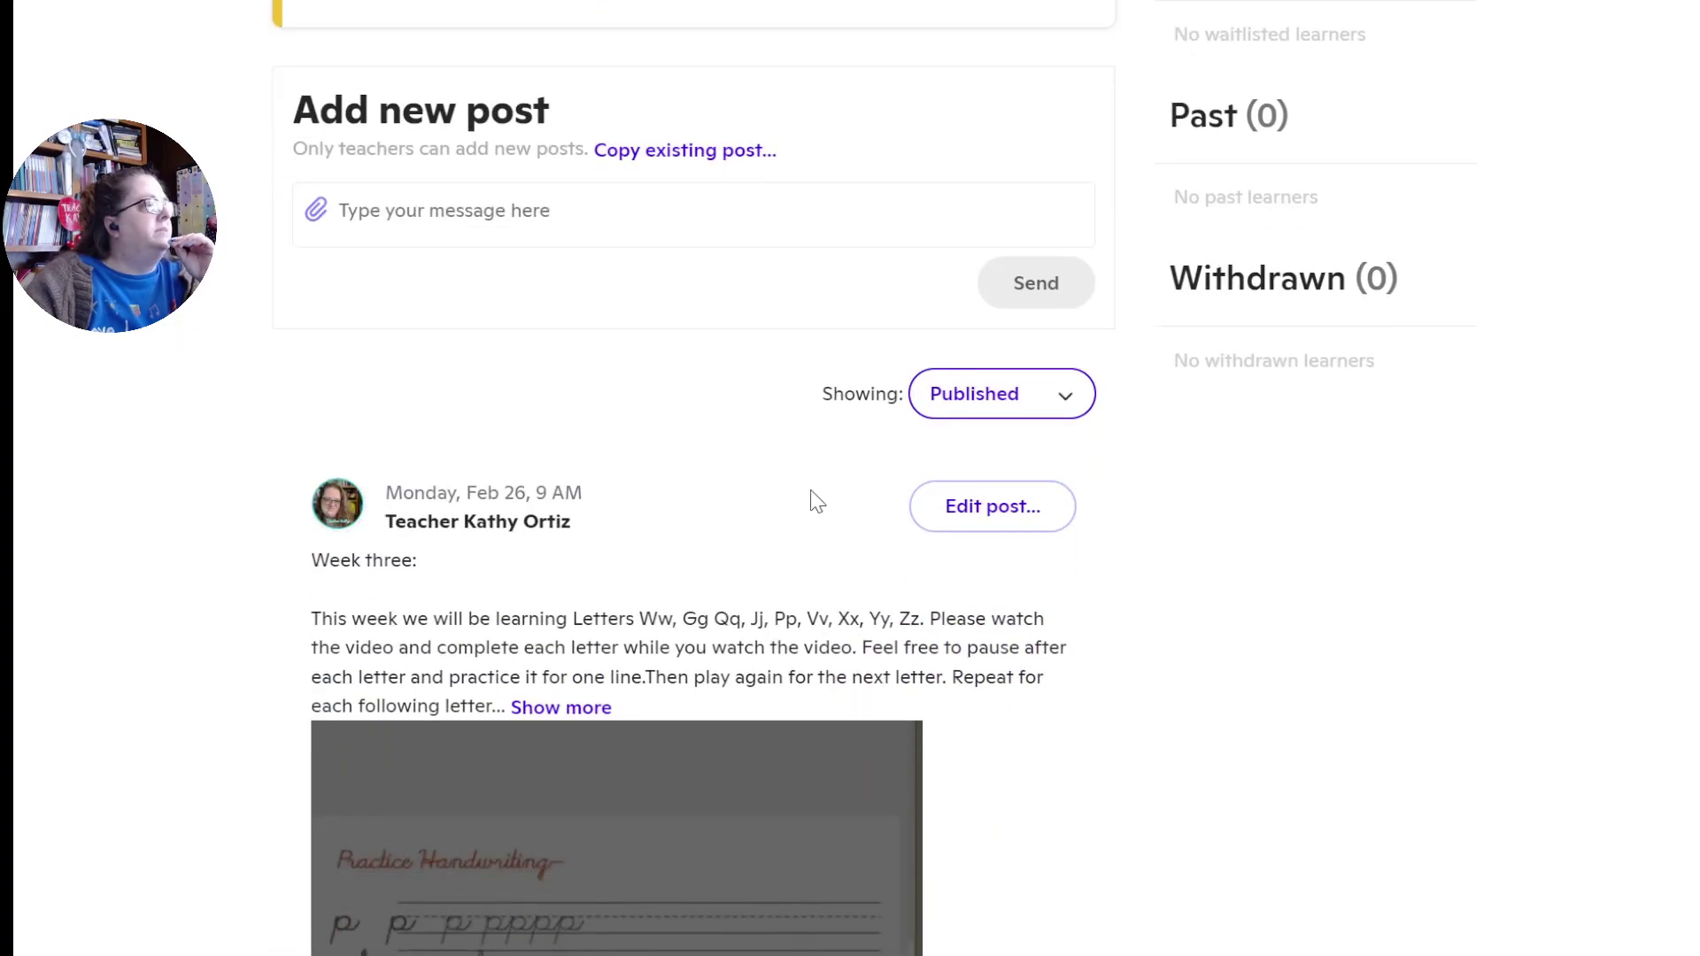
pyautogui.scroll(-3, 809, 501)
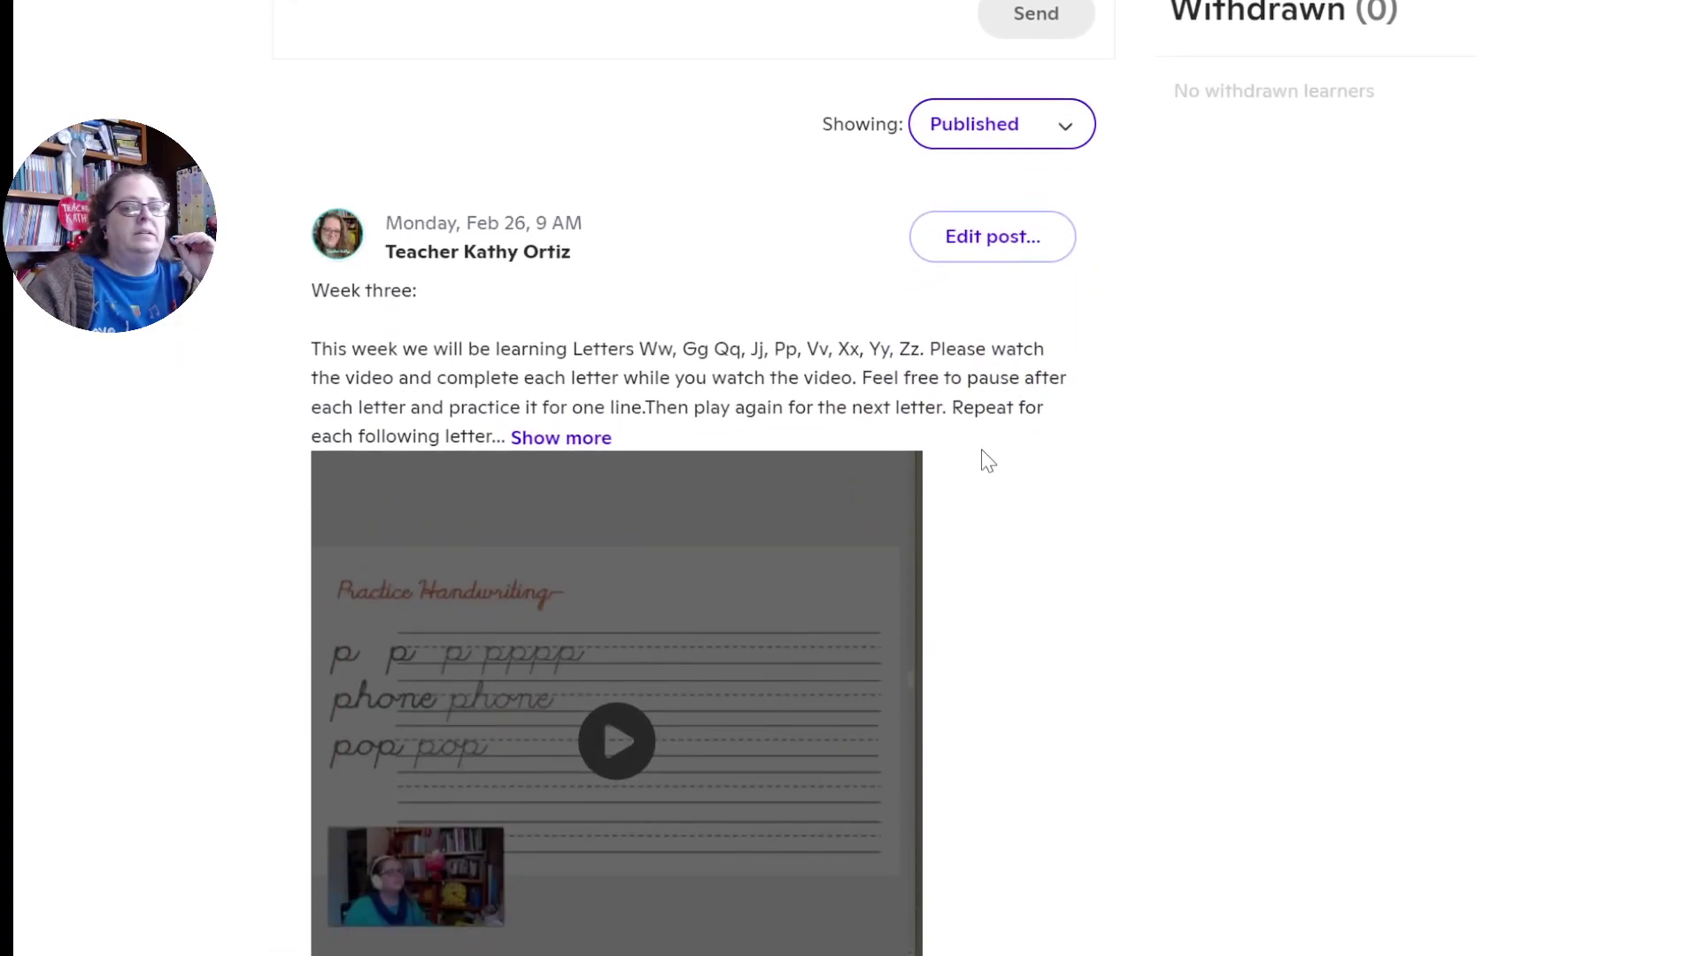
pyautogui.scroll(-12, 990, 458)
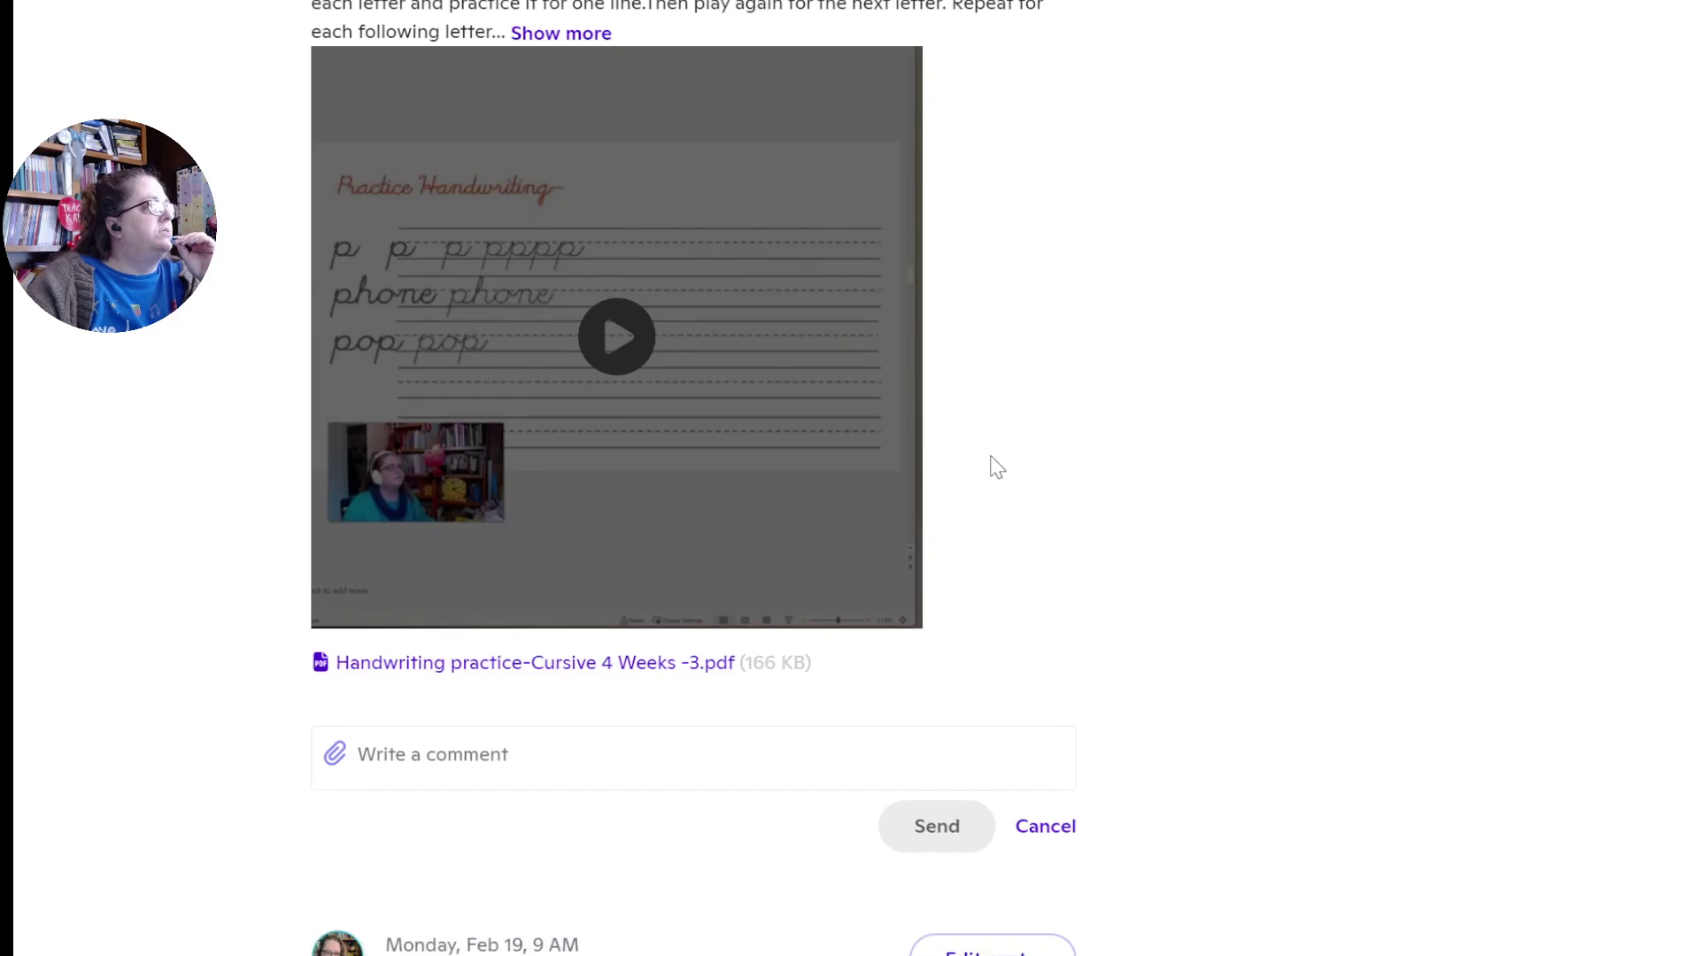
pyautogui.scroll(-20, 1010, 487)
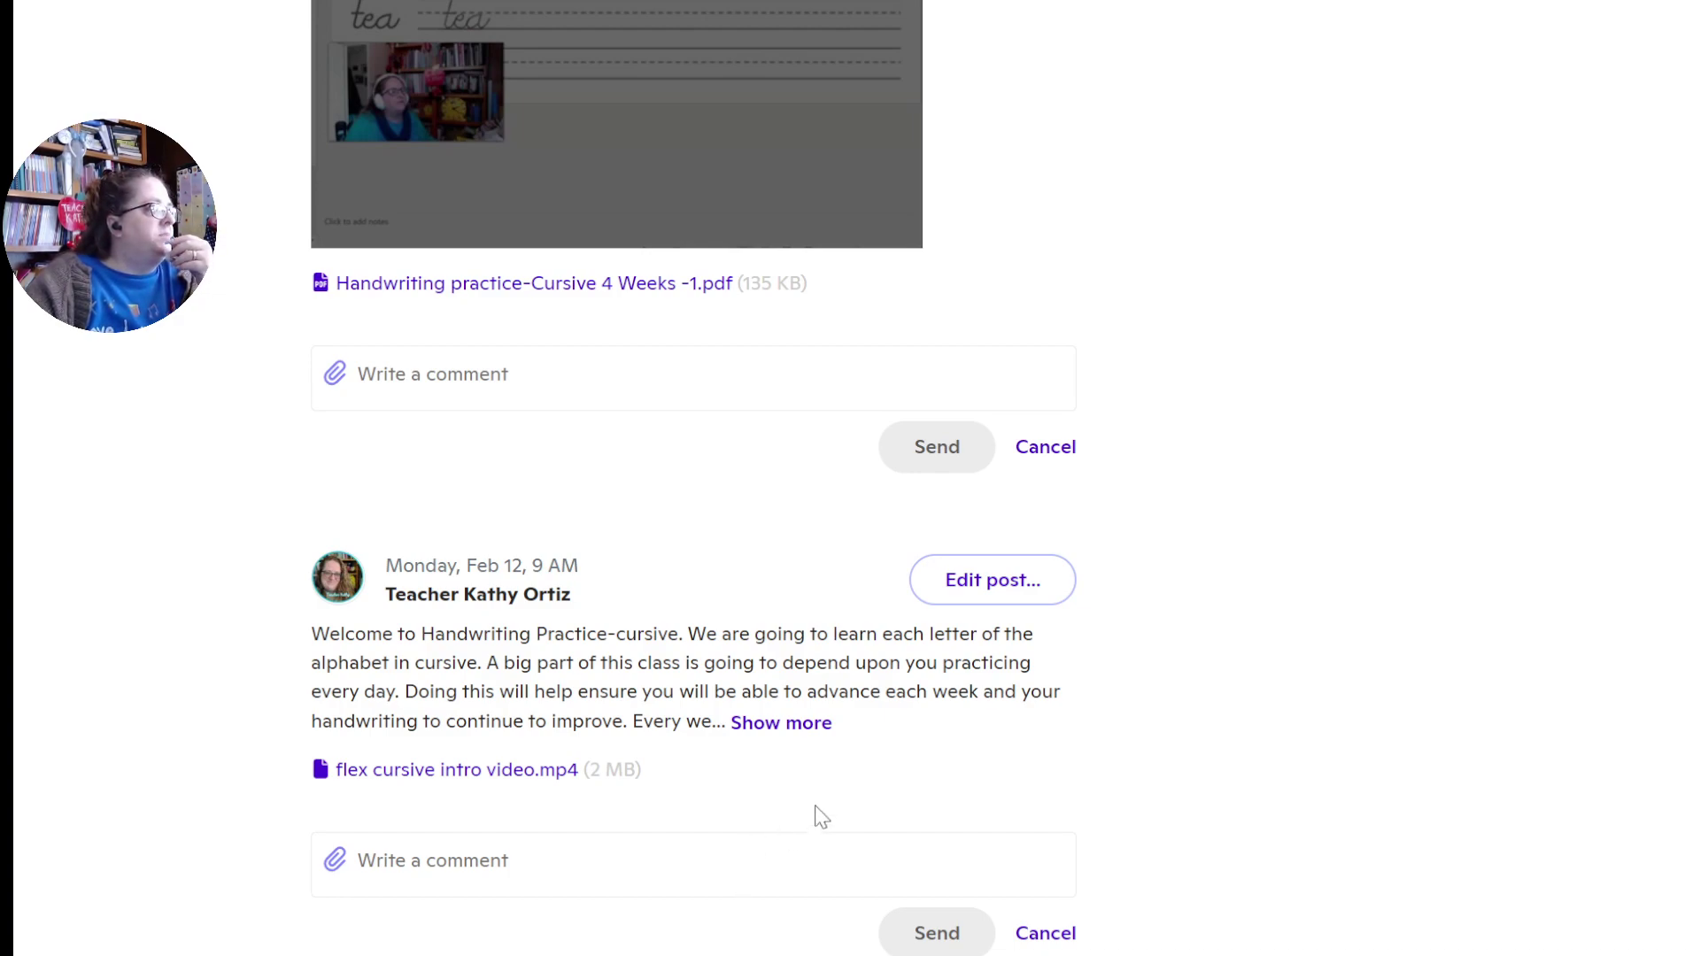
pyautogui.click(785, 723)
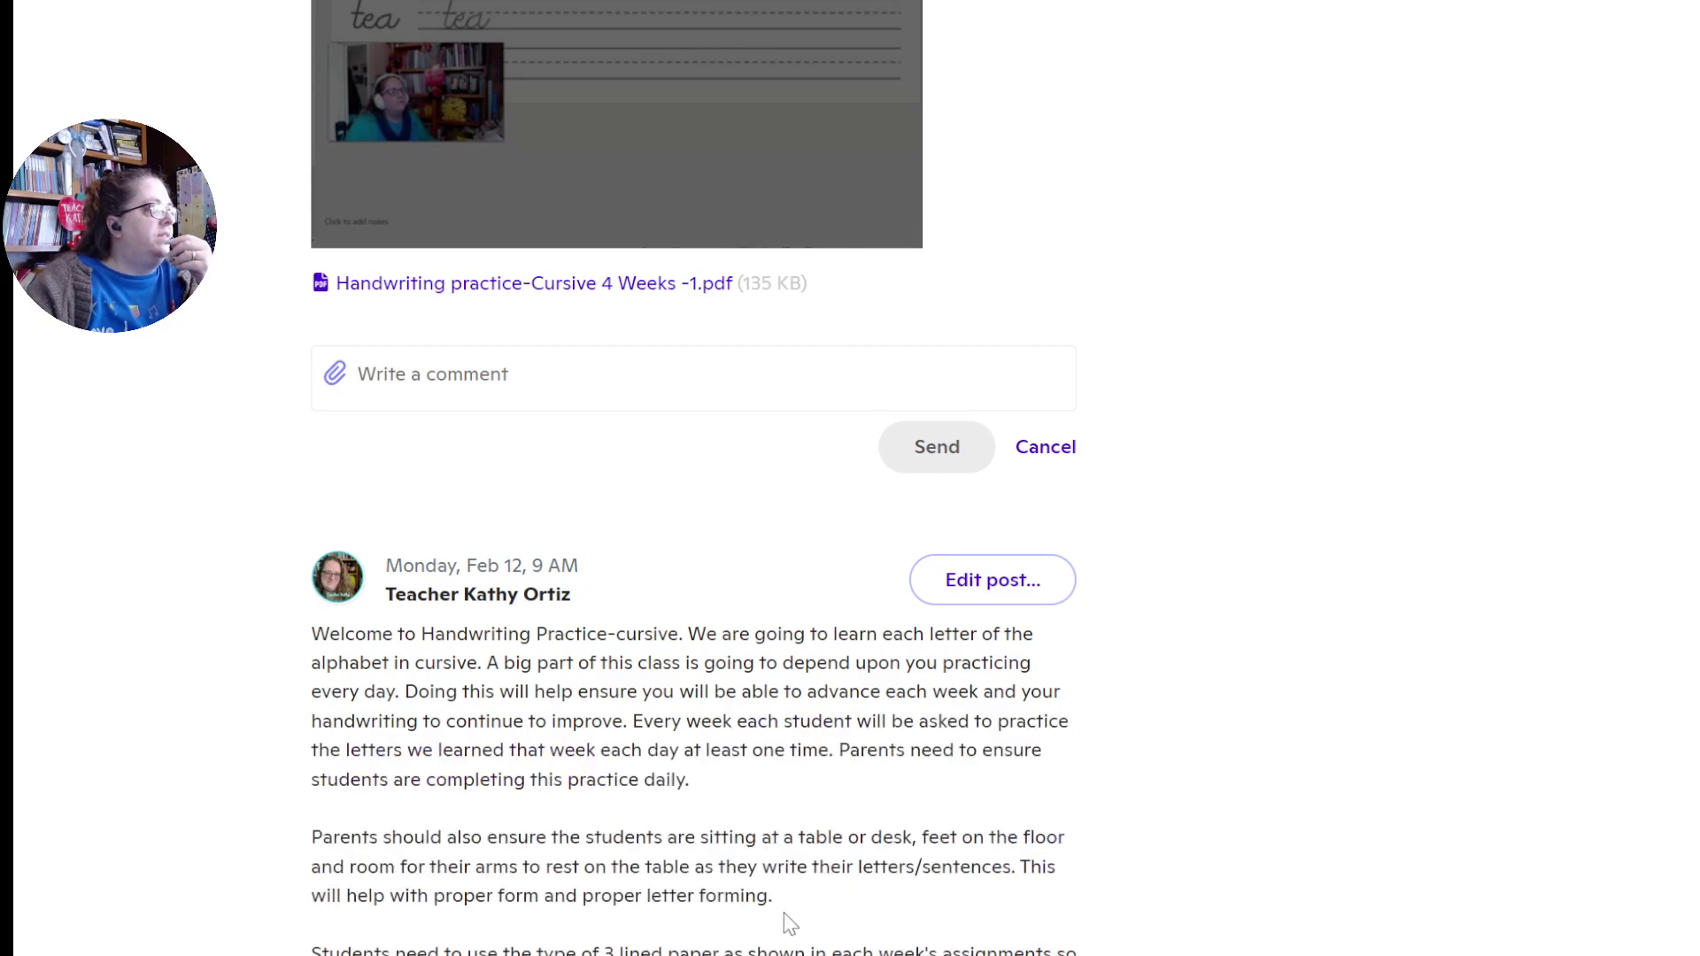
pyautogui.scroll(-3, 726, 922)
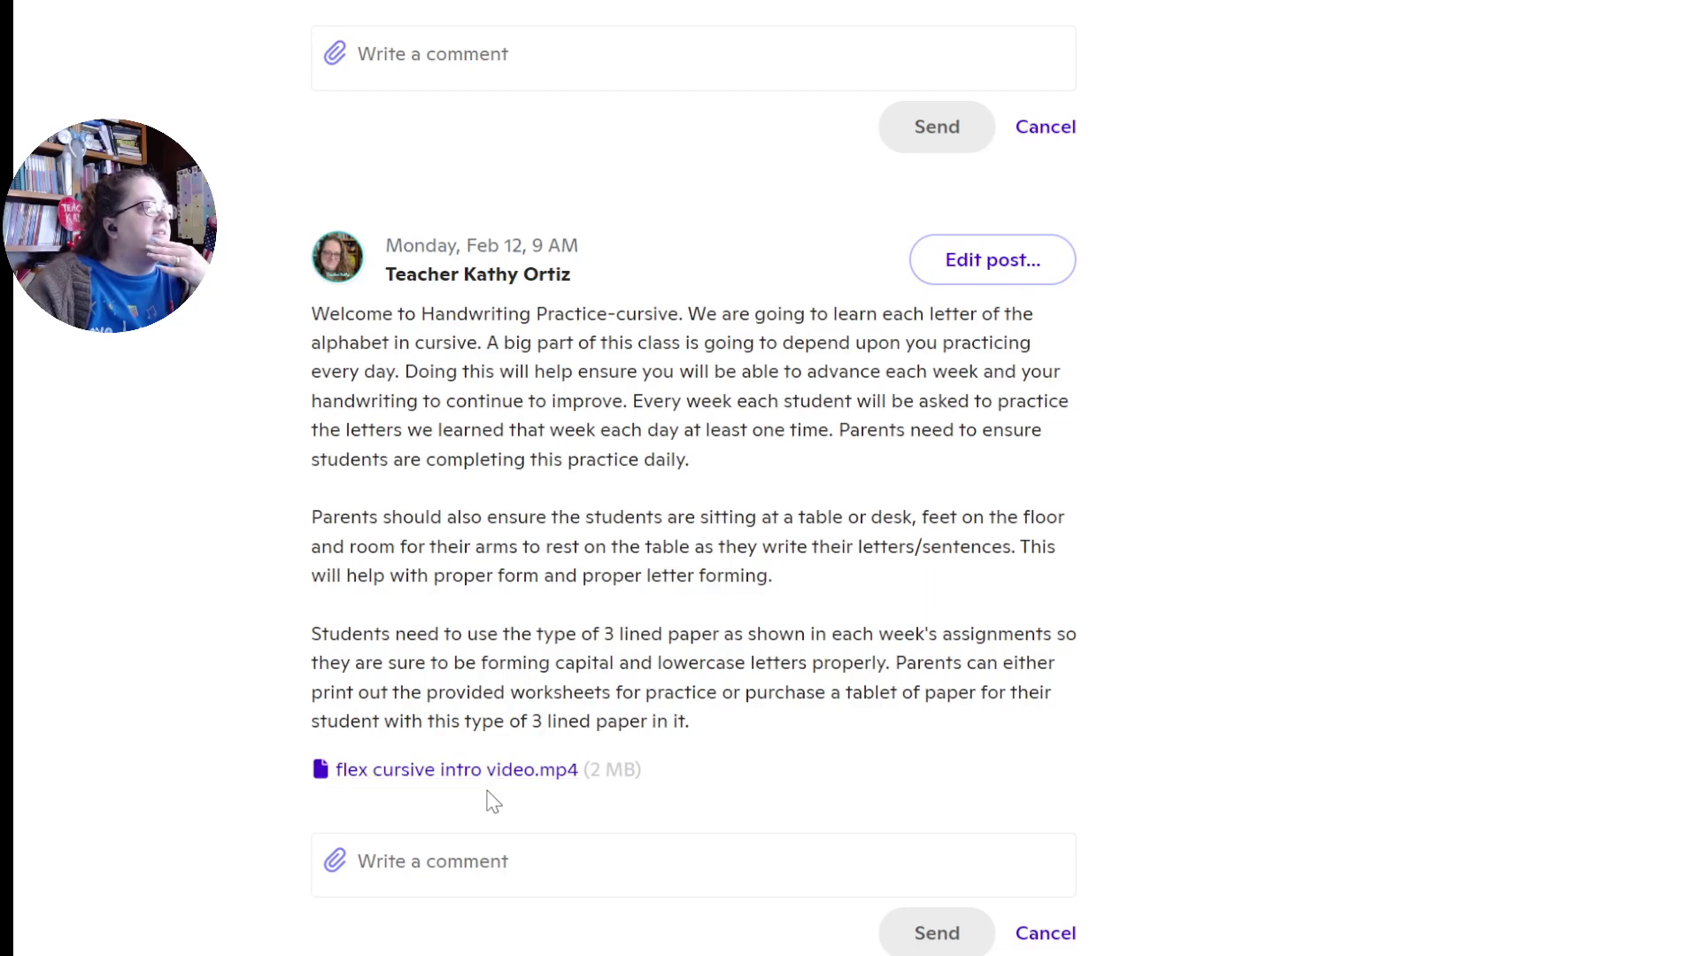
pyautogui.click(334, 861)
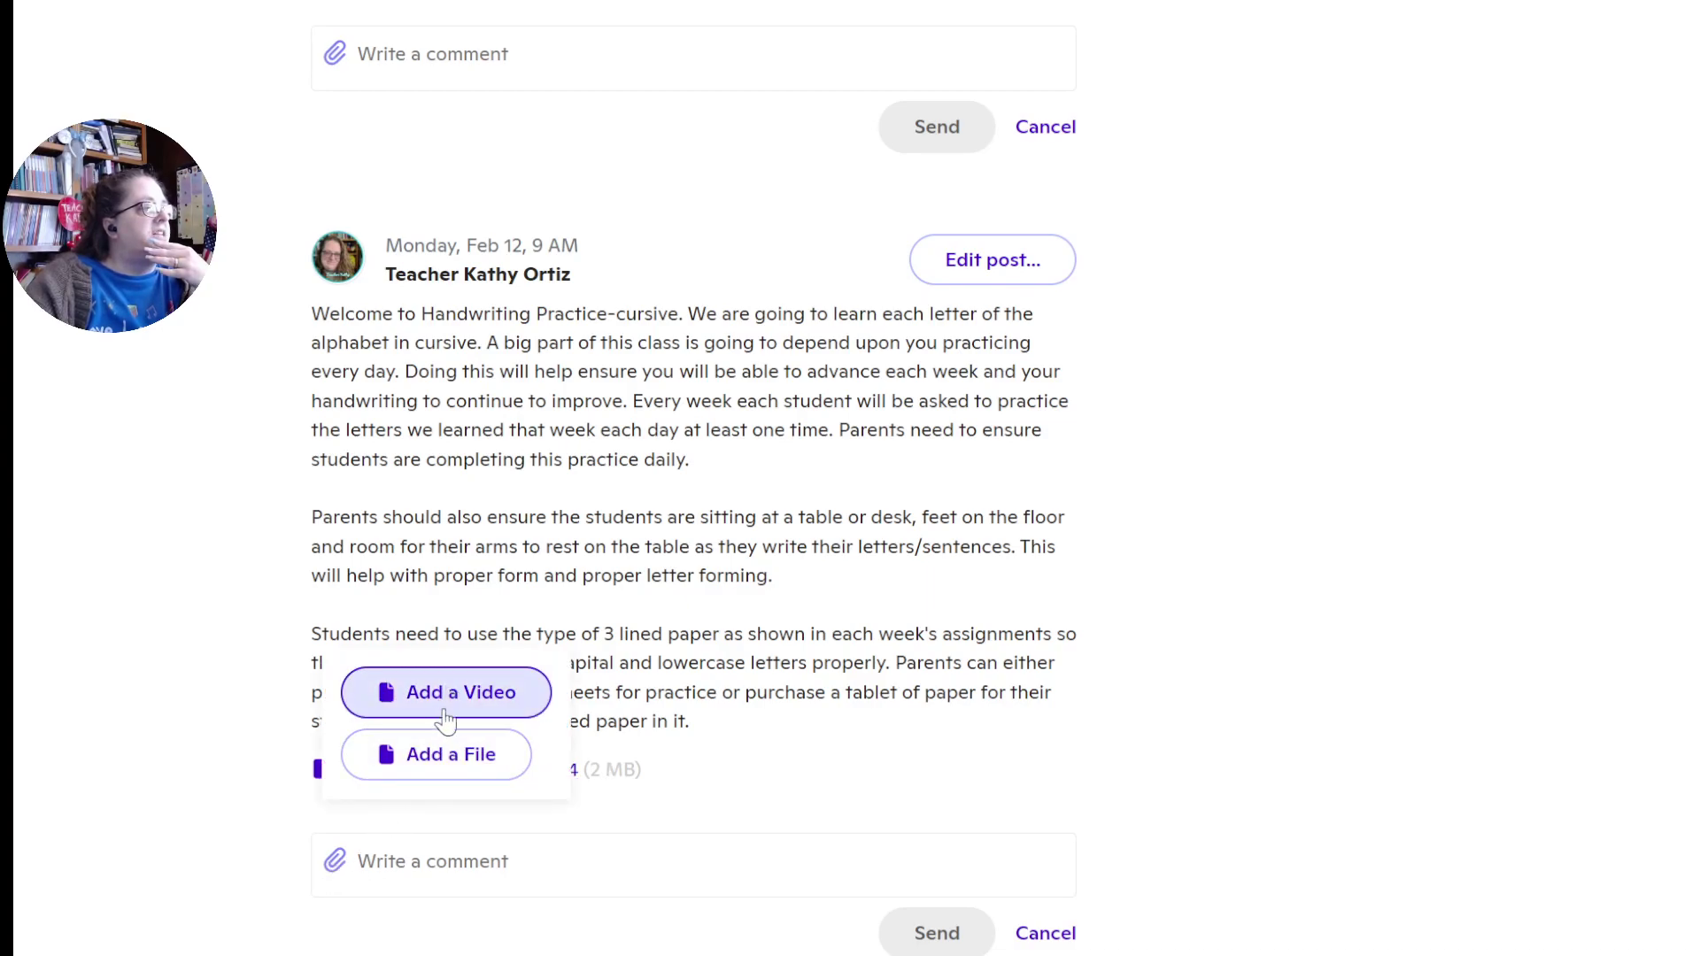
pyautogui.click(250, 799)
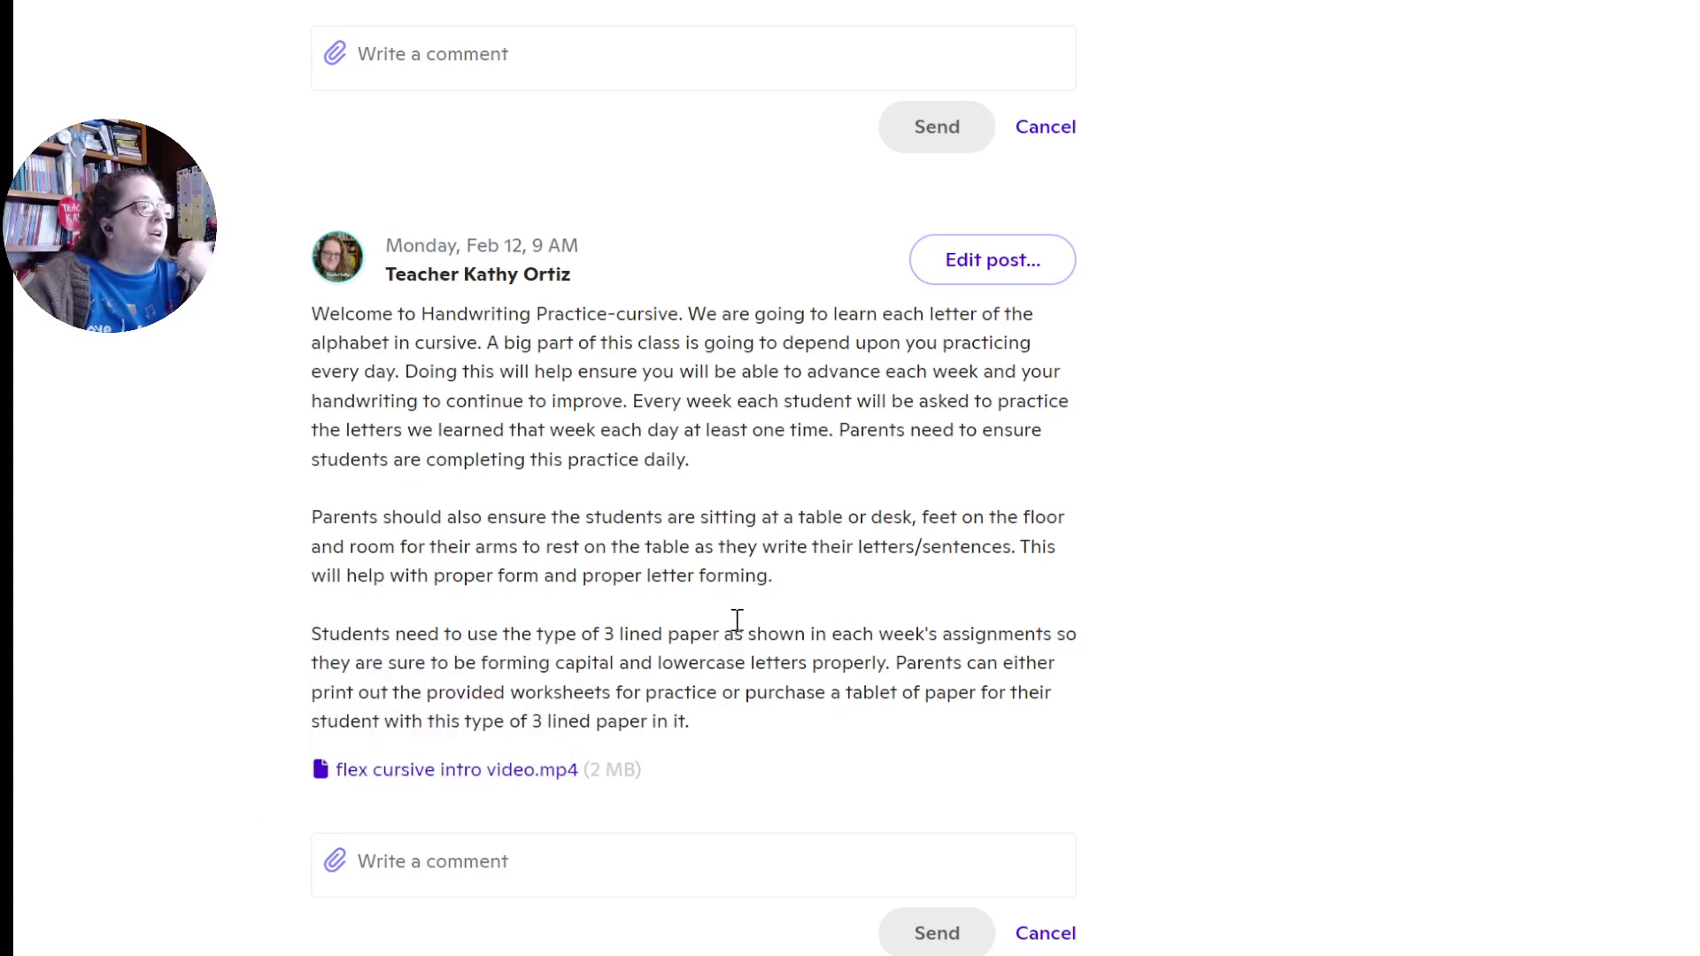
# Expand the Week one post and check the attachment options learners have for replying with their work
pyautogui.scroll(10, 767, 602)
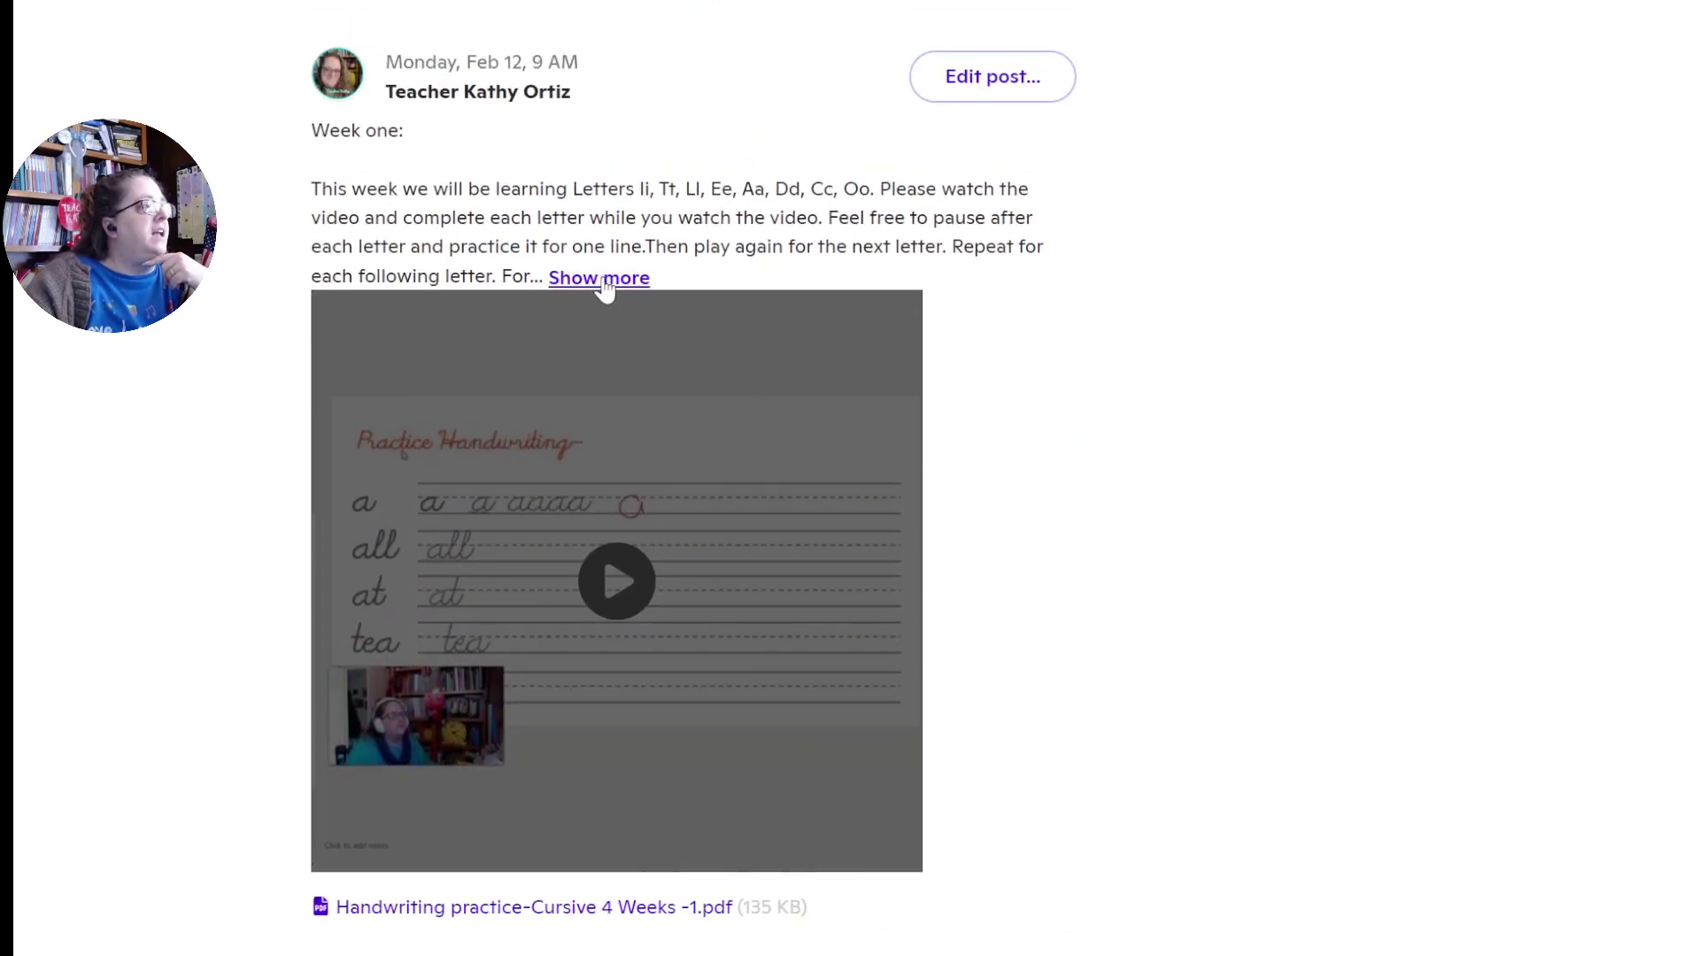
pyautogui.click(602, 277)
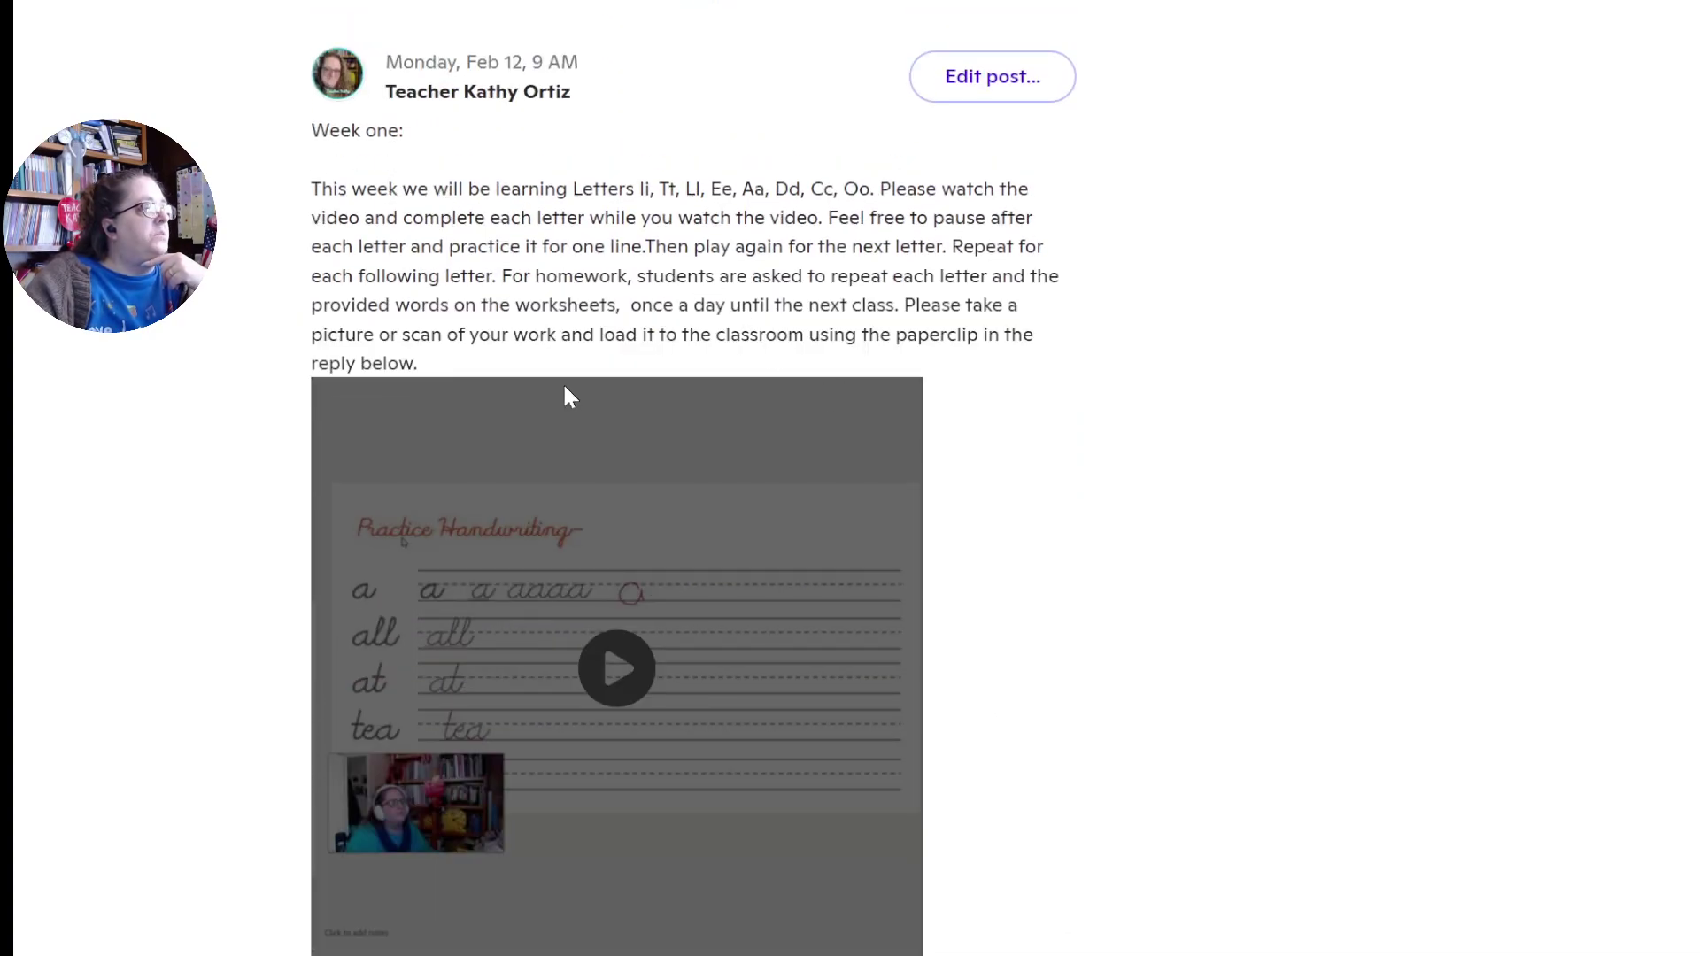
pyautogui.scroll(-3, 585, 394)
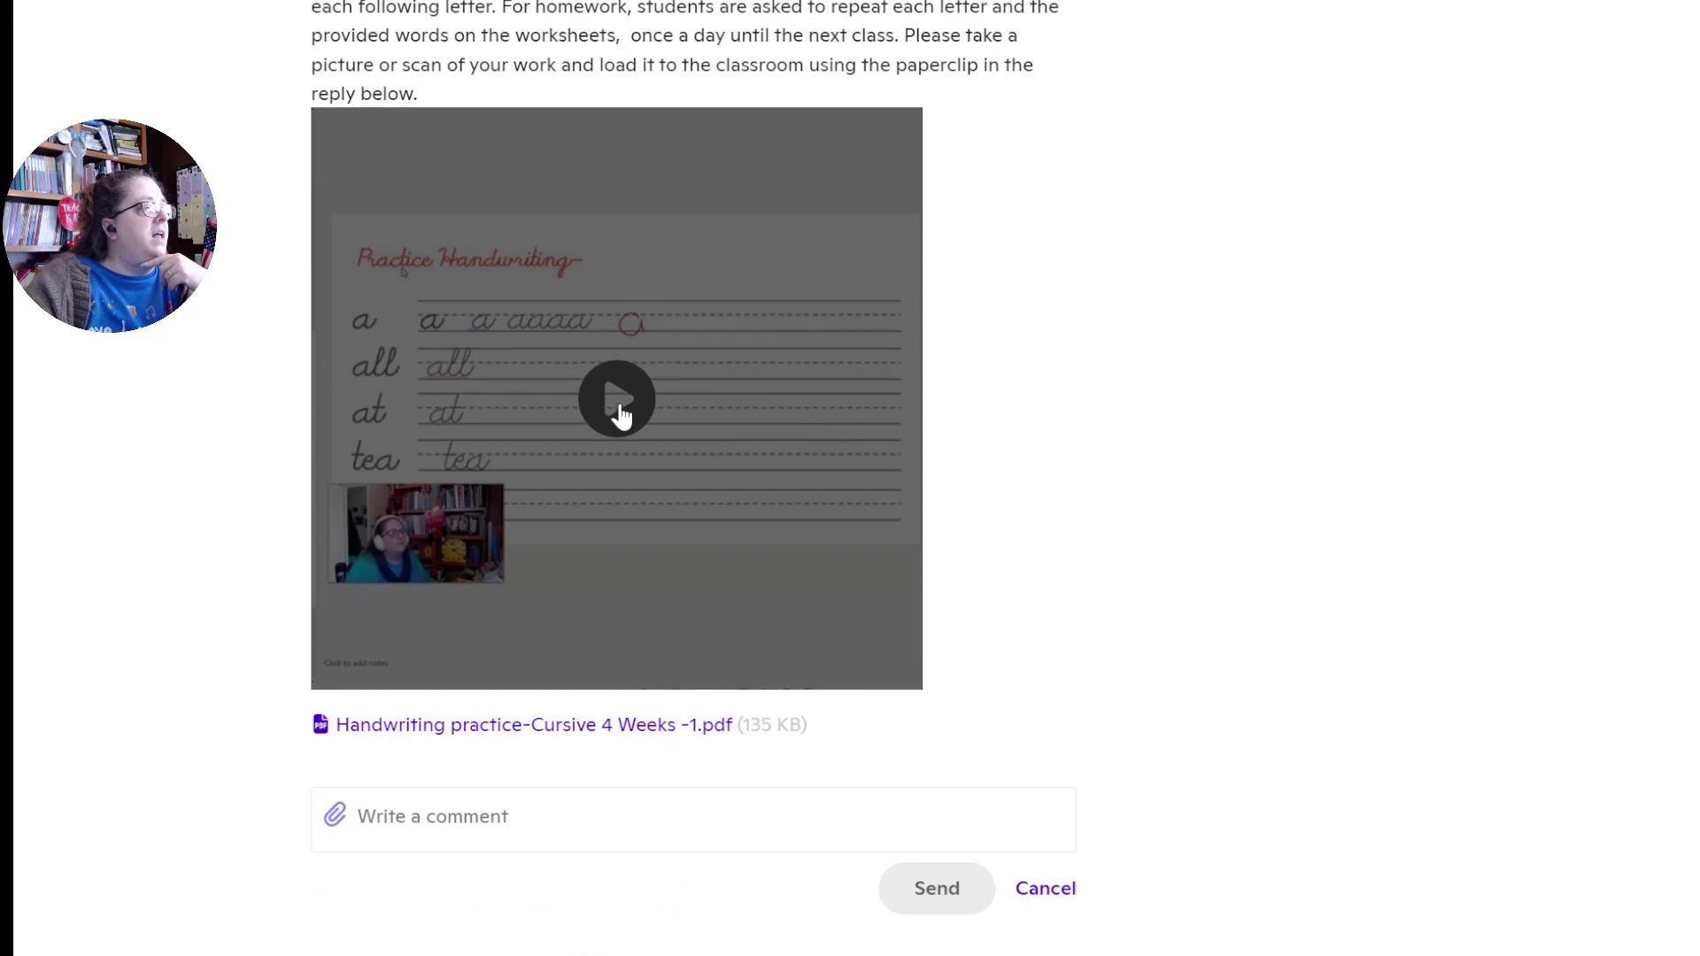
pyautogui.click(335, 823)
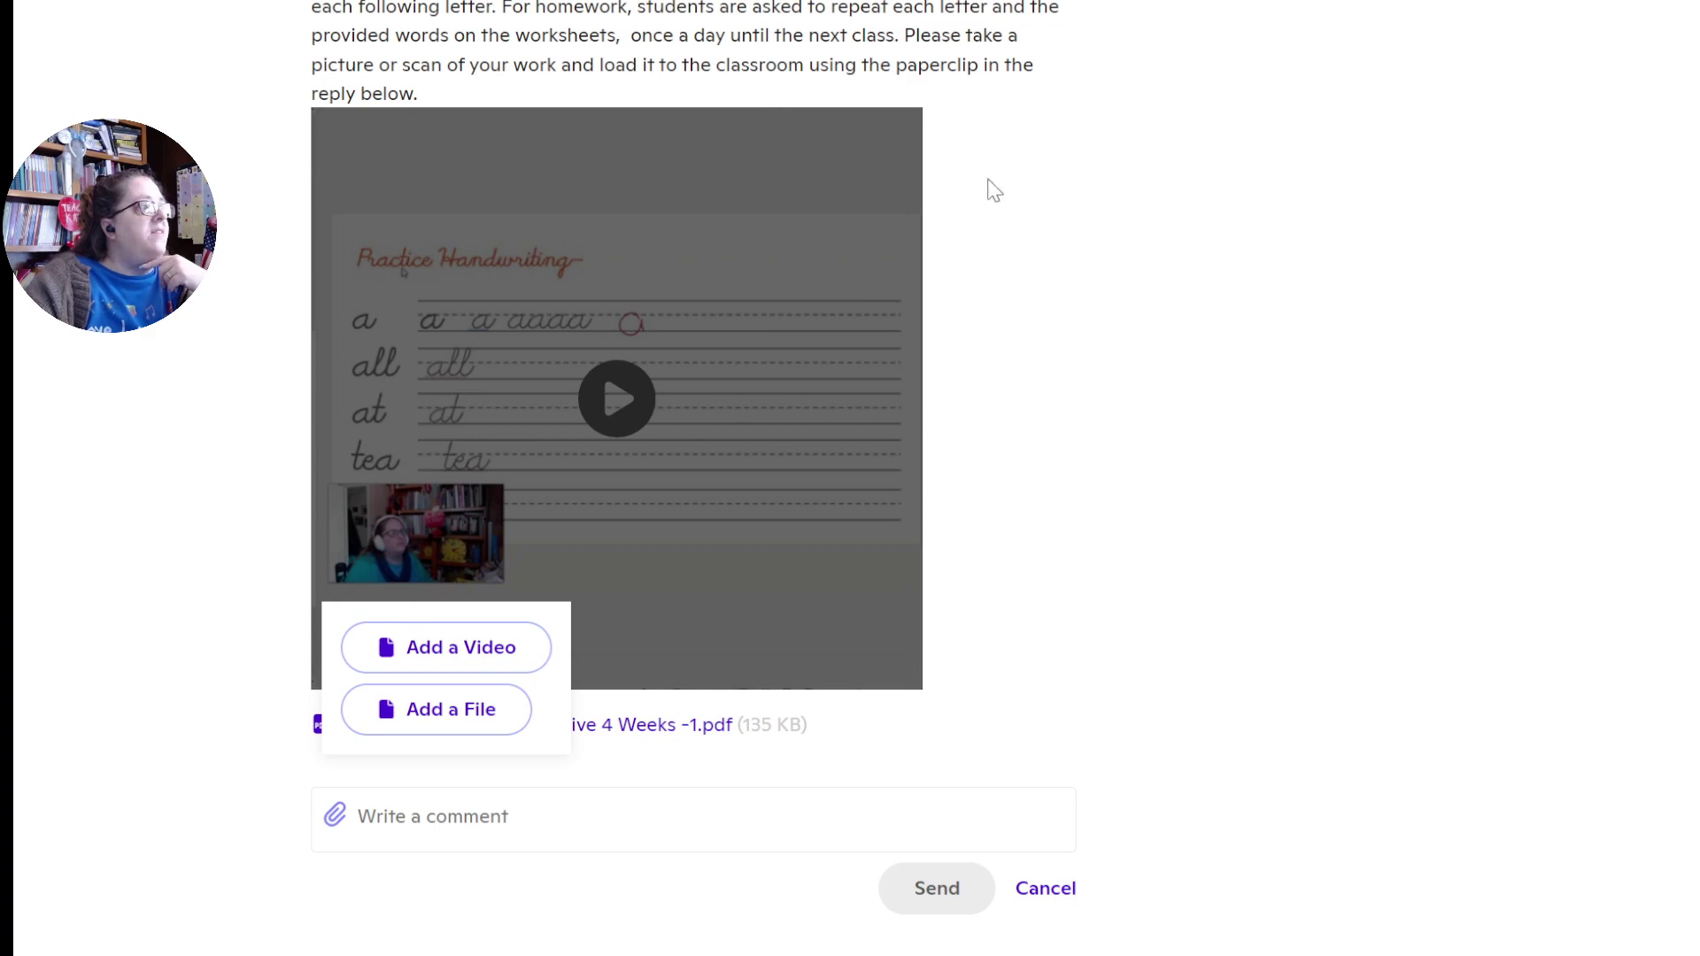
pyautogui.click(1006, 274)
# Expand the full text of the Week two and Week three posts
pyautogui.scroll(7, 1141, 584)
pyautogui.scroll(8, 1112, 580)
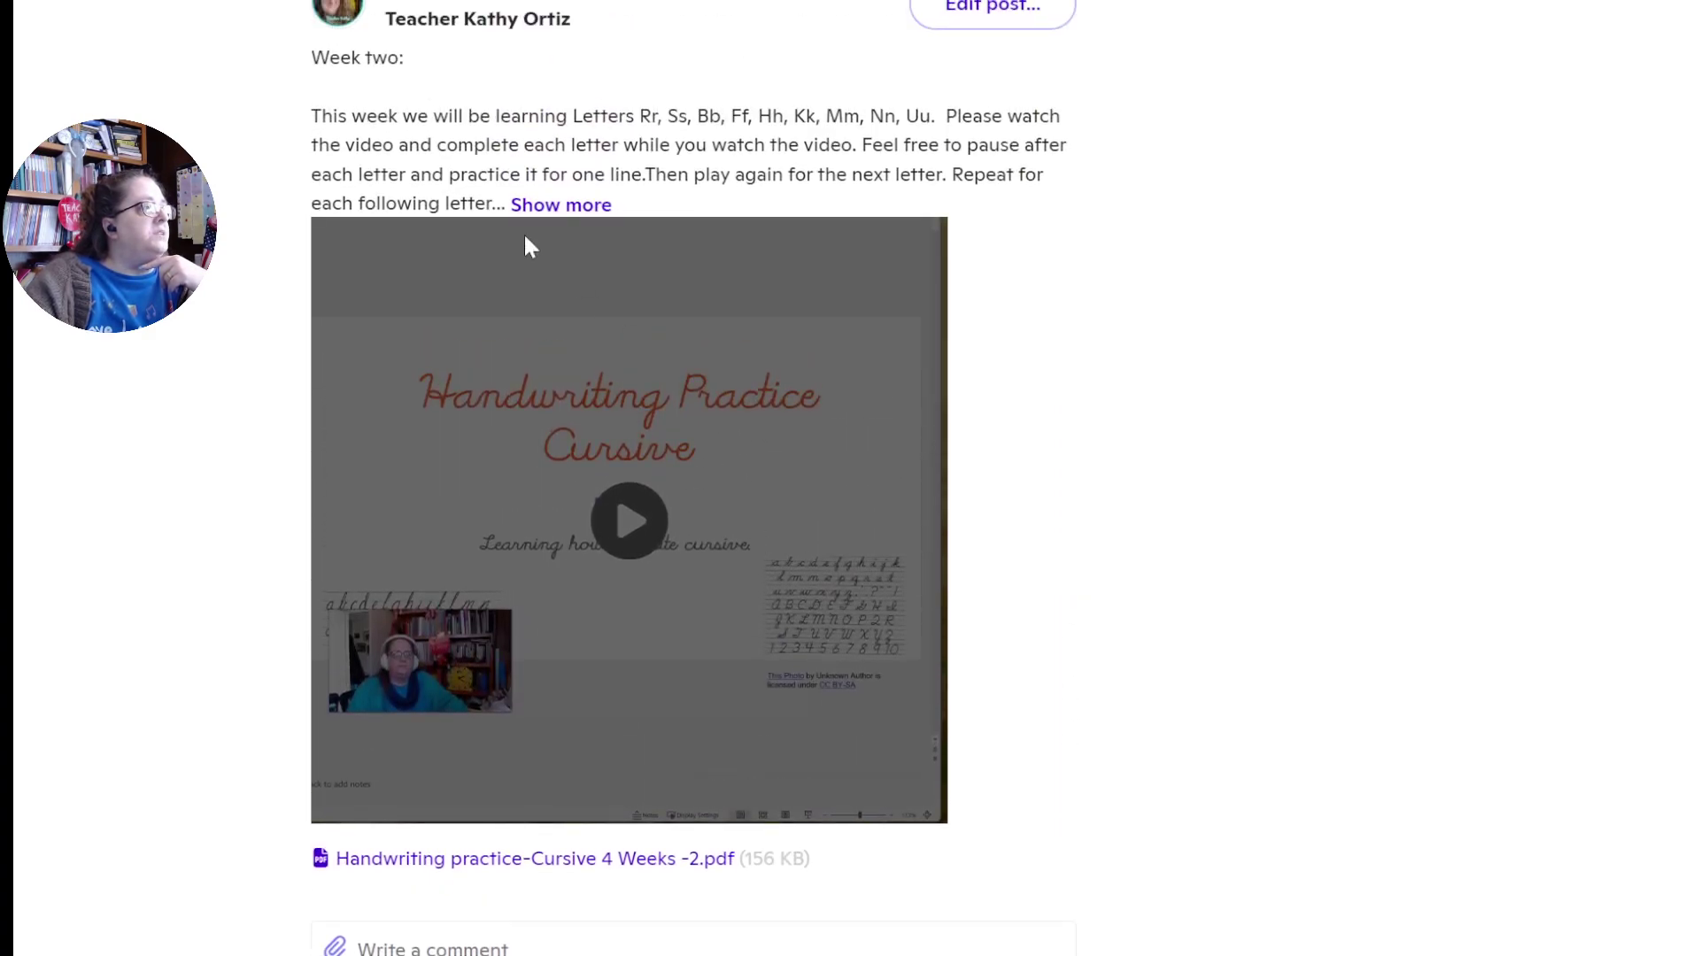
pyautogui.click(559, 207)
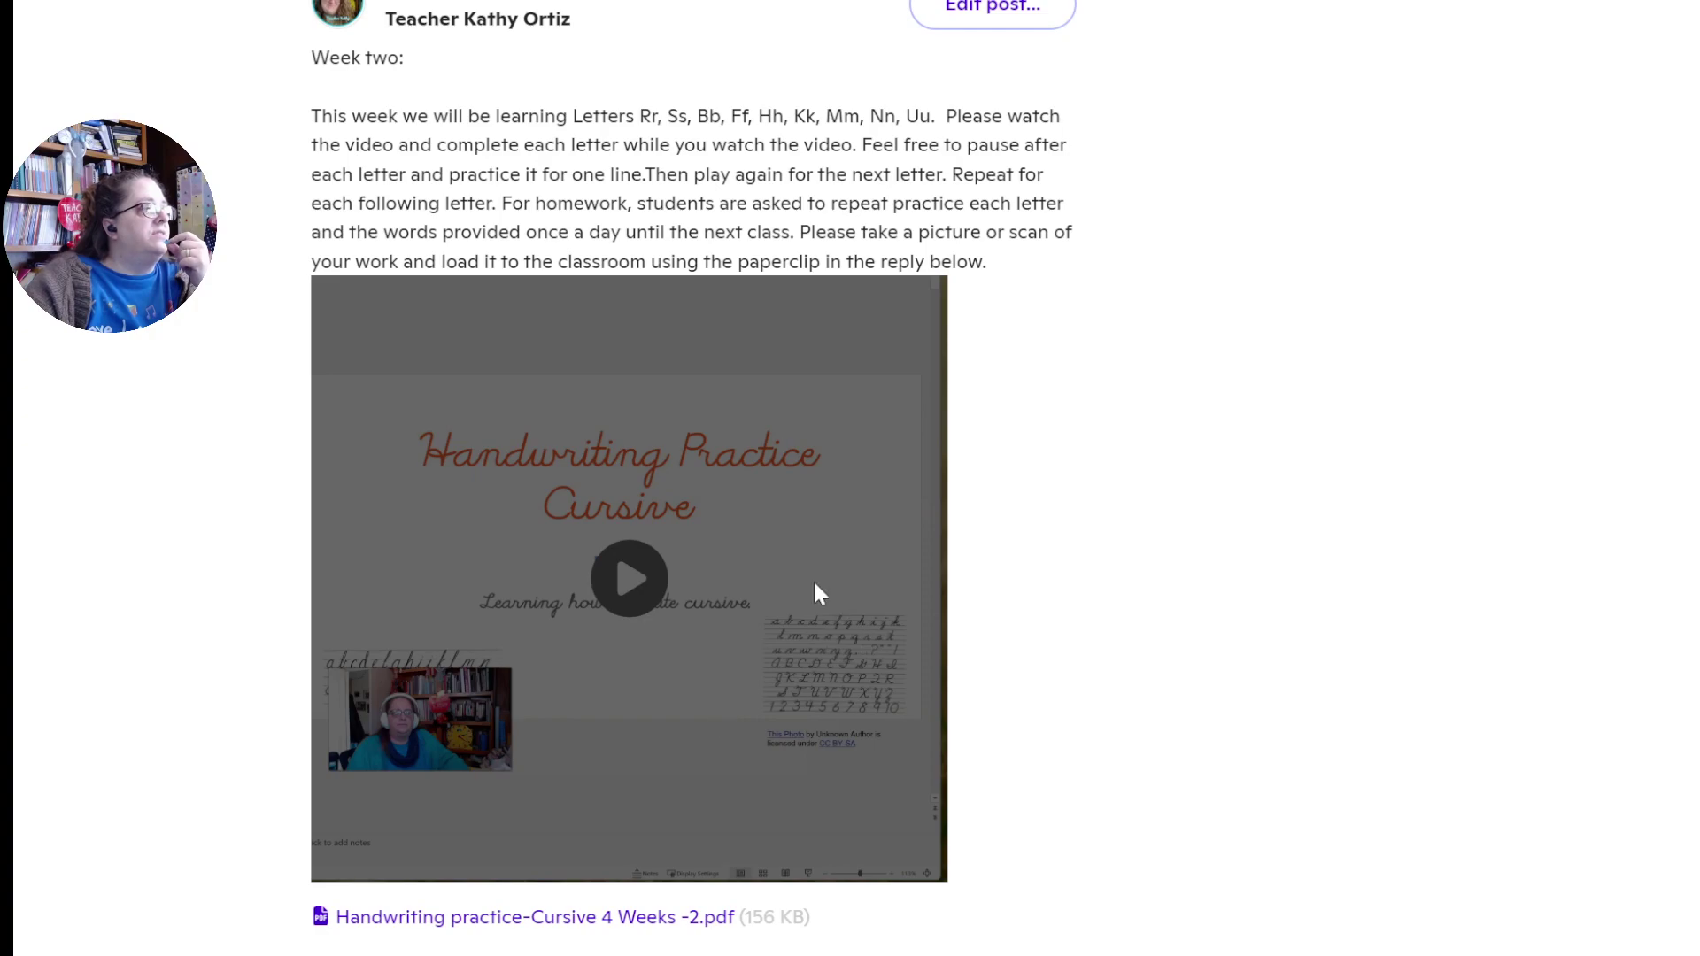
pyautogui.scroll(10, 813, 579)
pyautogui.scroll(1, 817, 586)
pyautogui.click(567, 293)
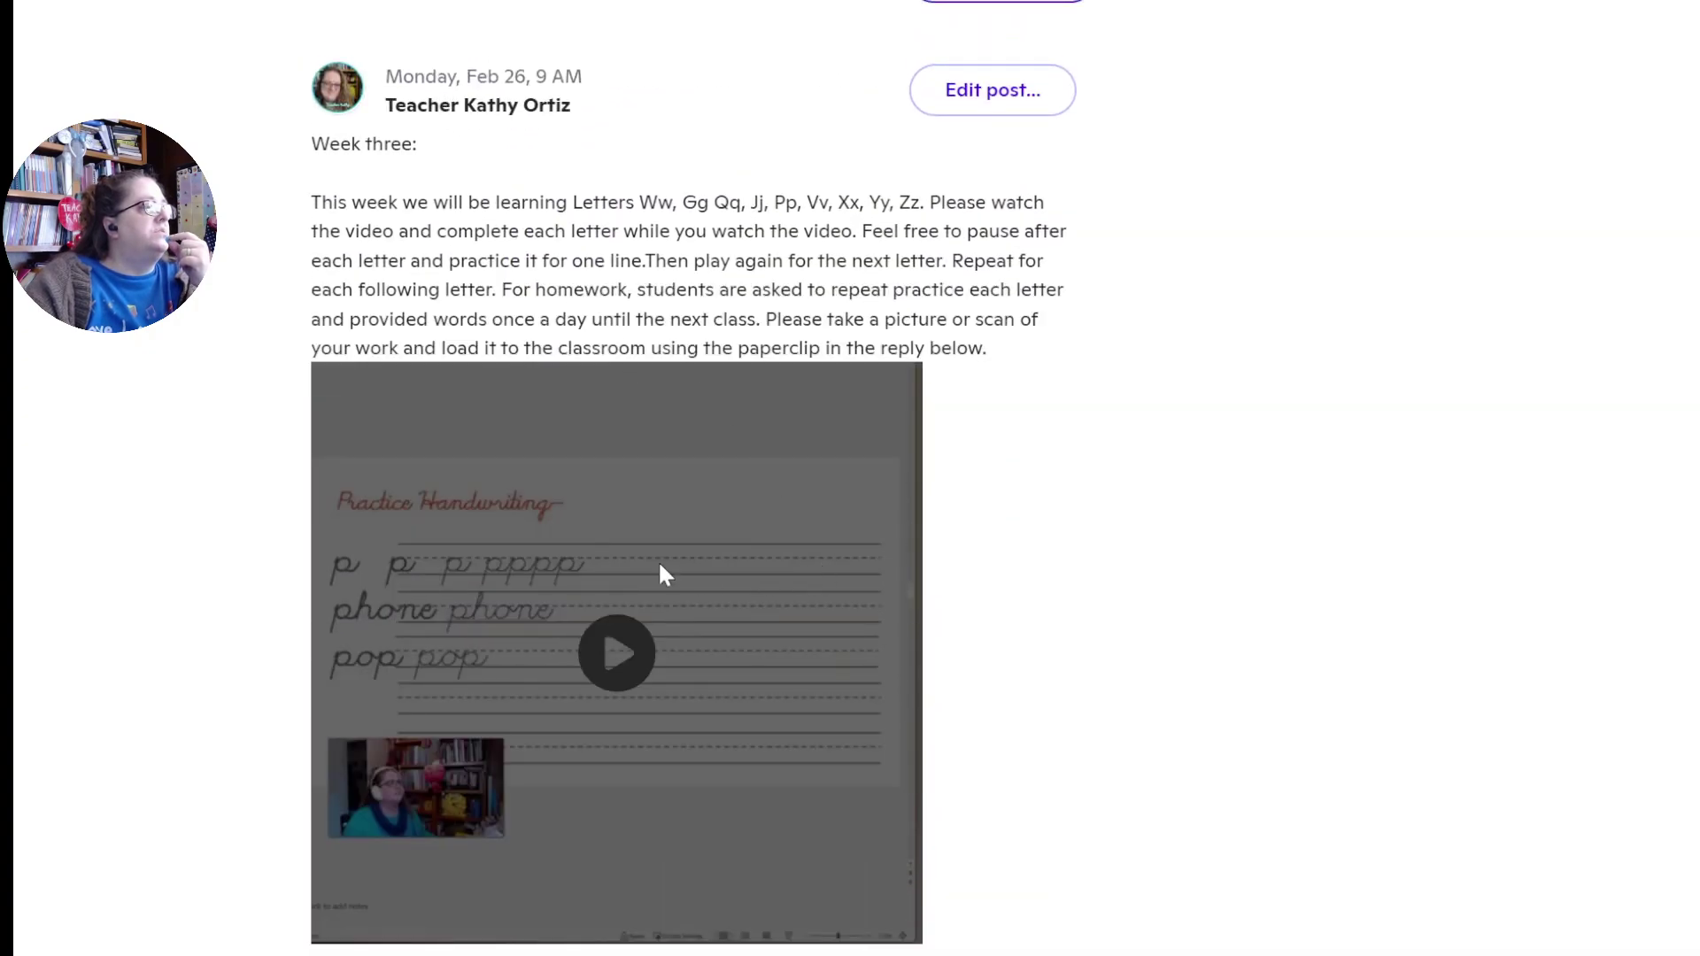
# Review the area for adding posts and the Week three post, and return to the class list
pyautogui.scroll(6, 746, 761)
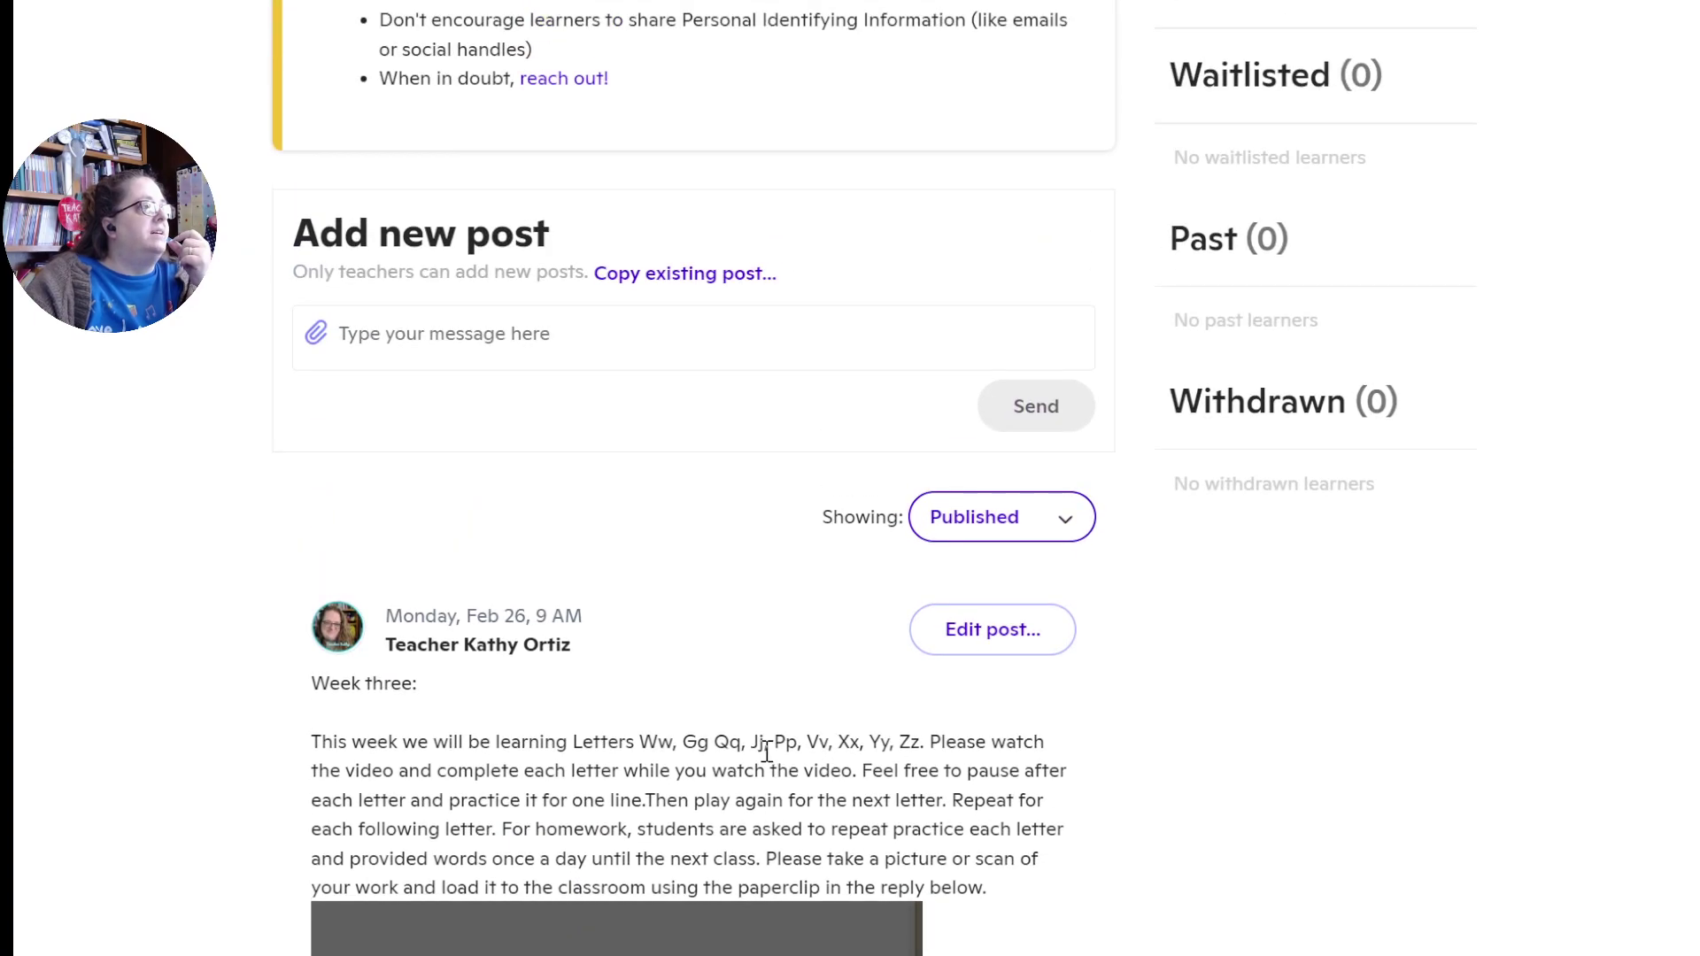
pyautogui.scroll(-6, 767, 751)
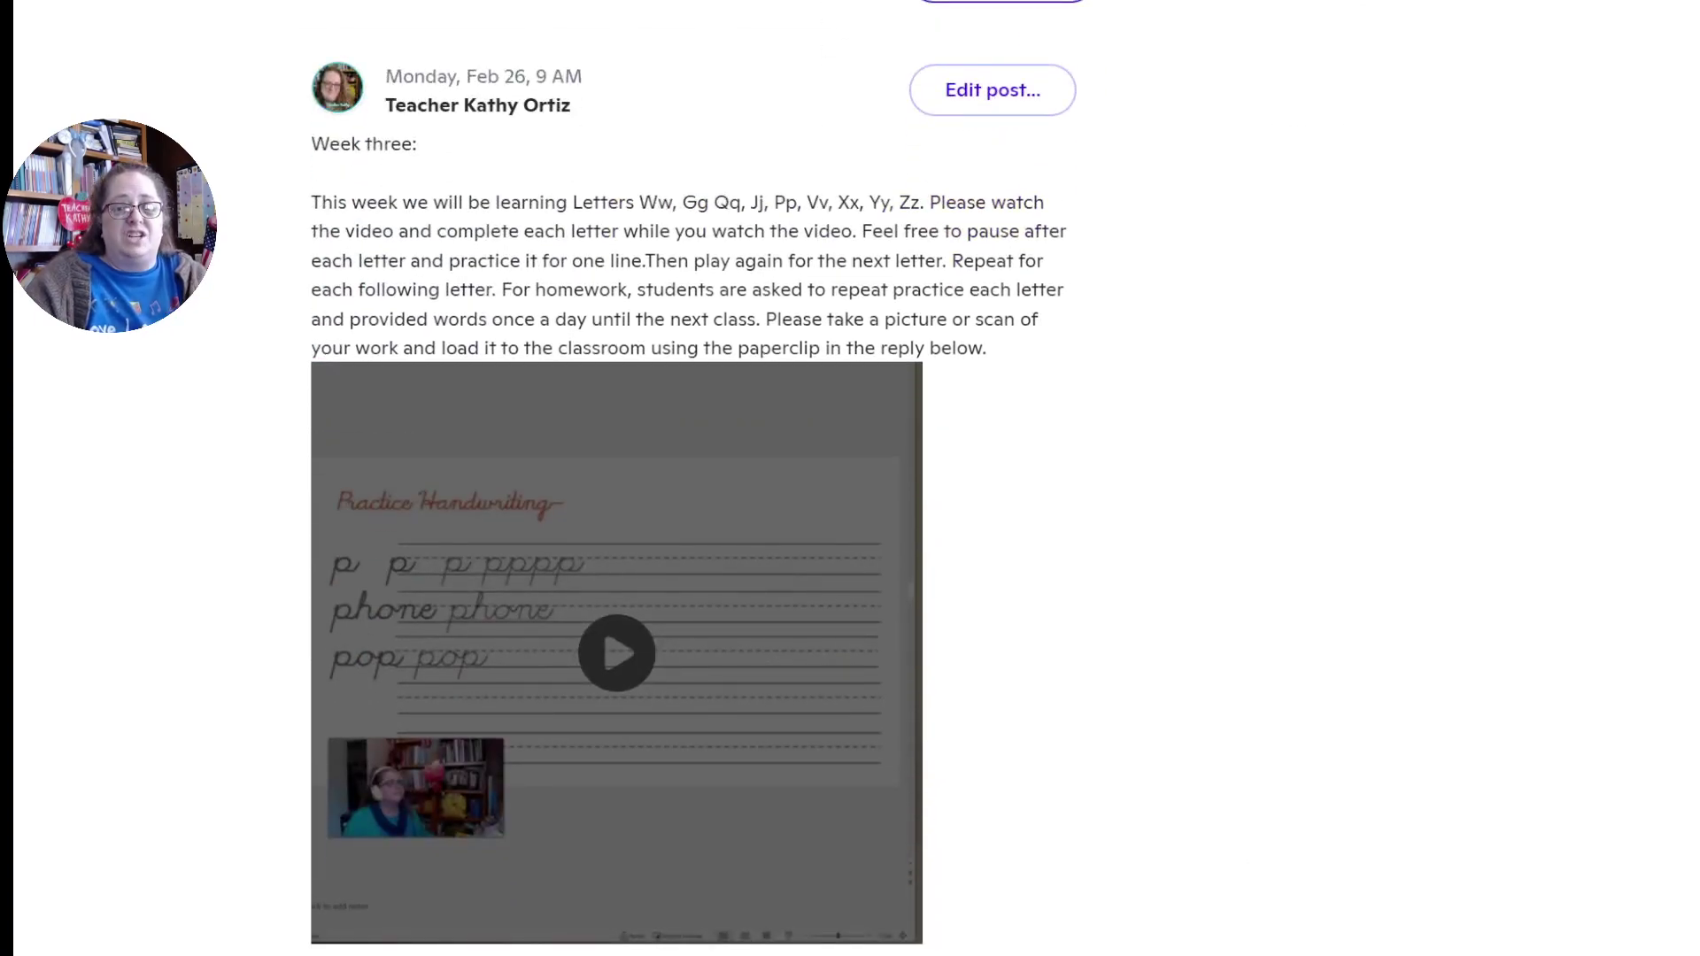
pyautogui.scroll(11, 766, 86)
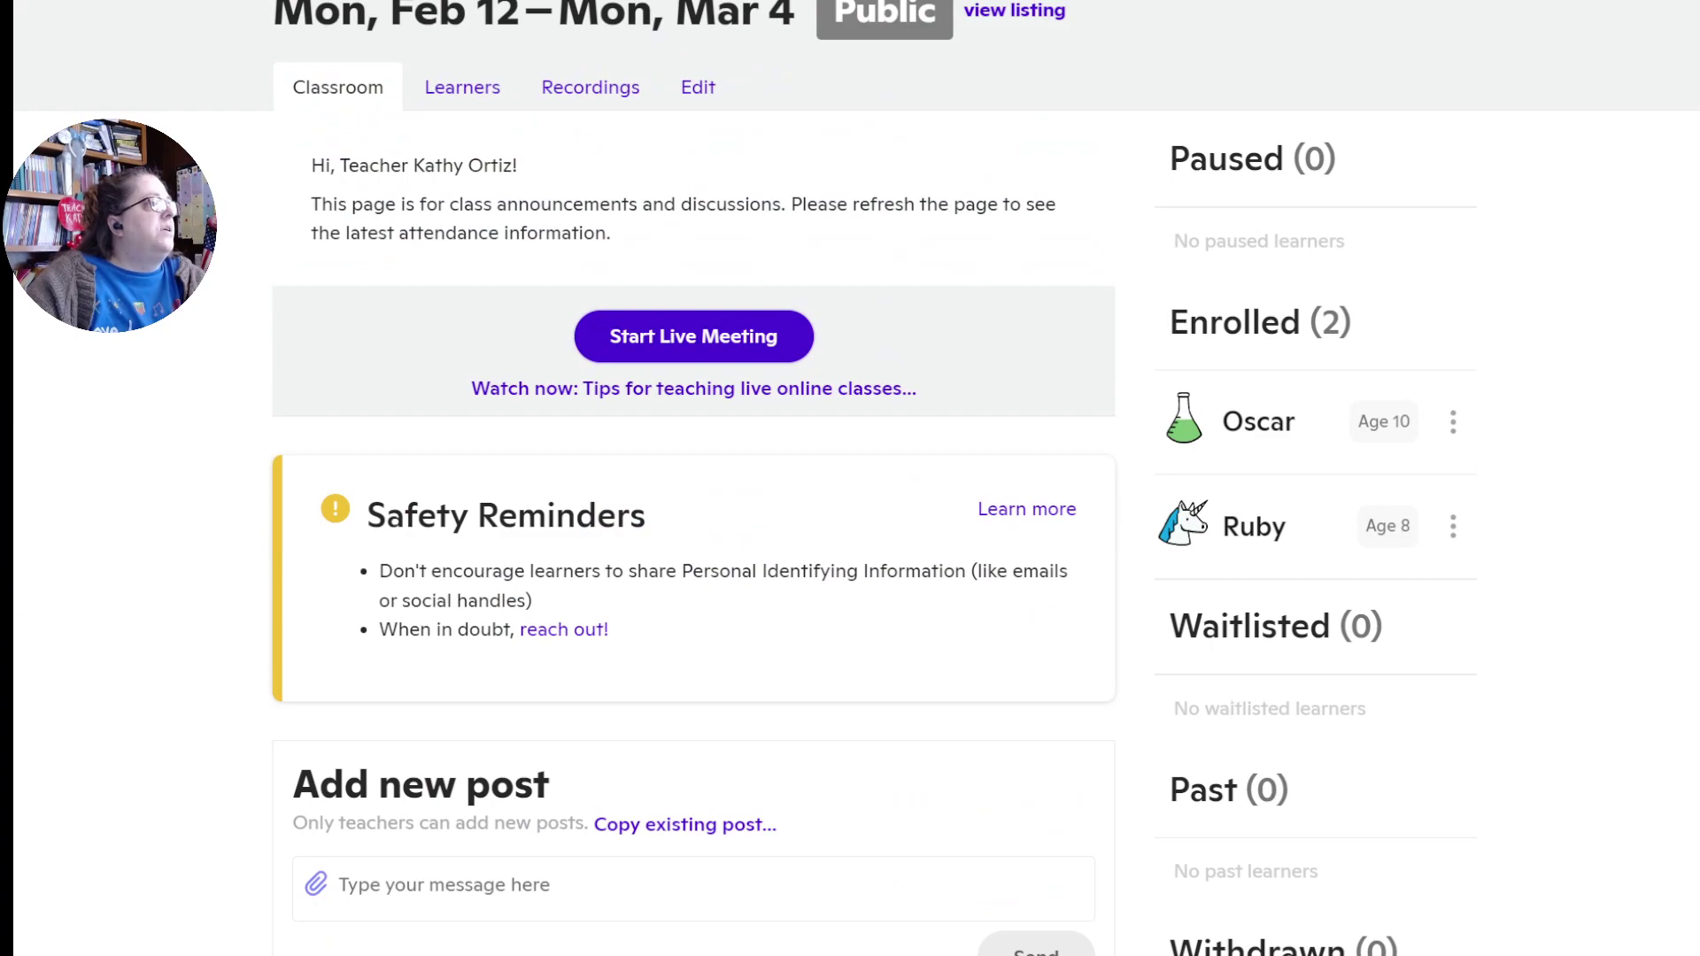
pyautogui.hotkey('alt', 'Left')
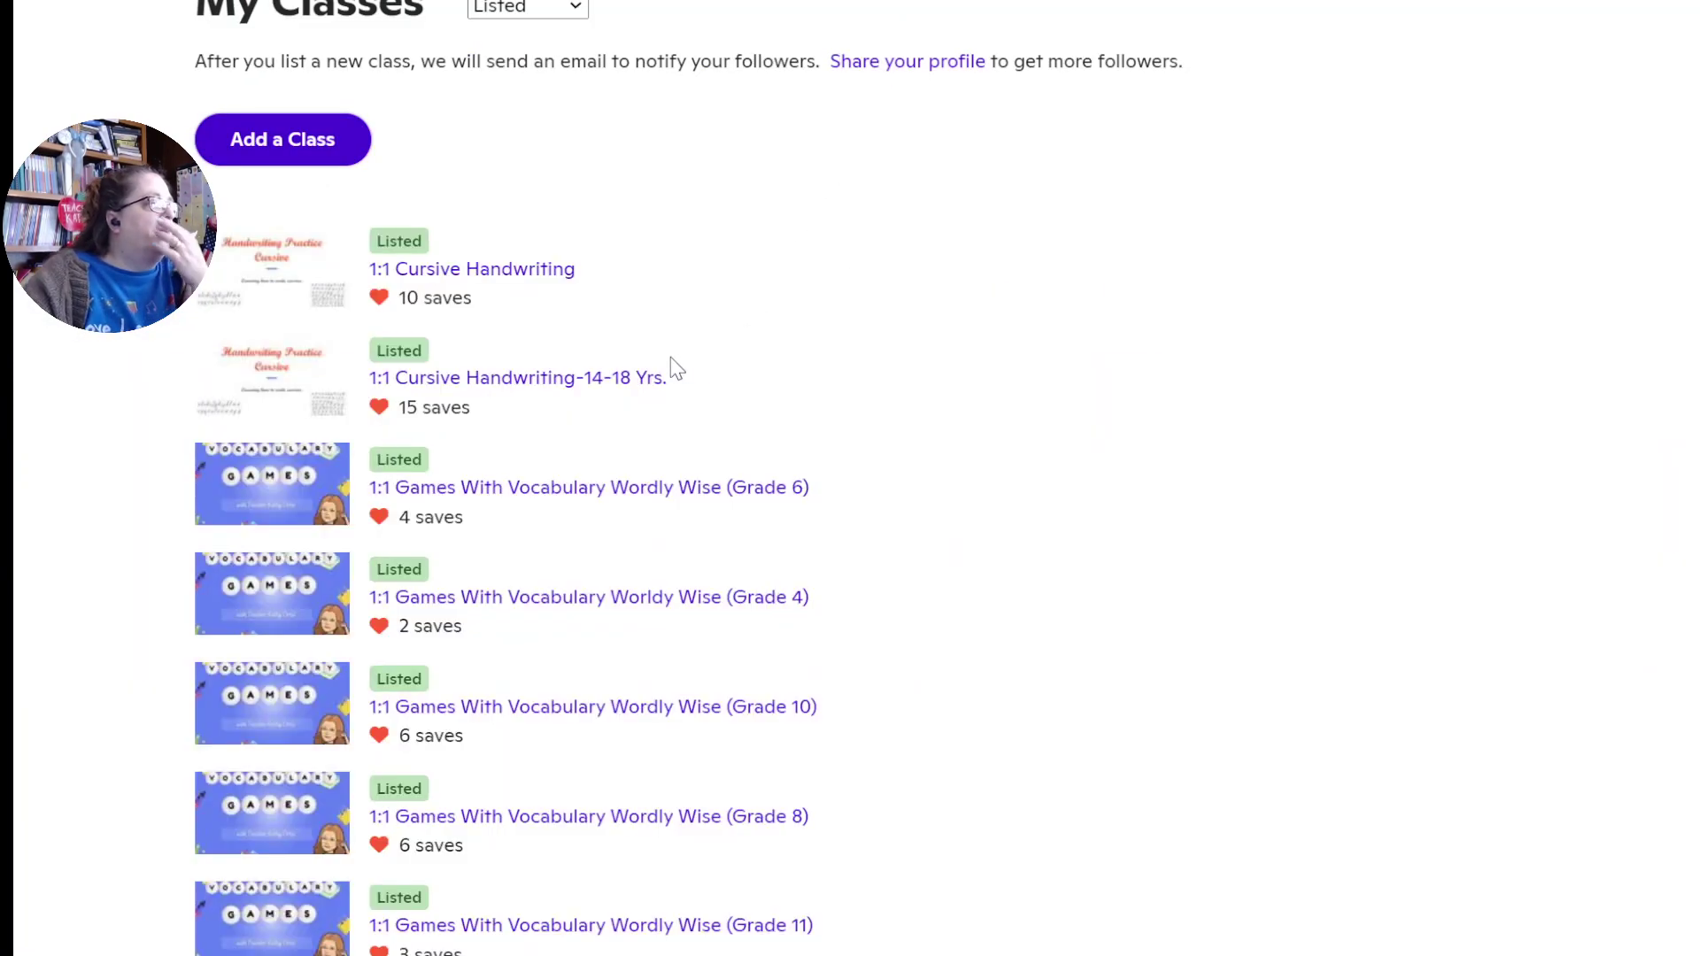
# Find the Cursive Handwriting-Flex Class-8-13 Yrs class in the class list and open it
pyautogui.scroll(-18, 956, 550)
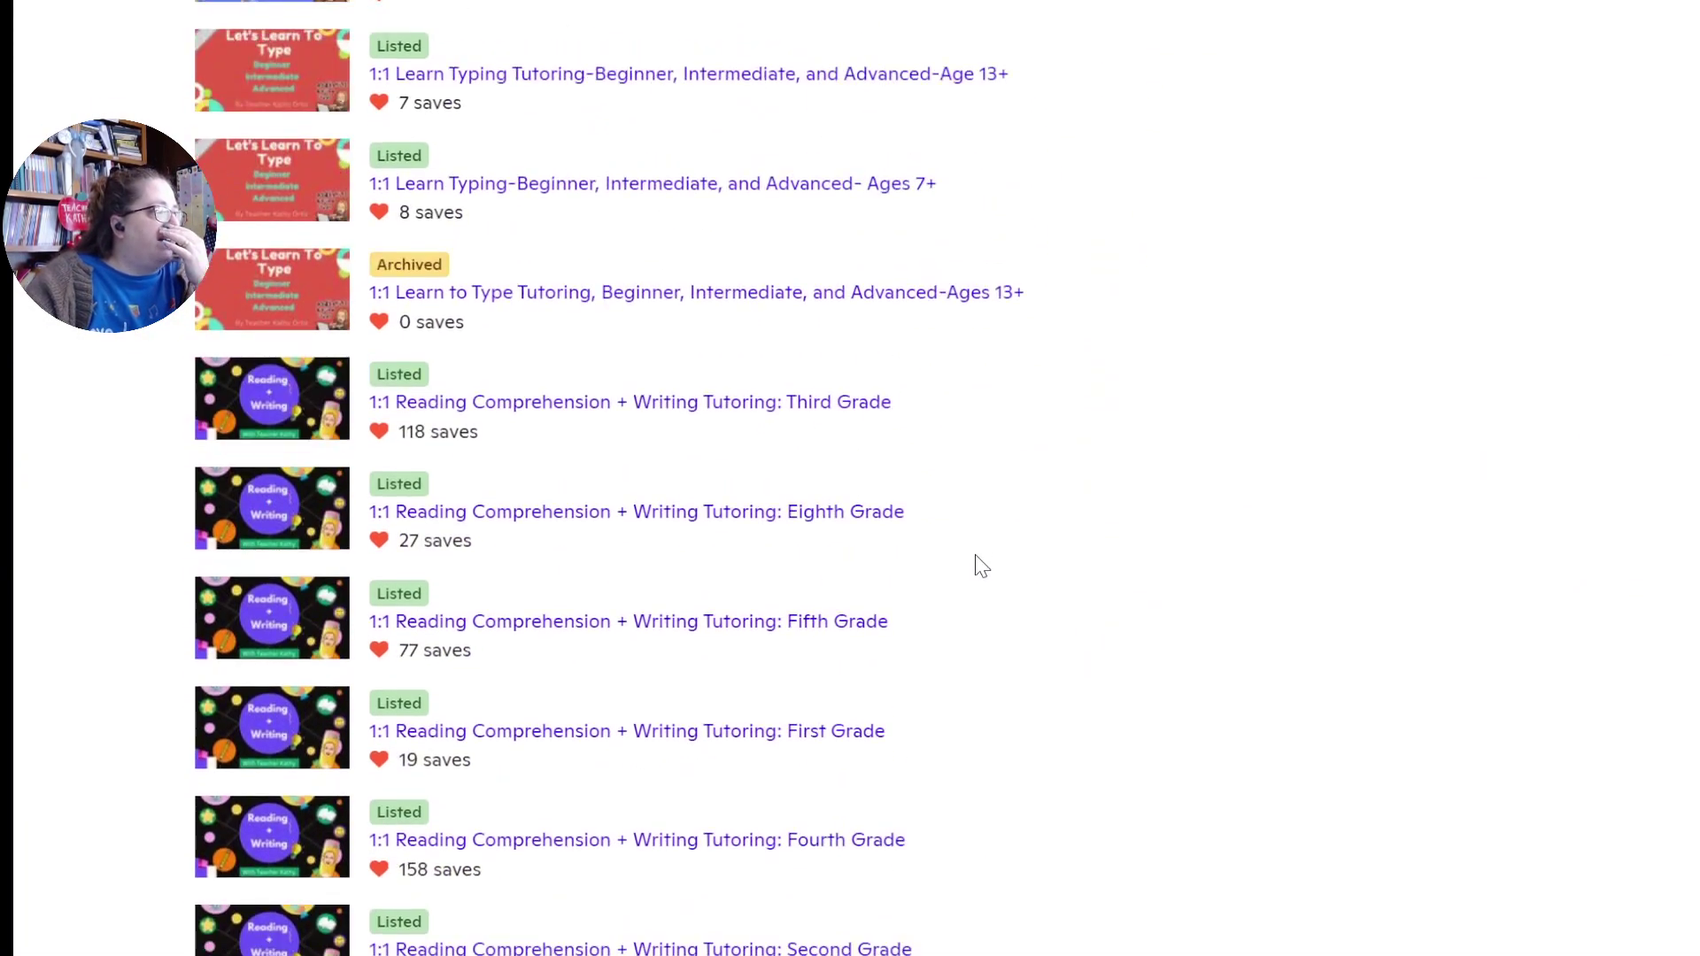
pyautogui.scroll(-5, 981, 565)
pyautogui.scroll(-9, 983, 566)
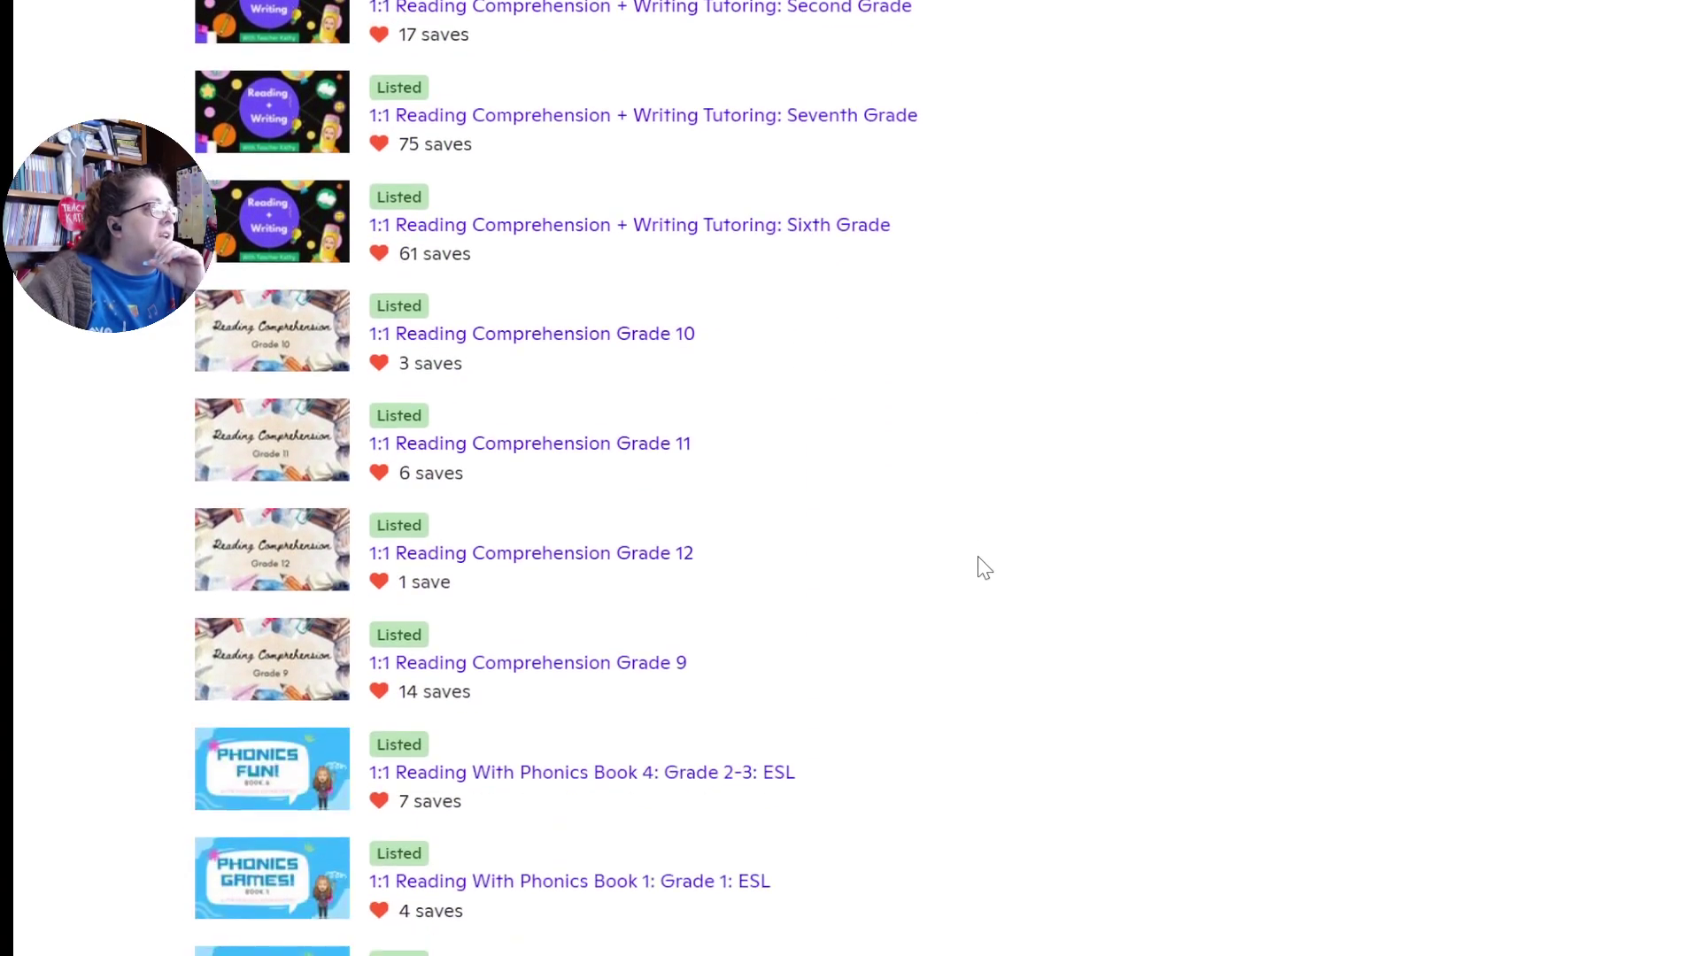
pyautogui.scroll(-5, 1049, 589)
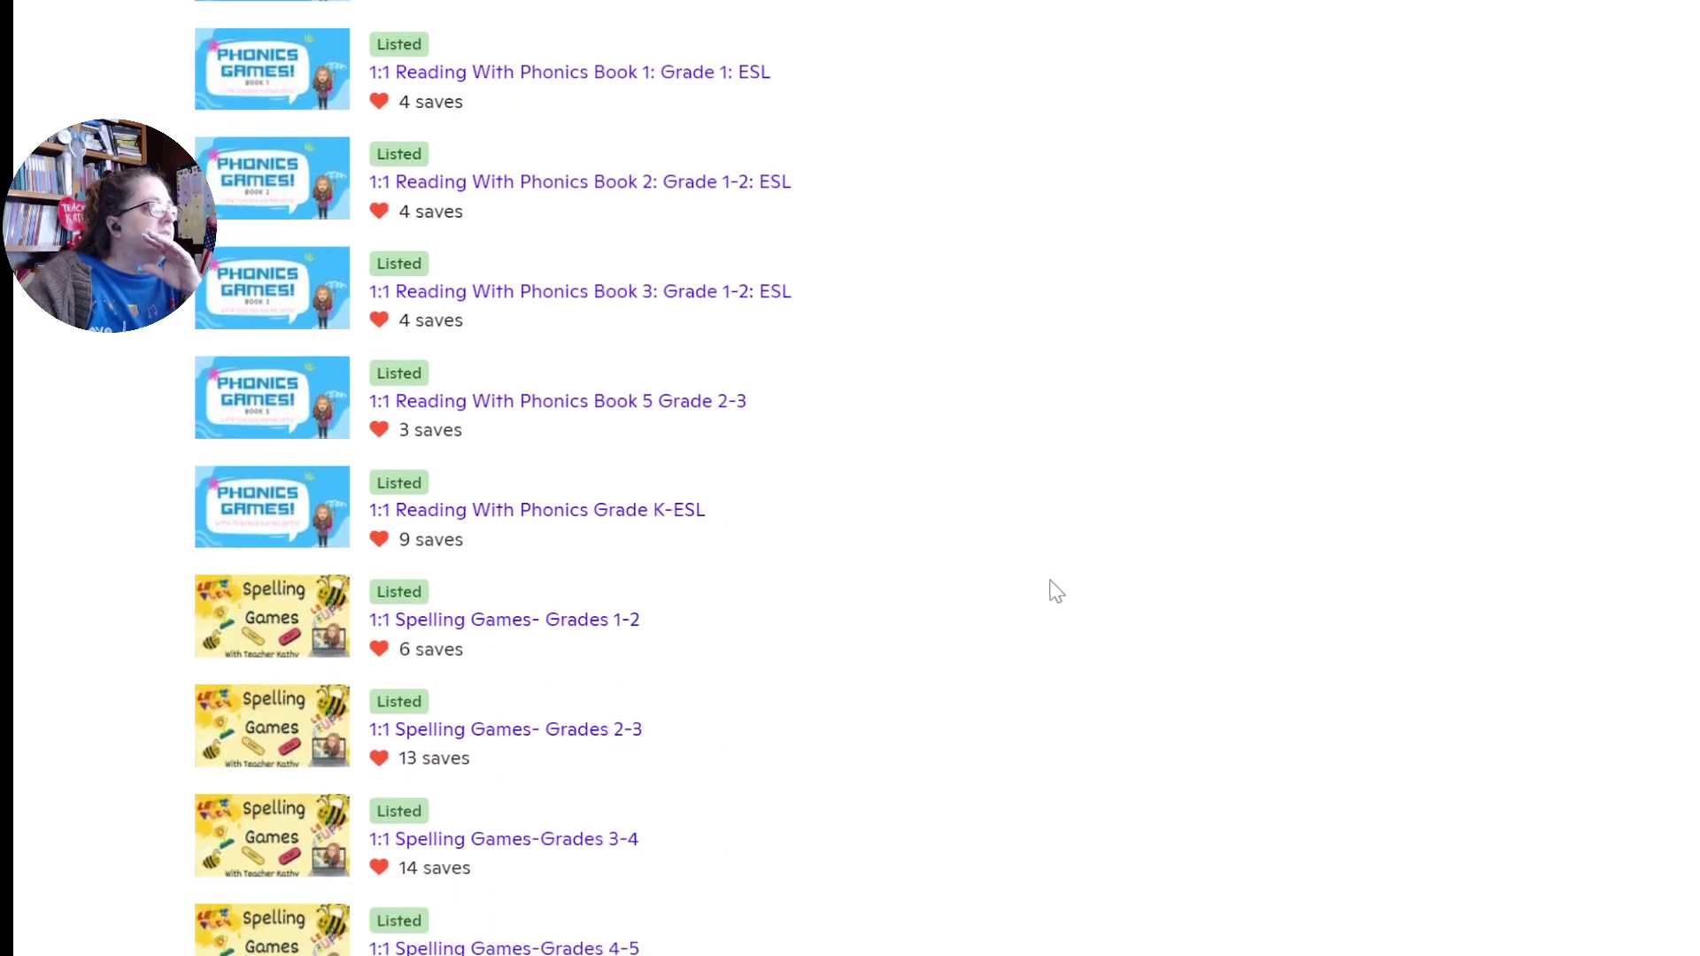
pyautogui.scroll(12, 1064, 597)
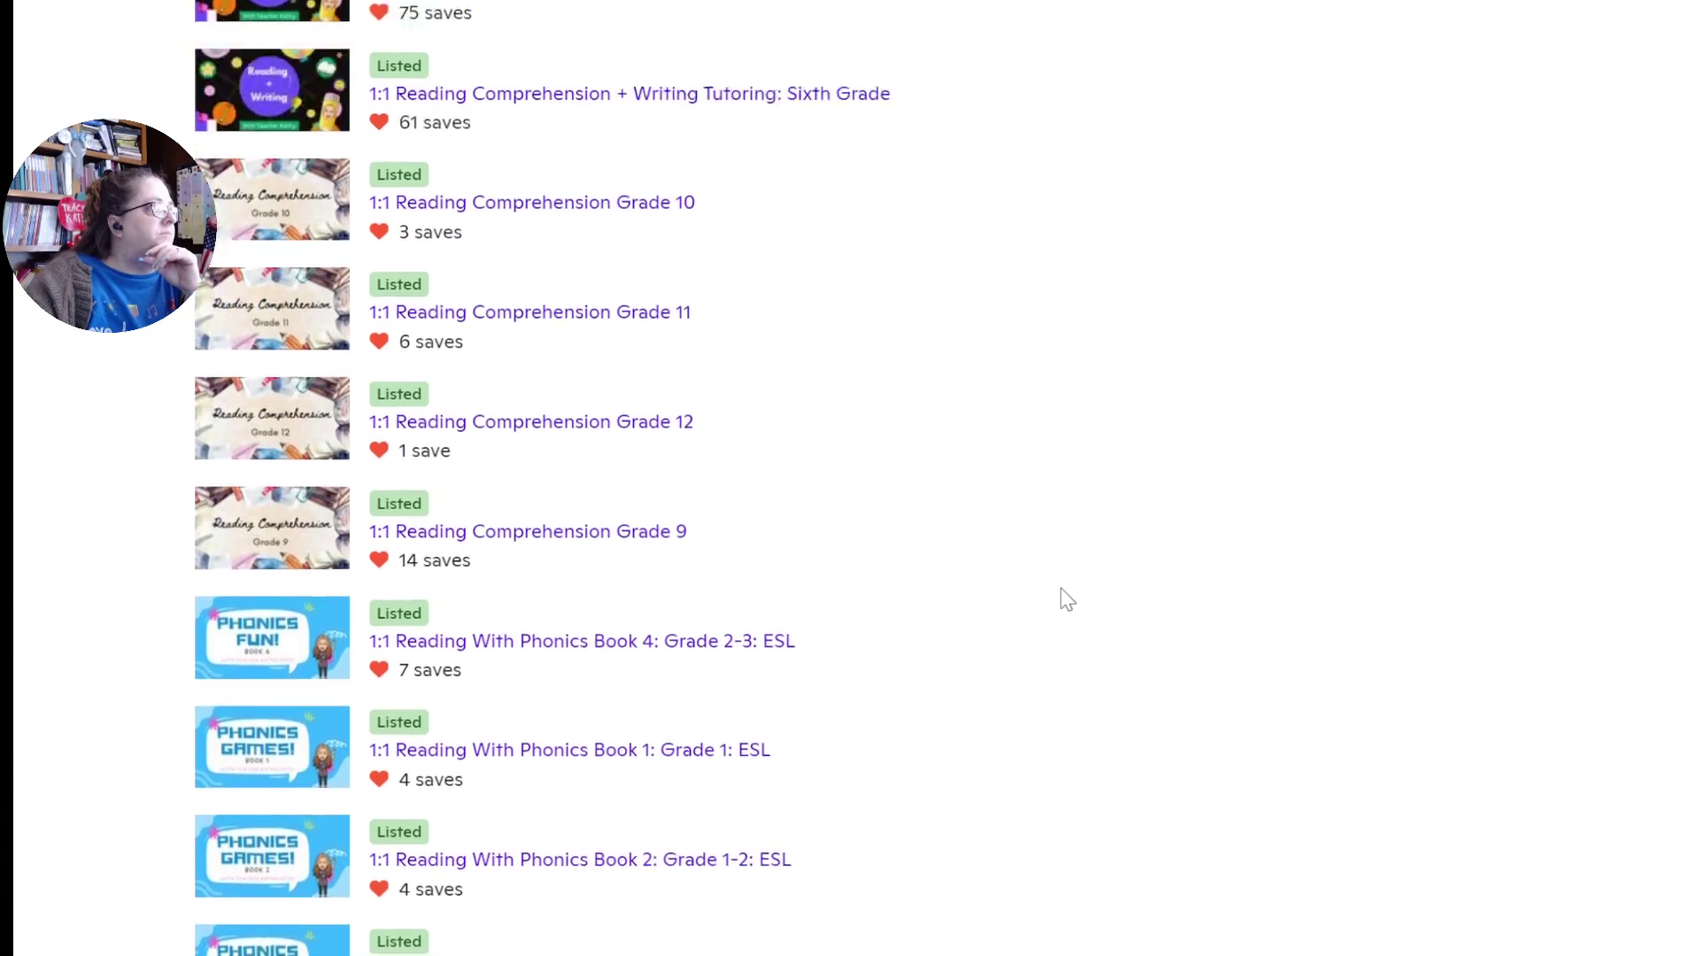
pyautogui.scroll(-20, 1061, 606)
pyautogui.scroll(-15, 1056, 611)
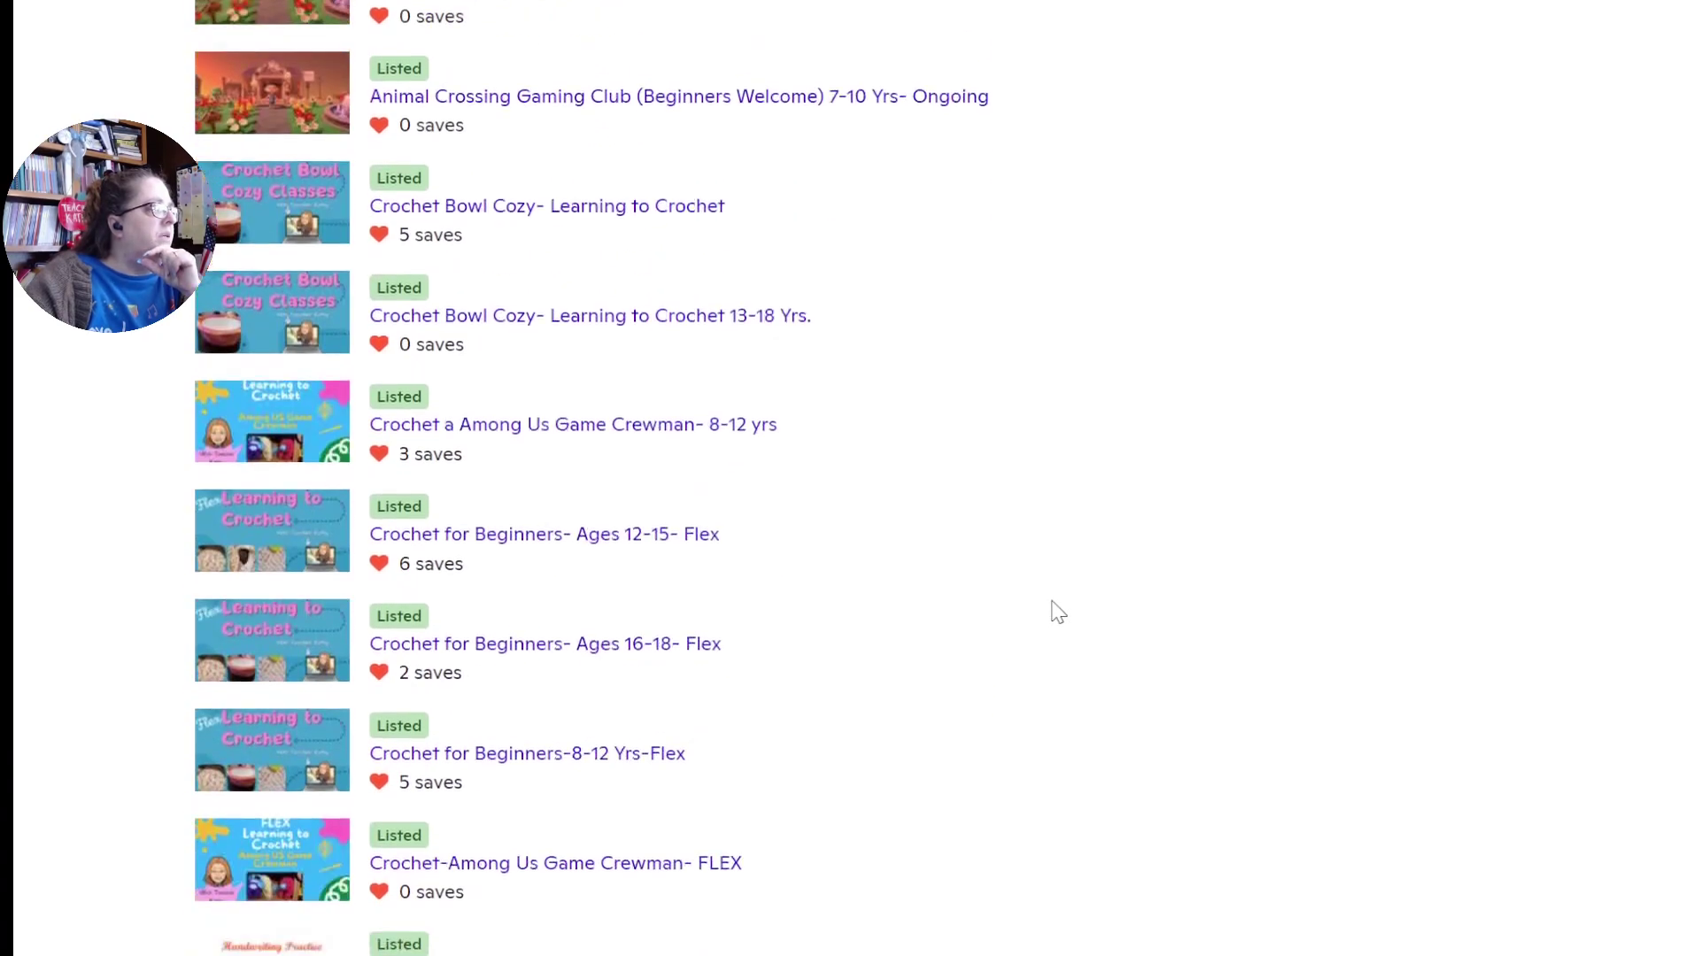
pyautogui.scroll(-2, 1054, 611)
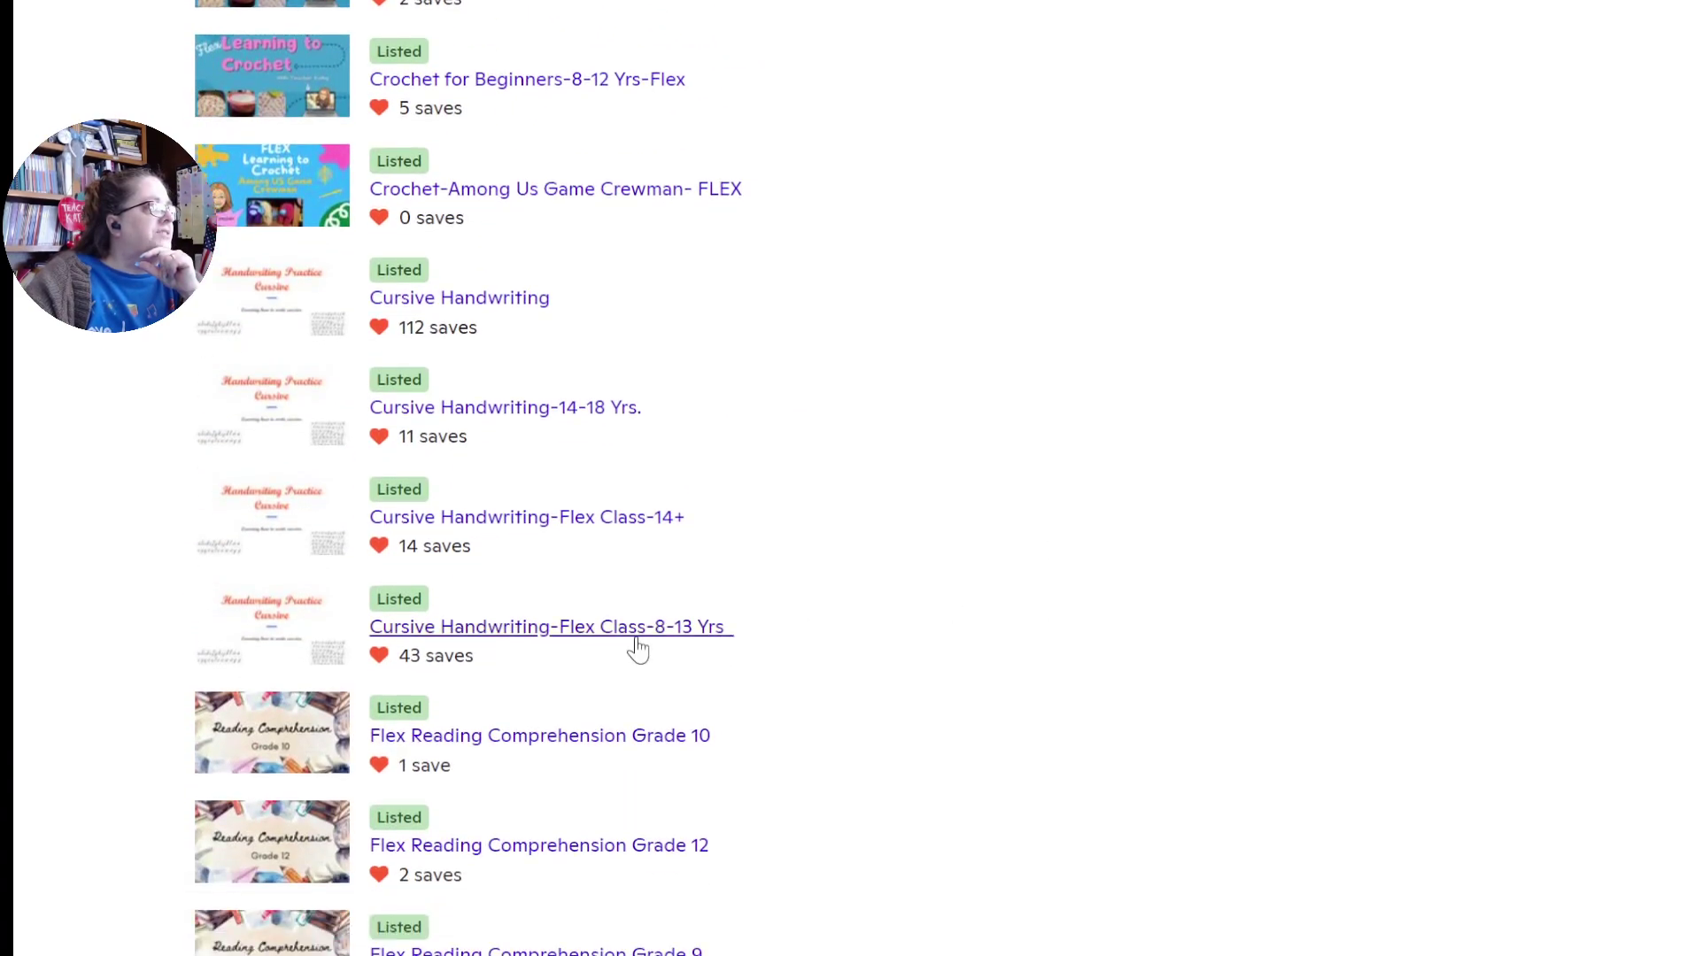
pyautogui.click(637, 634)
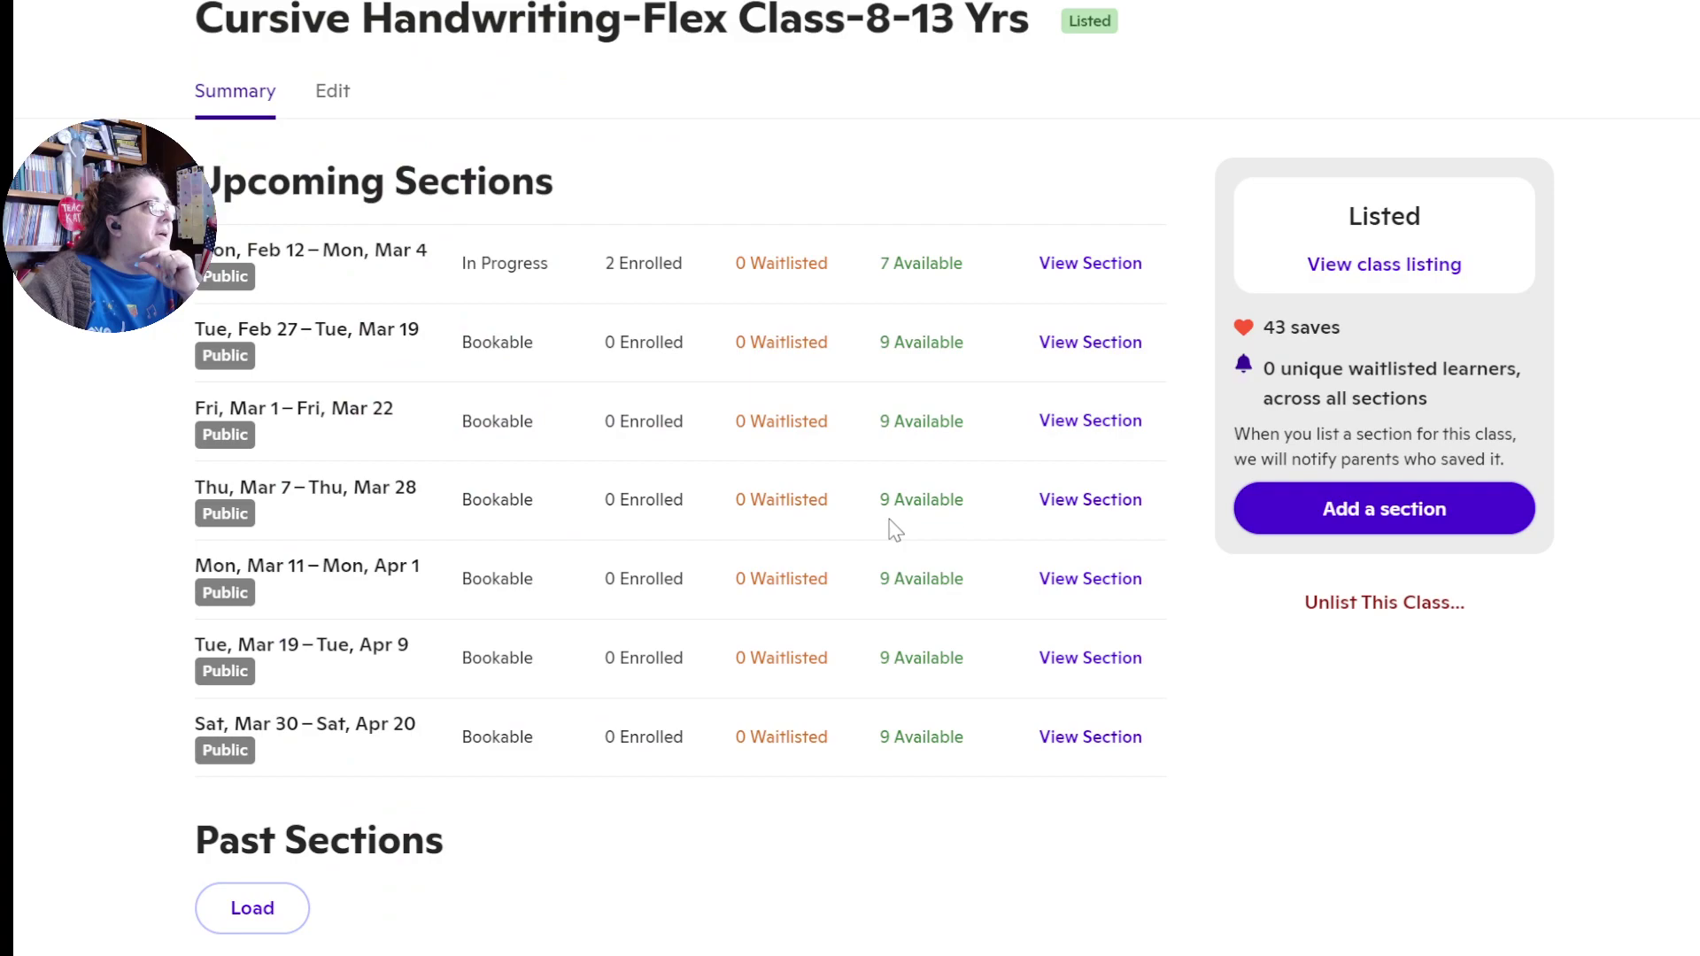
# Open the Feb 12 – Mar 4 section and view its Week three post in the post editor without changing it
pyautogui.click(1094, 274)
pyautogui.scroll(-10, 686, 704)
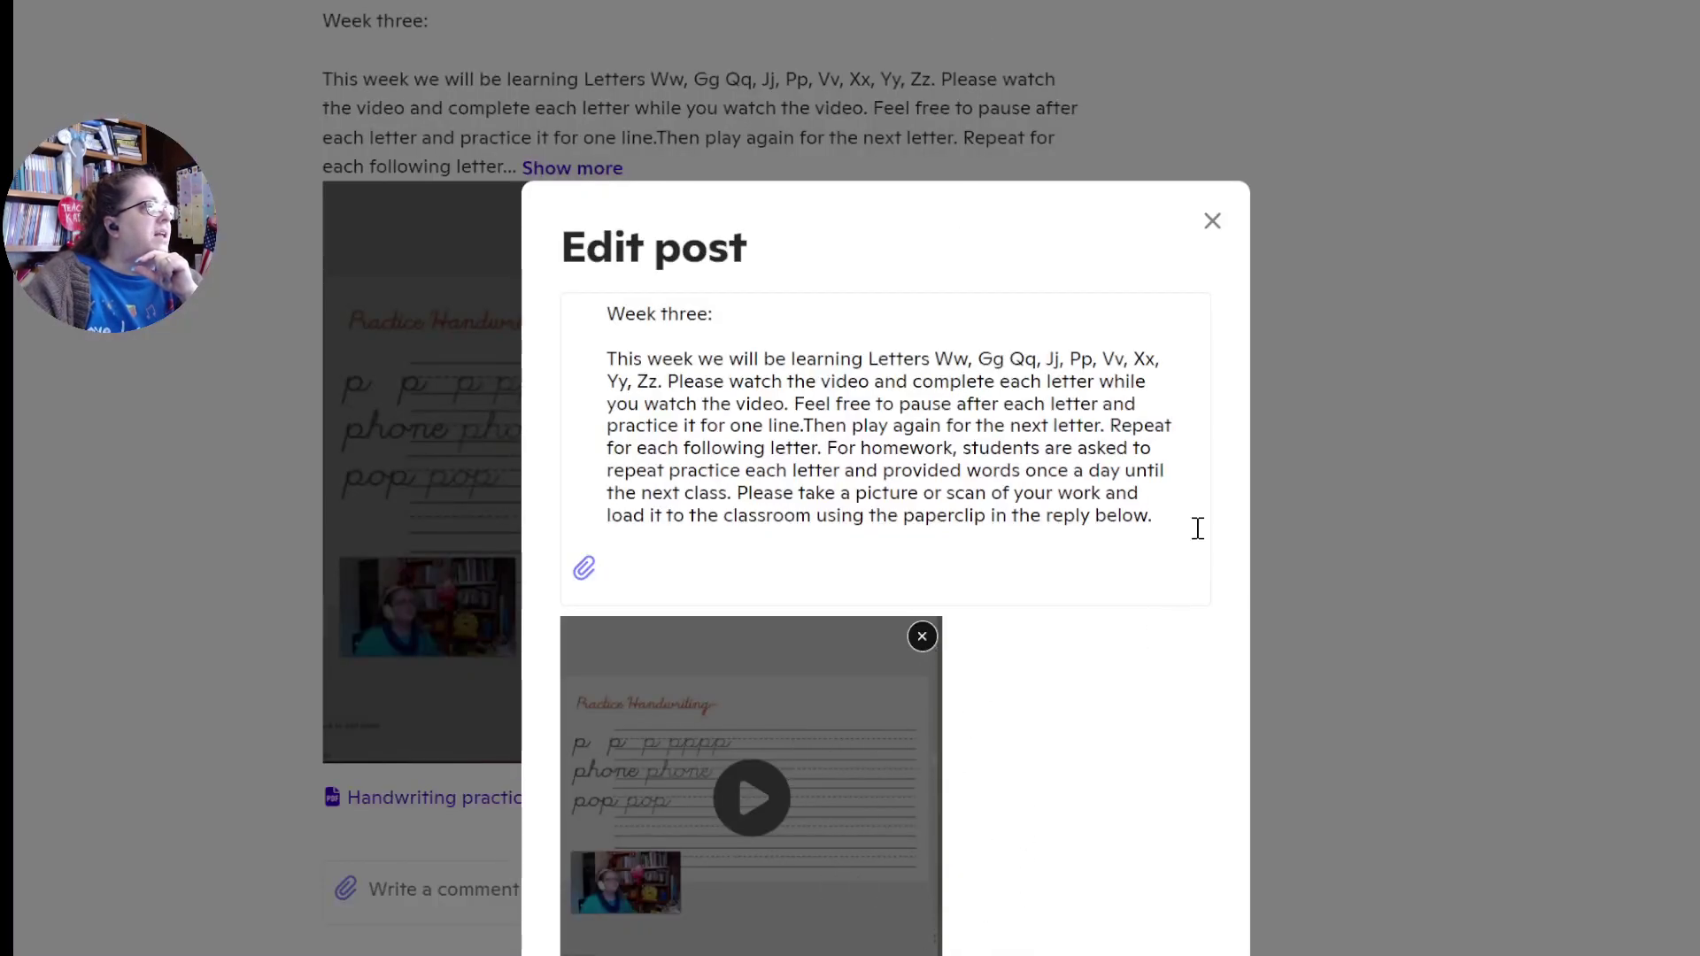
pyautogui.click(1211, 222)
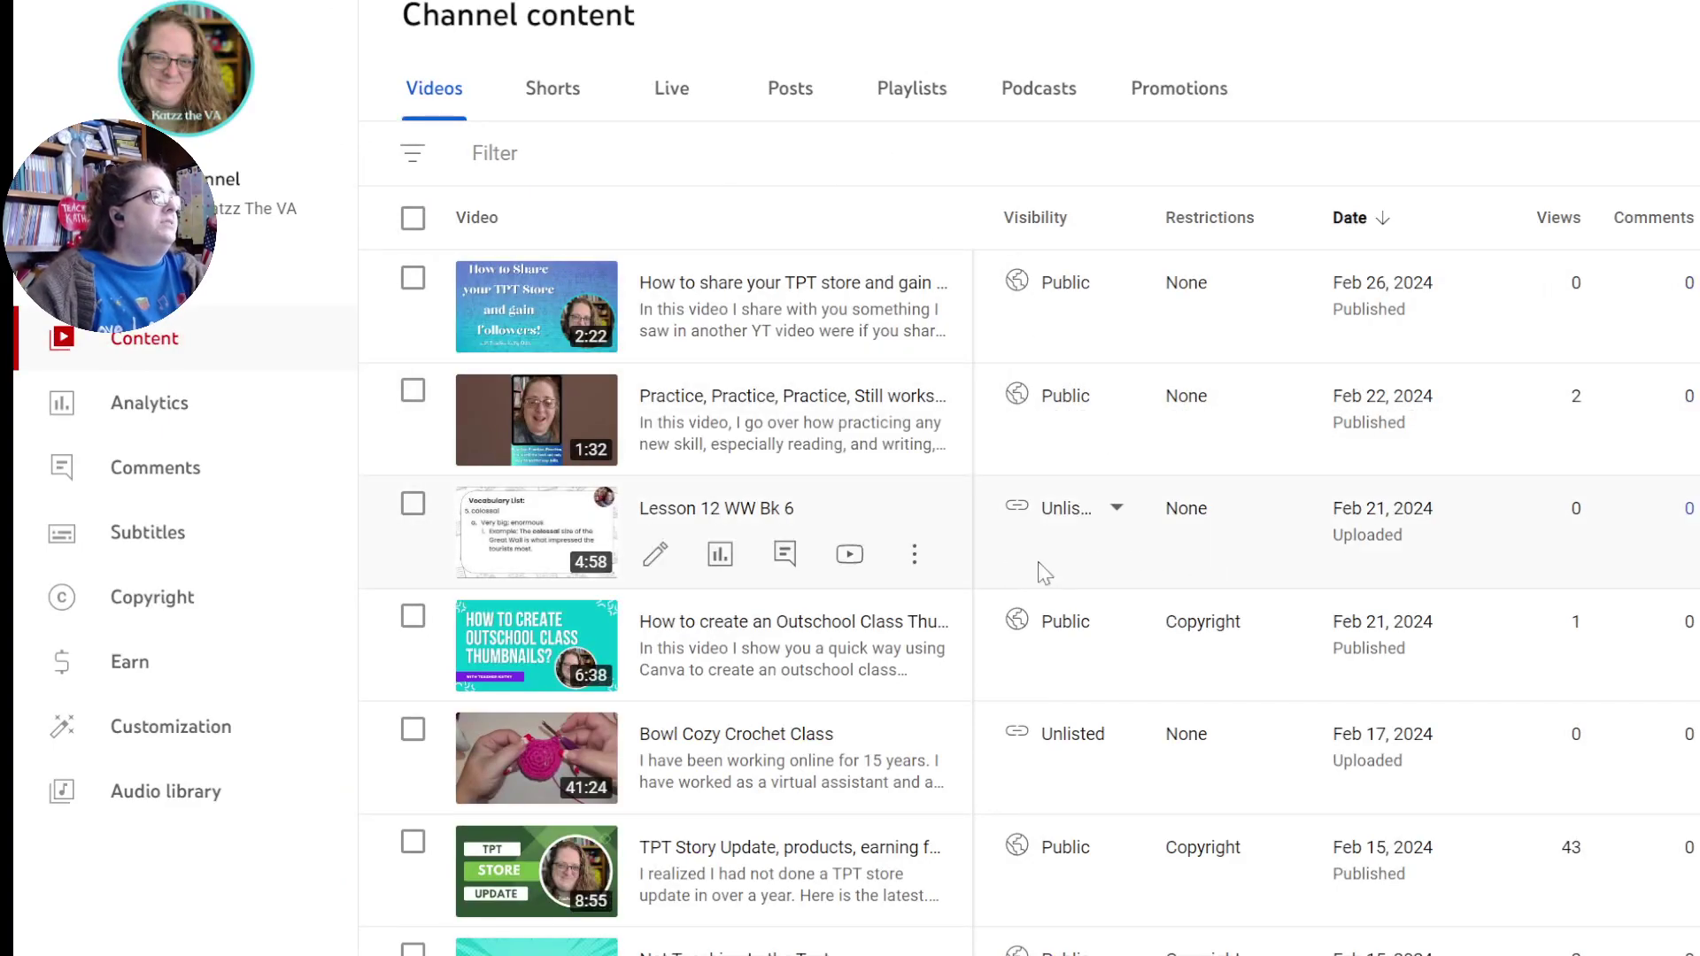
# In YouTube Studio, check the visibility in the Lesson 12 WW Bk 6 video's details, and show the video's options in the content list
pyautogui.click(707, 510)
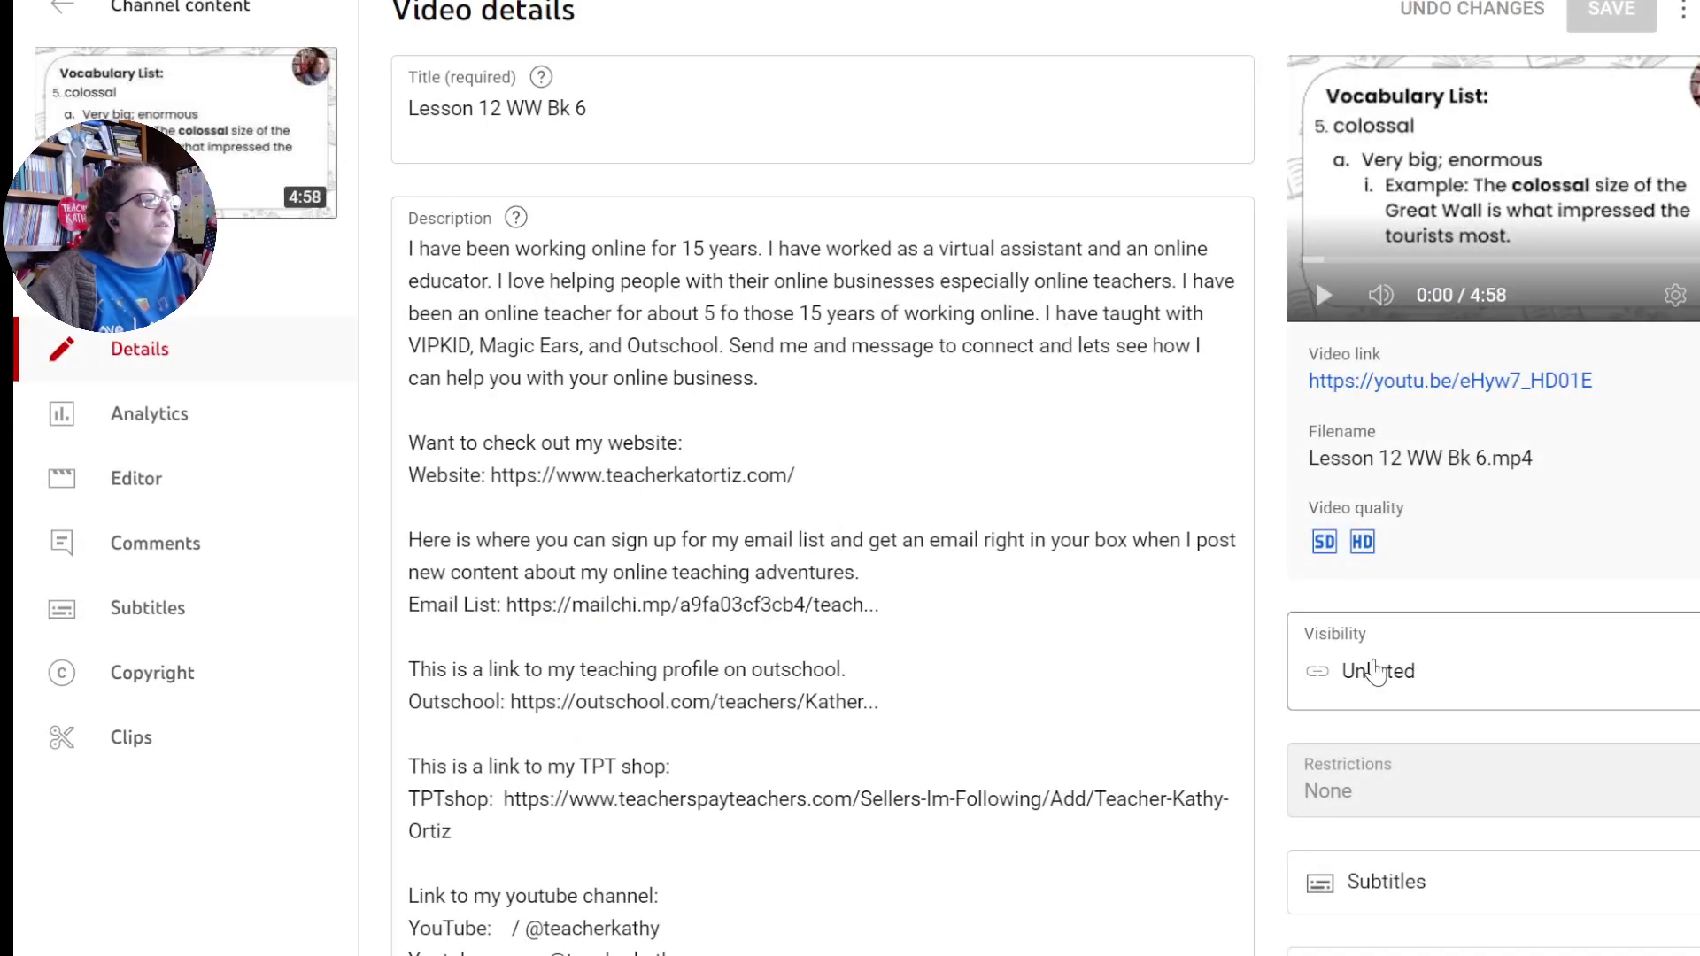
pyautogui.click(77, 10)
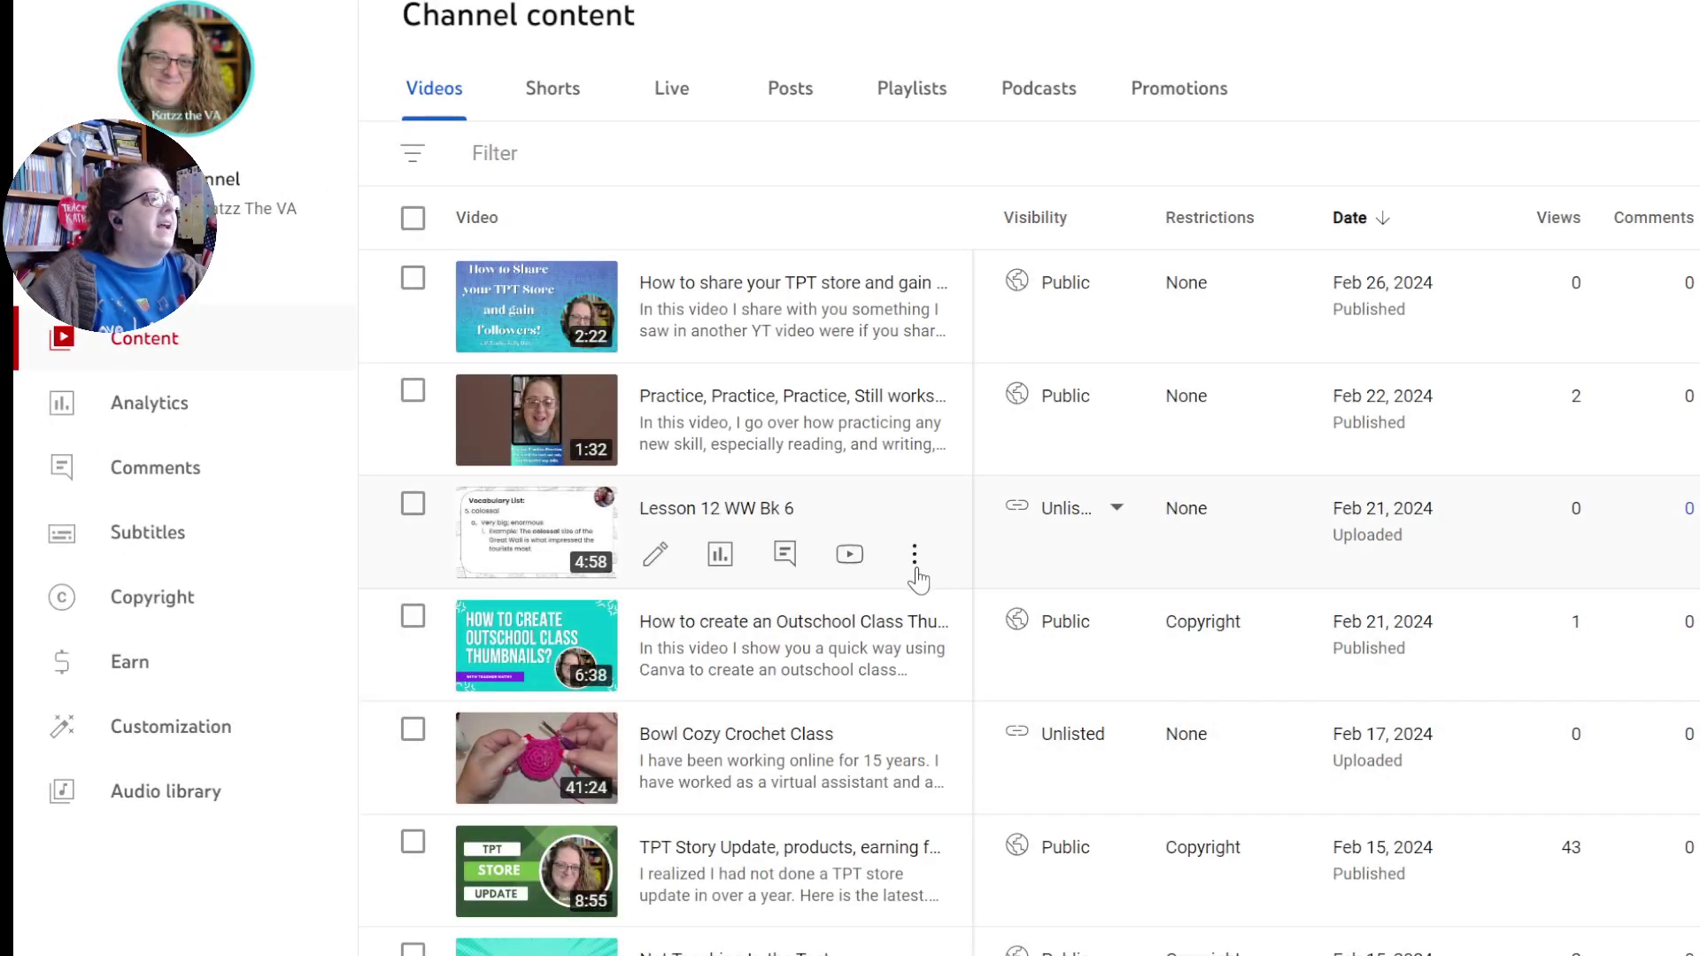
pyautogui.click(915, 554)
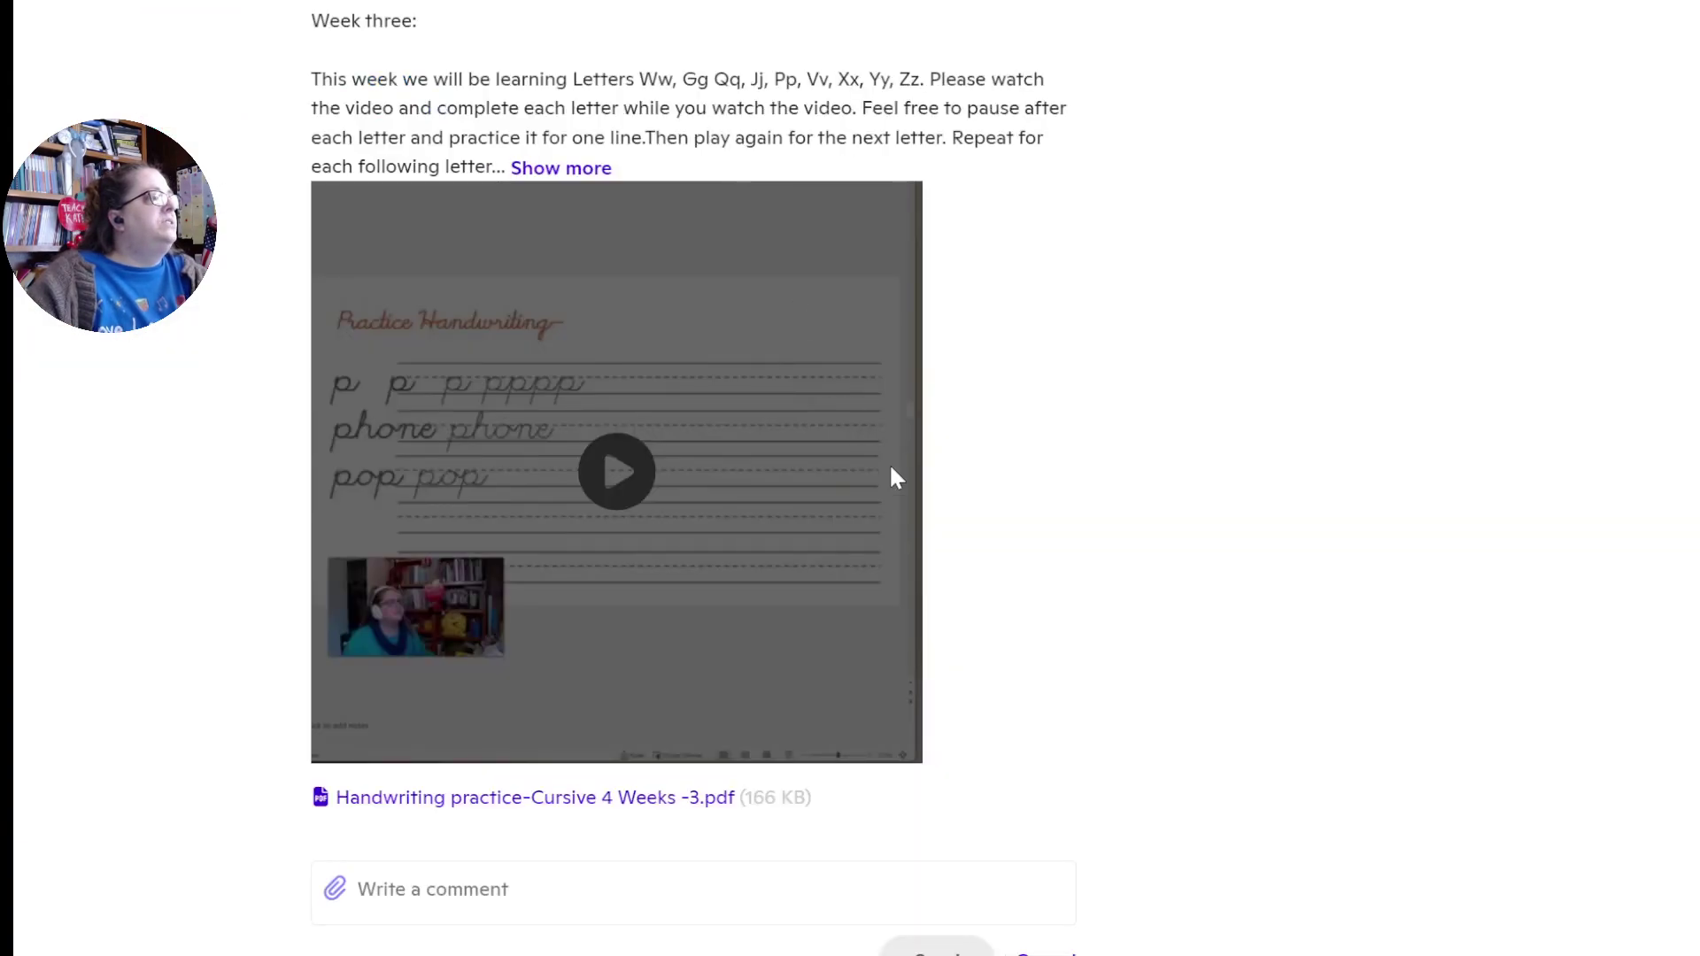
# Switch back to the Outschool classroom, look over its area for adding posts, and return to the class list
pyautogui.scroll(8, 894, 476)
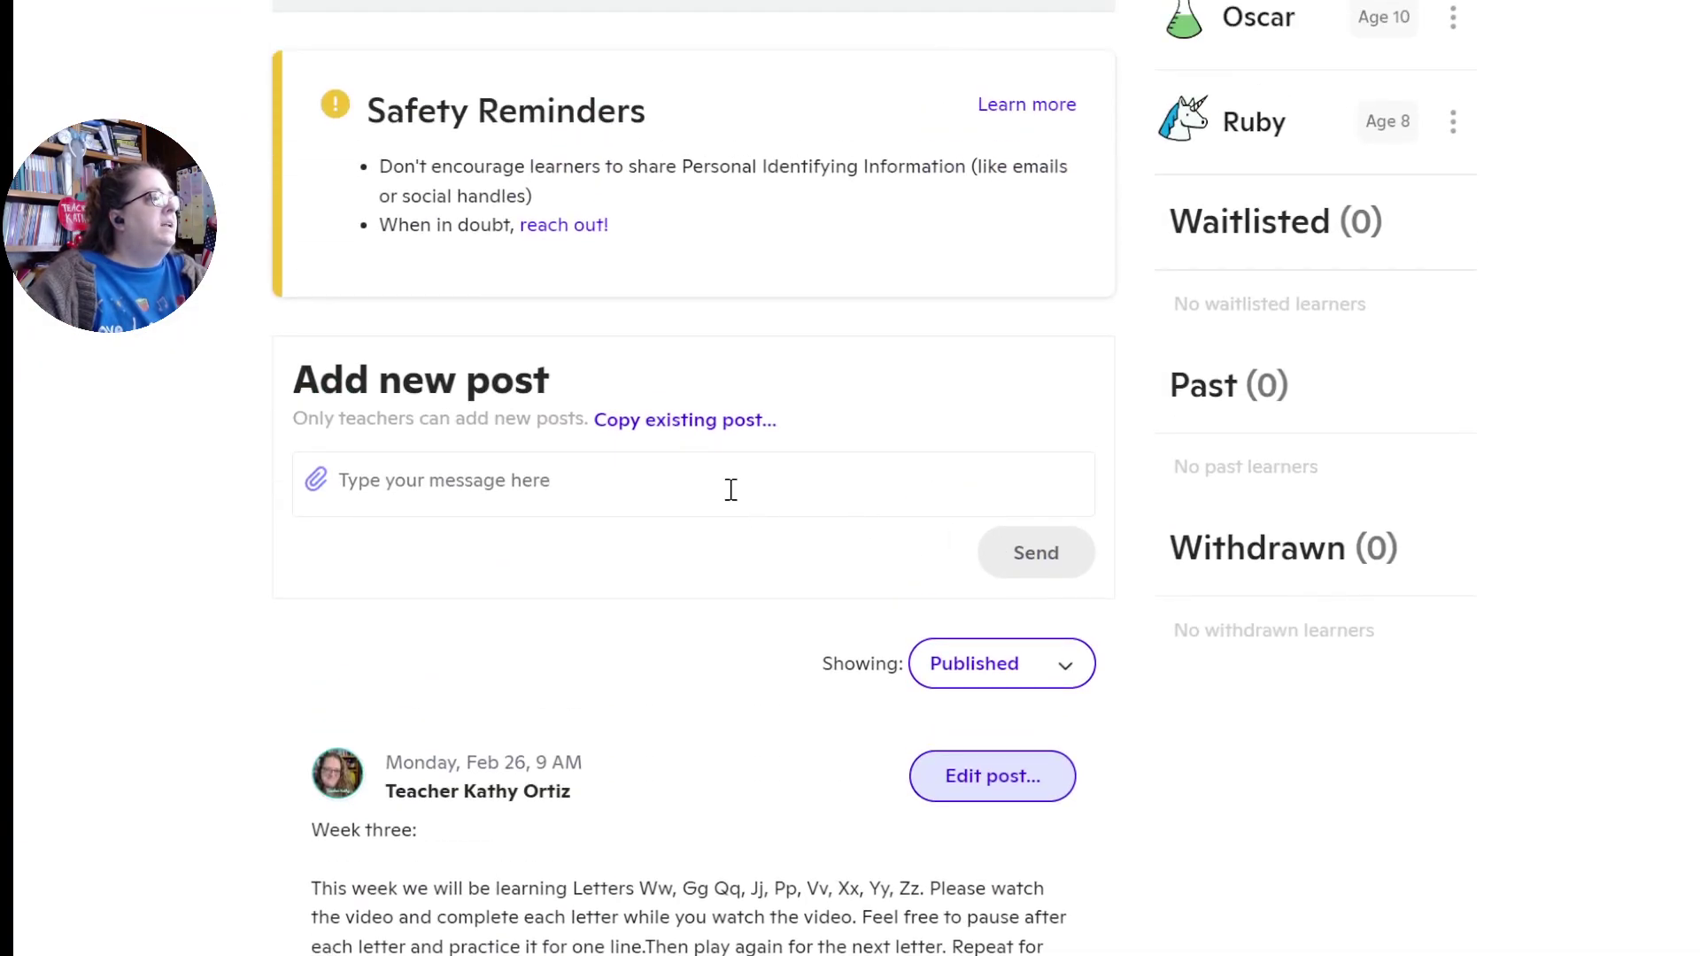
pyautogui.scroll(4, 731, 453)
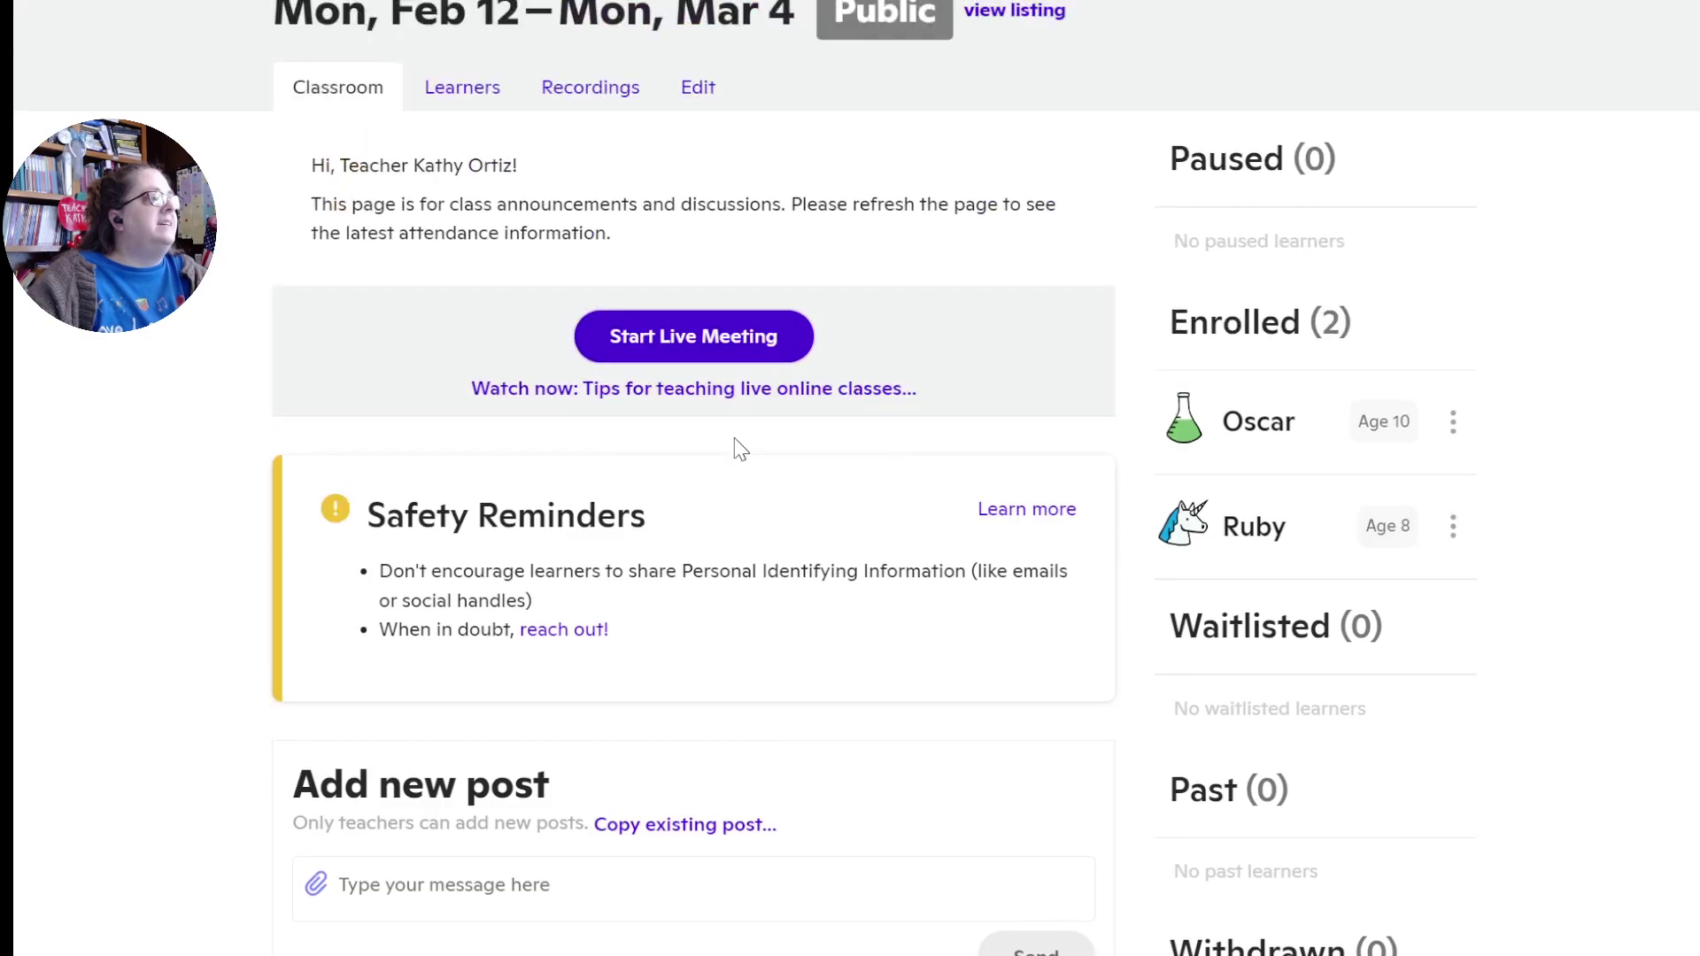
pyautogui.hotkey('alt', 'Left')
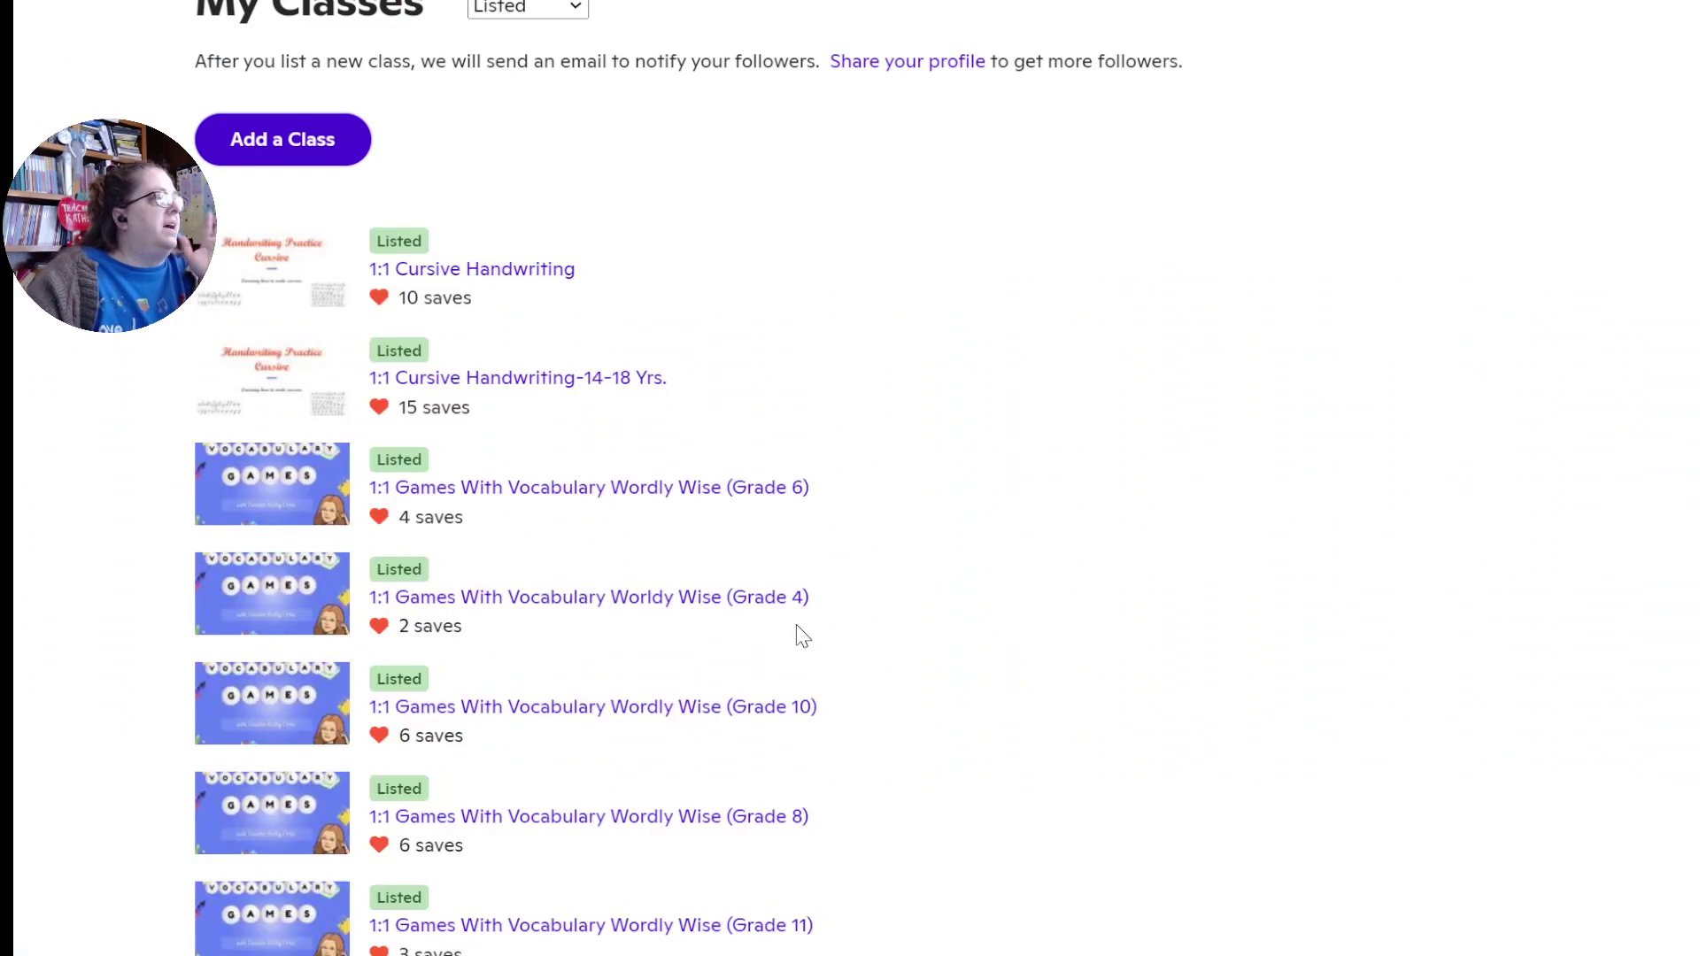
# Find the Knitting for Beginners-8-12 Yrs-Flex class in the class list and open it
pyautogui.scroll(-10, 815, 653)
pyautogui.scroll(-14, 965, 721)
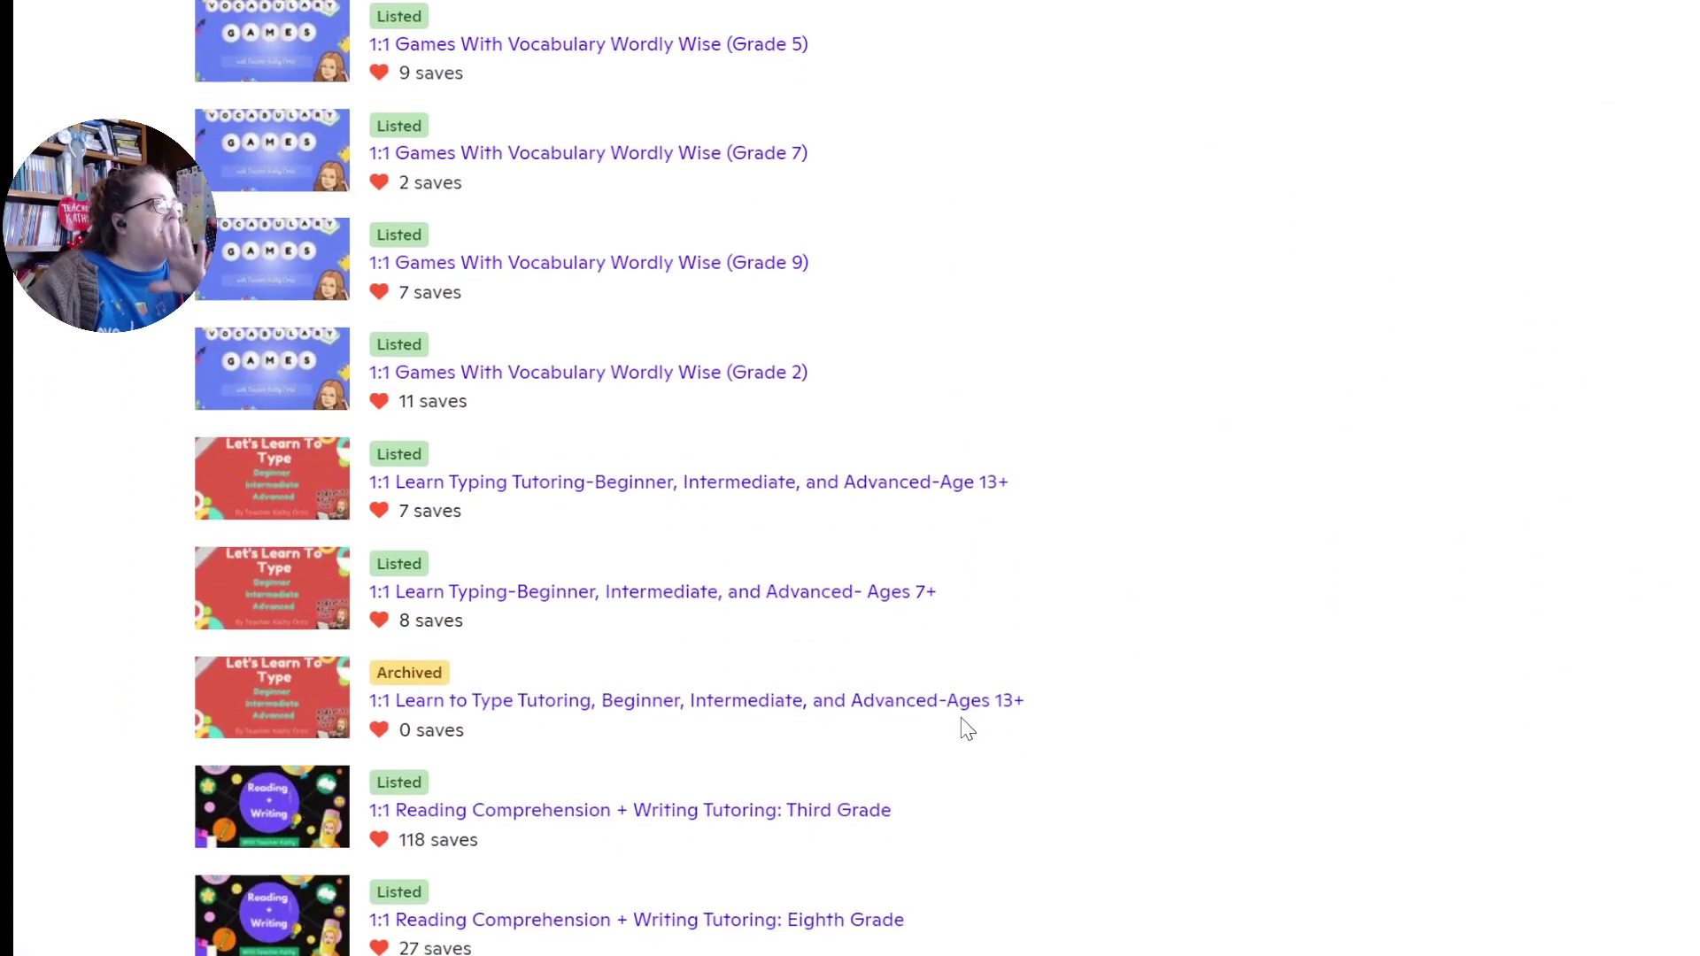
pyautogui.scroll(-7, 1020, 739)
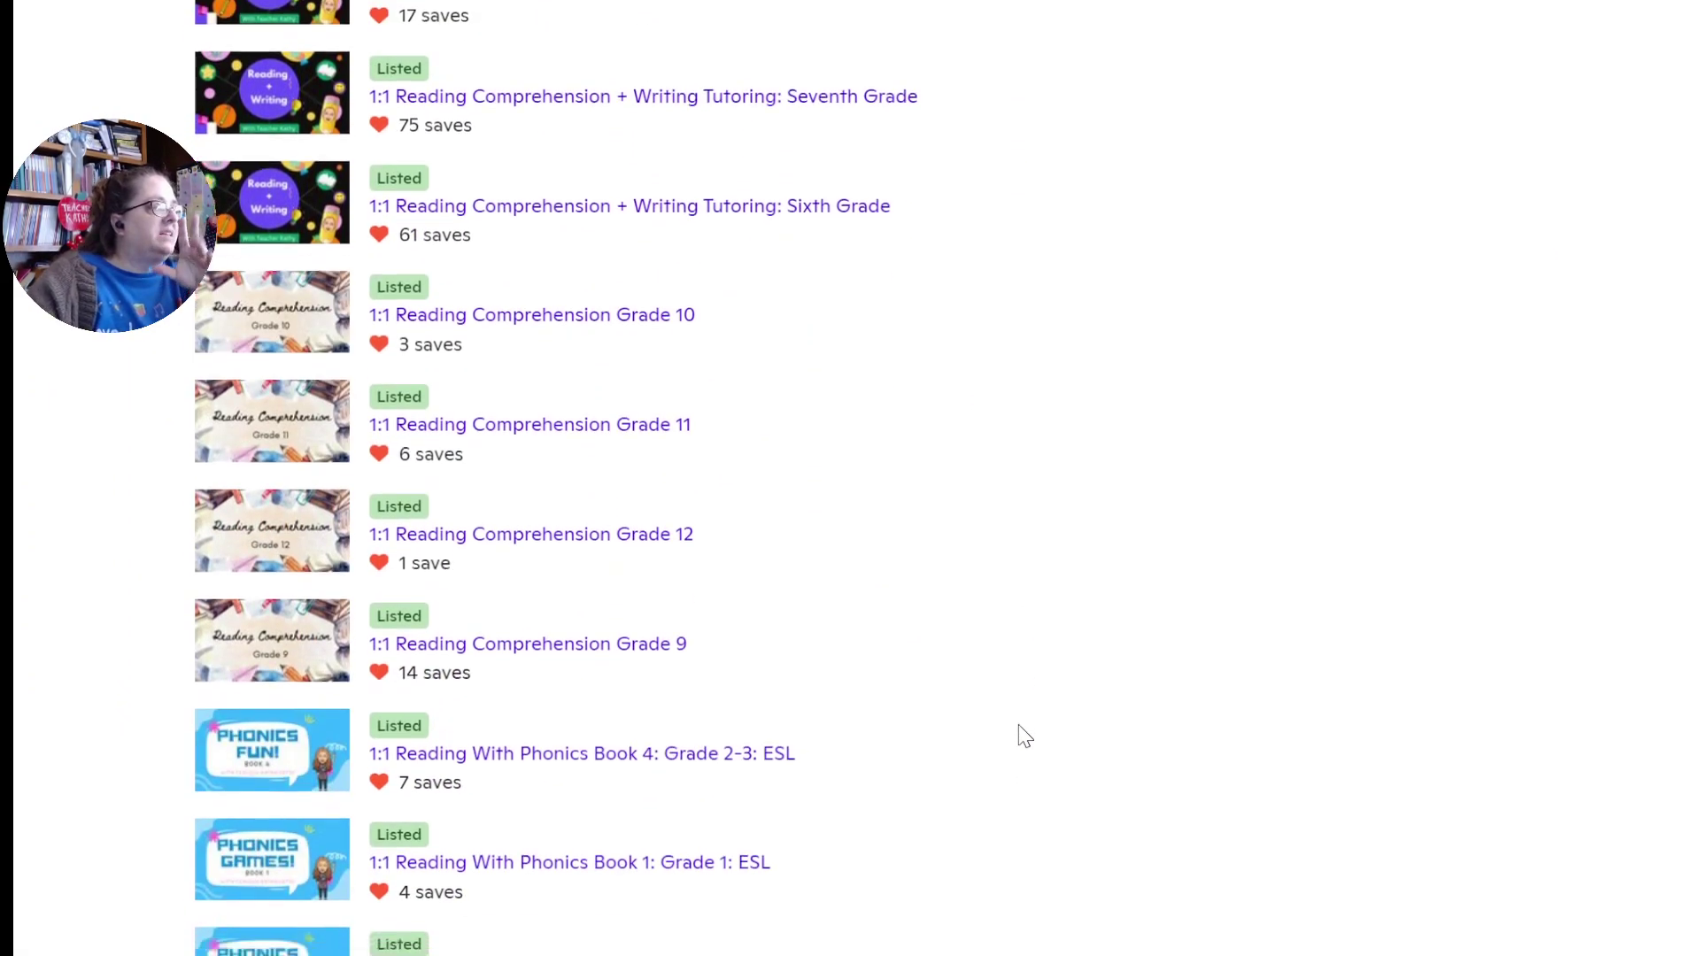
pyautogui.scroll(-12, 1048, 748)
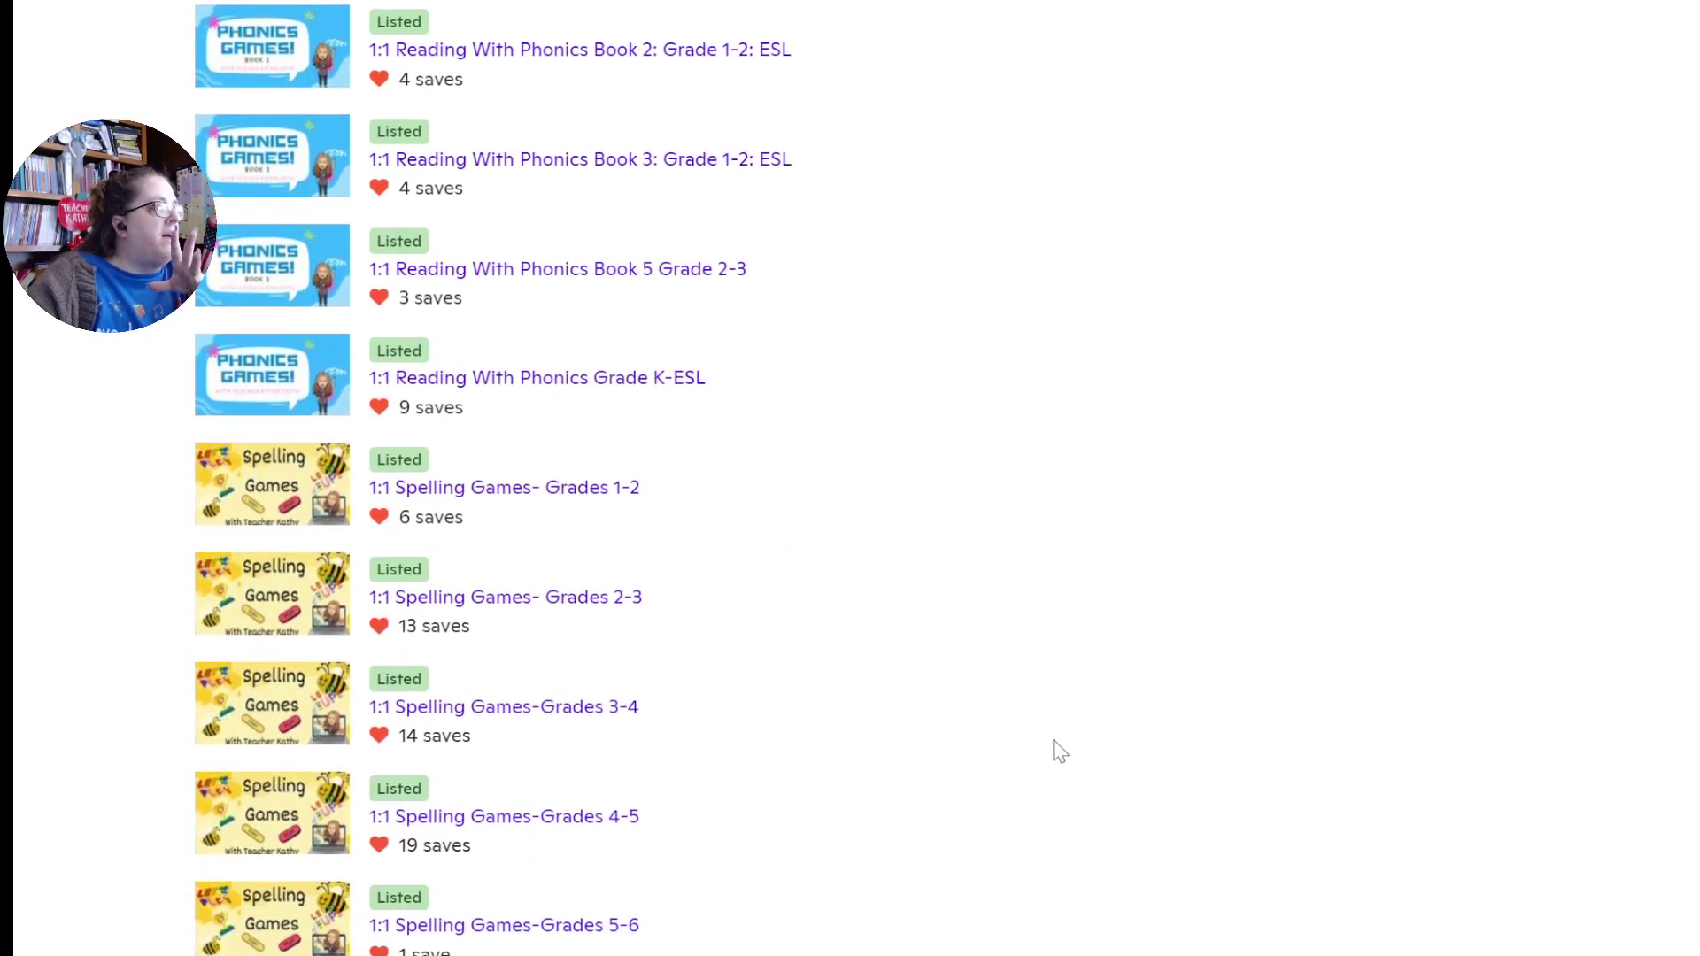
pyautogui.scroll(-8, 1088, 759)
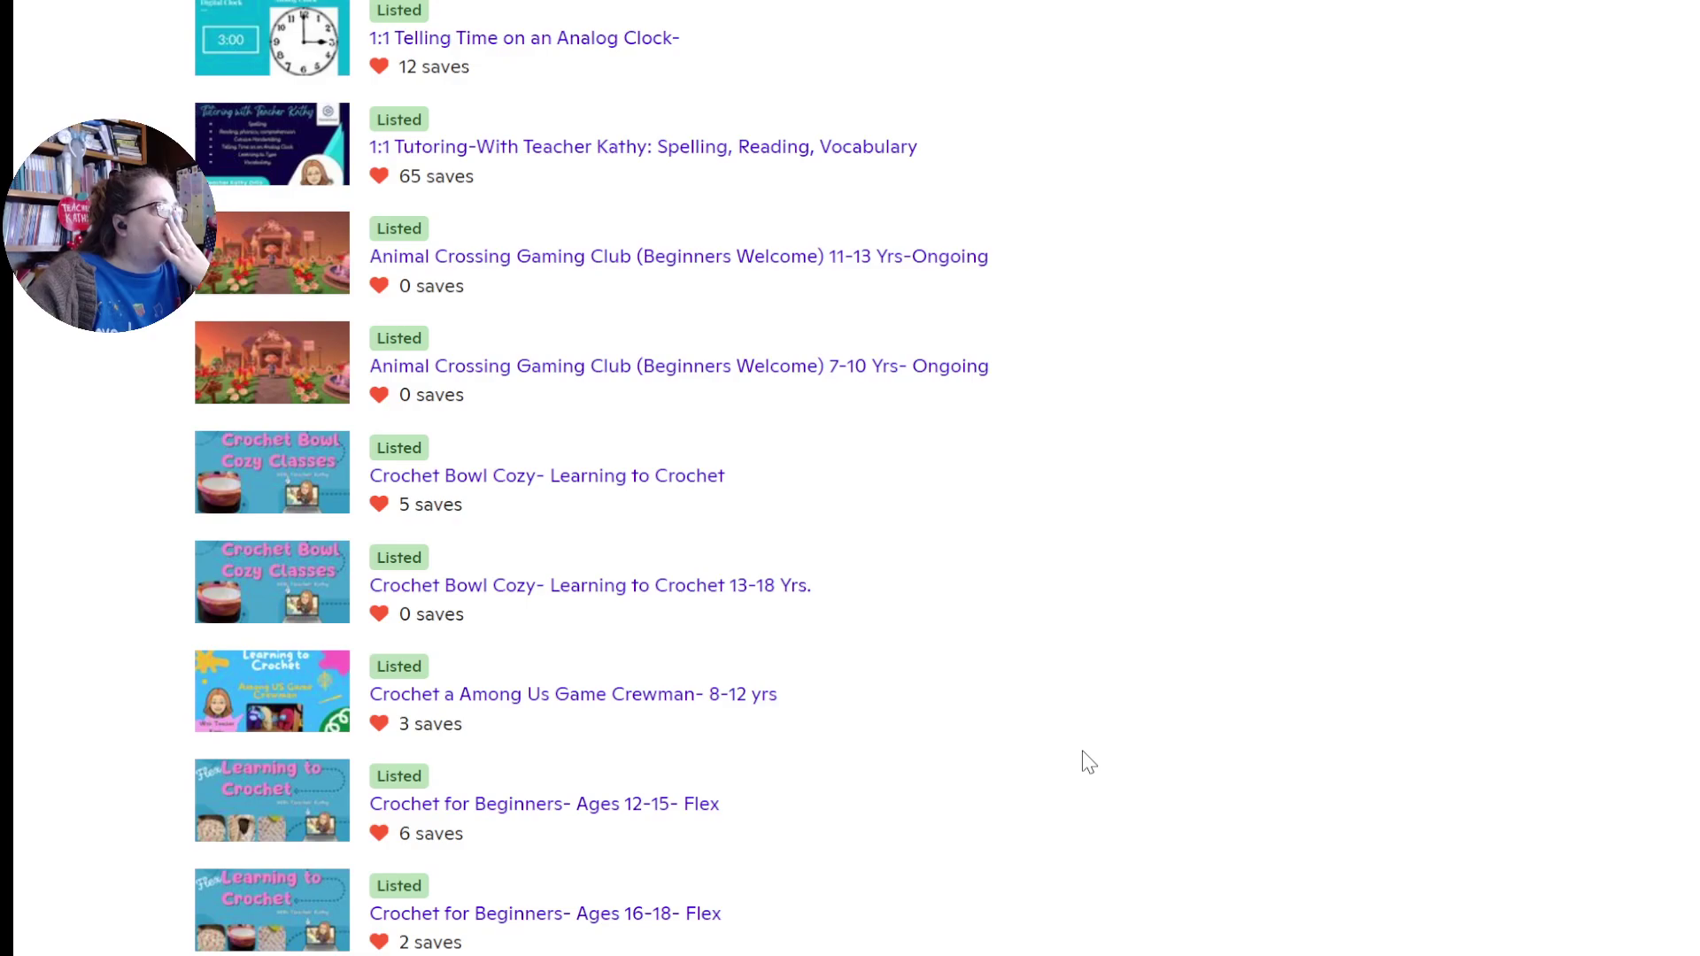
pyautogui.scroll(-3, 1088, 761)
pyautogui.scroll(-3, 1087, 762)
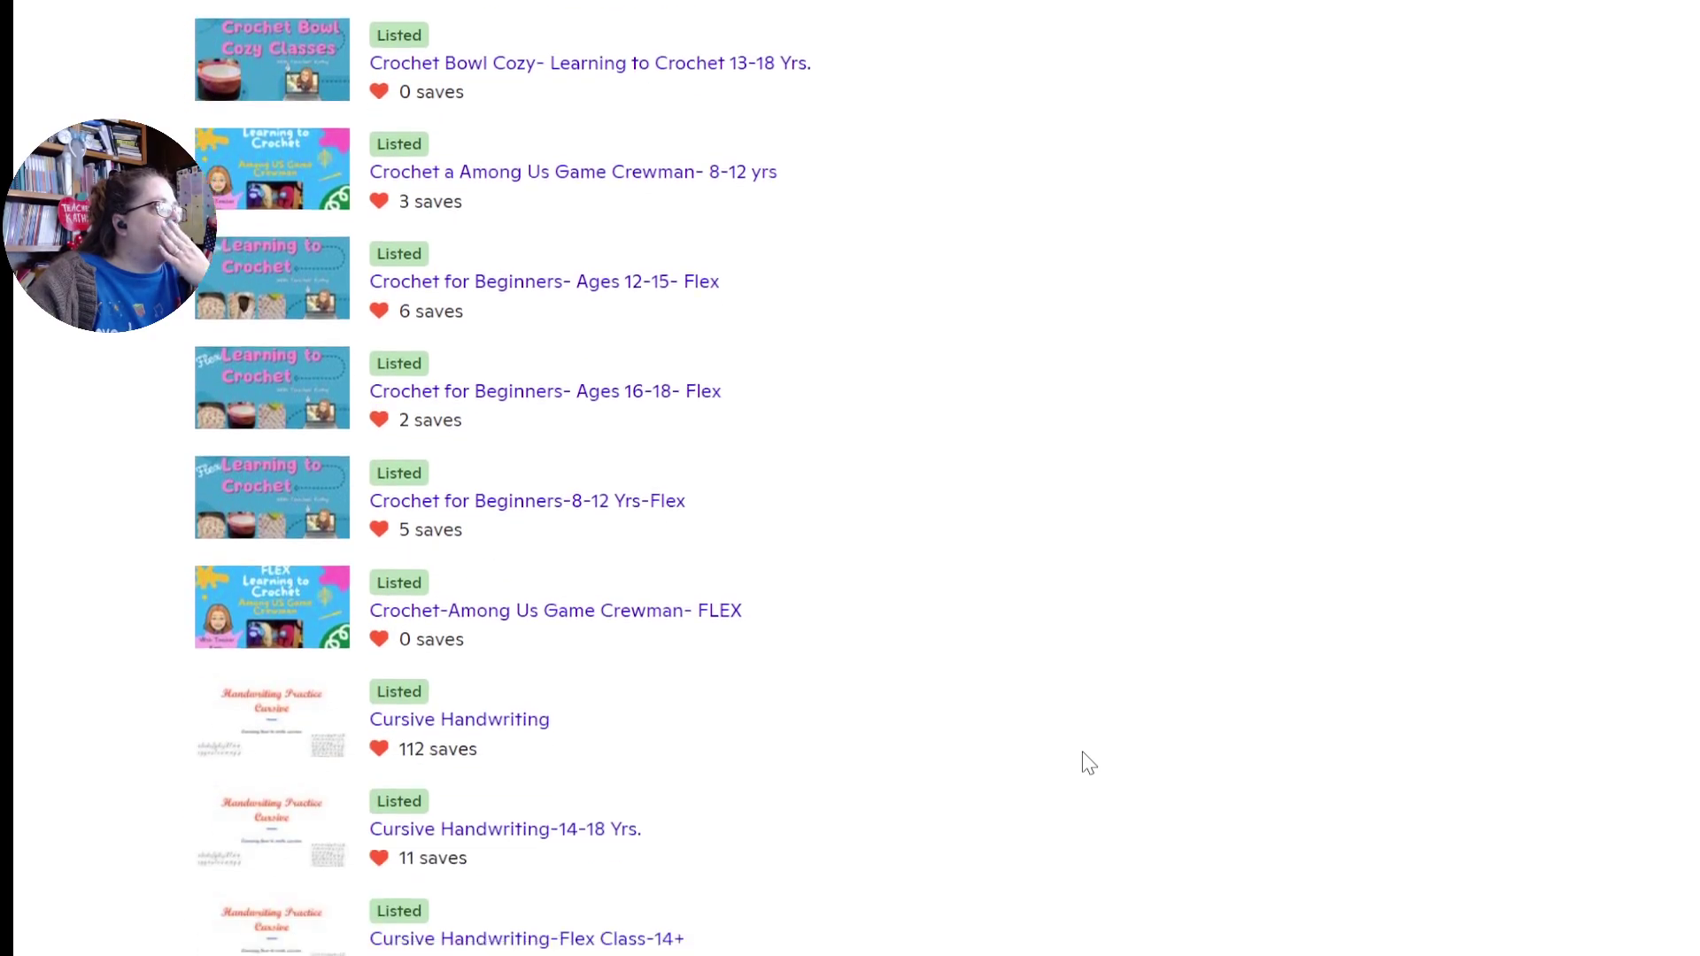
pyautogui.scroll(-3, 913, 724)
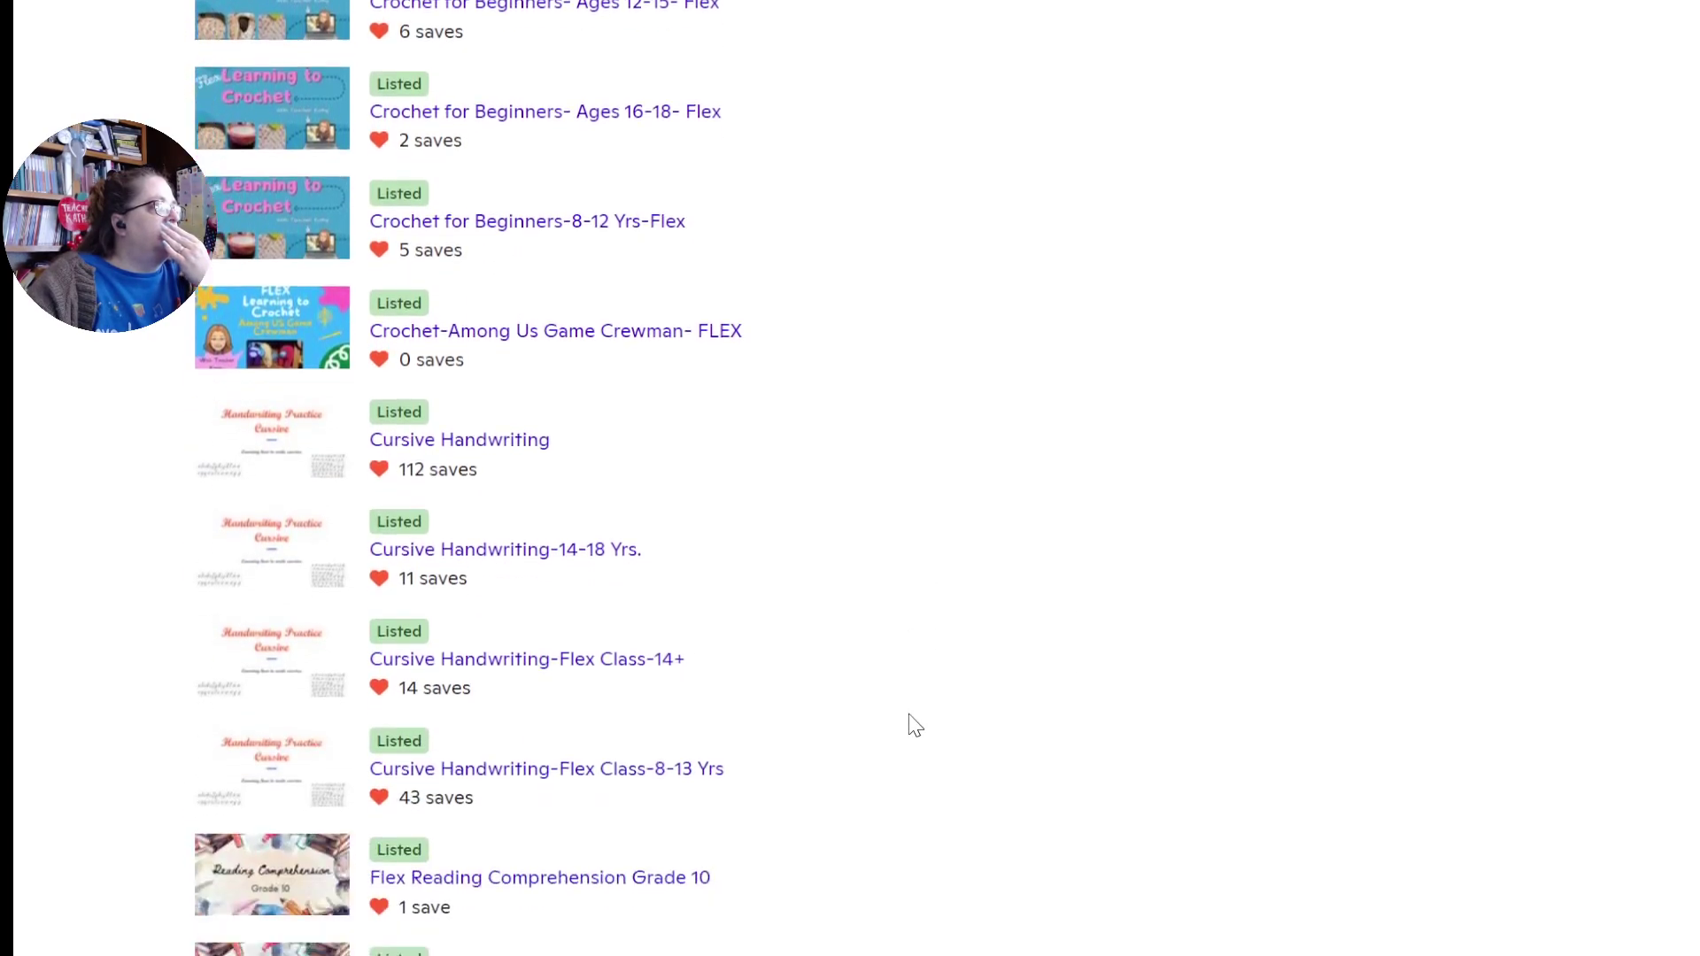
pyautogui.scroll(-18, 918, 726)
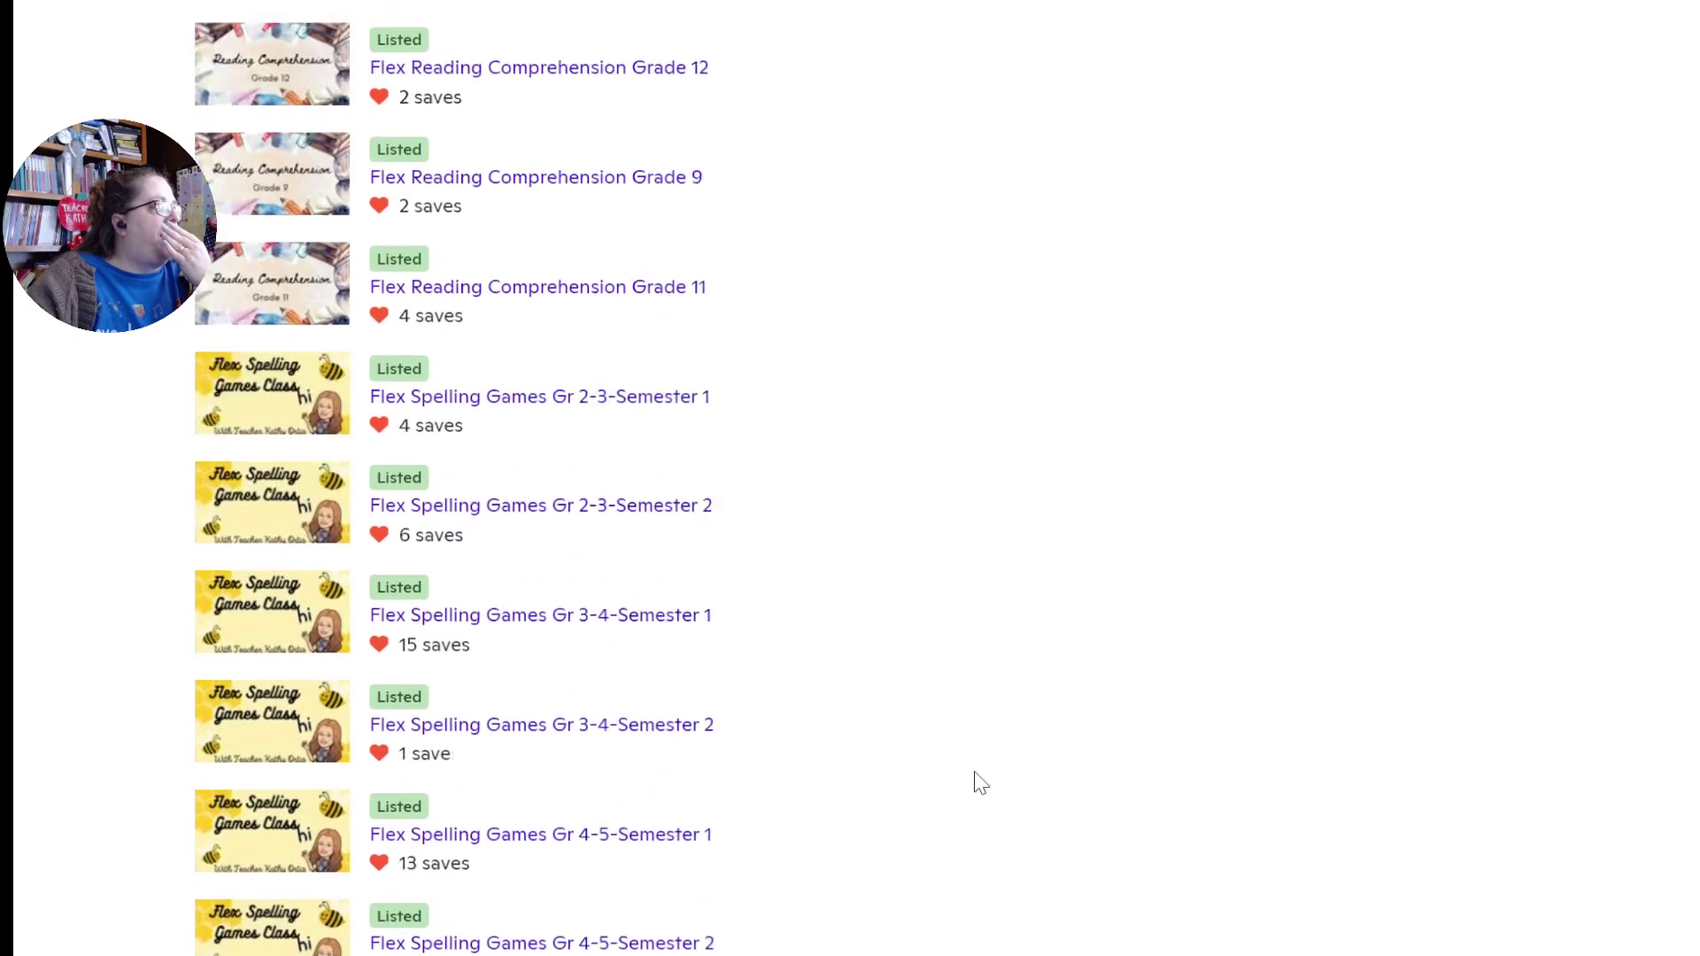
pyautogui.scroll(-20, 974, 788)
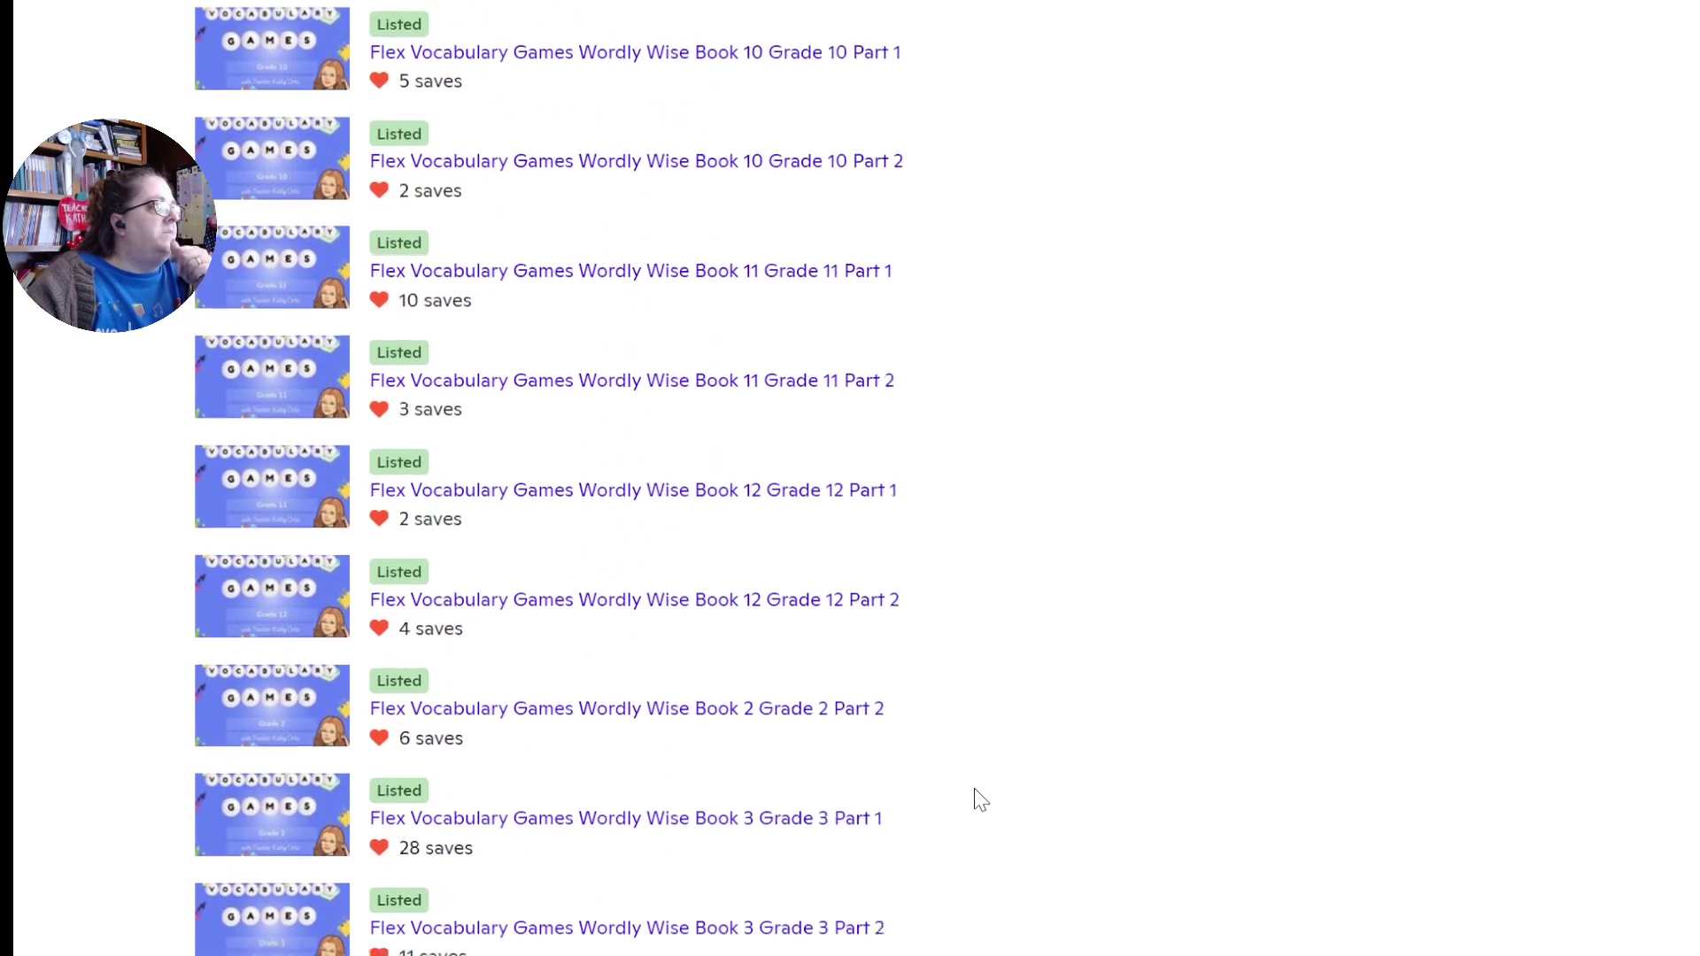
pyautogui.scroll(-18, 980, 798)
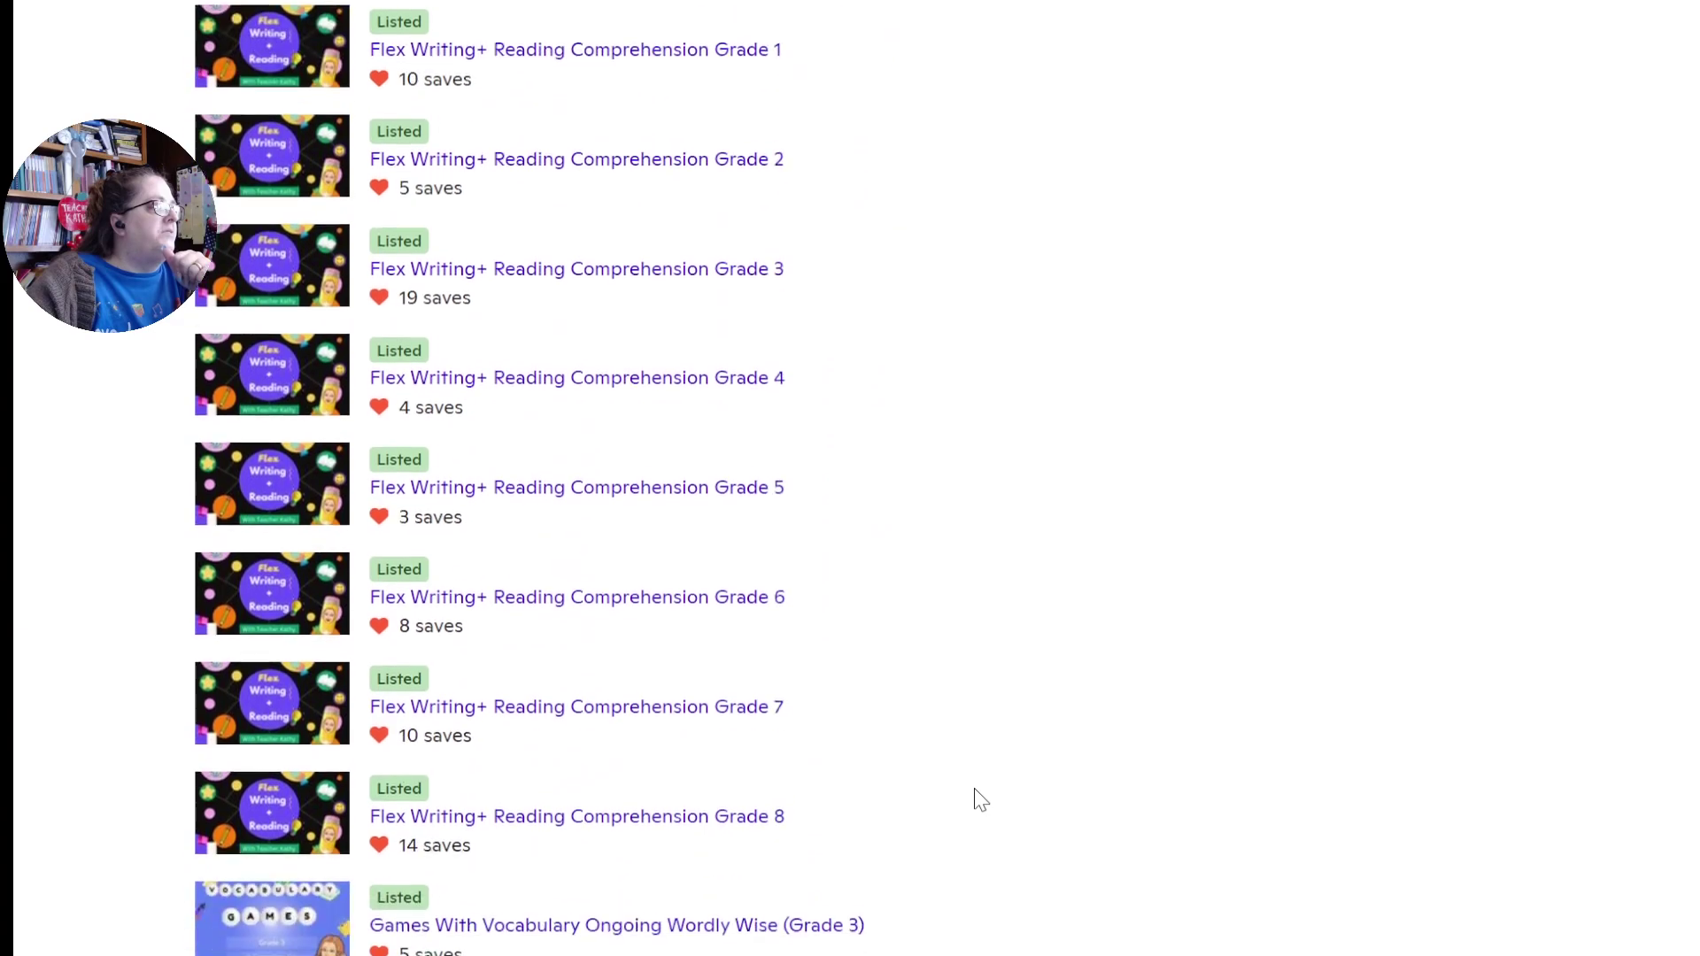
pyautogui.scroll(-9, 980, 799)
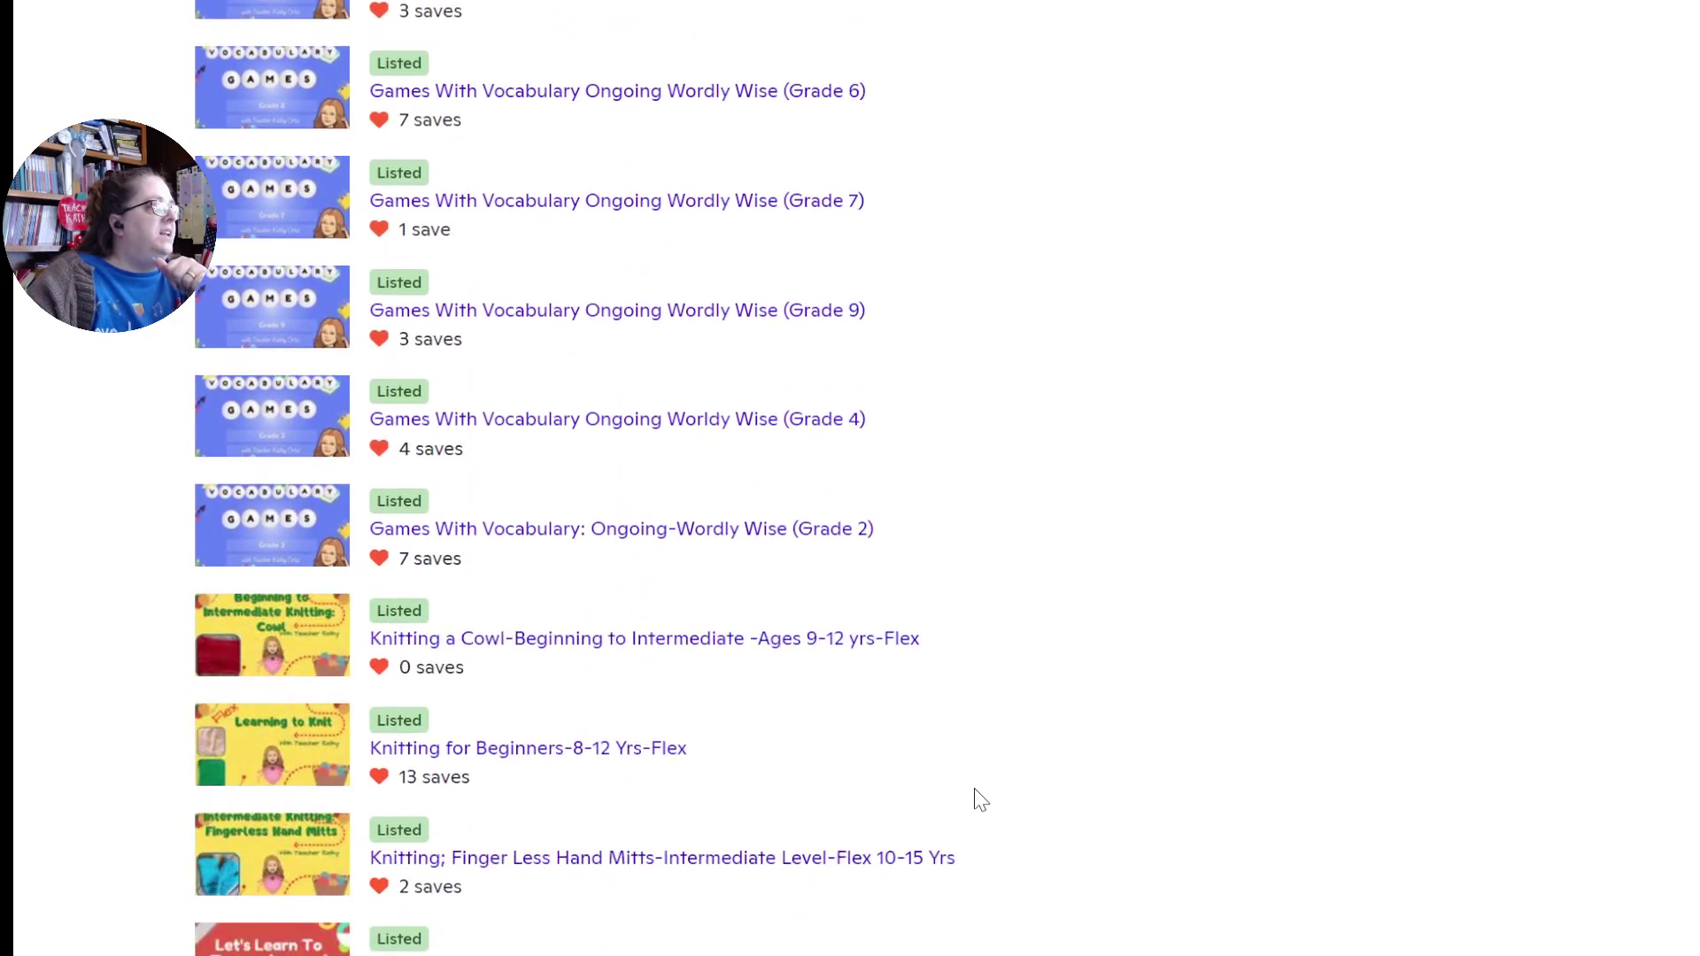
pyautogui.scroll(-3, 977, 798)
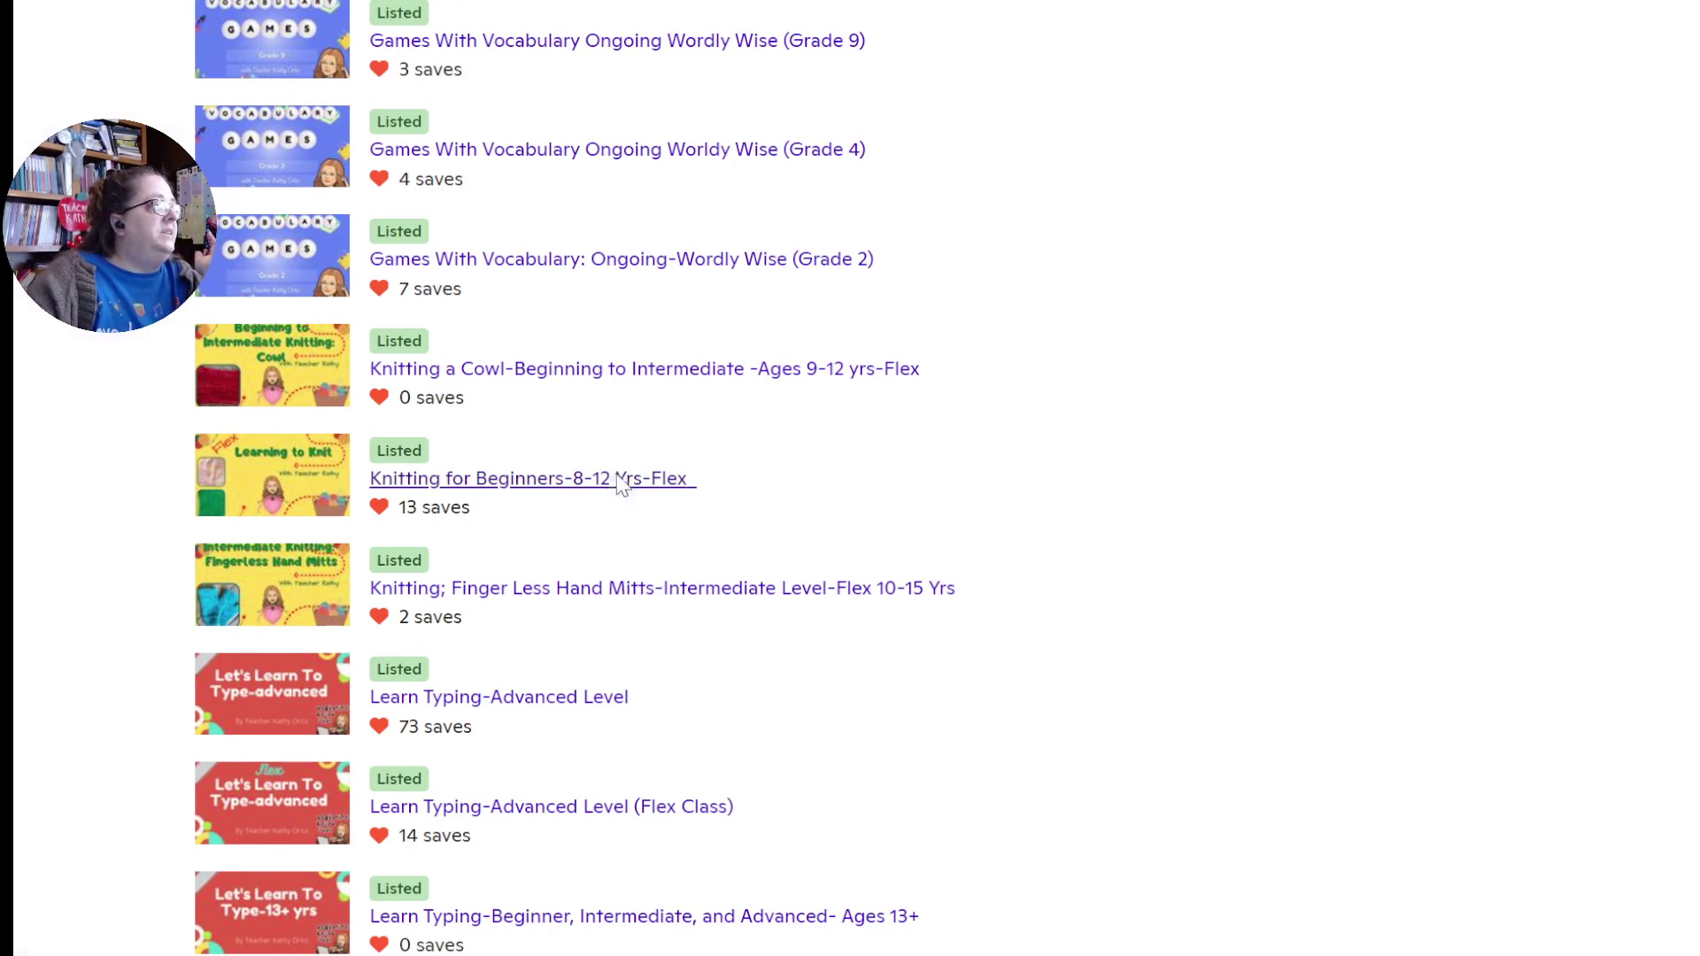
pyautogui.click(618, 486)
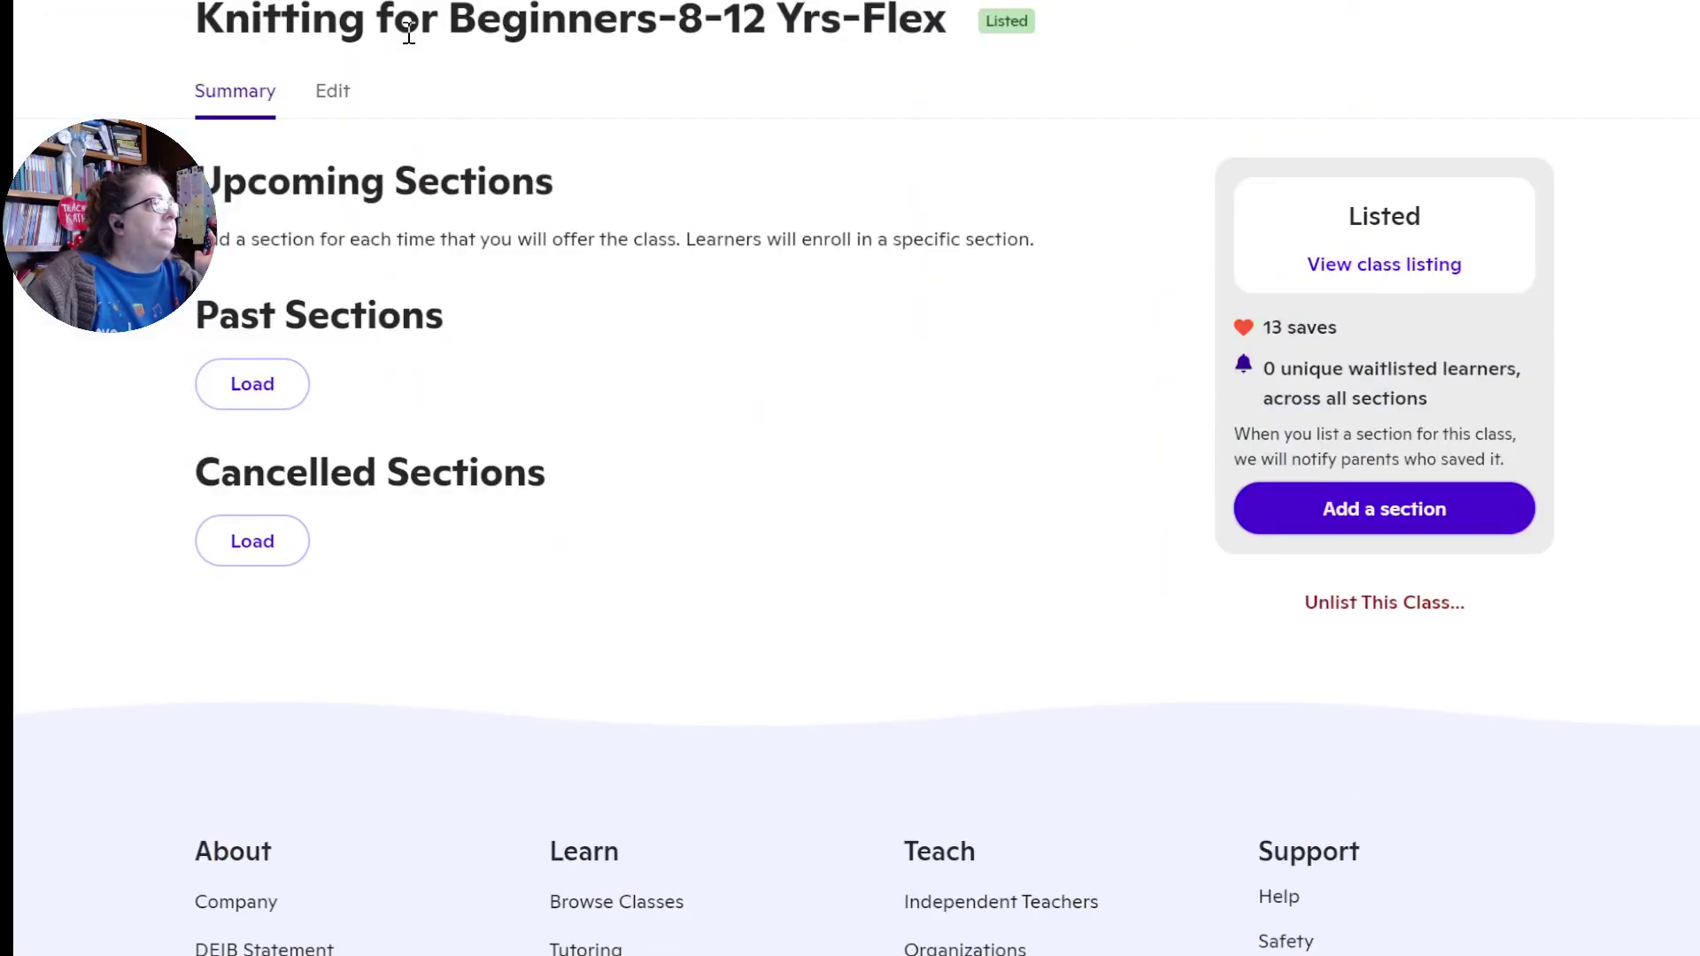
# Load the knitting class's past sections and open the Wed, Jan 3 – Wed, Feb 7 section
pyautogui.click(292, 392)
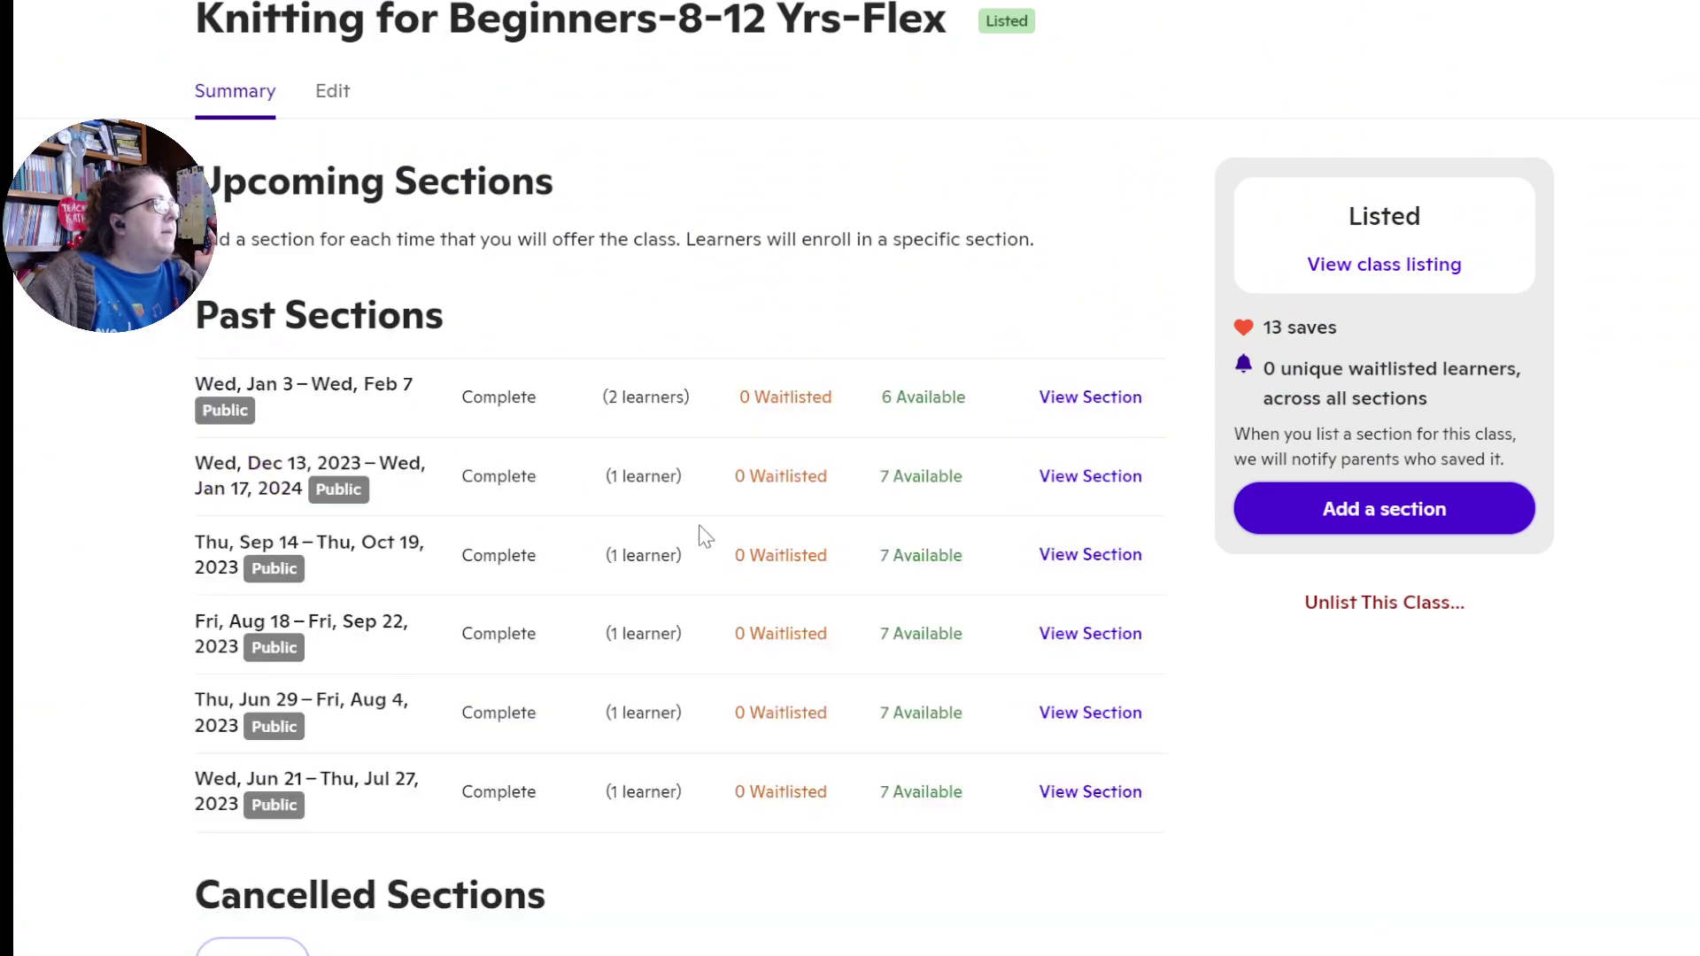
pyautogui.click(1094, 397)
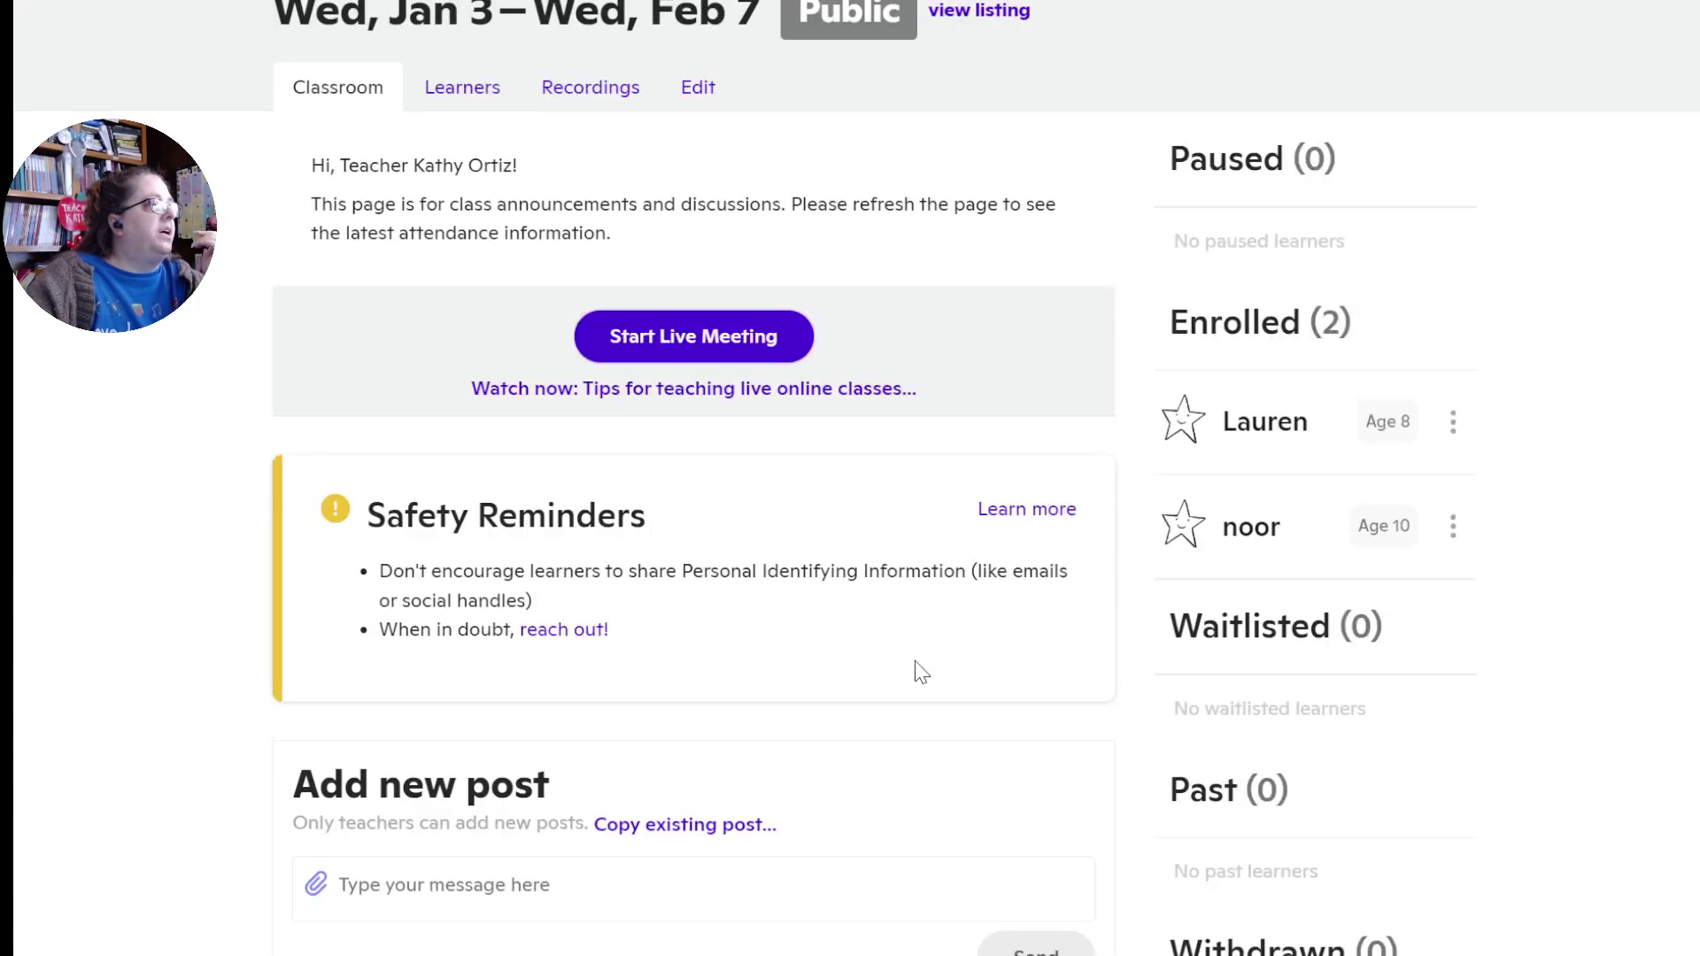
# Preview the YouTube video linked in the Week #6 post and close the preview
pyautogui.scroll(-5, 1018, 740)
pyautogui.scroll(-5, 1020, 740)
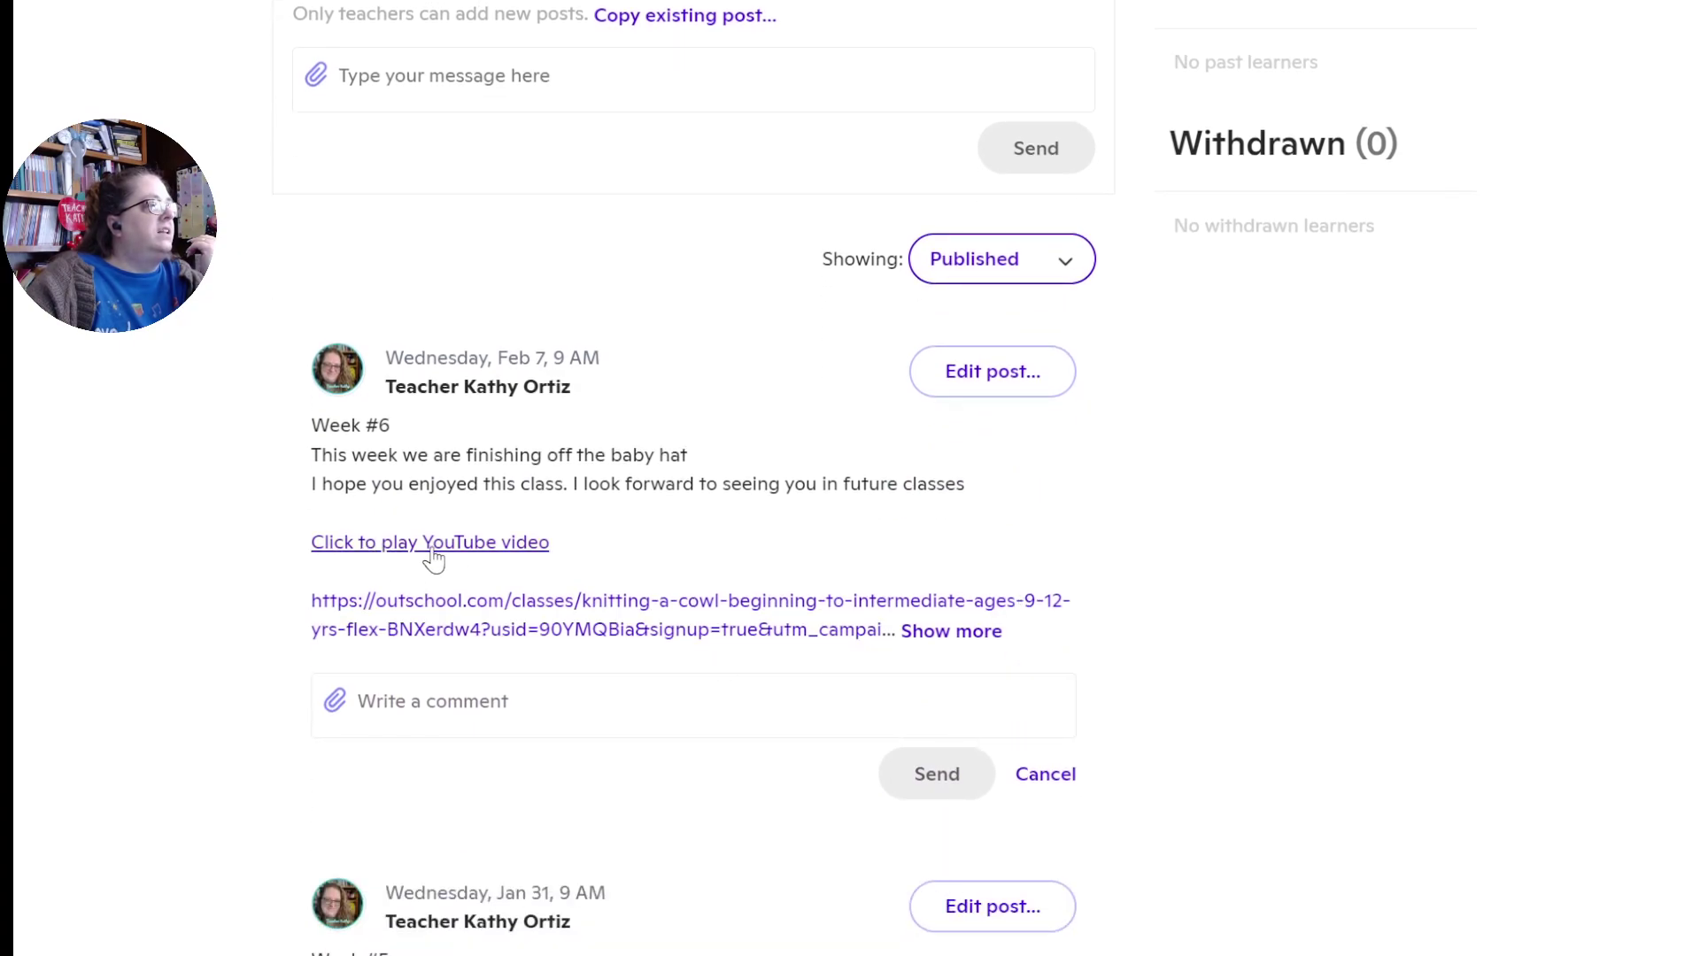
pyautogui.click(433, 543)
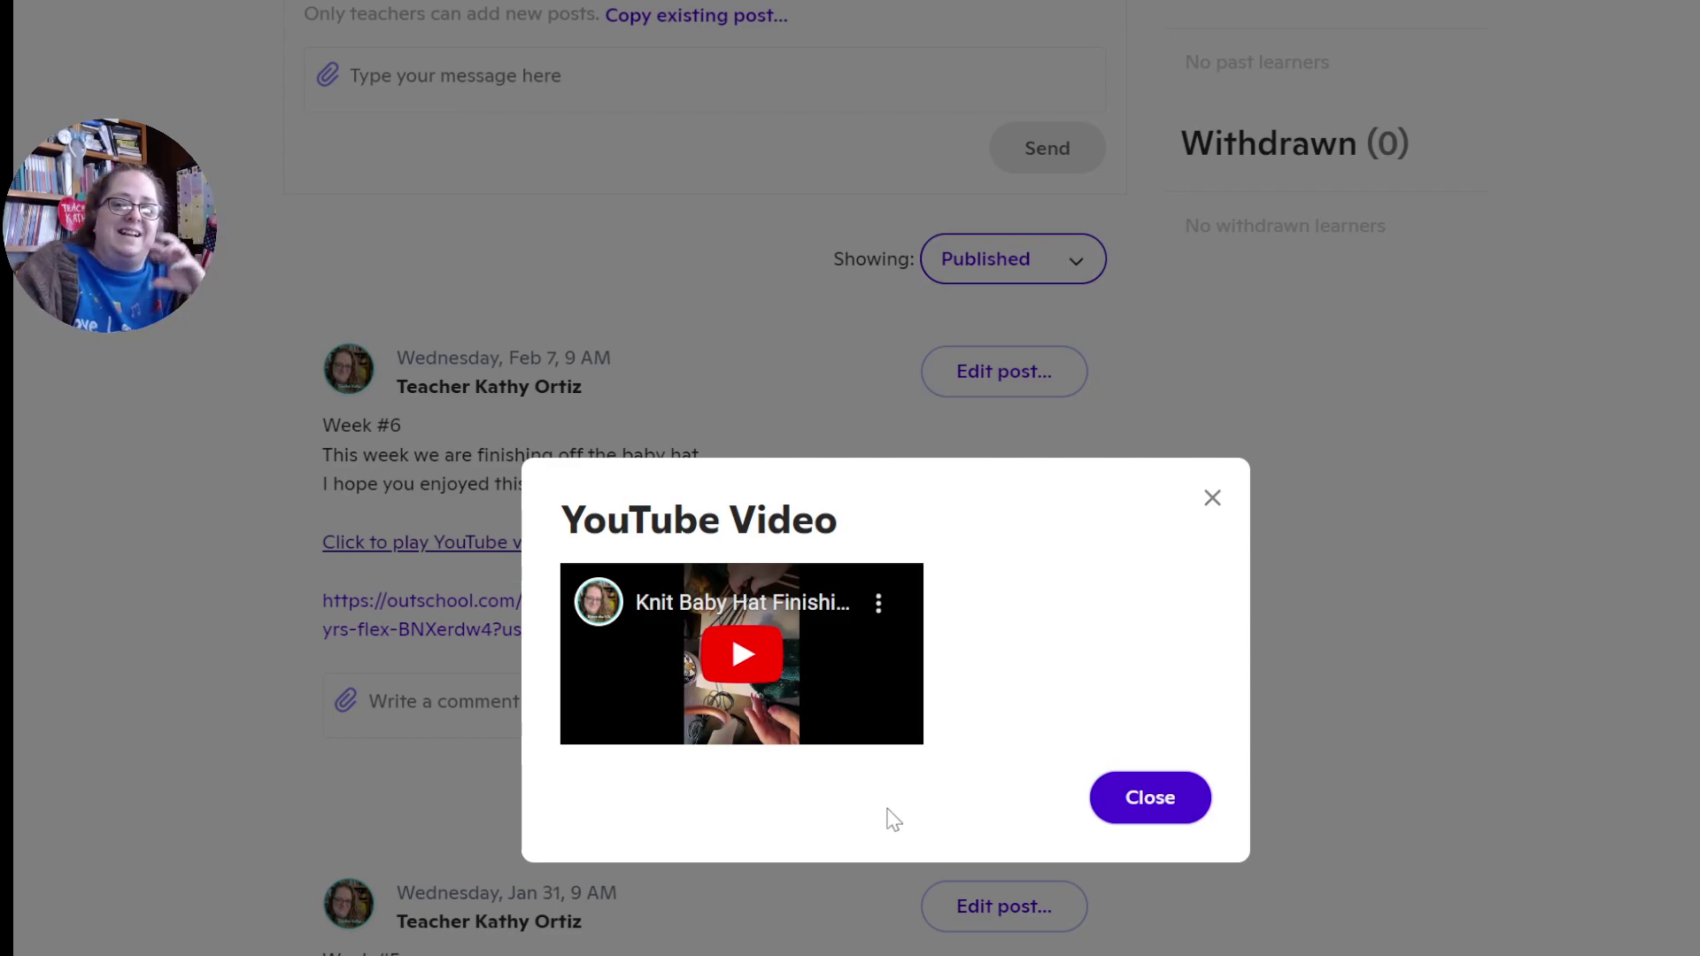
pyautogui.click(1182, 806)
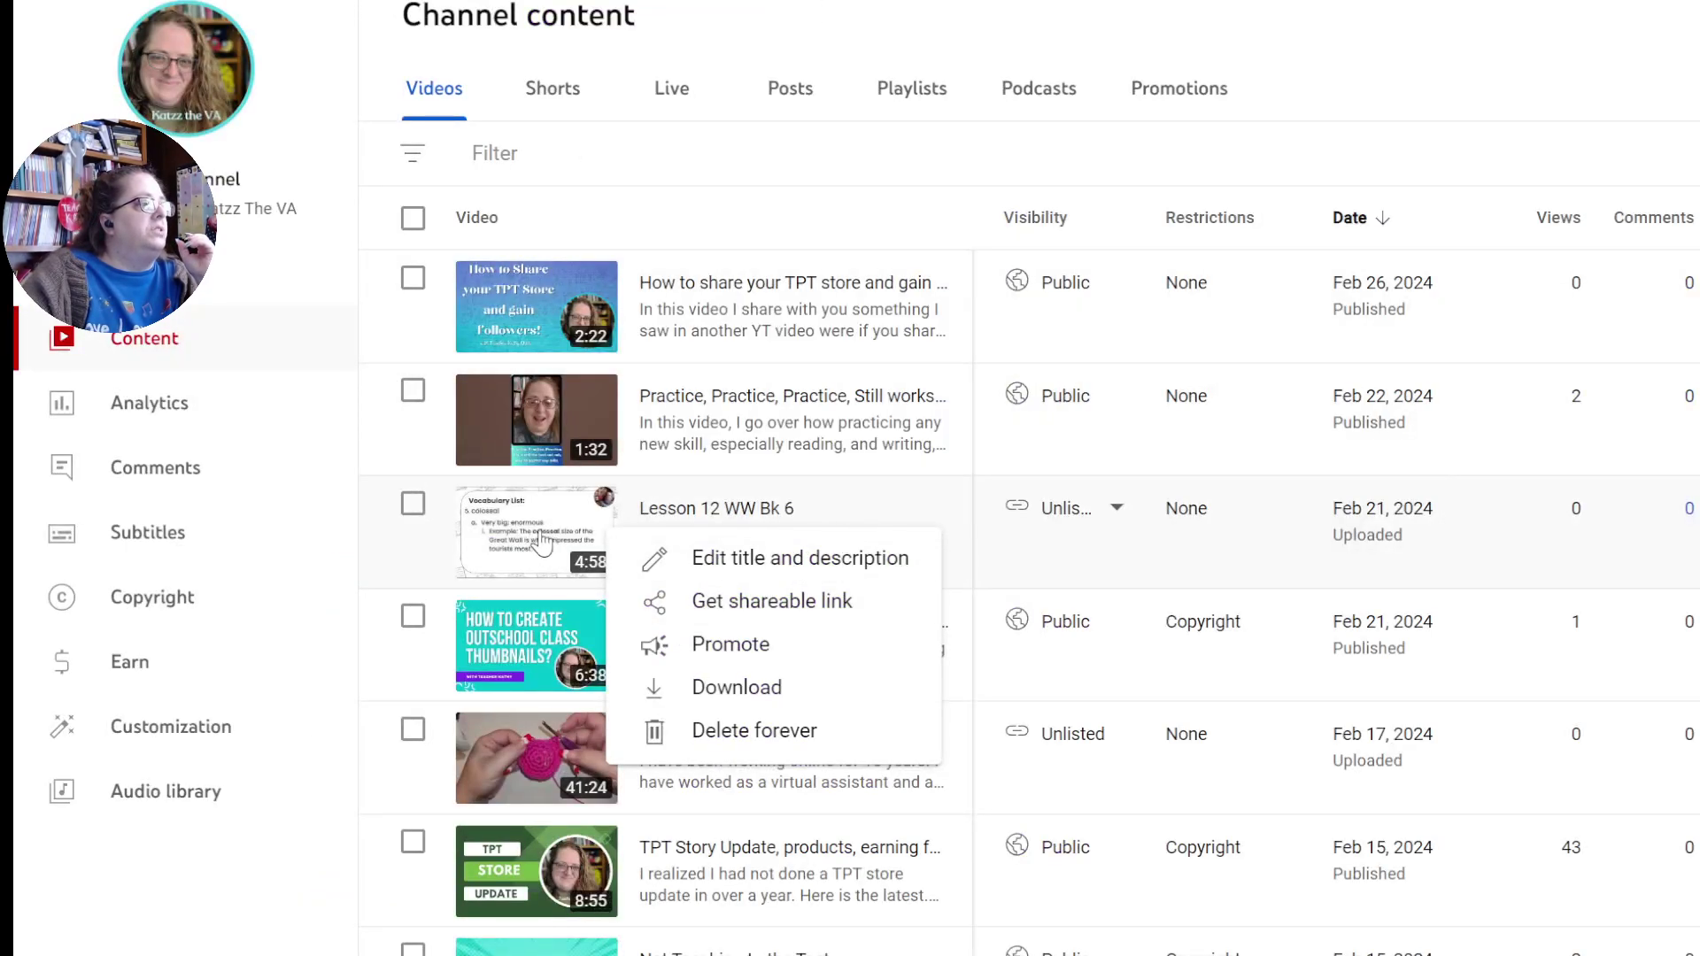
# In YouTube Studio, check the visibility options in the Lesson 12 WW Bk 6 video's details, leave them unchanged, and return to the channel content
pyautogui.click(733, 519)
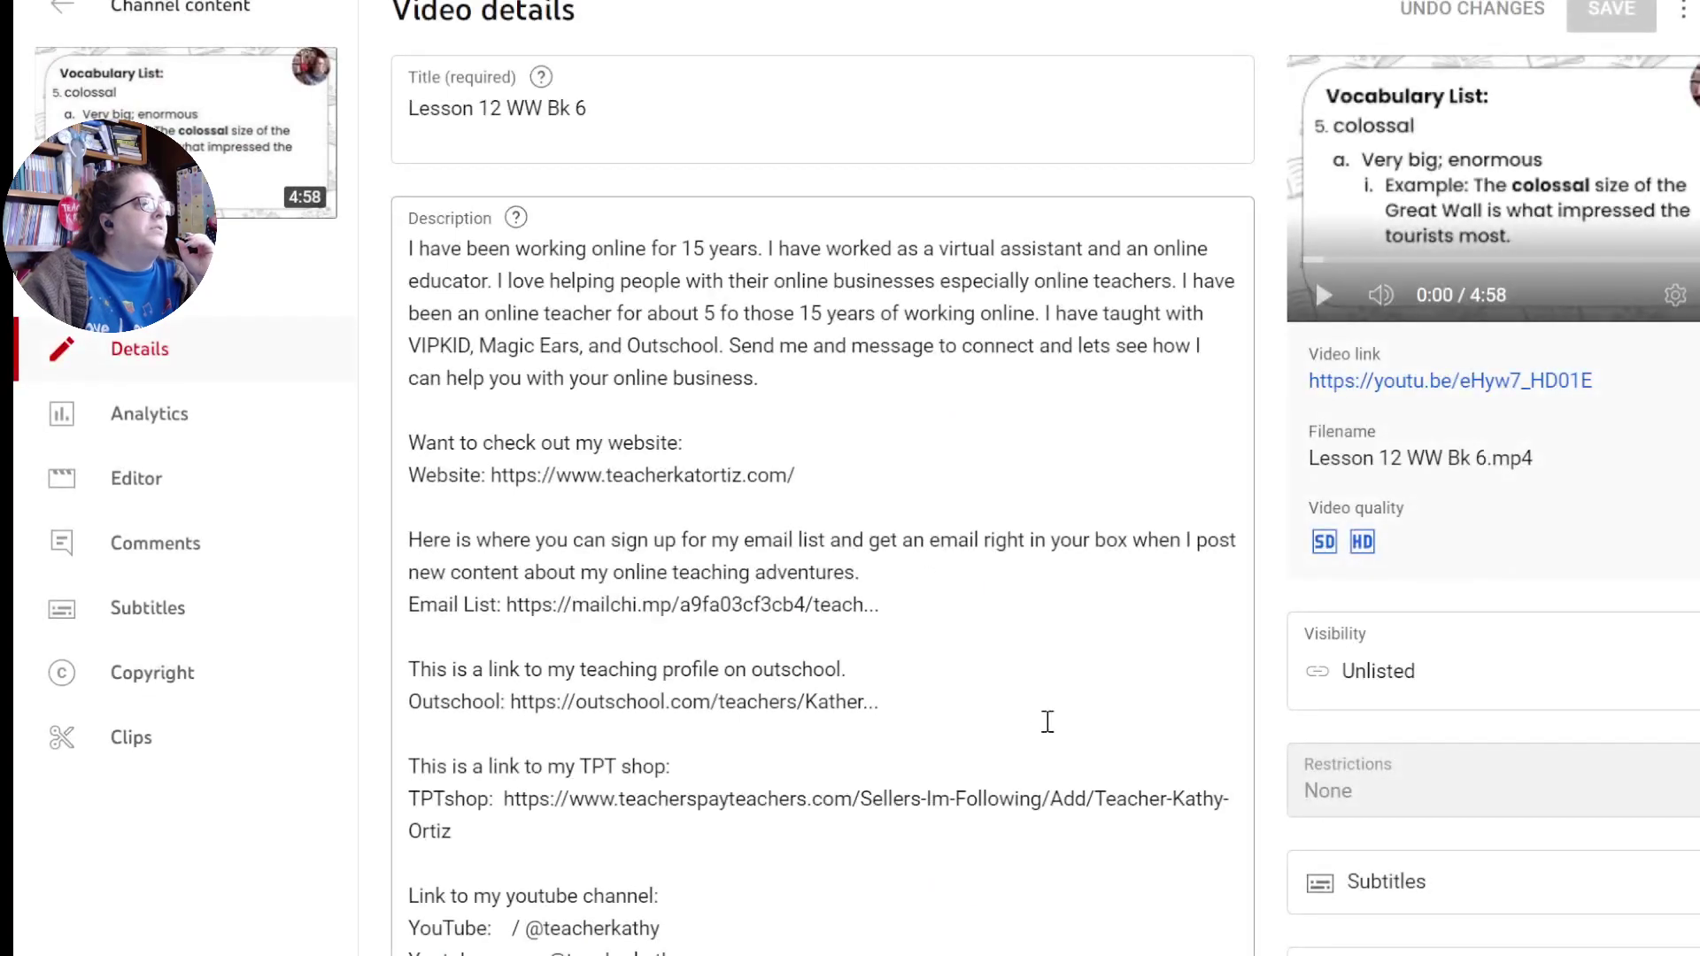
pyautogui.scroll(-6, 1019, 886)
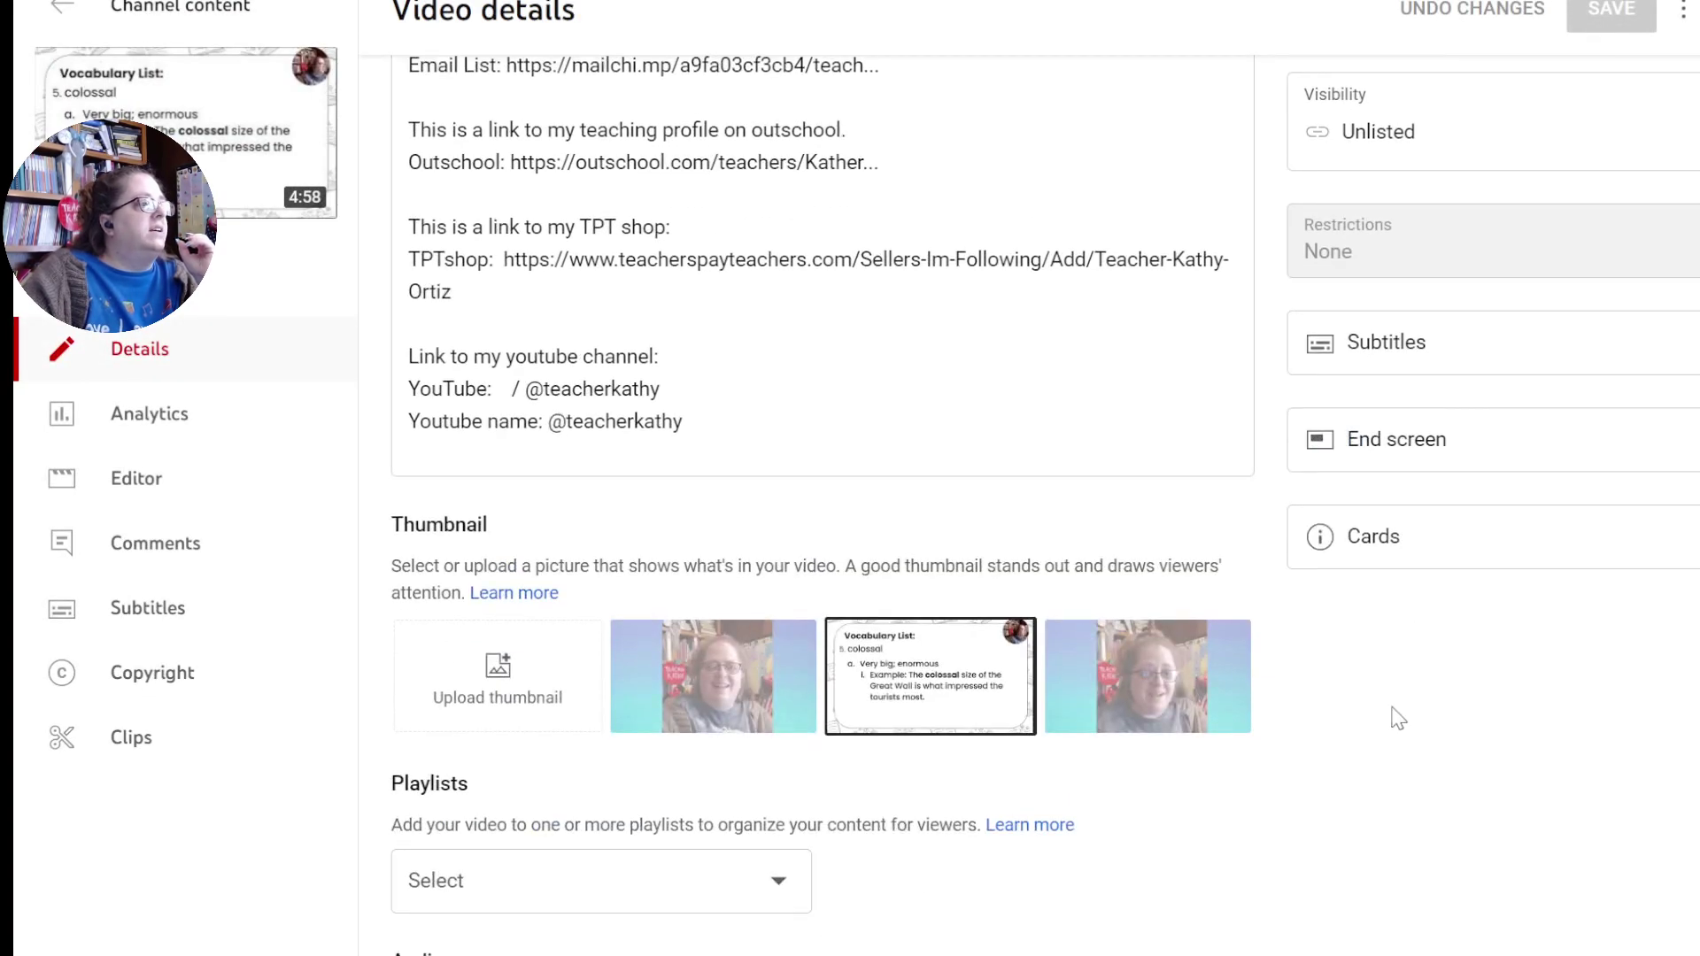
pyautogui.scroll(-1, 1192, 785)
pyautogui.scroll(5, 1381, 628)
pyautogui.click(1569, 464)
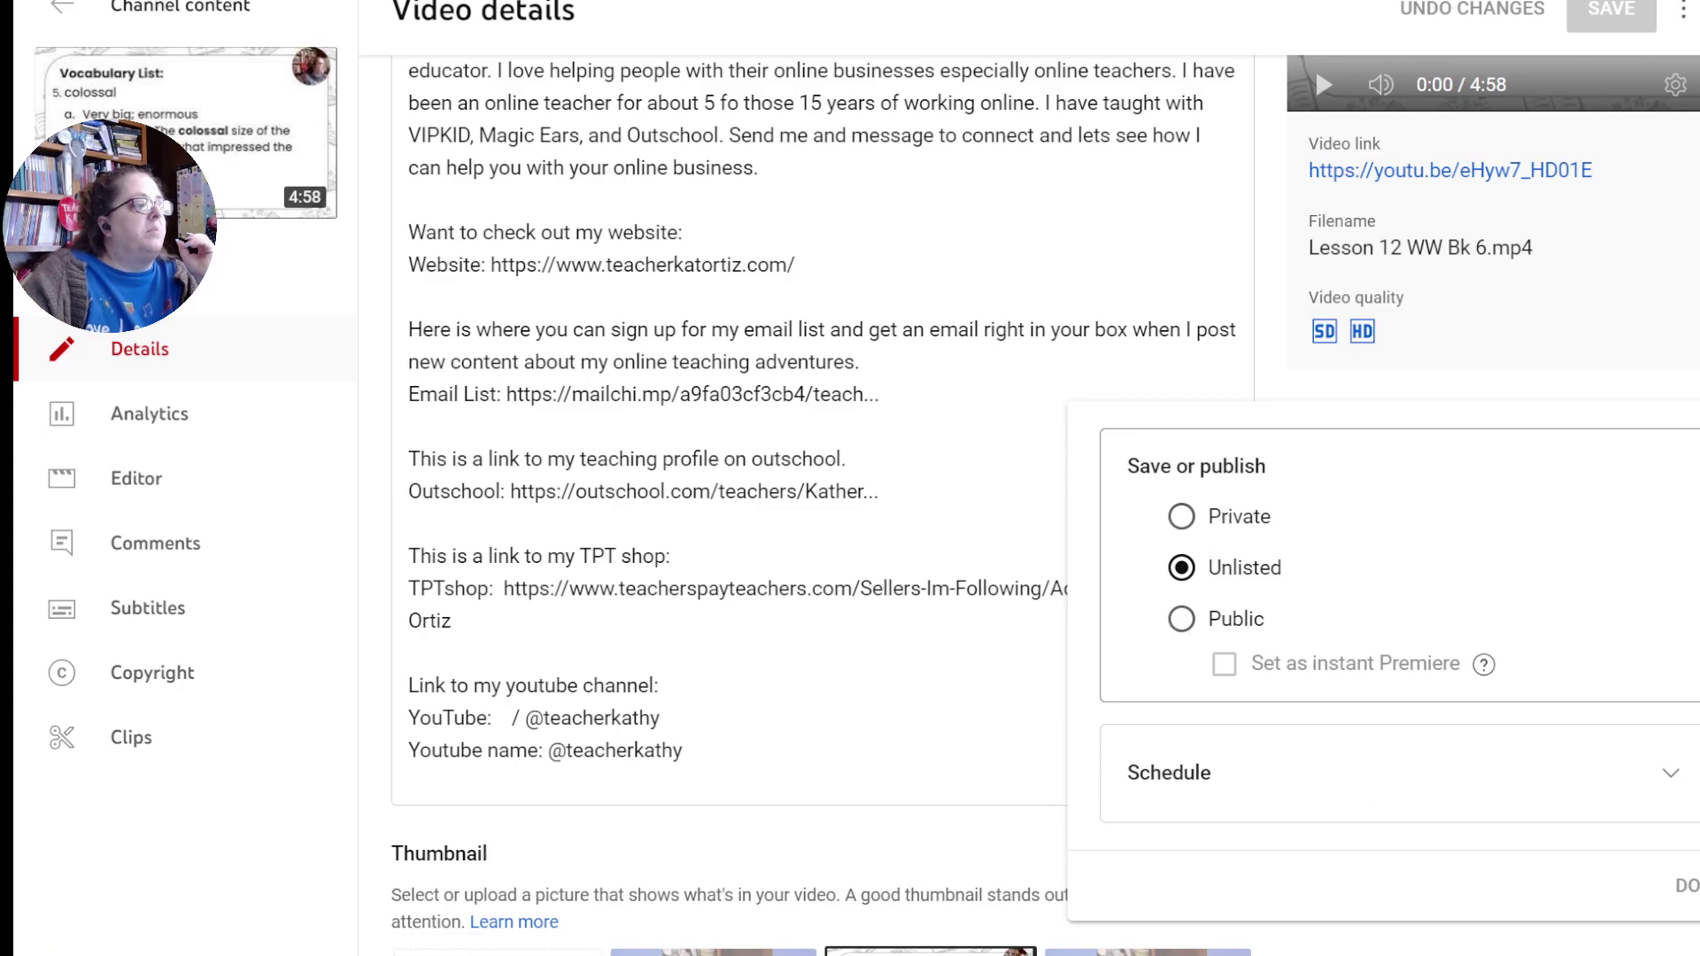
pyautogui.click(983, 50)
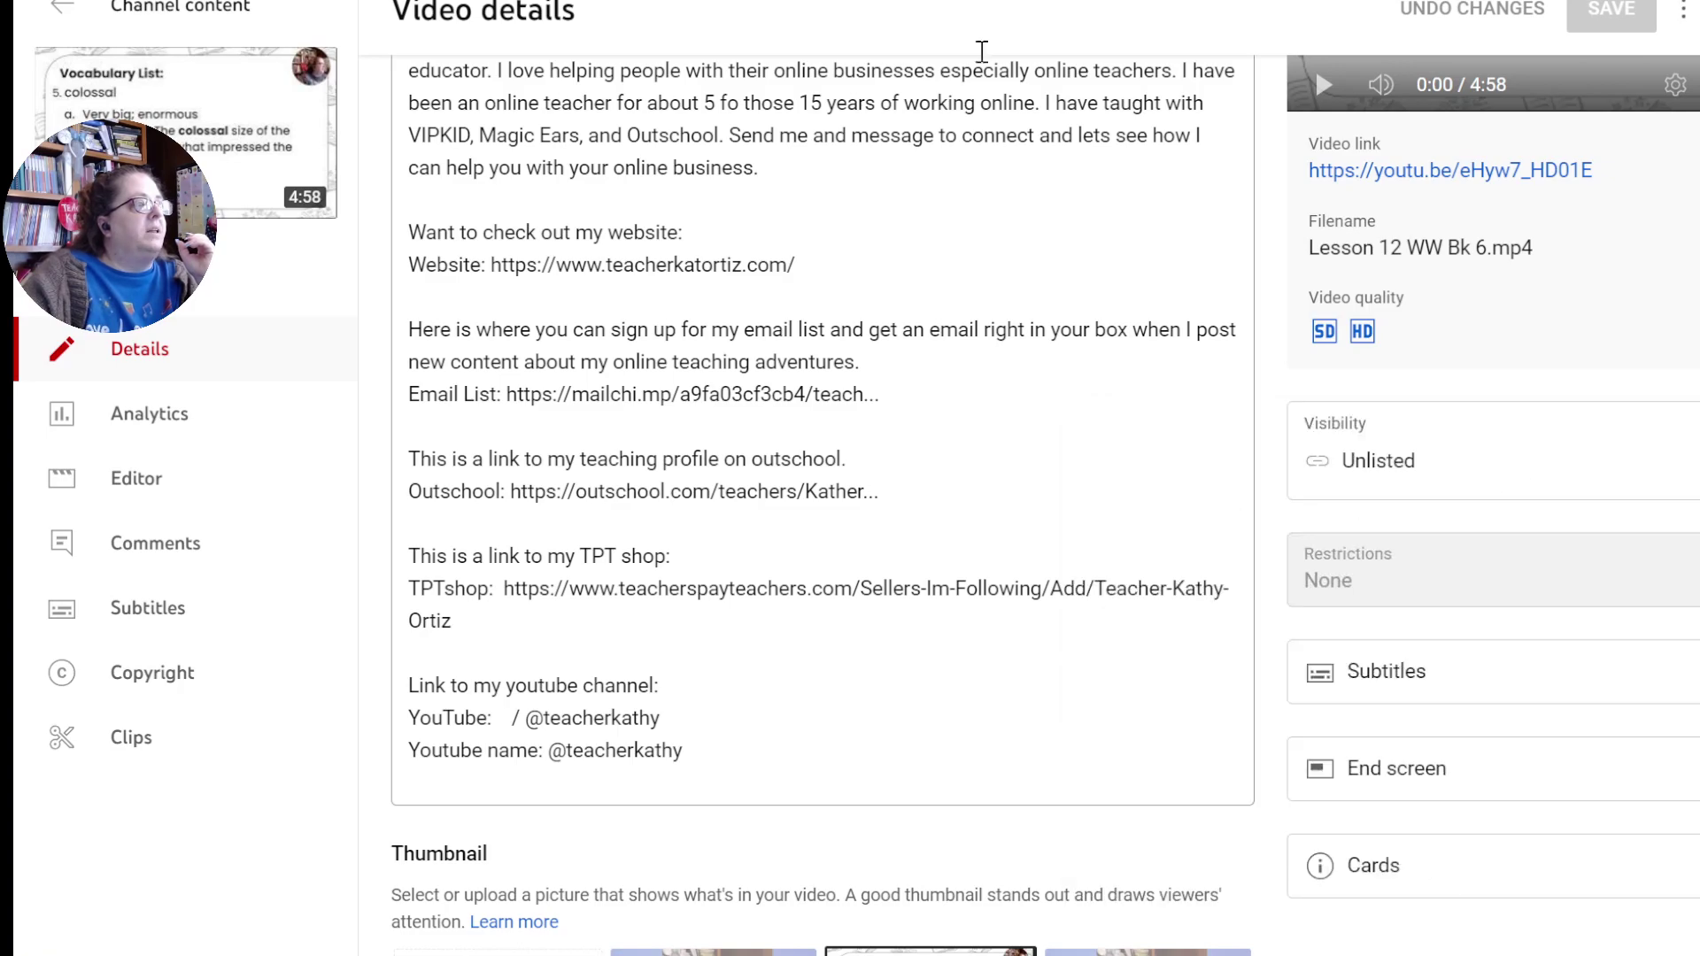
pyautogui.click(52, 10)
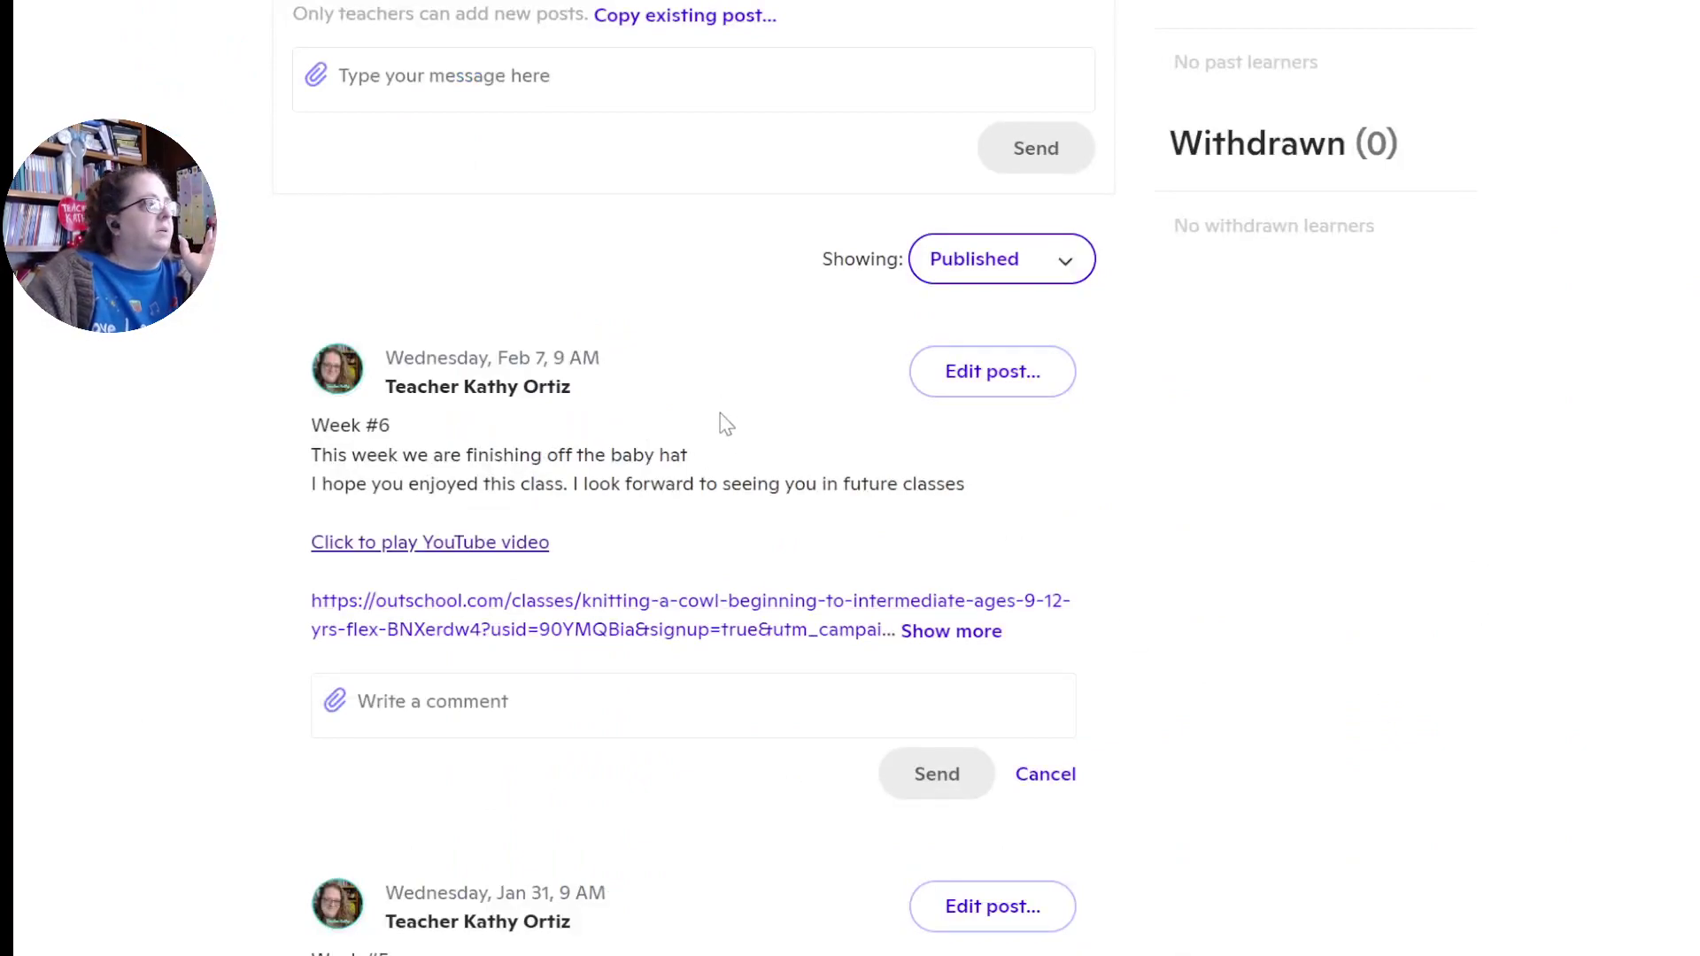
# Switch back to the Outschool knitting classroom and review the Week #6 and Week #5 posts
pyautogui.scroll(4, 721, 444)
pyautogui.scroll(-7, 777, 455)
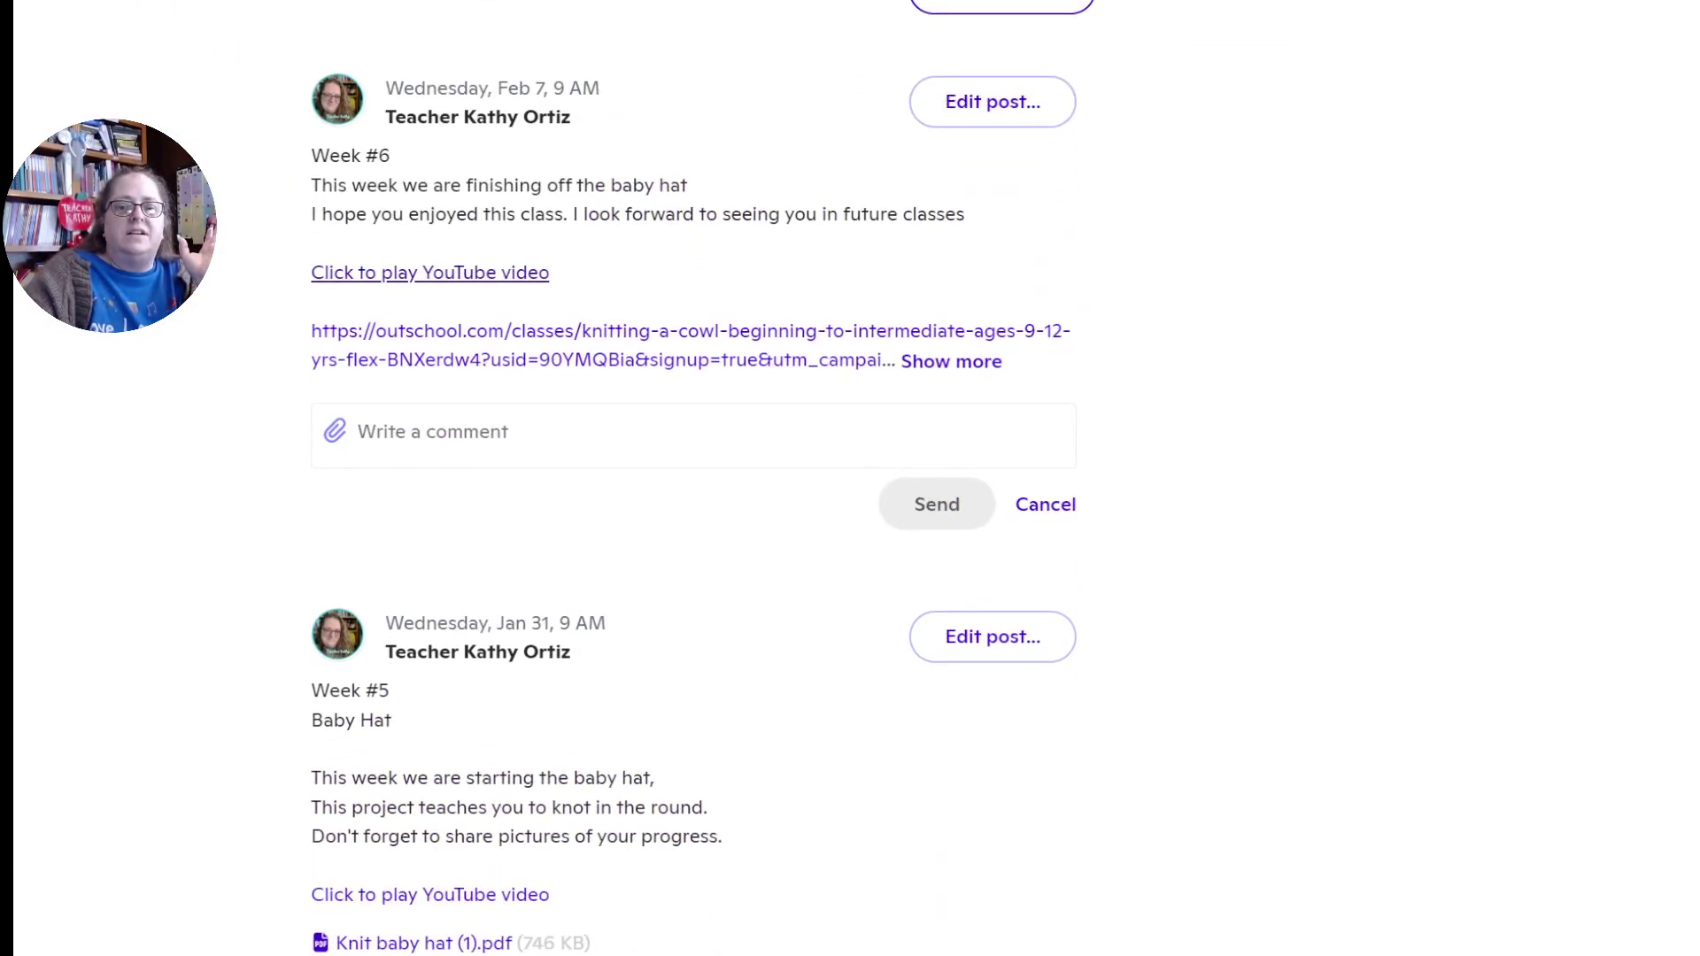